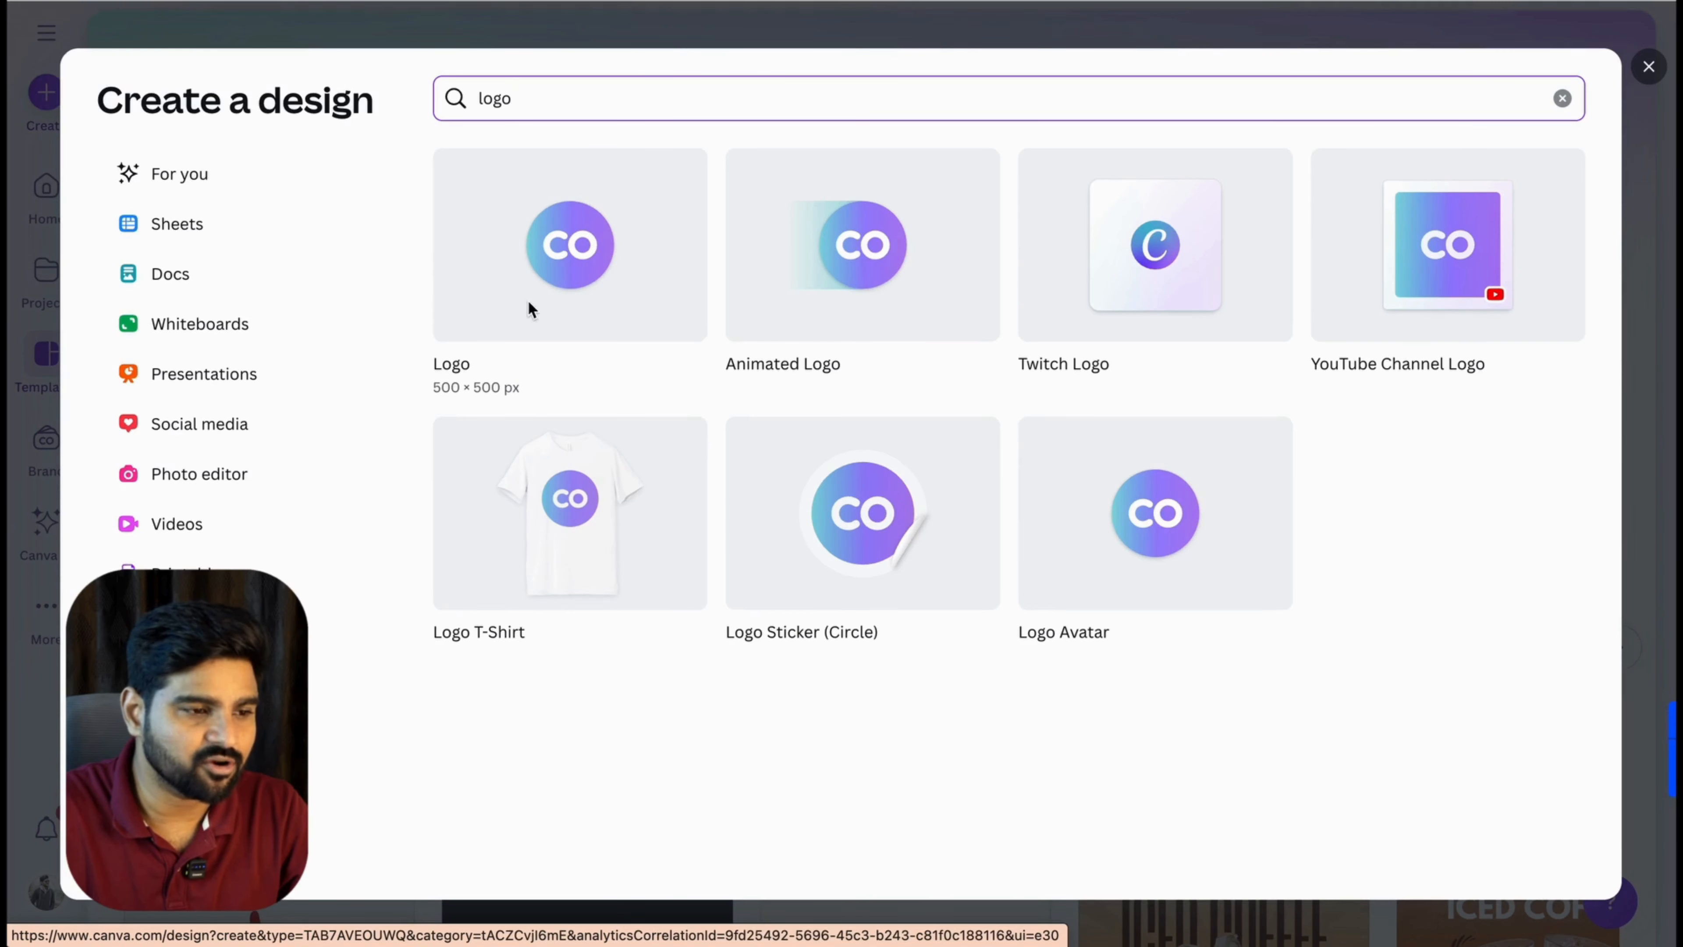
Create a blank 500 × 500 px logo design and search its templates for "coffee logo".
{"action": "left_click", "coordinate": [534, 290]}
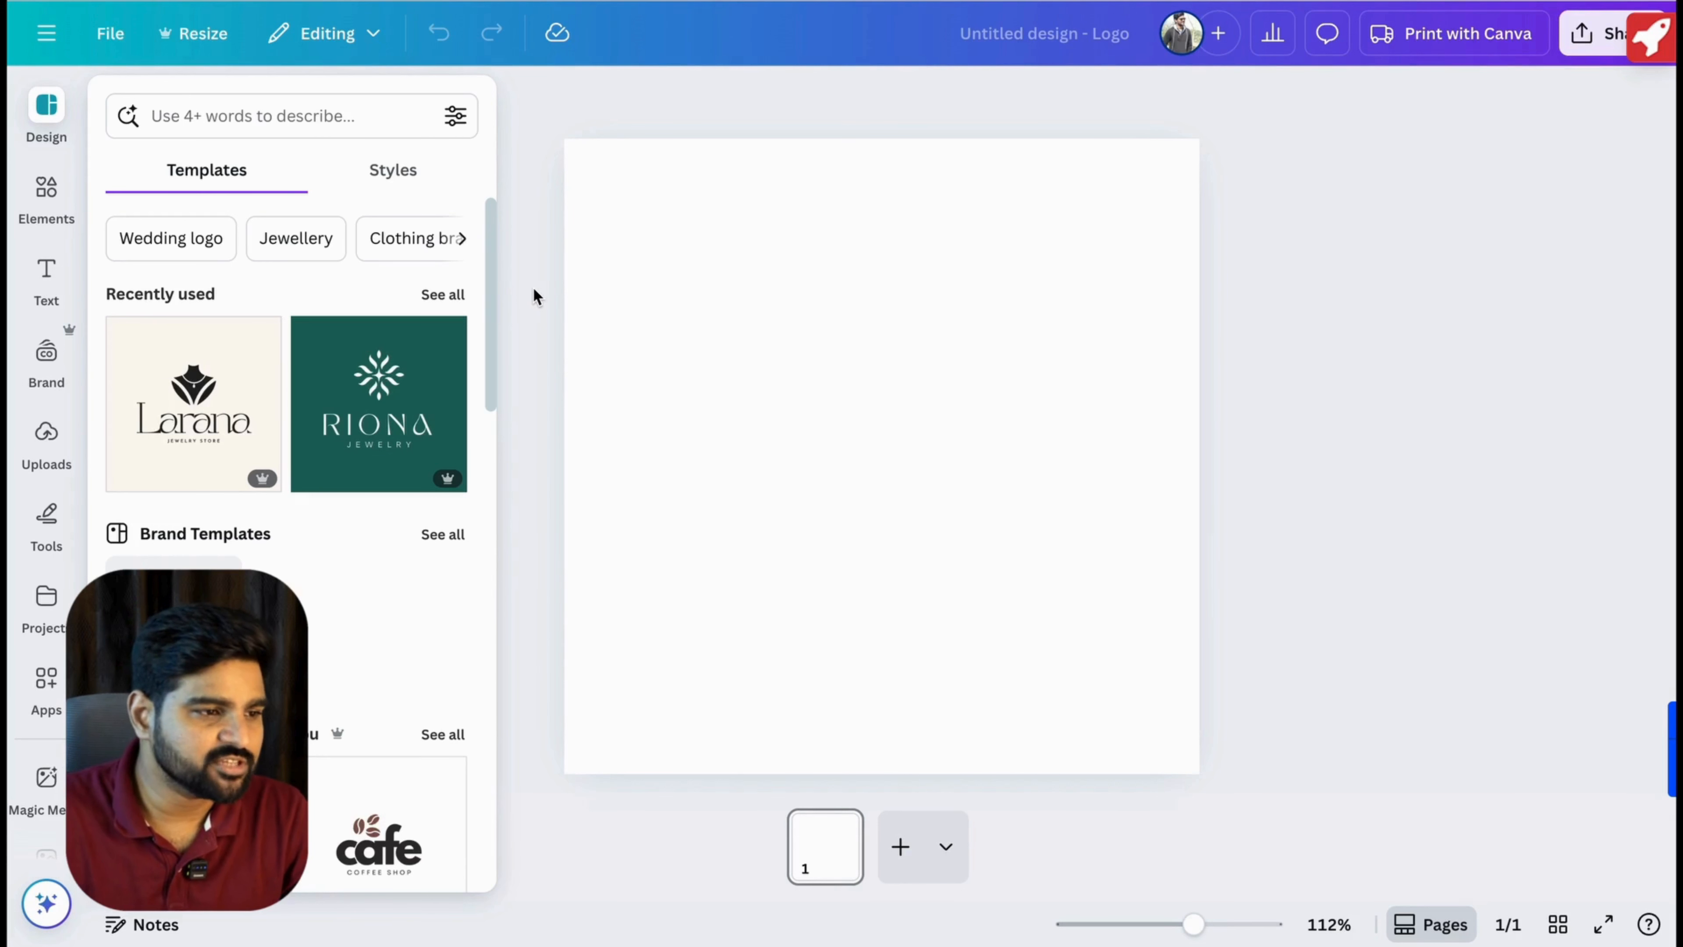
{"action": "left_click", "coordinate": [254, 117]}
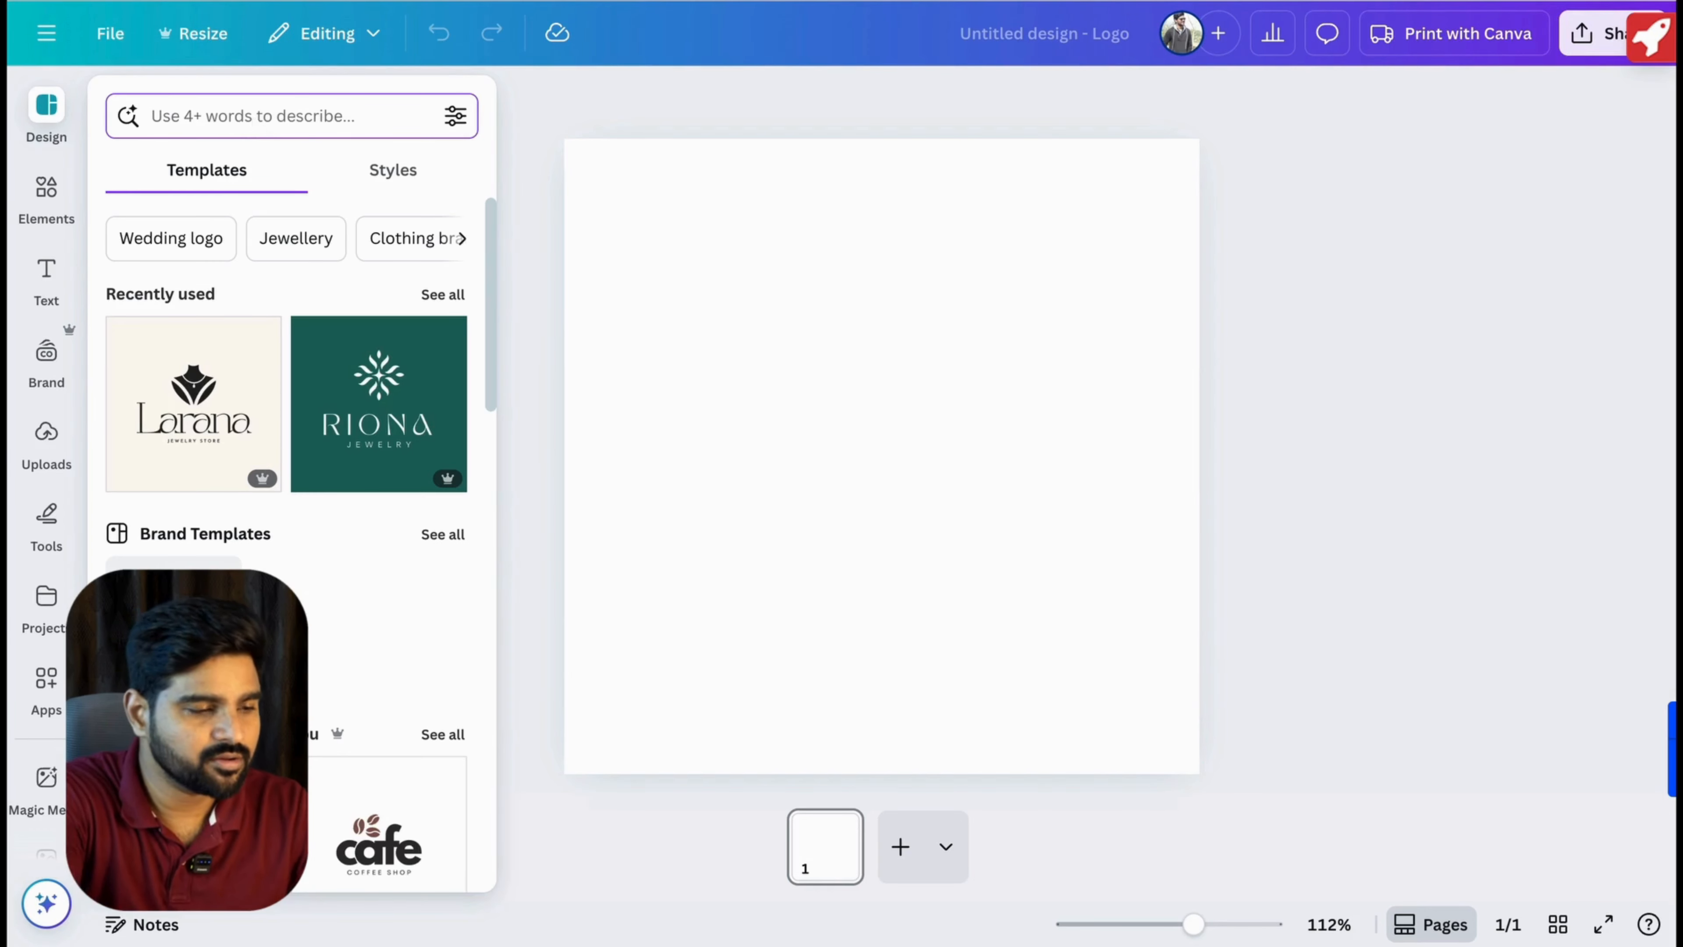
{"action": "type", "text": "coffee"}
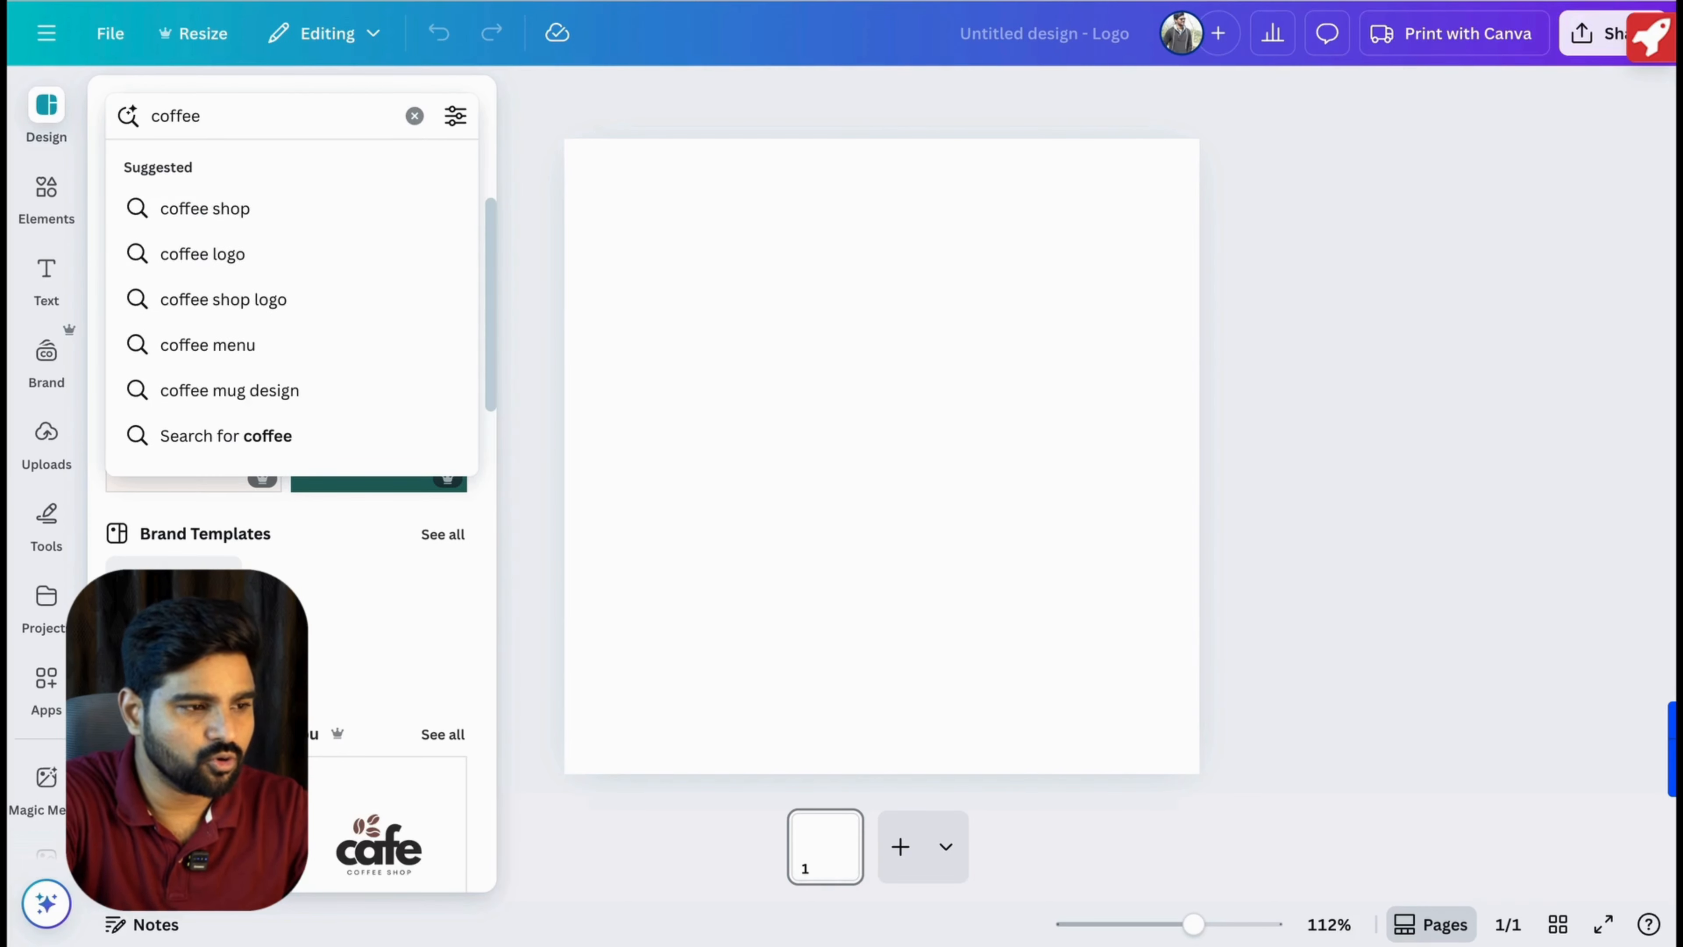
{"action": "type", "text": " logo"}
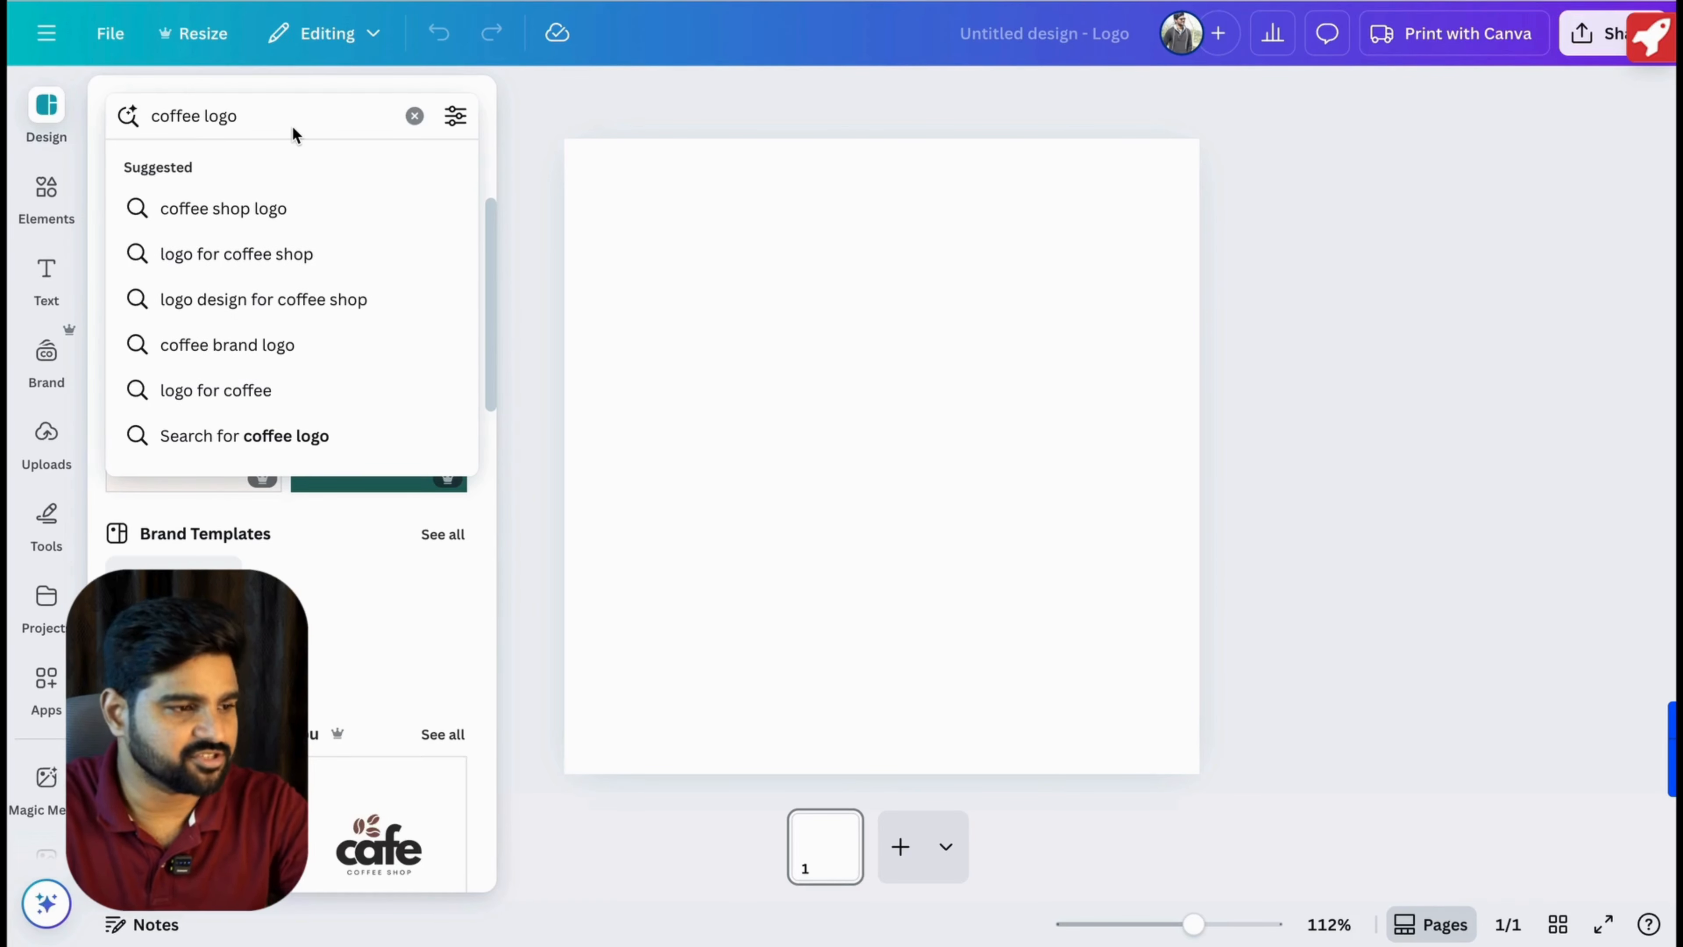
{"action": "key", "text": "Return"}
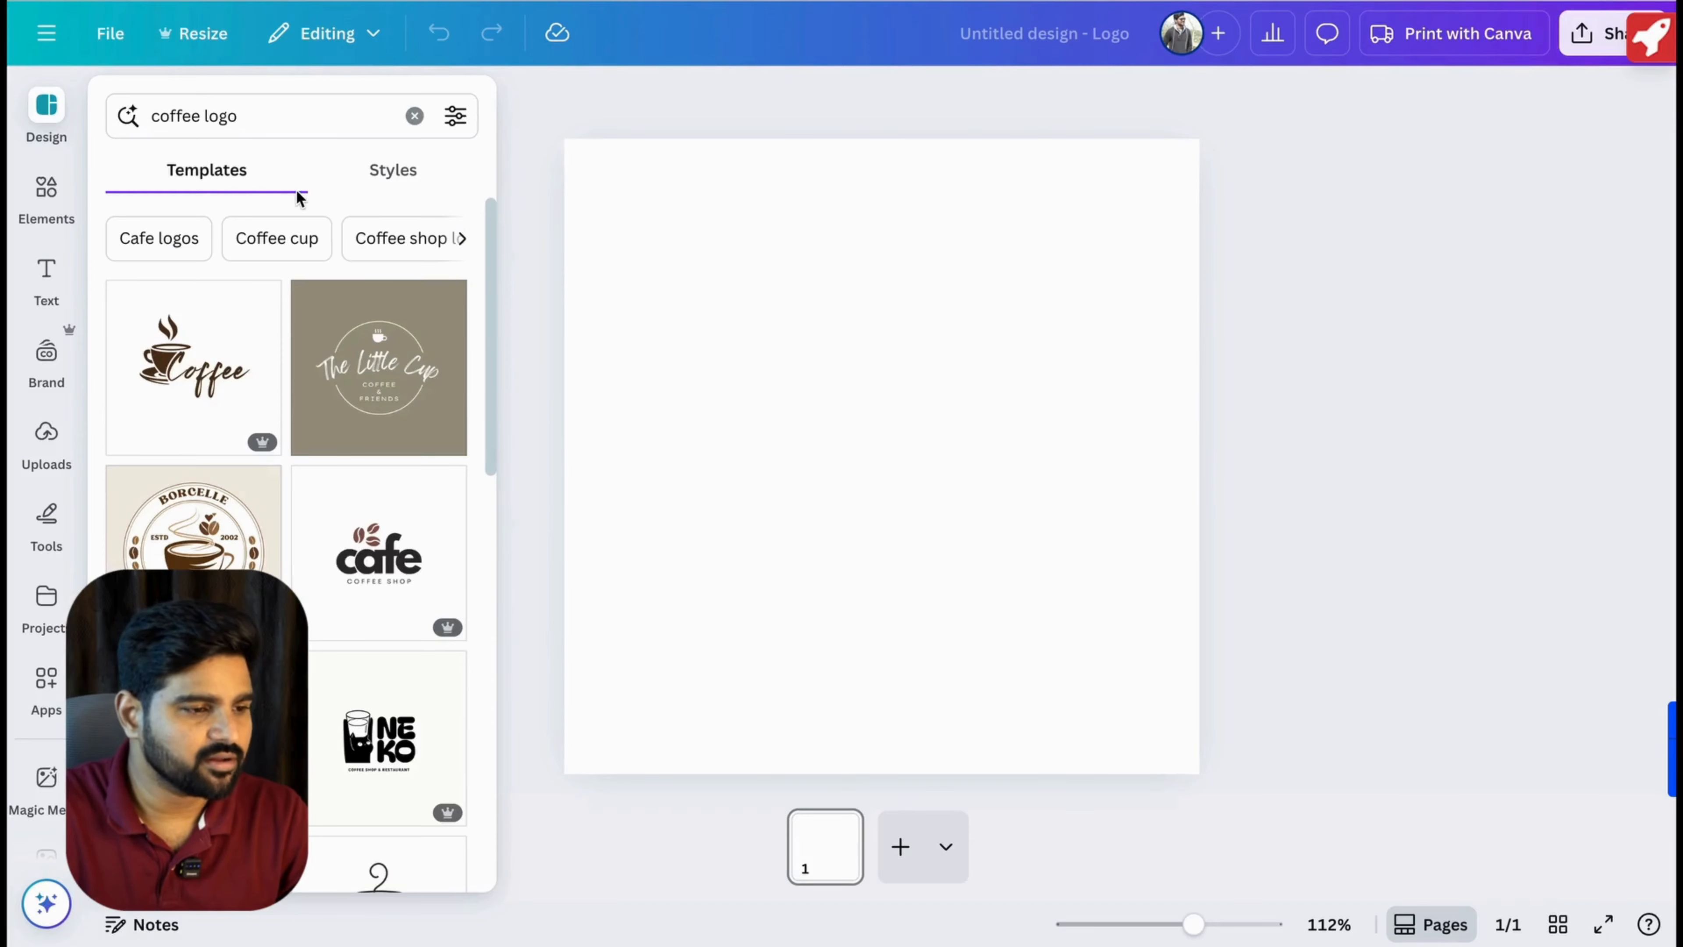
Apply the Black and White Flat Illustrative Cafe Coffee Logo template, with a steaming black cup above curved COFFEE text, to the page.
{"action": "scroll", "coordinate": [294, 291], "scroll_direction": "down", "scroll_amount": 10}
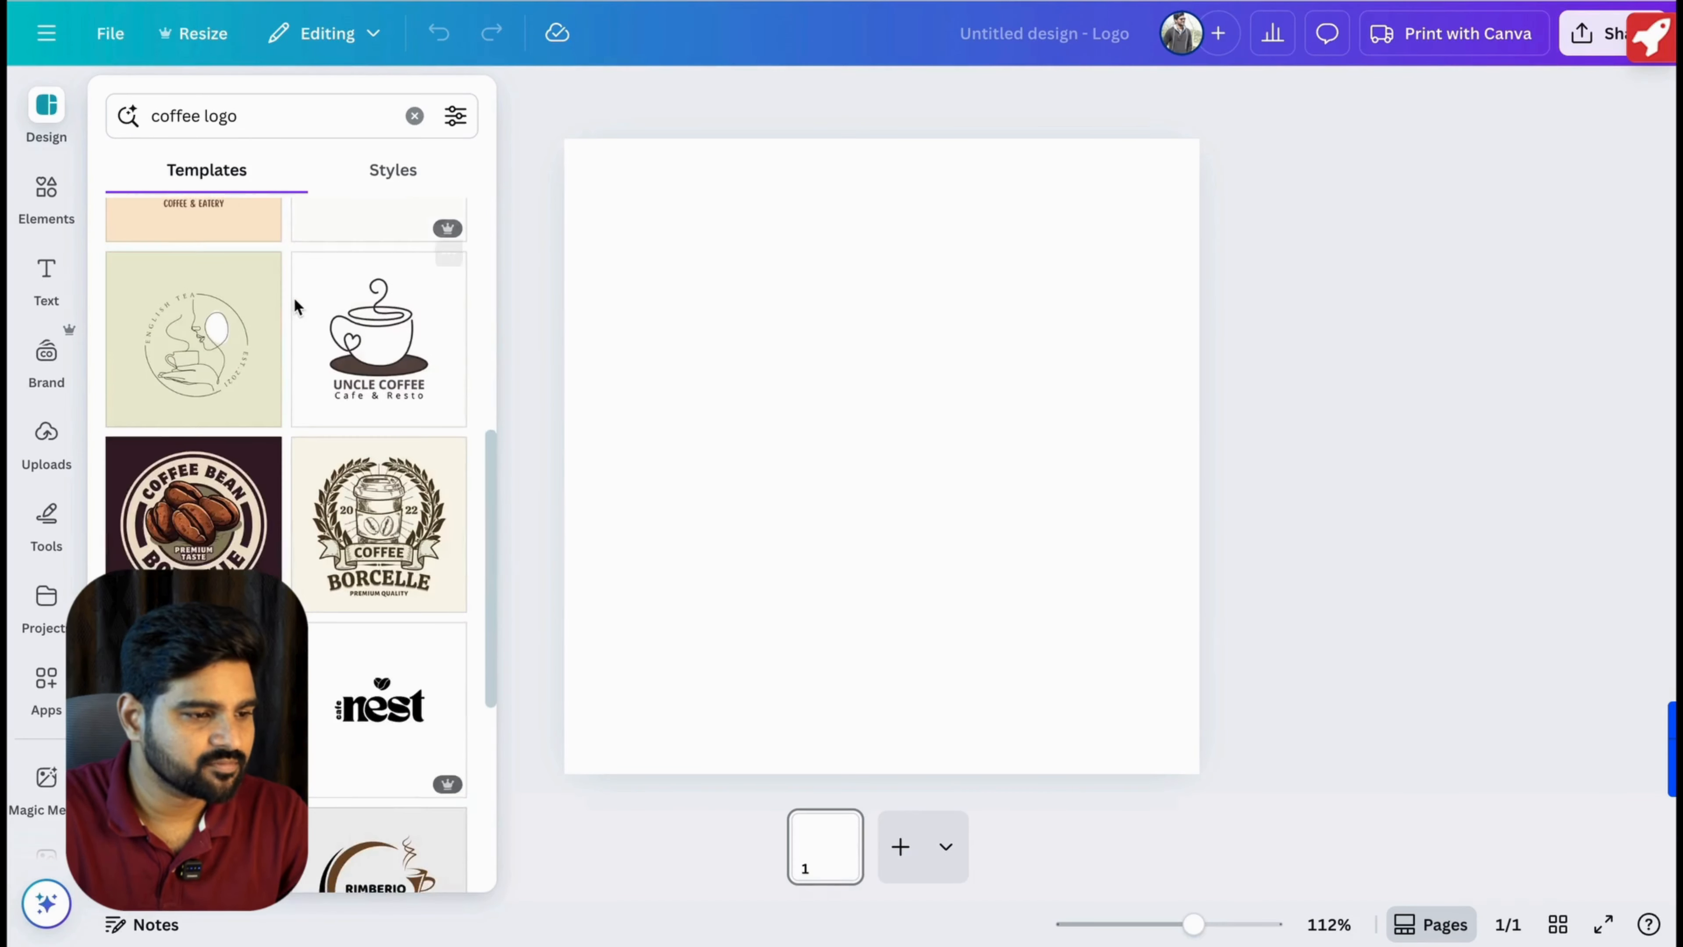
{"action": "scroll", "coordinate": [294, 319], "scroll_direction": "down", "scroll_amount": 6}
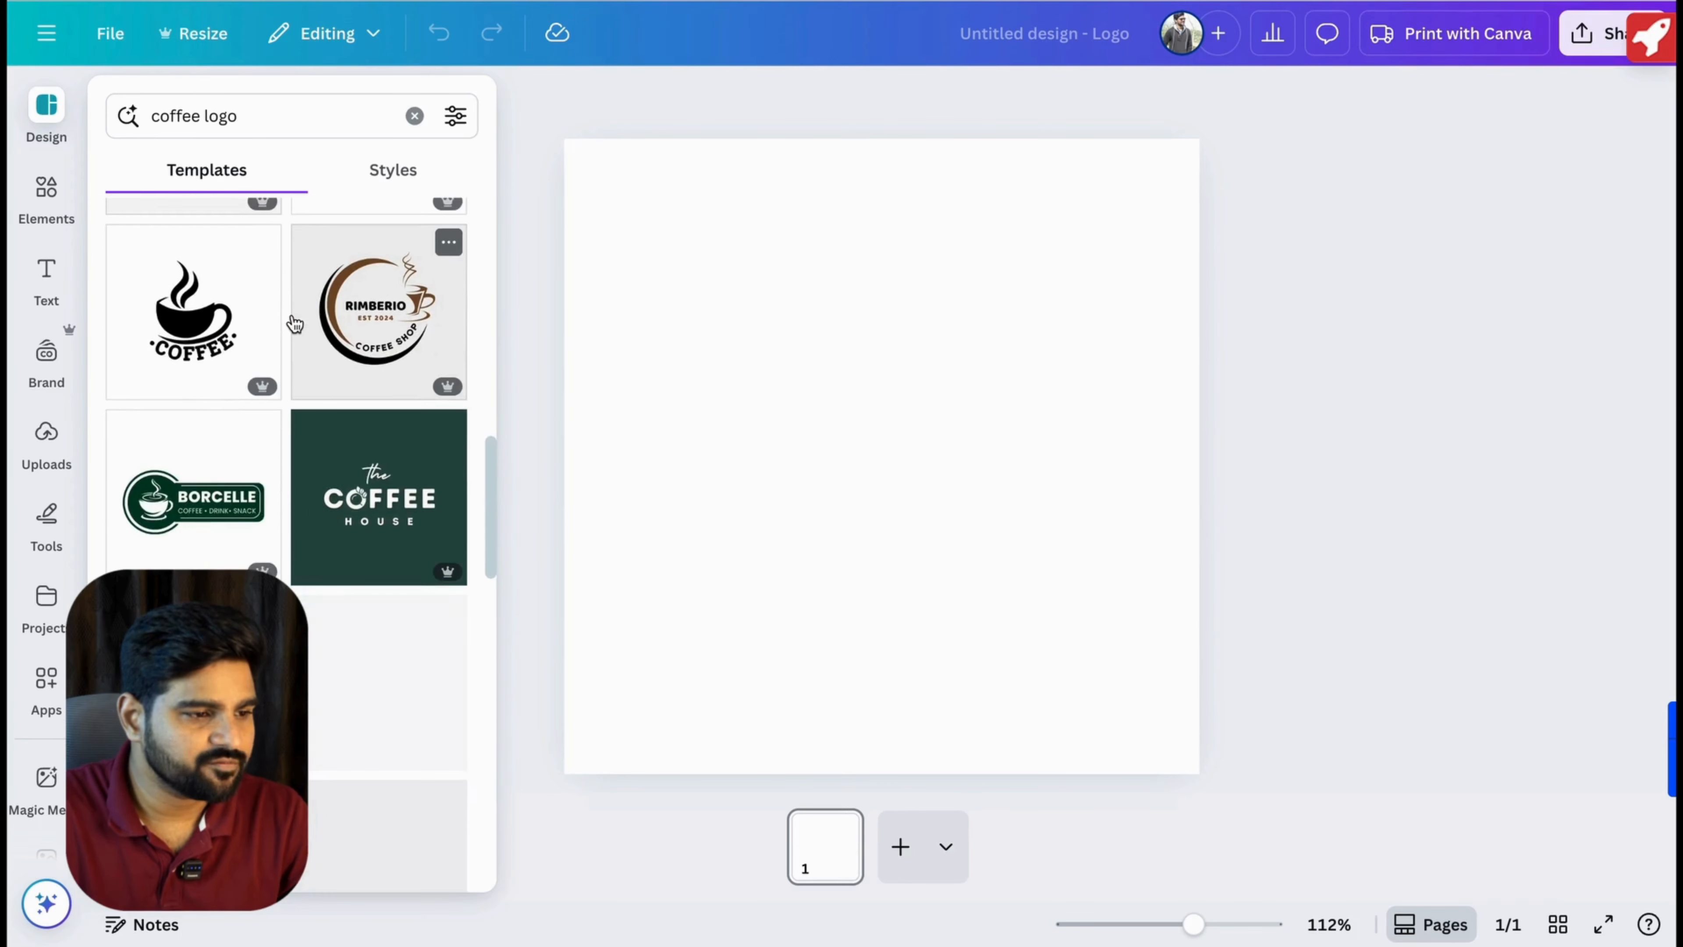
{"action": "scroll", "coordinate": [295, 325], "scroll_direction": "down", "scroll_amount": 1}
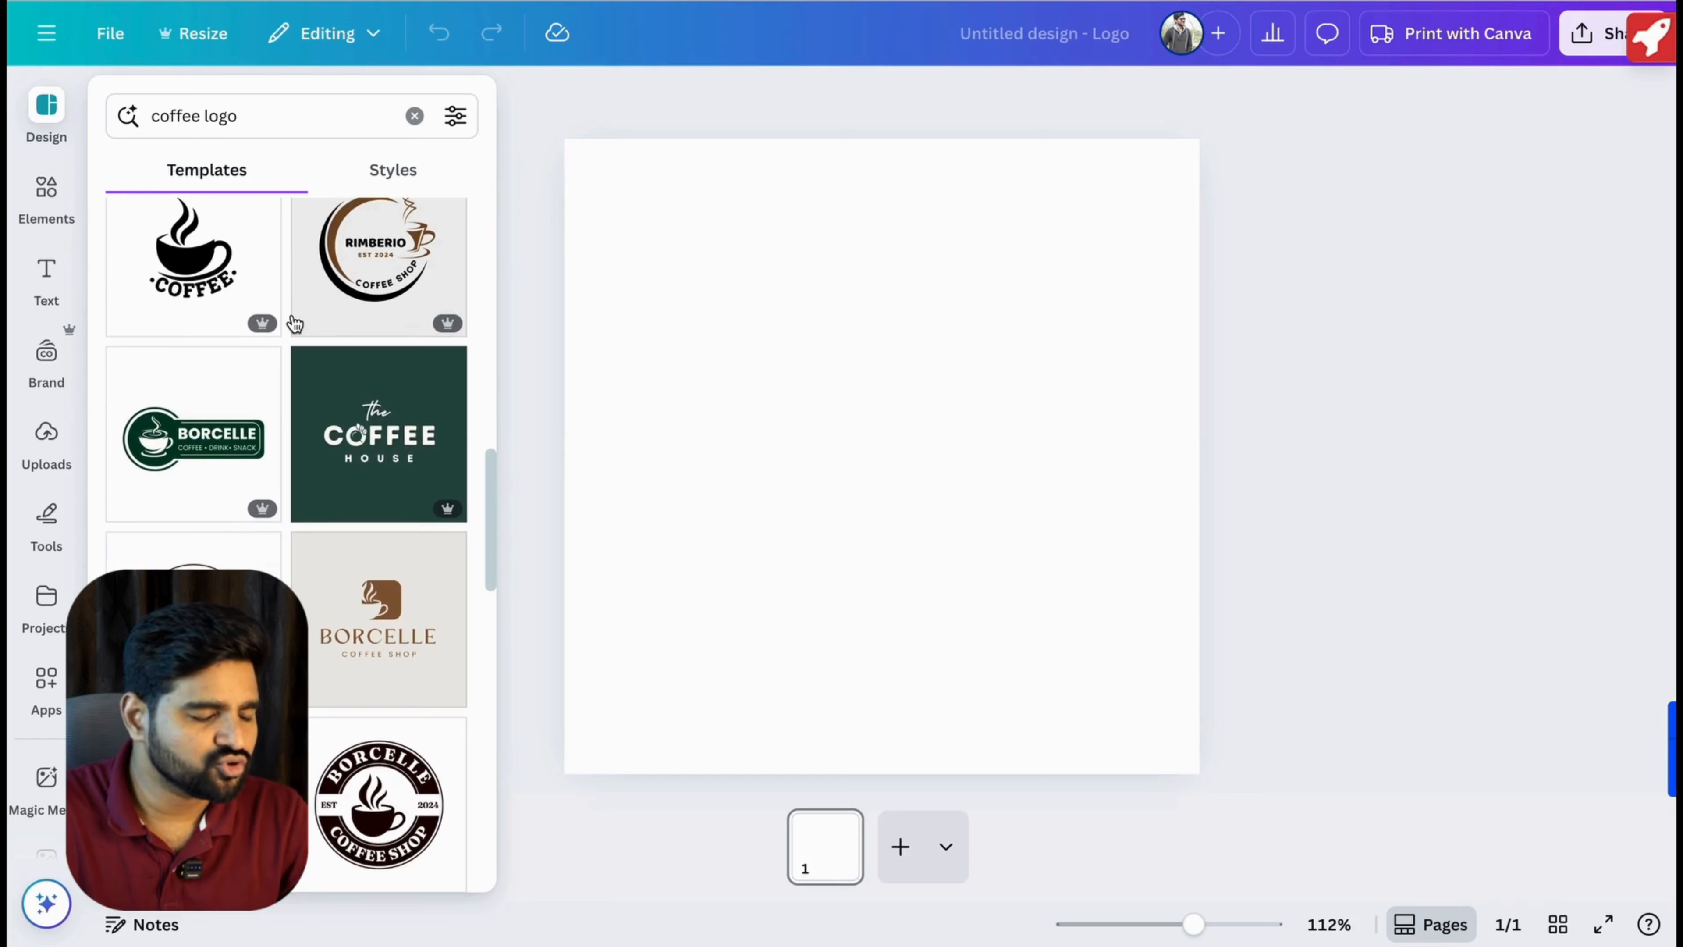
{"action": "scroll", "coordinate": [293, 314], "scroll_direction": "up", "scroll_amount": 1}
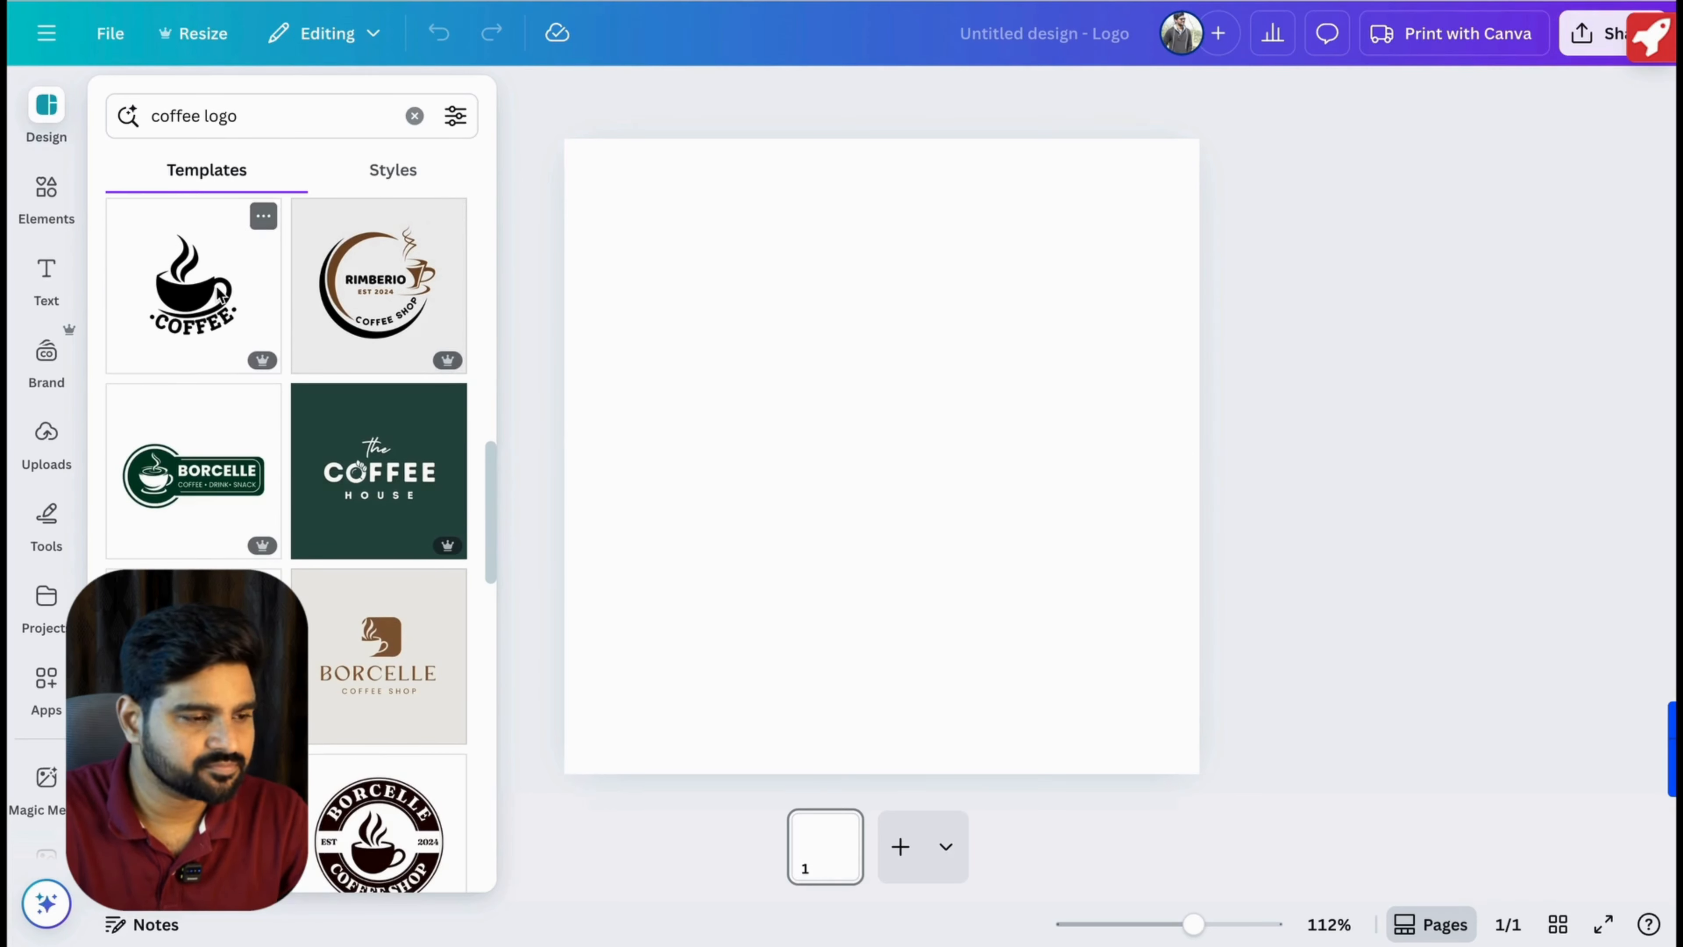
{"action": "left_click", "coordinate": [218, 292]}
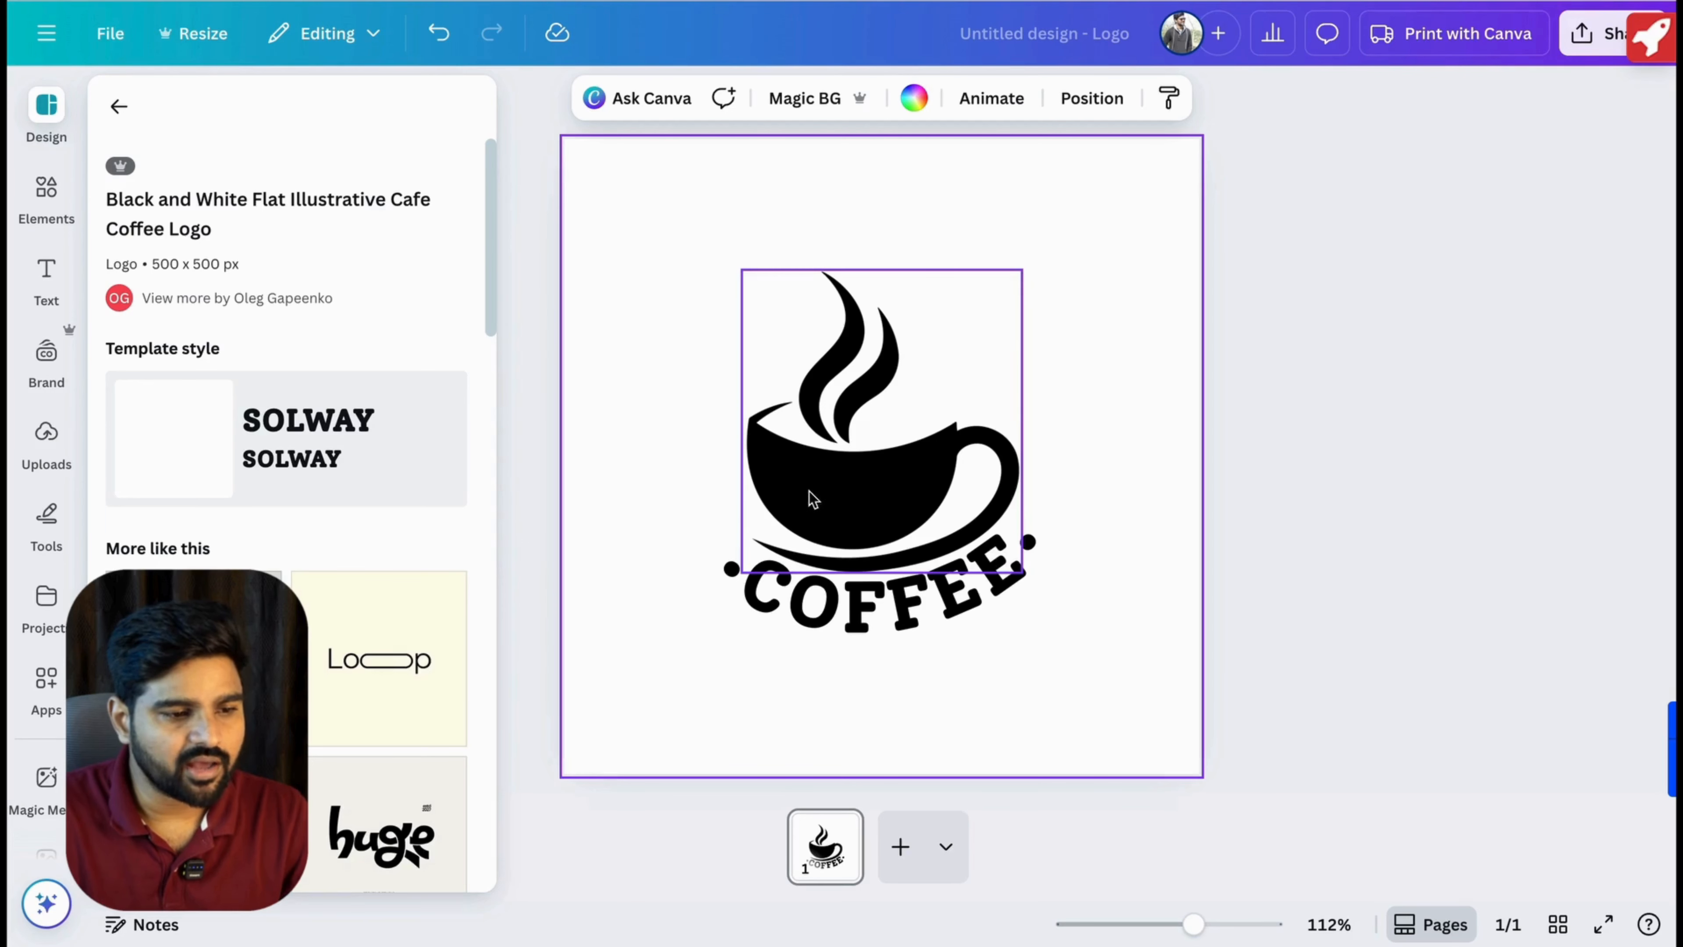
Replace the word COFFEE in the curved text under the cup with METOO, keeping the dots on both sides.
{"action": "left_click", "coordinate": [852, 607]}
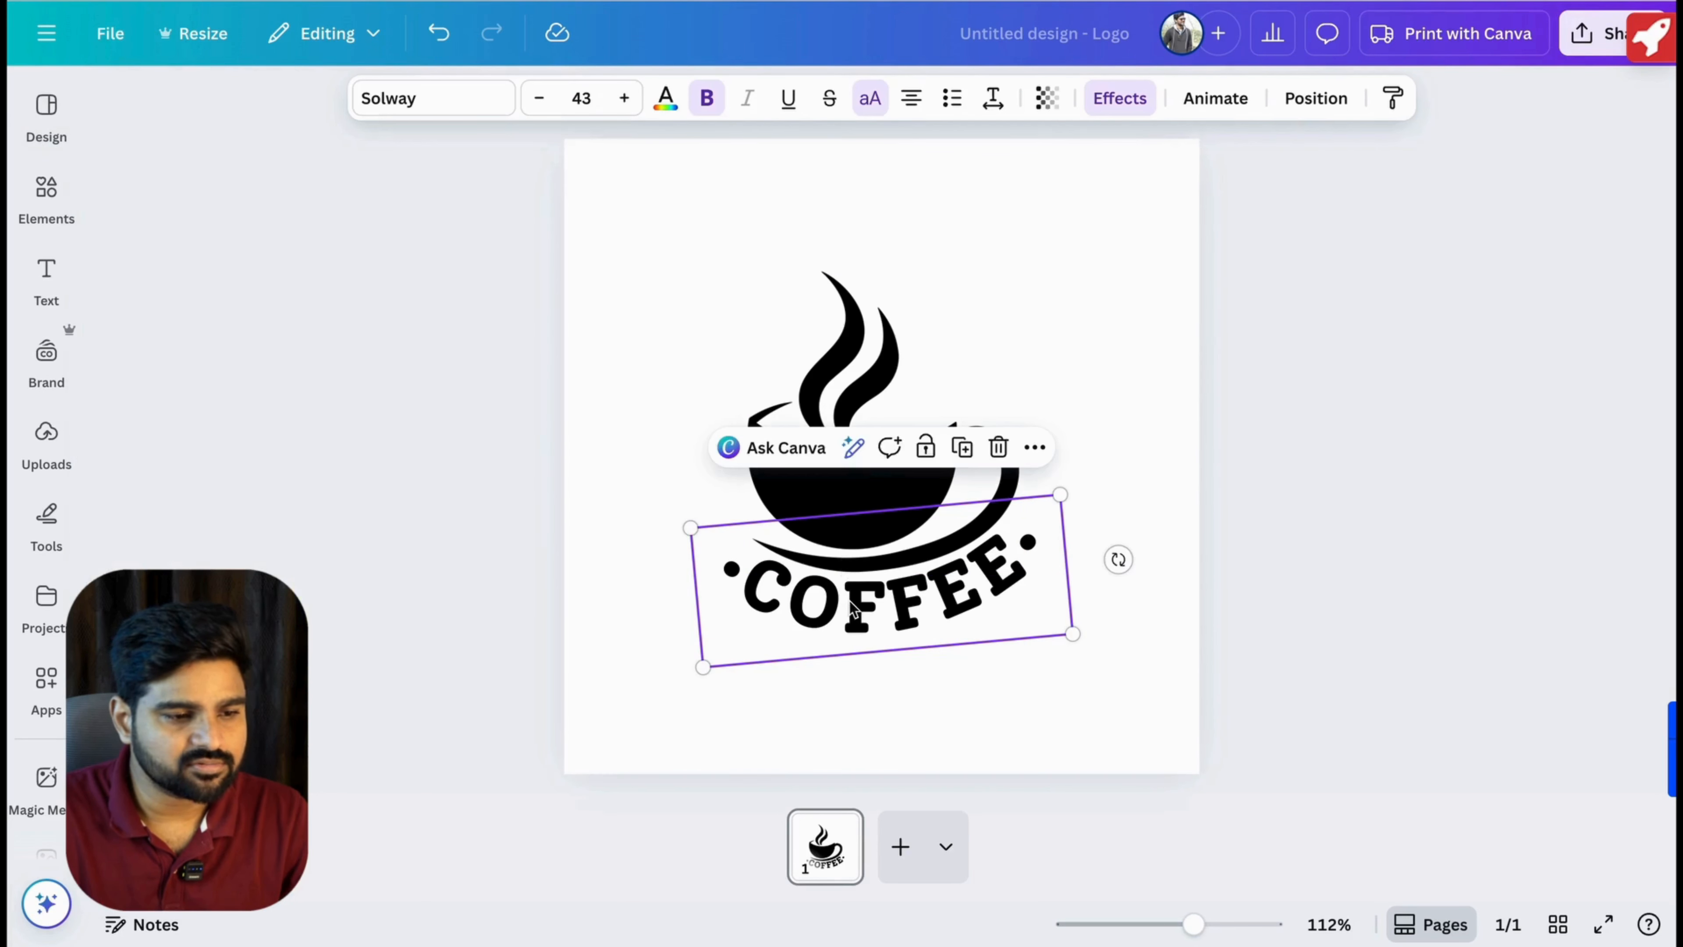
{"action": "left_click", "coordinate": [850, 600]}
{"action": "left_click", "coordinate": [729, 592]}
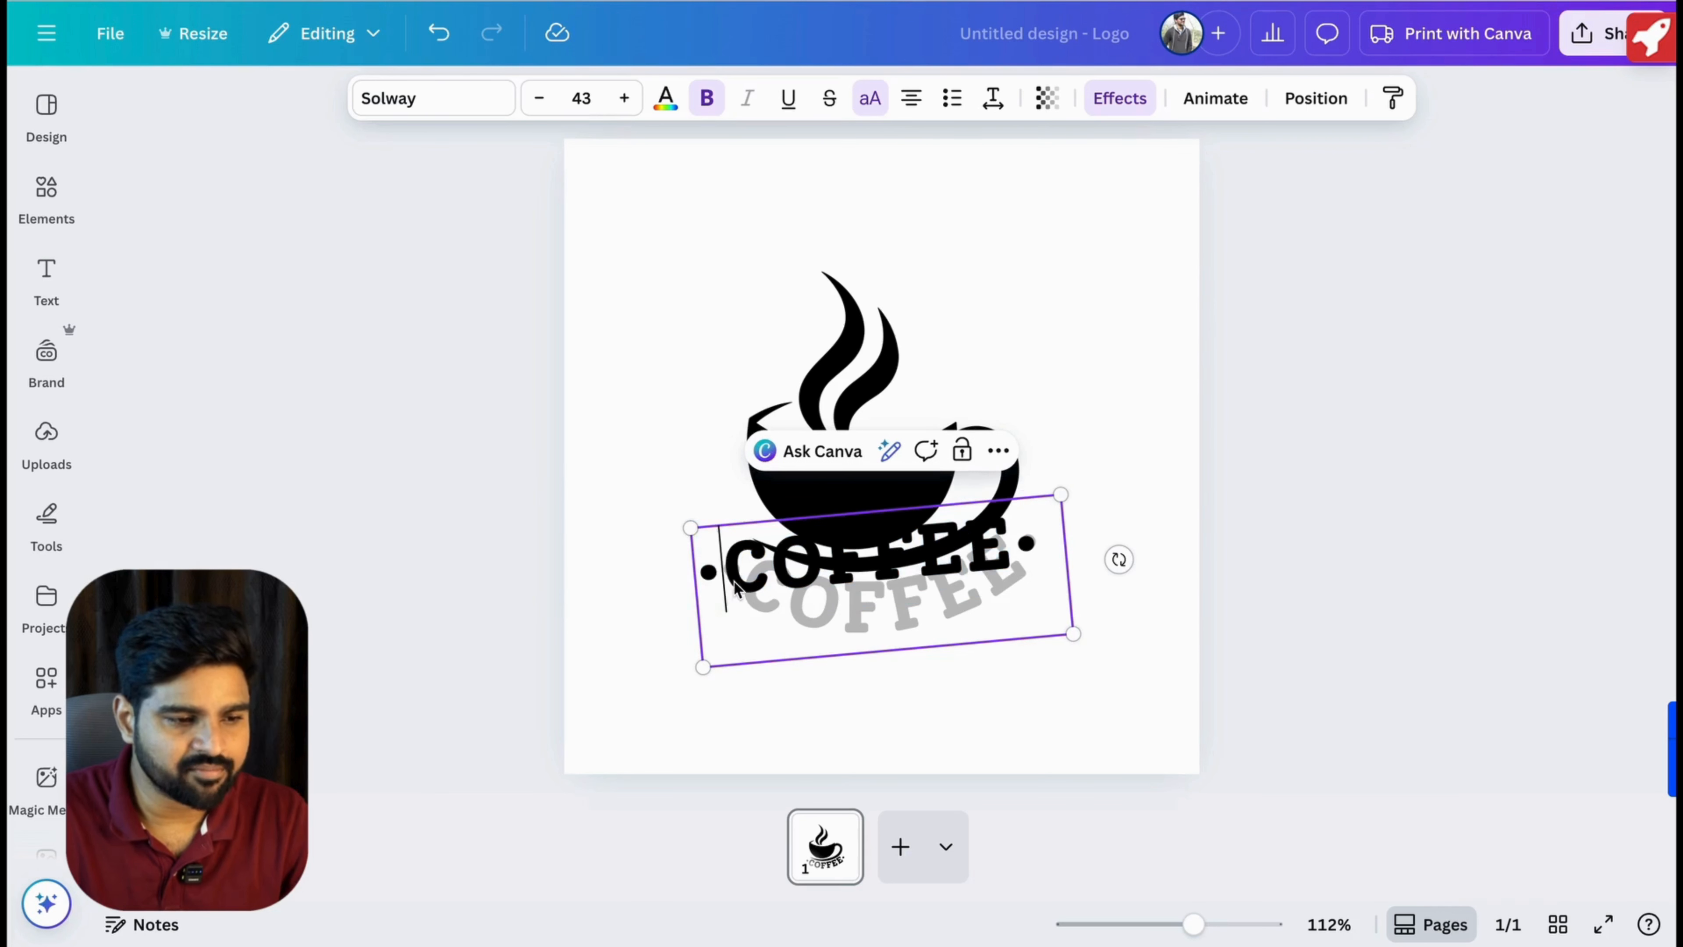
{"action": "left_click_drag", "start_coordinate": [734, 586], "coordinate": [1022, 577]}
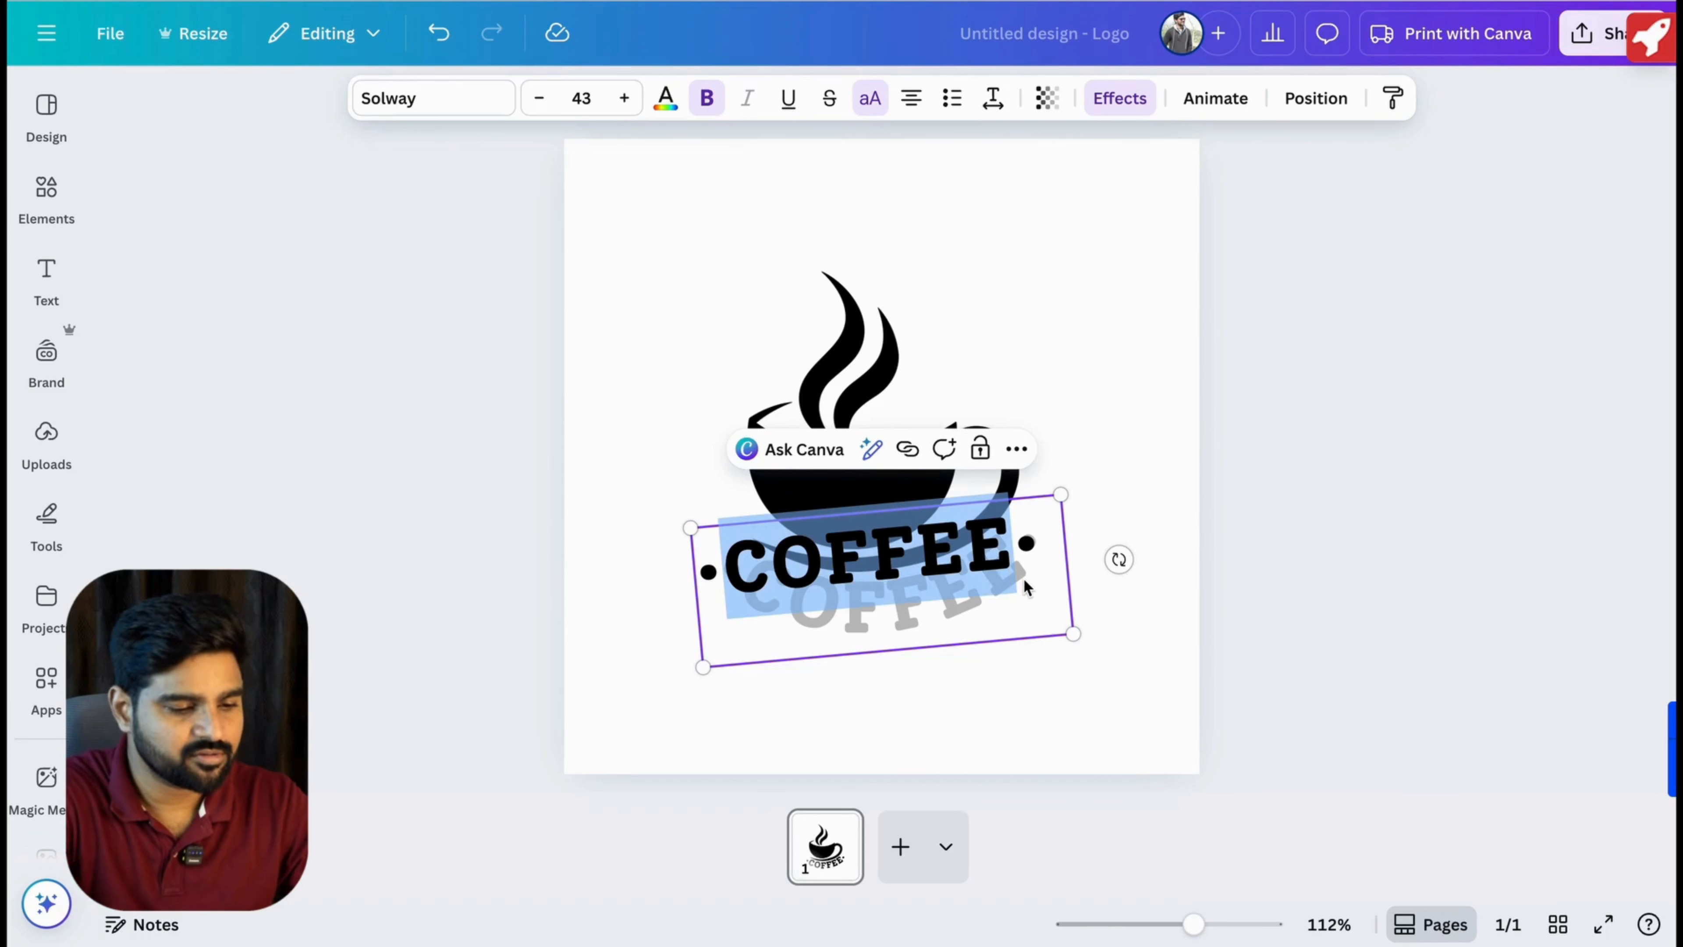
{"action": "type", "text": "METOO"}
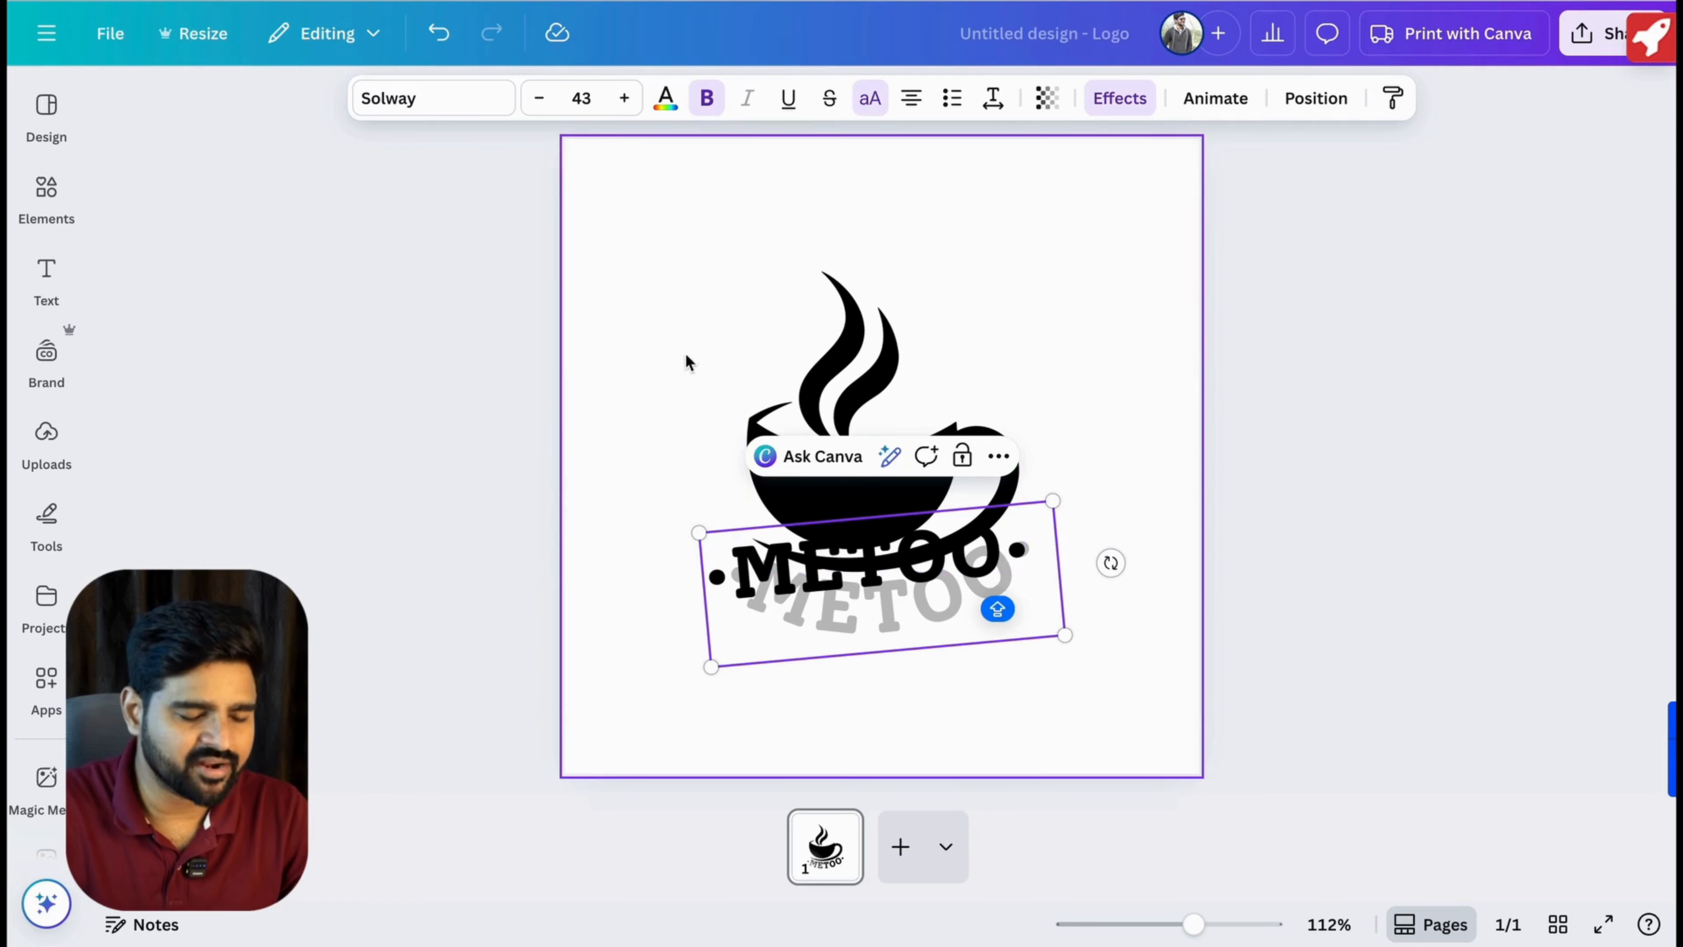
{"action": "left_click", "coordinate": [636, 358]}
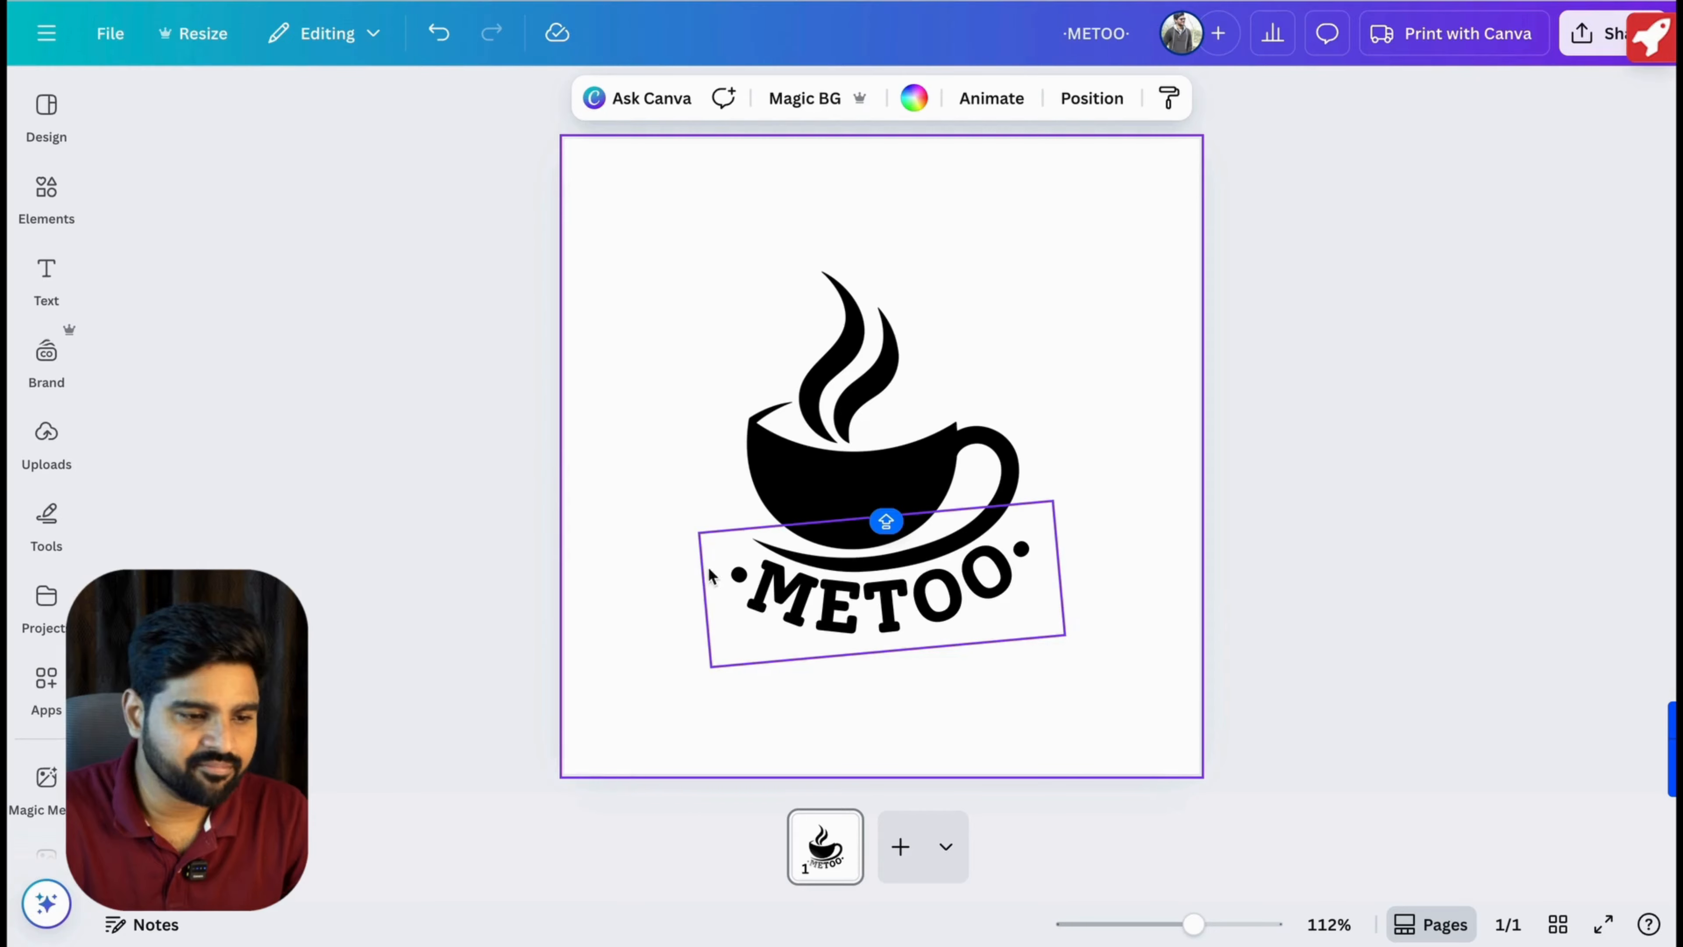
Recolour the word METOO with a new custom solid dark brown (#512c0a), leaving out the dots beside it.
{"action": "double_click", "coordinate": [845, 616]}
{"action": "double_click", "coordinate": [845, 617]}
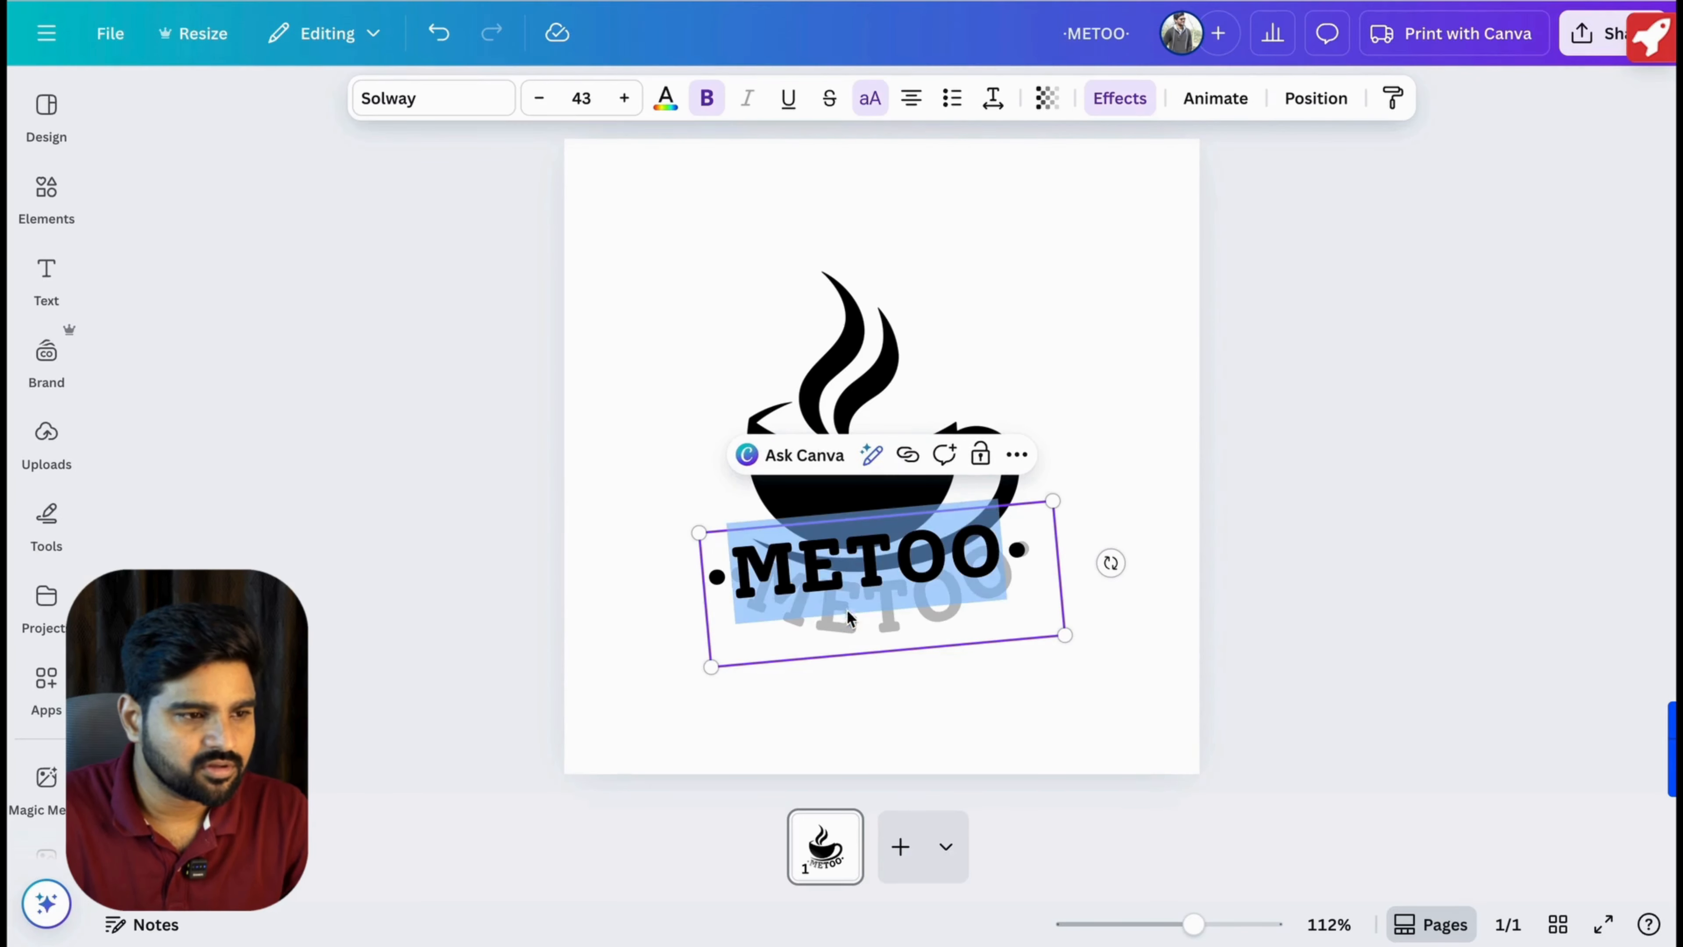
{"action": "left_click", "coordinate": [669, 101]}
{"action": "scroll", "coordinate": [343, 482], "scroll_direction": "down", "scroll_amount": 10}
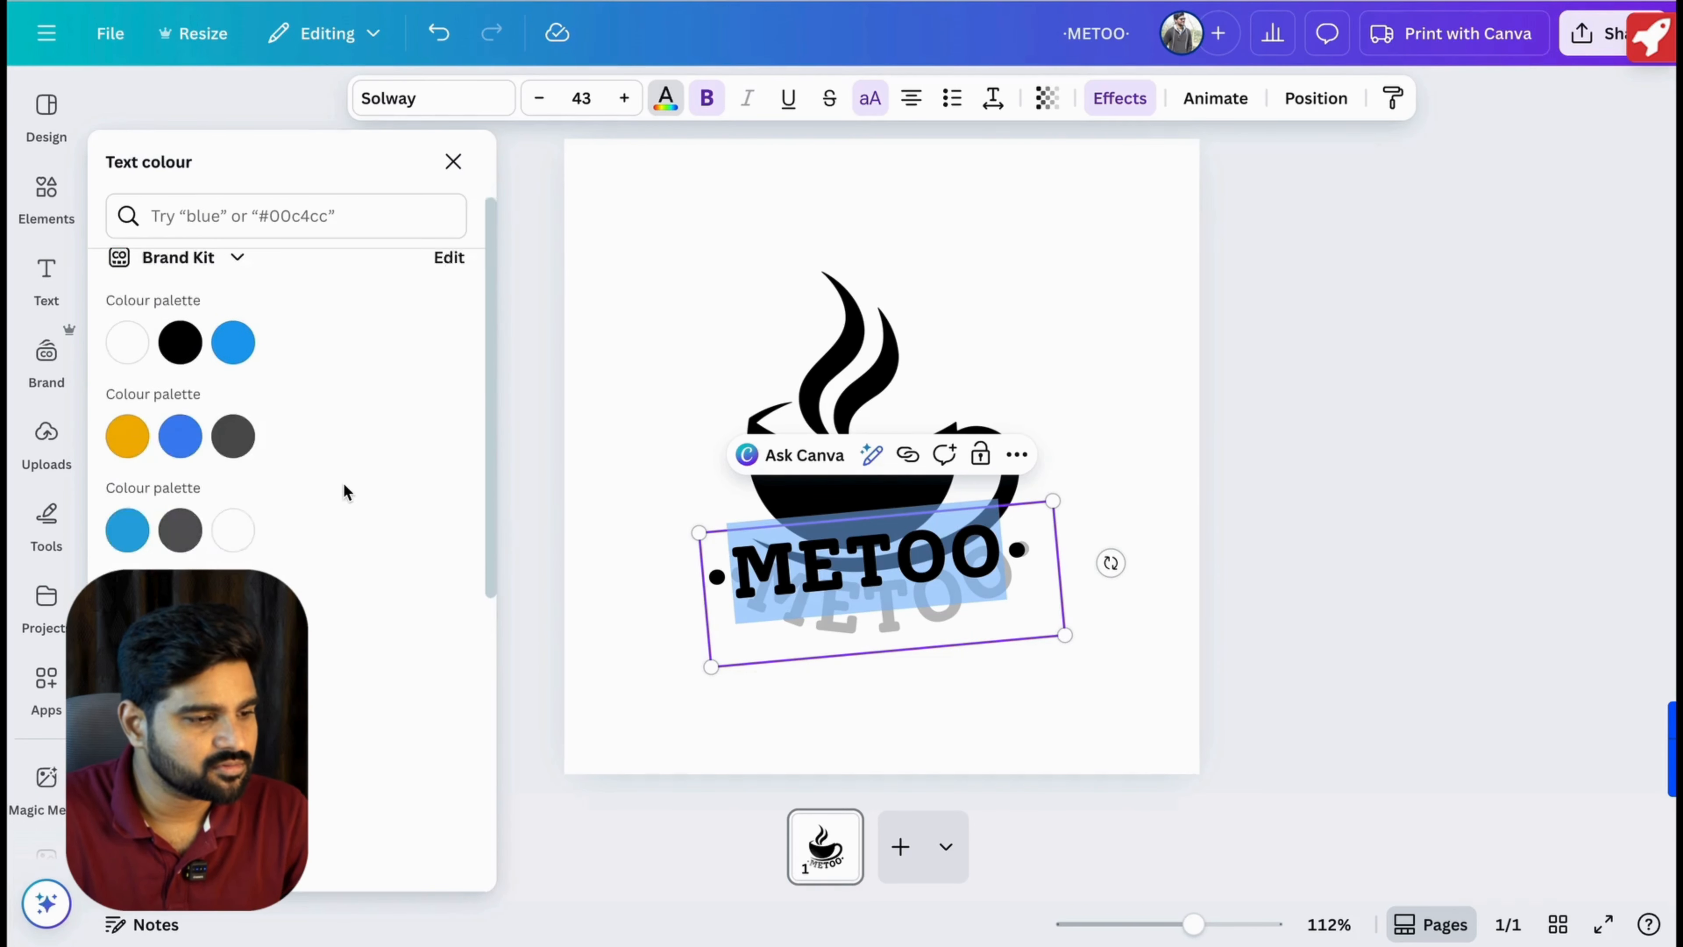
{"action": "scroll", "coordinate": [343, 481], "scroll_direction": "up", "scroll_amount": 10}
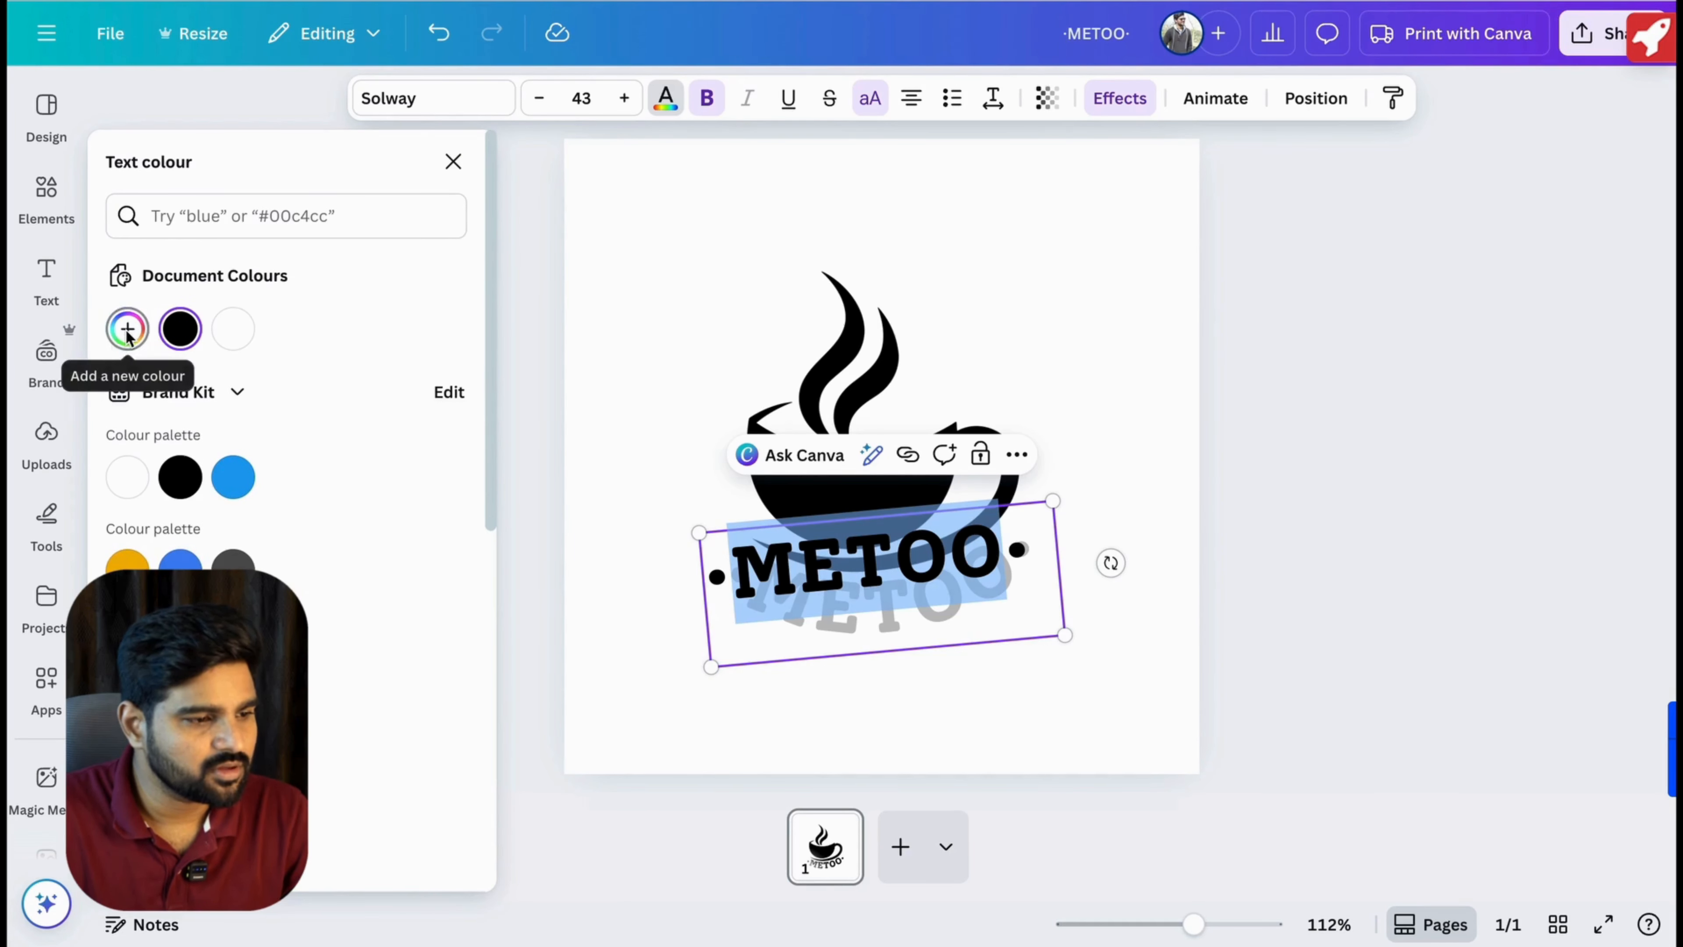
{"action": "left_click", "coordinate": [127, 329]}
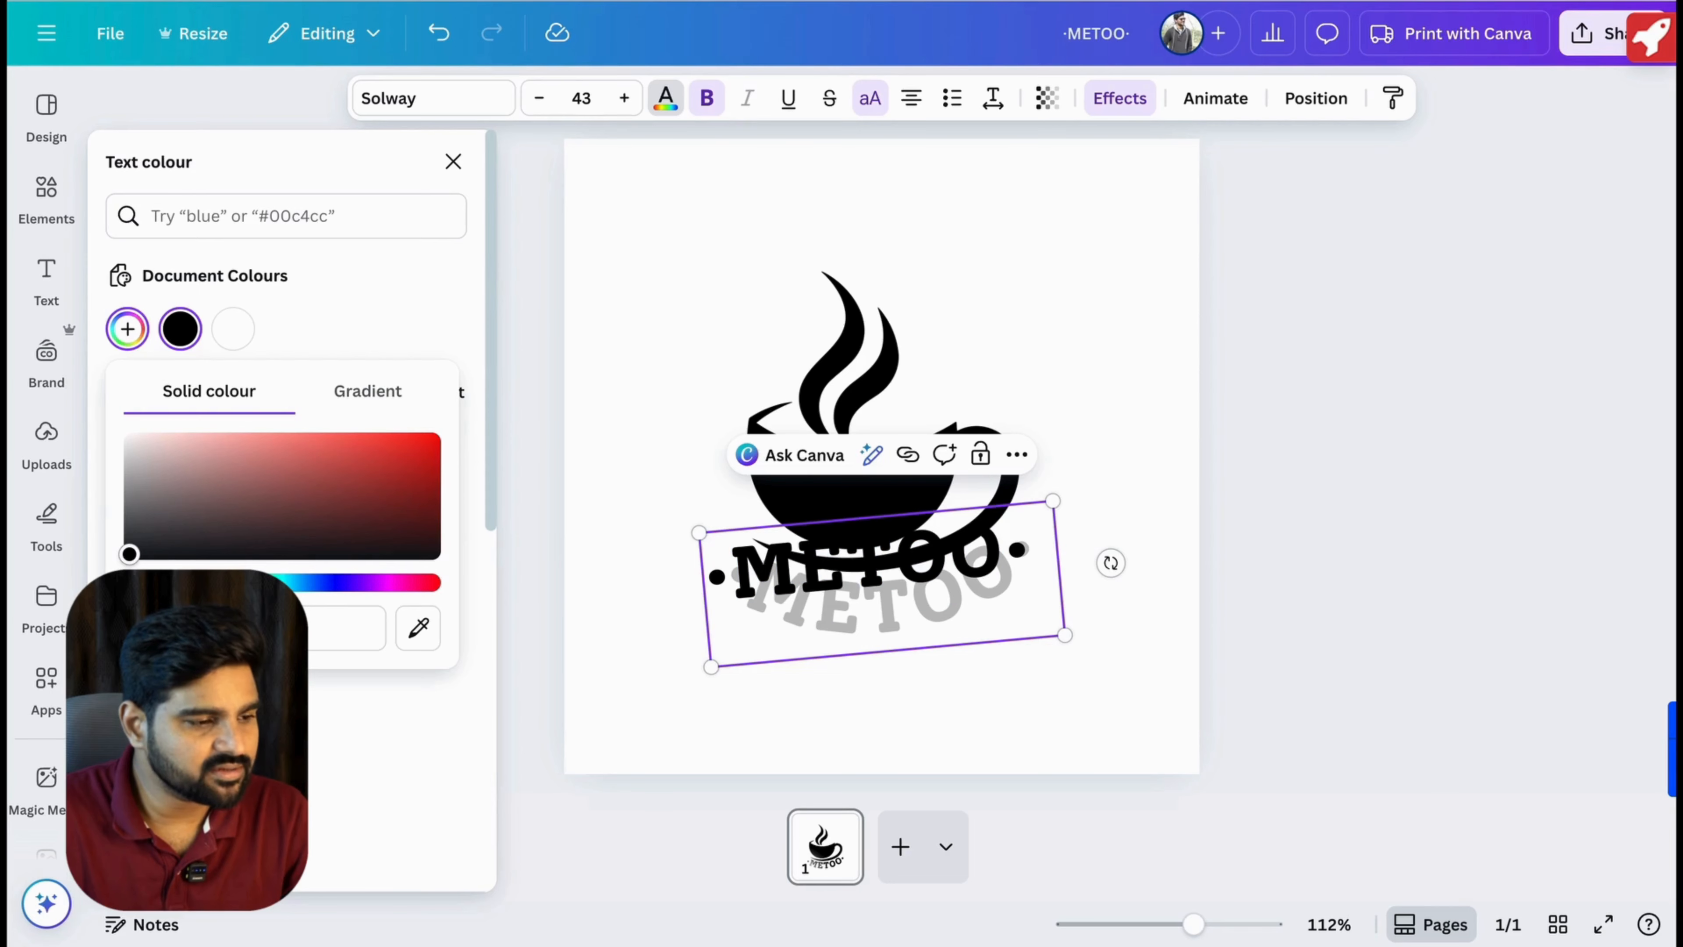
{"action": "left_click_drag", "start_coordinate": [131, 582], "coordinate": [148, 582]}
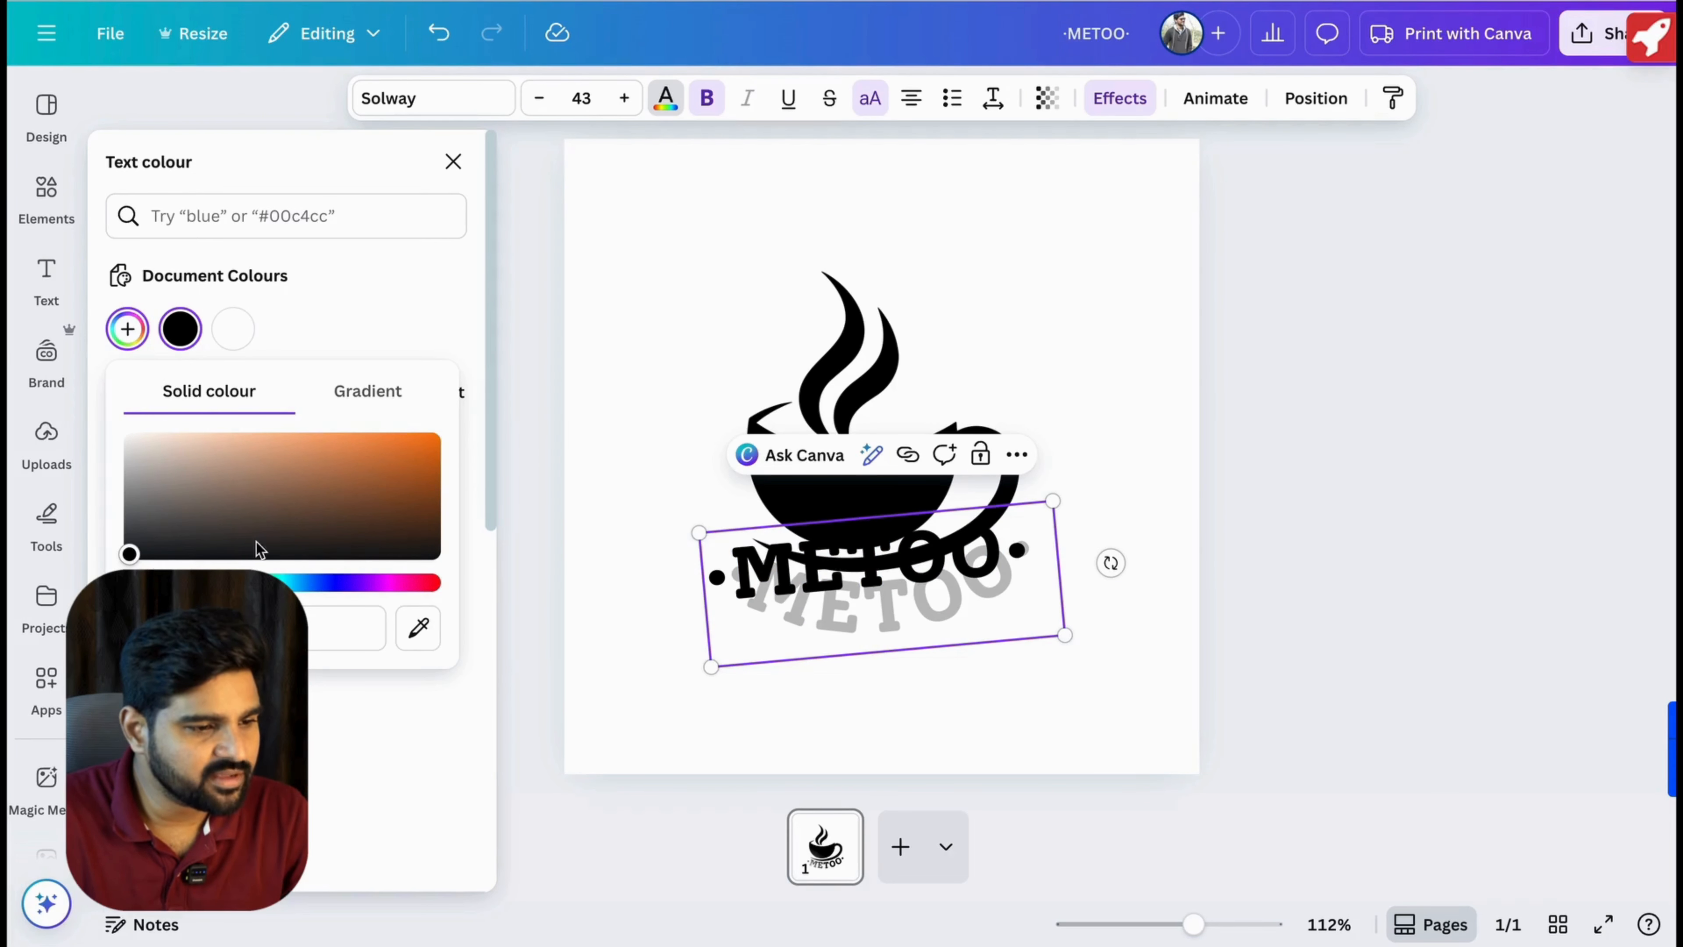
{"action": "left_click", "coordinate": [398, 517]}
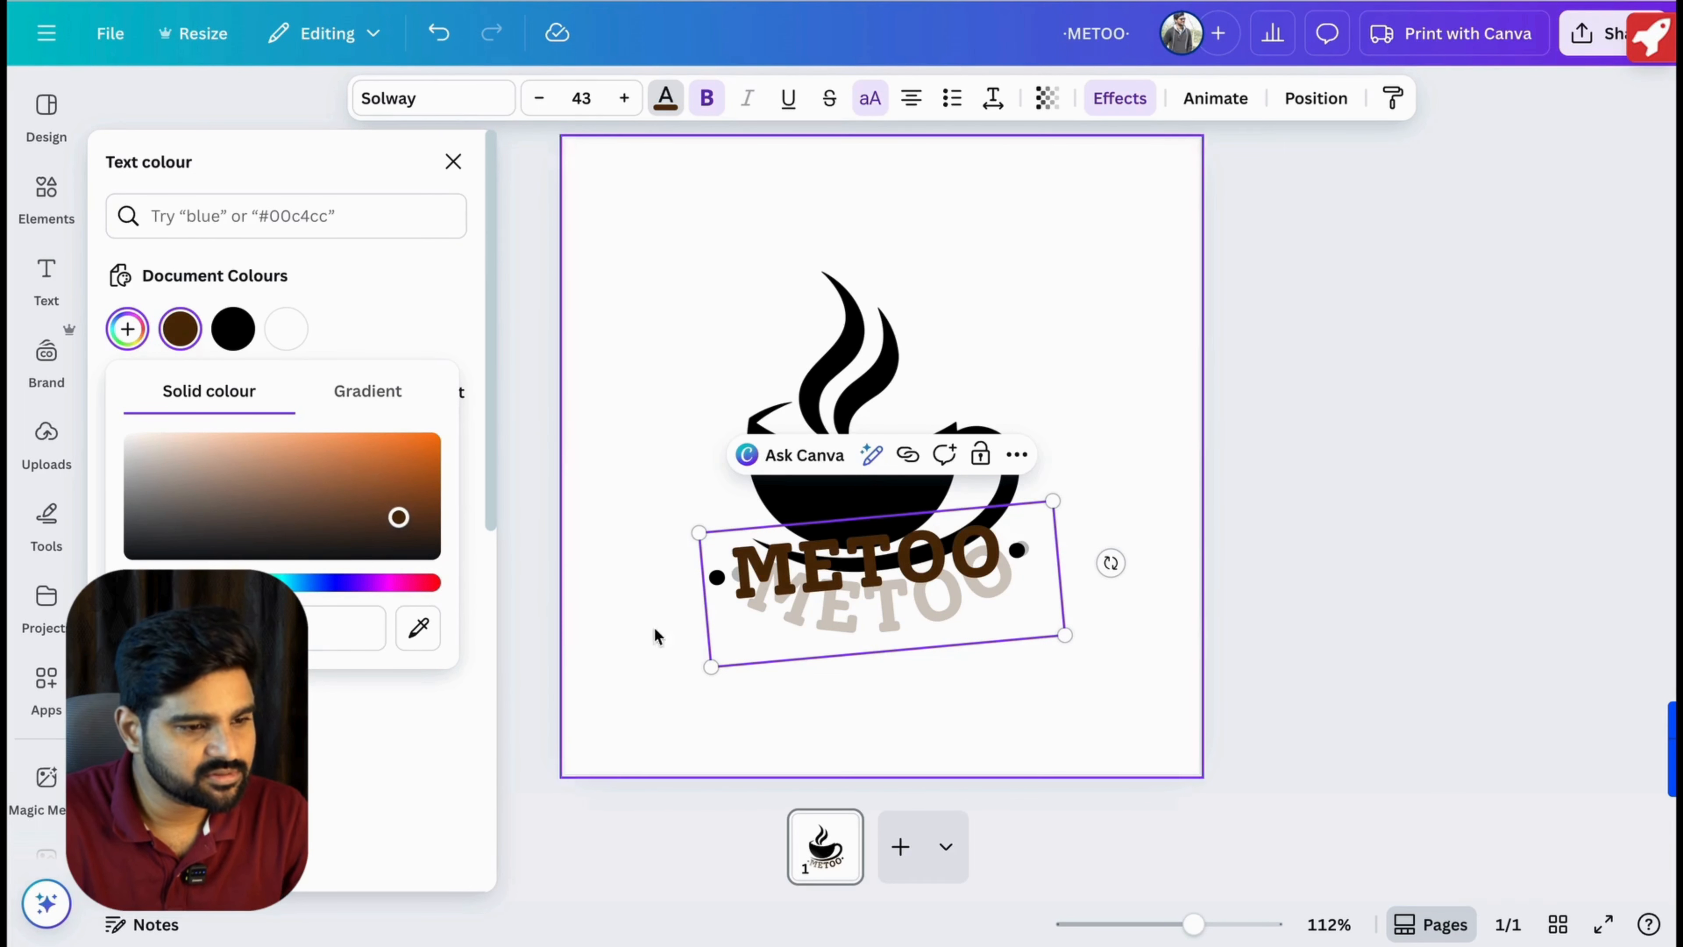
{"action": "left_click", "coordinate": [767, 701]}
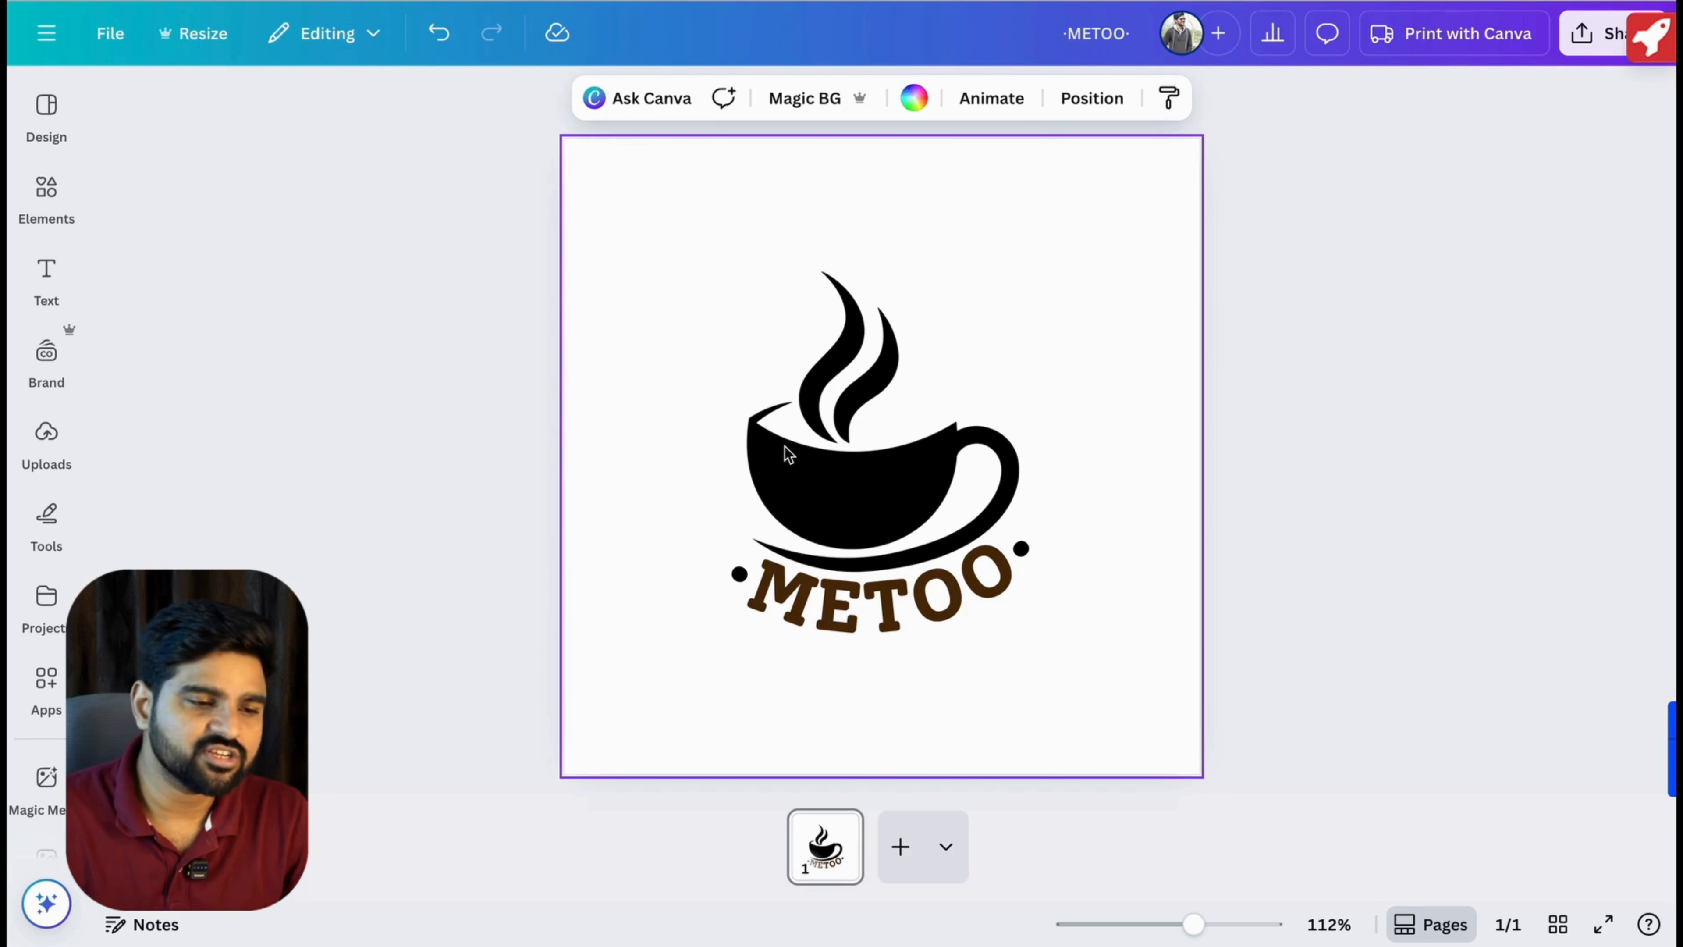
Recolour the coffee cup graphic with the dark brown document colour #512c0a.
{"action": "left_click", "coordinate": [852, 428]}
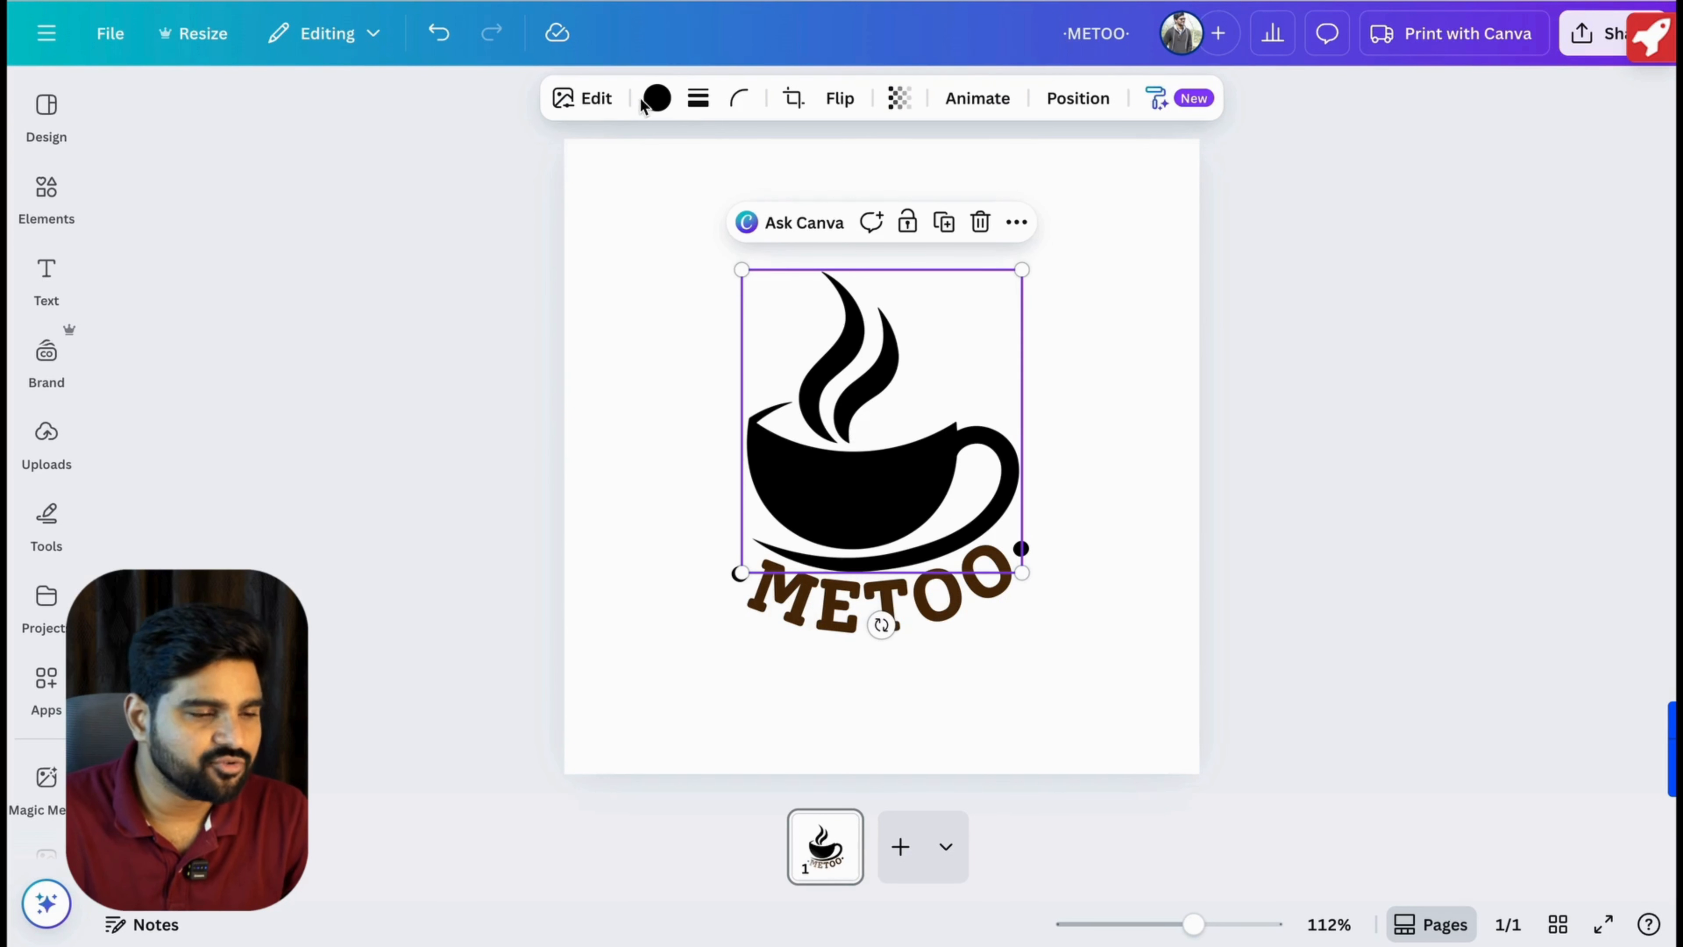
{"action": "left_click", "coordinate": [653, 99]}
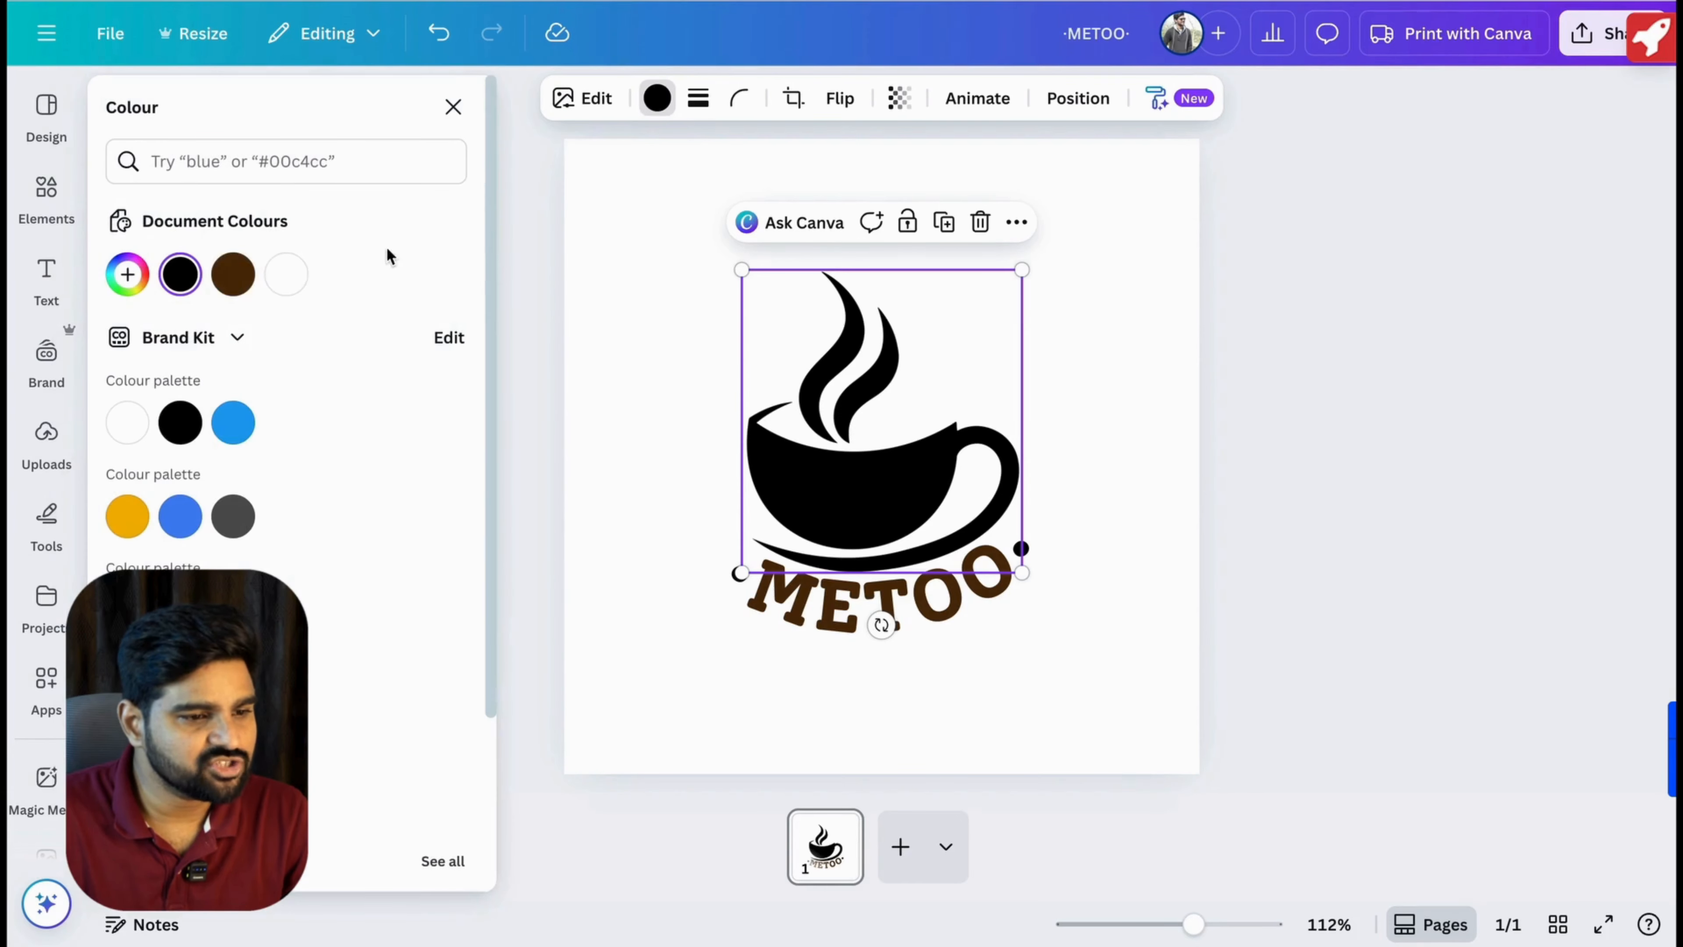
{"action": "left_click", "coordinate": [244, 282]}
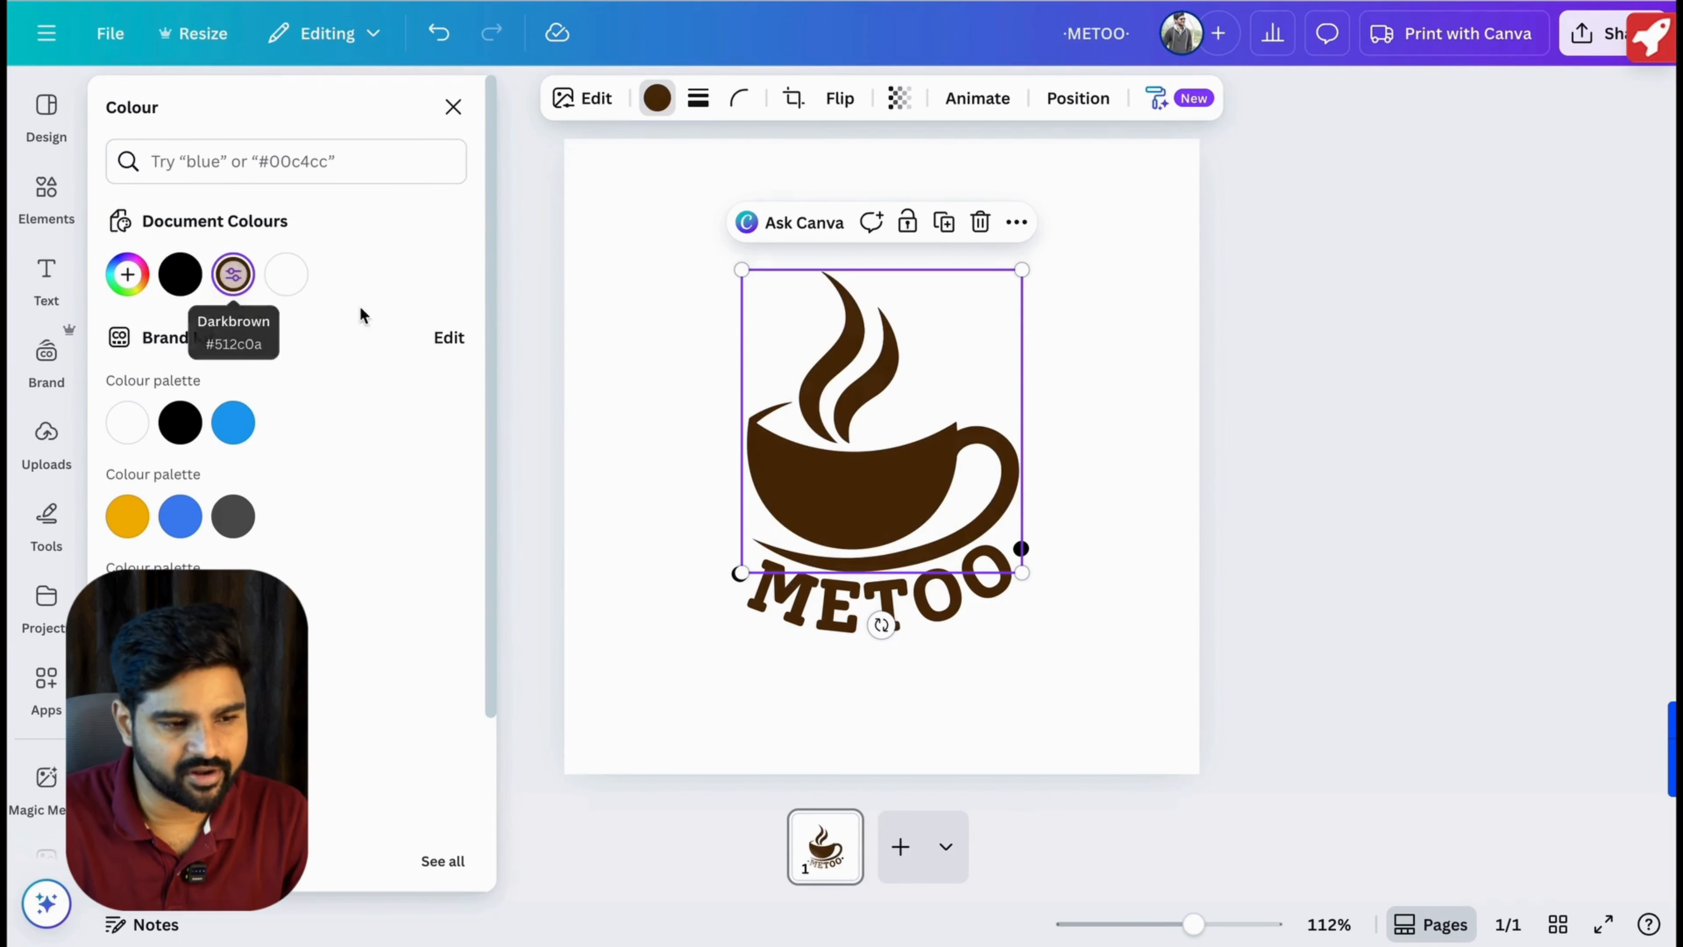
{"action": "left_click", "coordinate": [632, 430]}
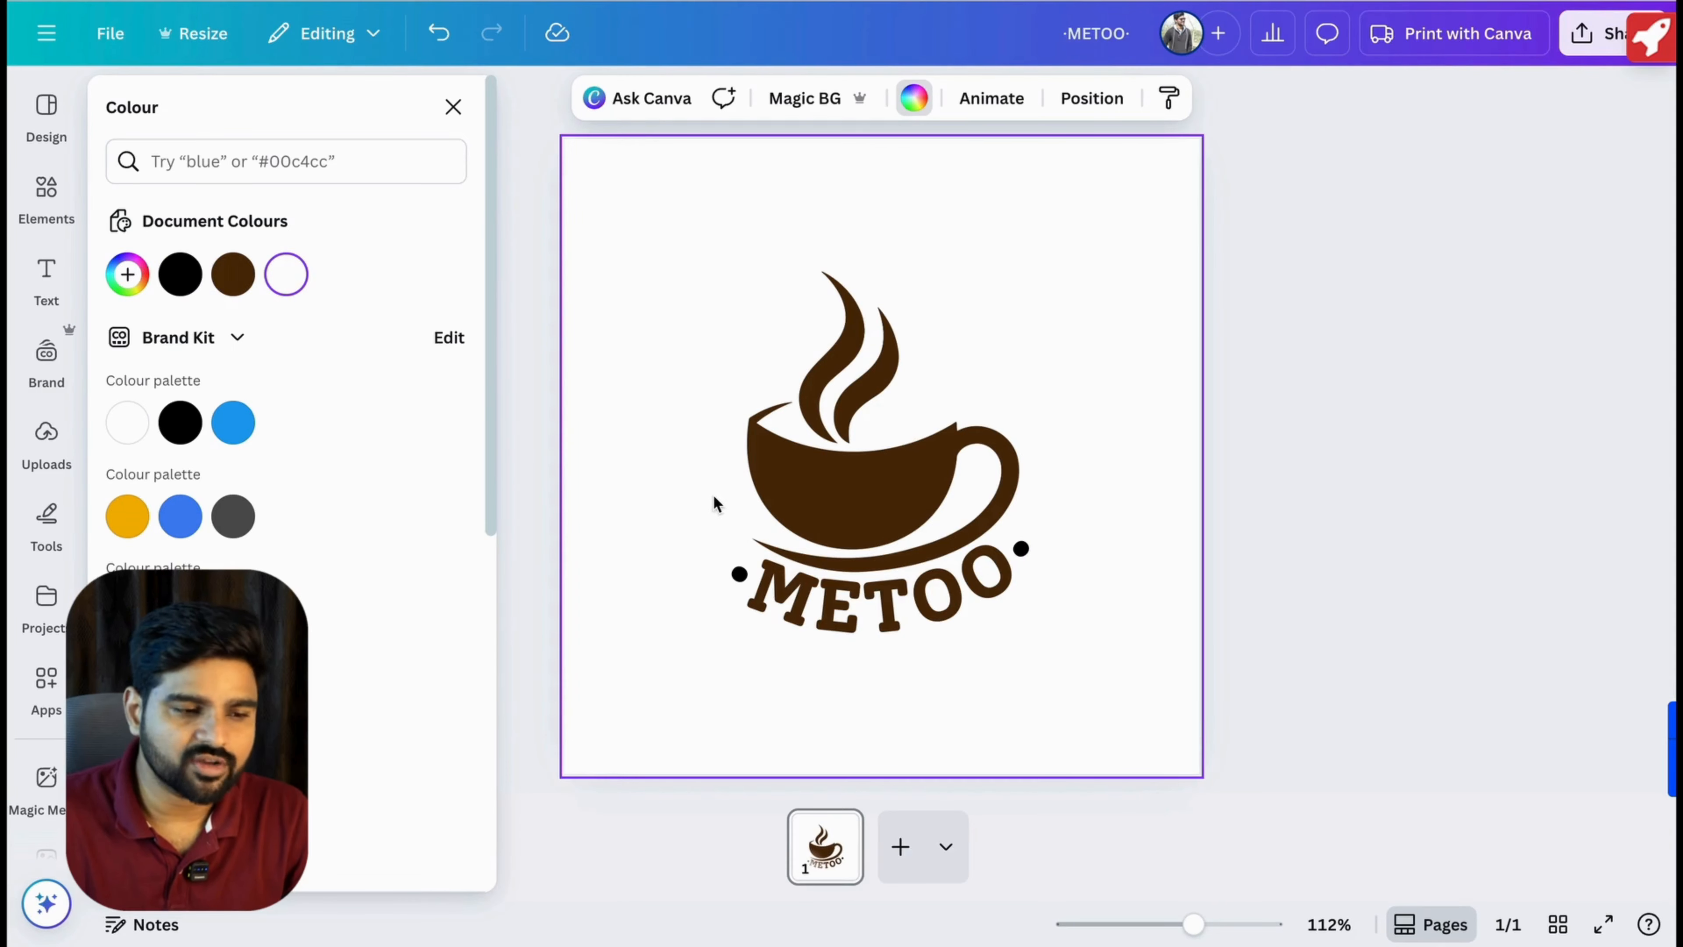
{"action": "left_click", "coordinate": [776, 583]}
{"action": "left_click", "coordinate": [665, 615]}
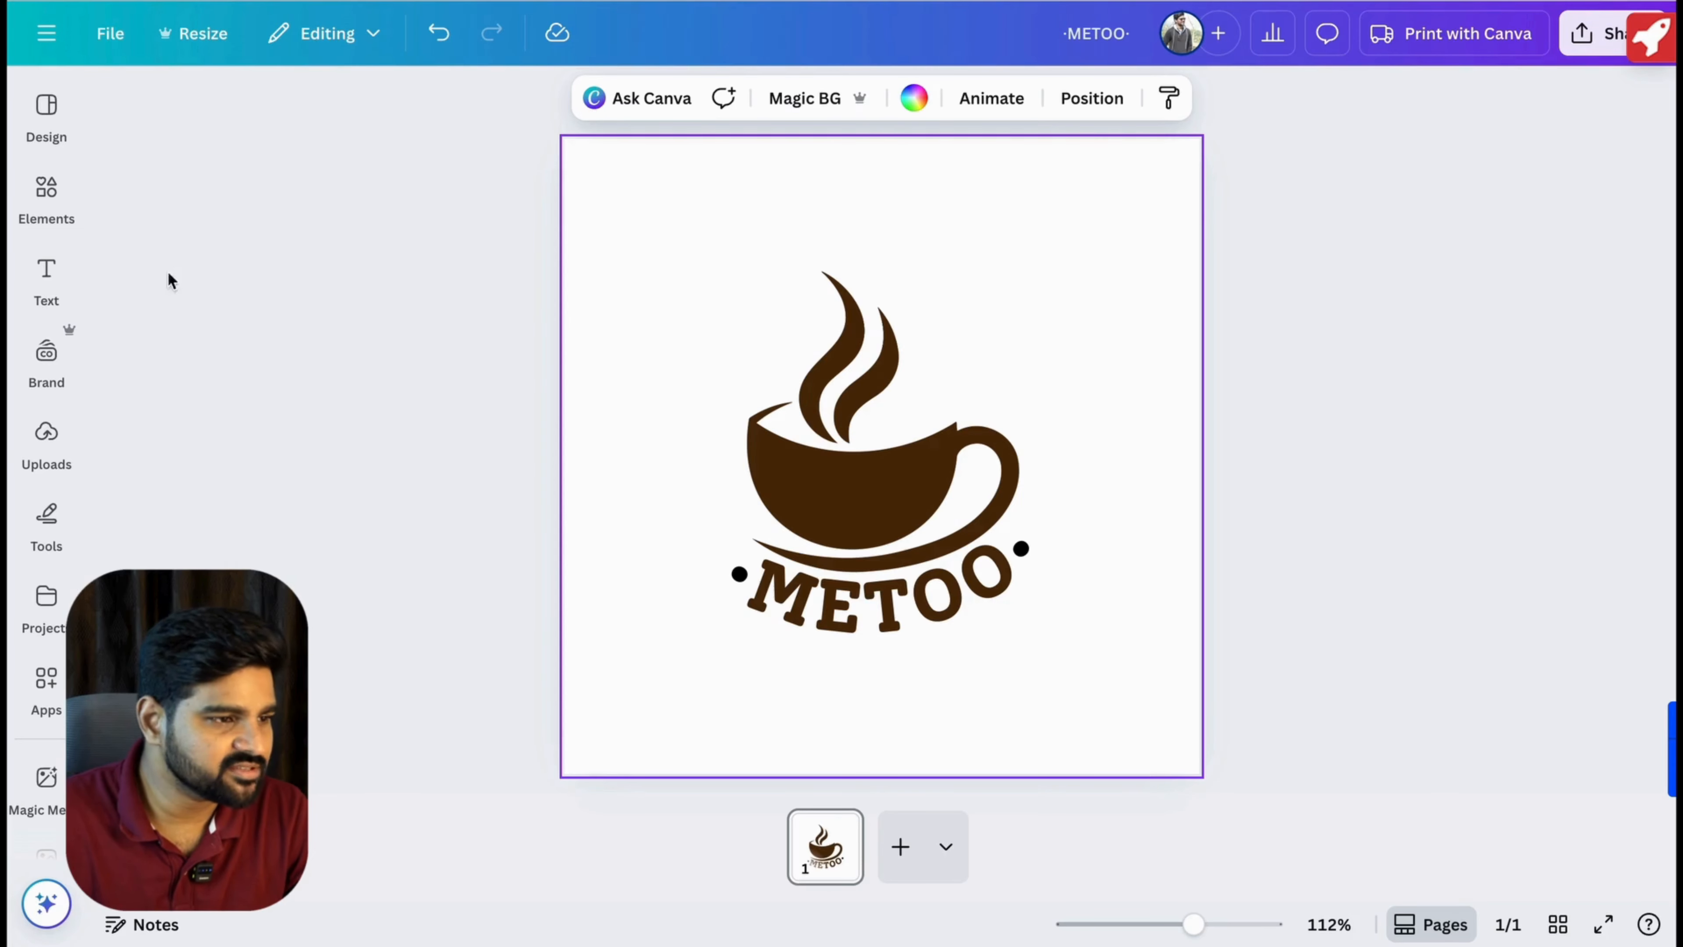
Search the elements library for coffee and limit the results to graphics.
{"action": "left_click", "coordinate": [58, 203]}
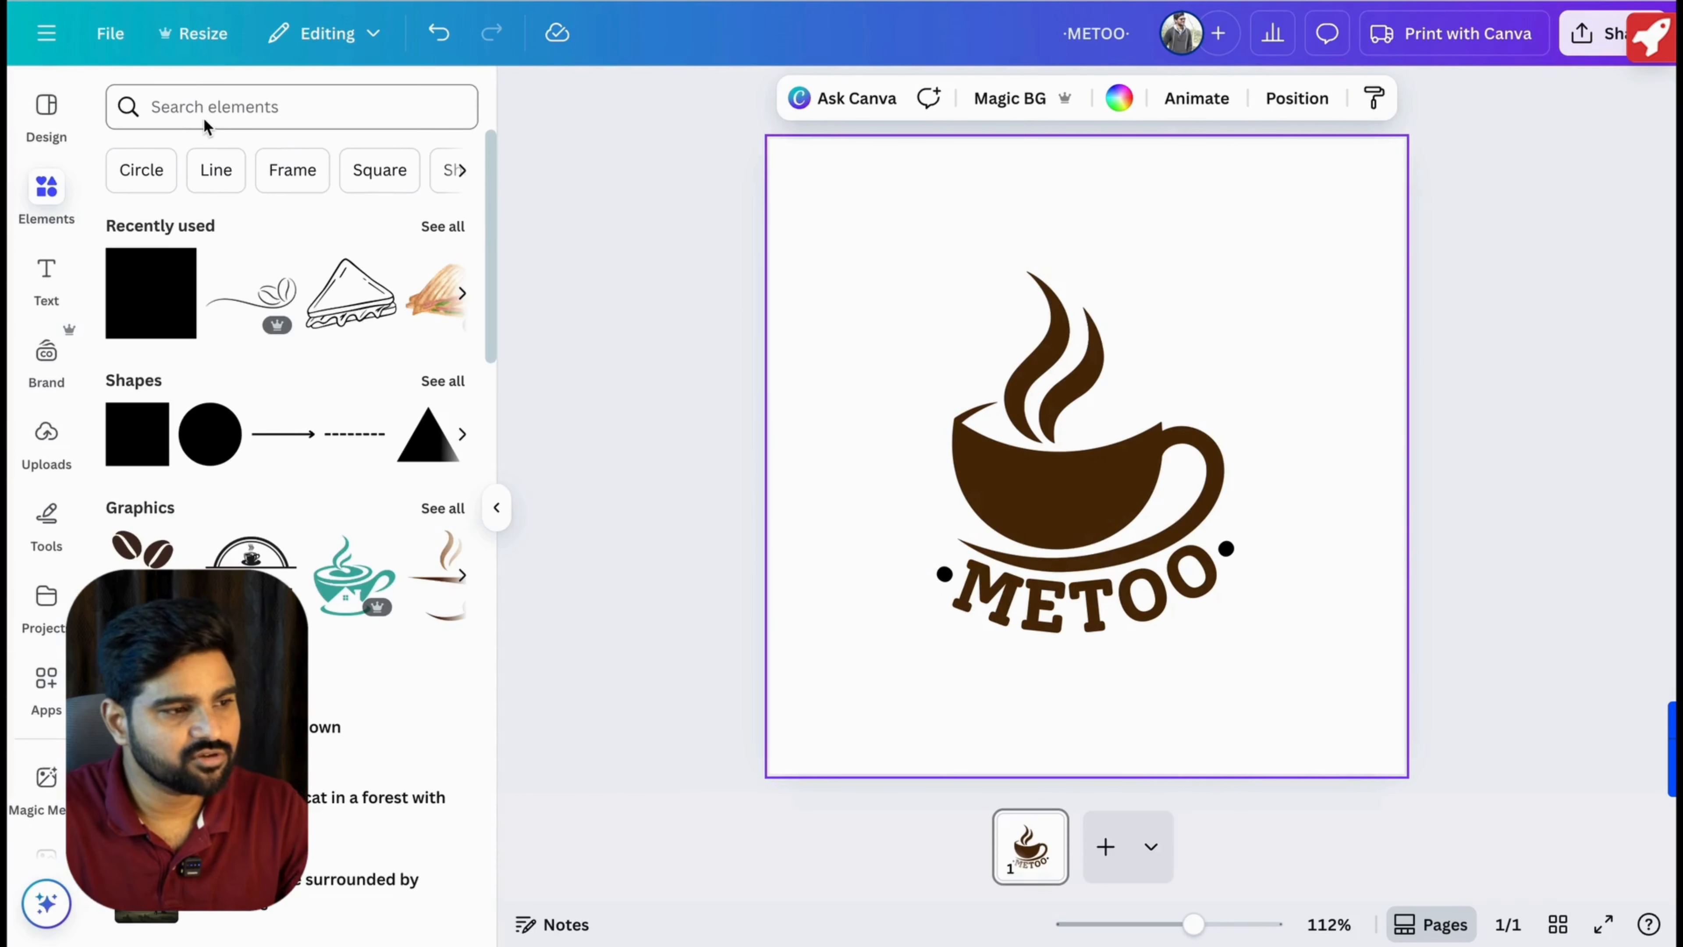
{"action": "left_click", "coordinate": [204, 117]}
{"action": "type", "text": "c"}
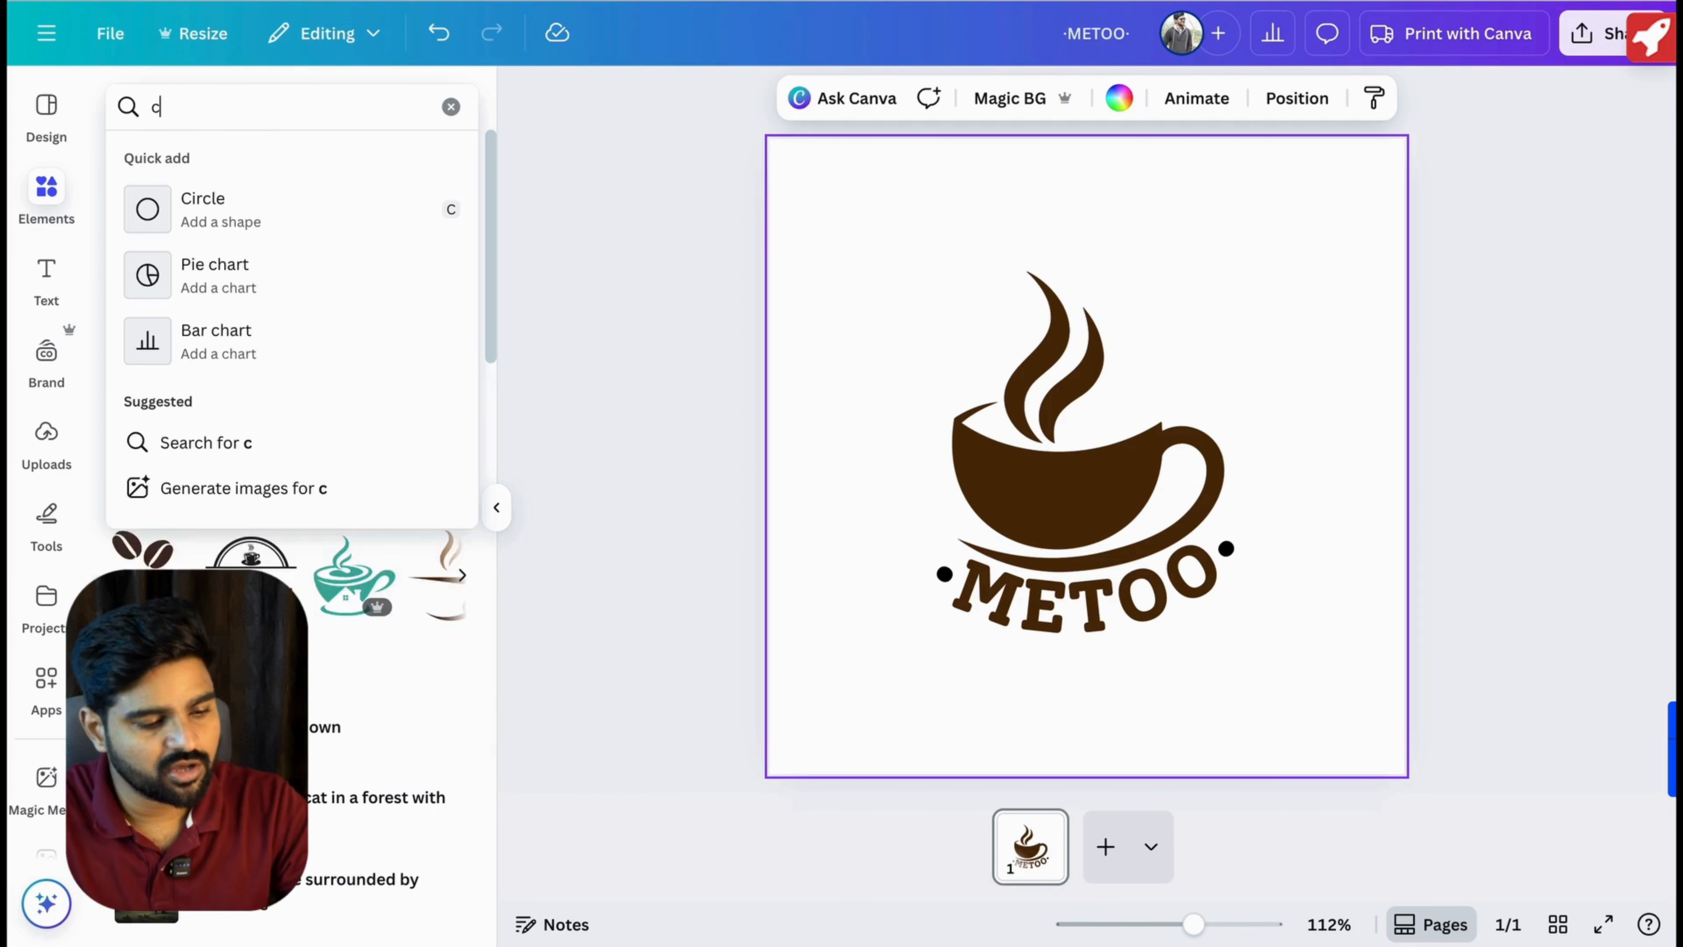
{"action": "type", "text": "offee"}
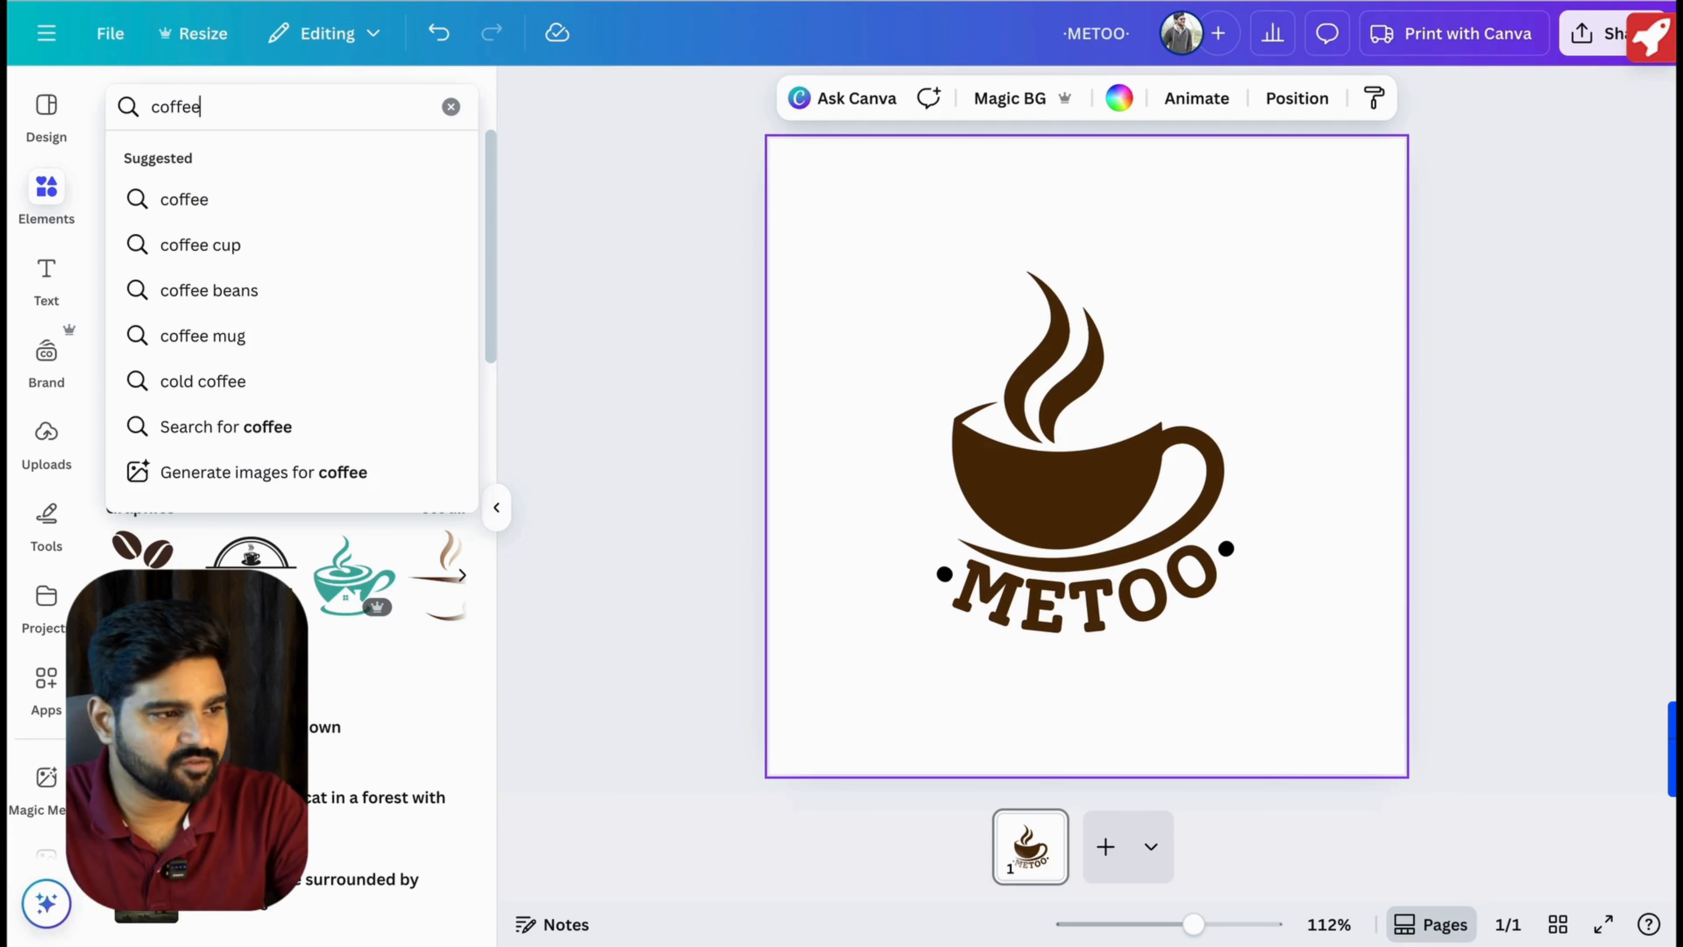
{"action": "key", "text": "Return"}
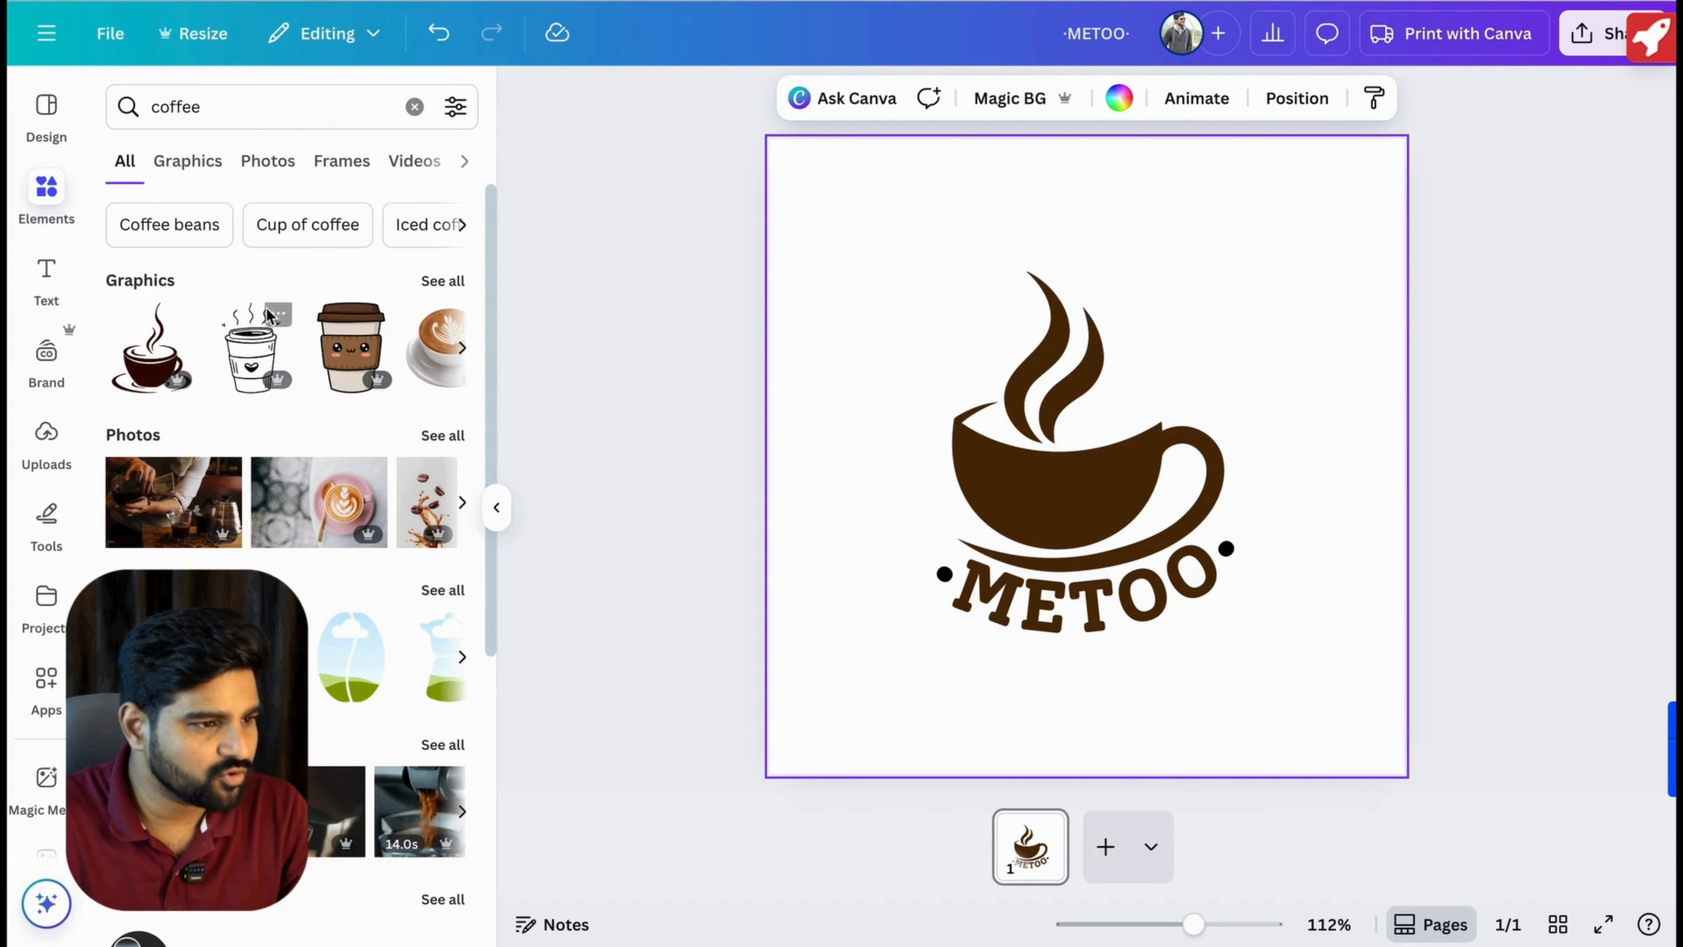
{"action": "left_click", "coordinate": [214, 161]}
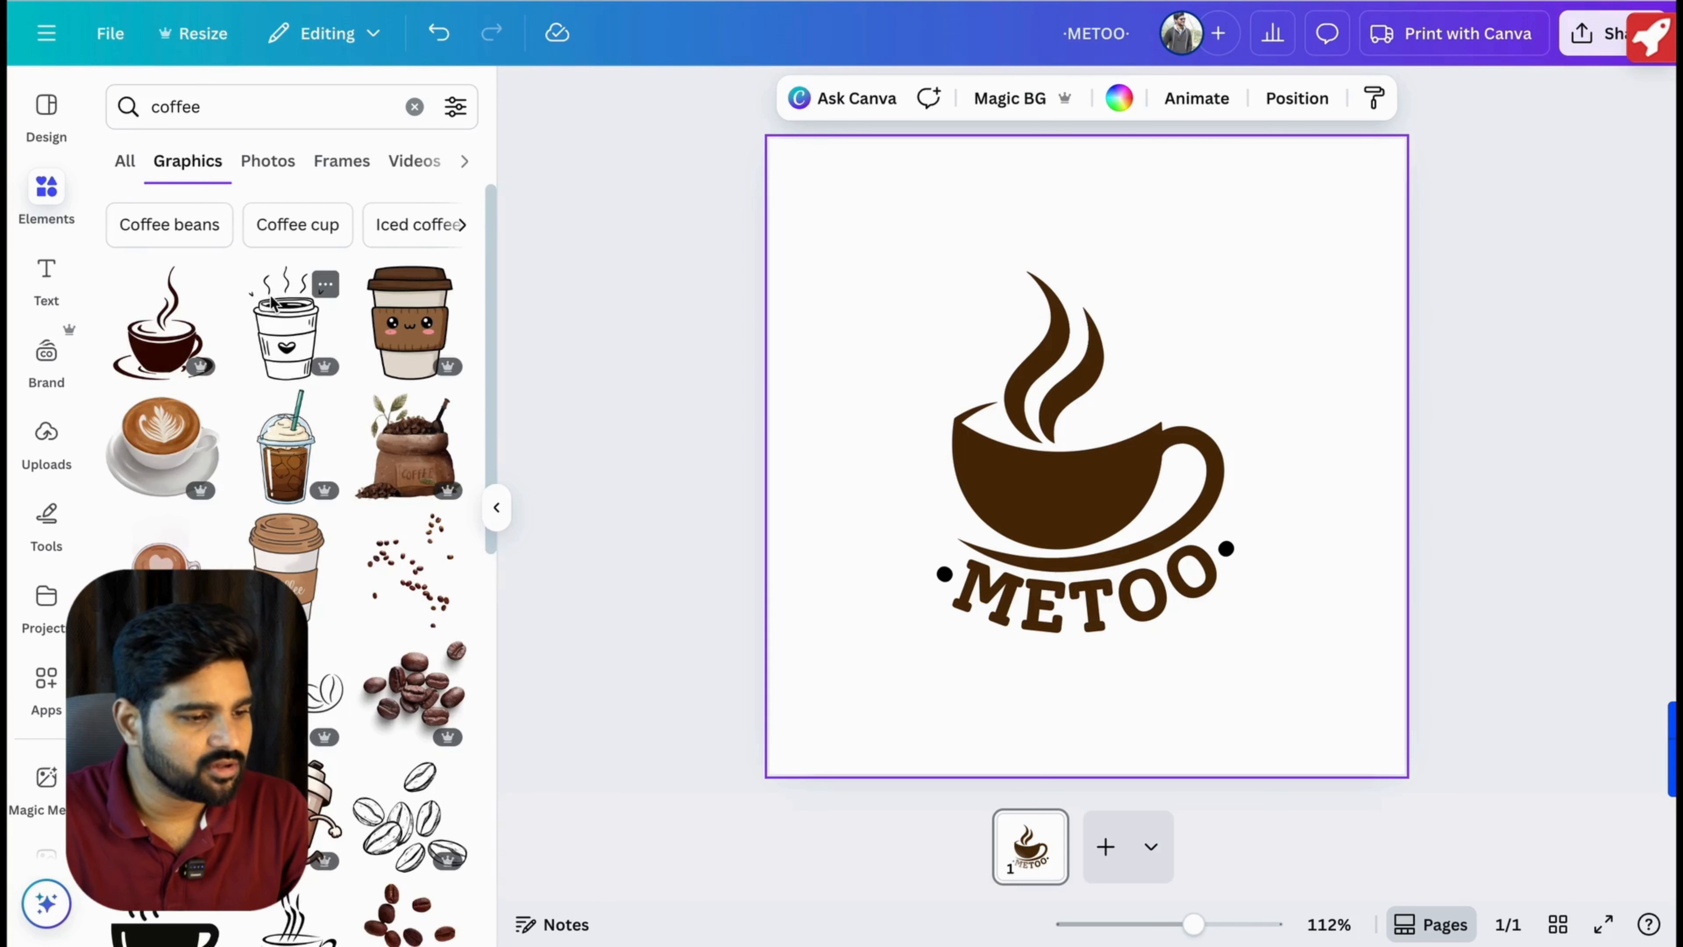
Add the line drawing of a curved stem ending in two coffee beans to the METOO logo page.
{"action": "scroll", "coordinate": [293, 339], "scroll_direction": "down", "scroll_amount": 3}
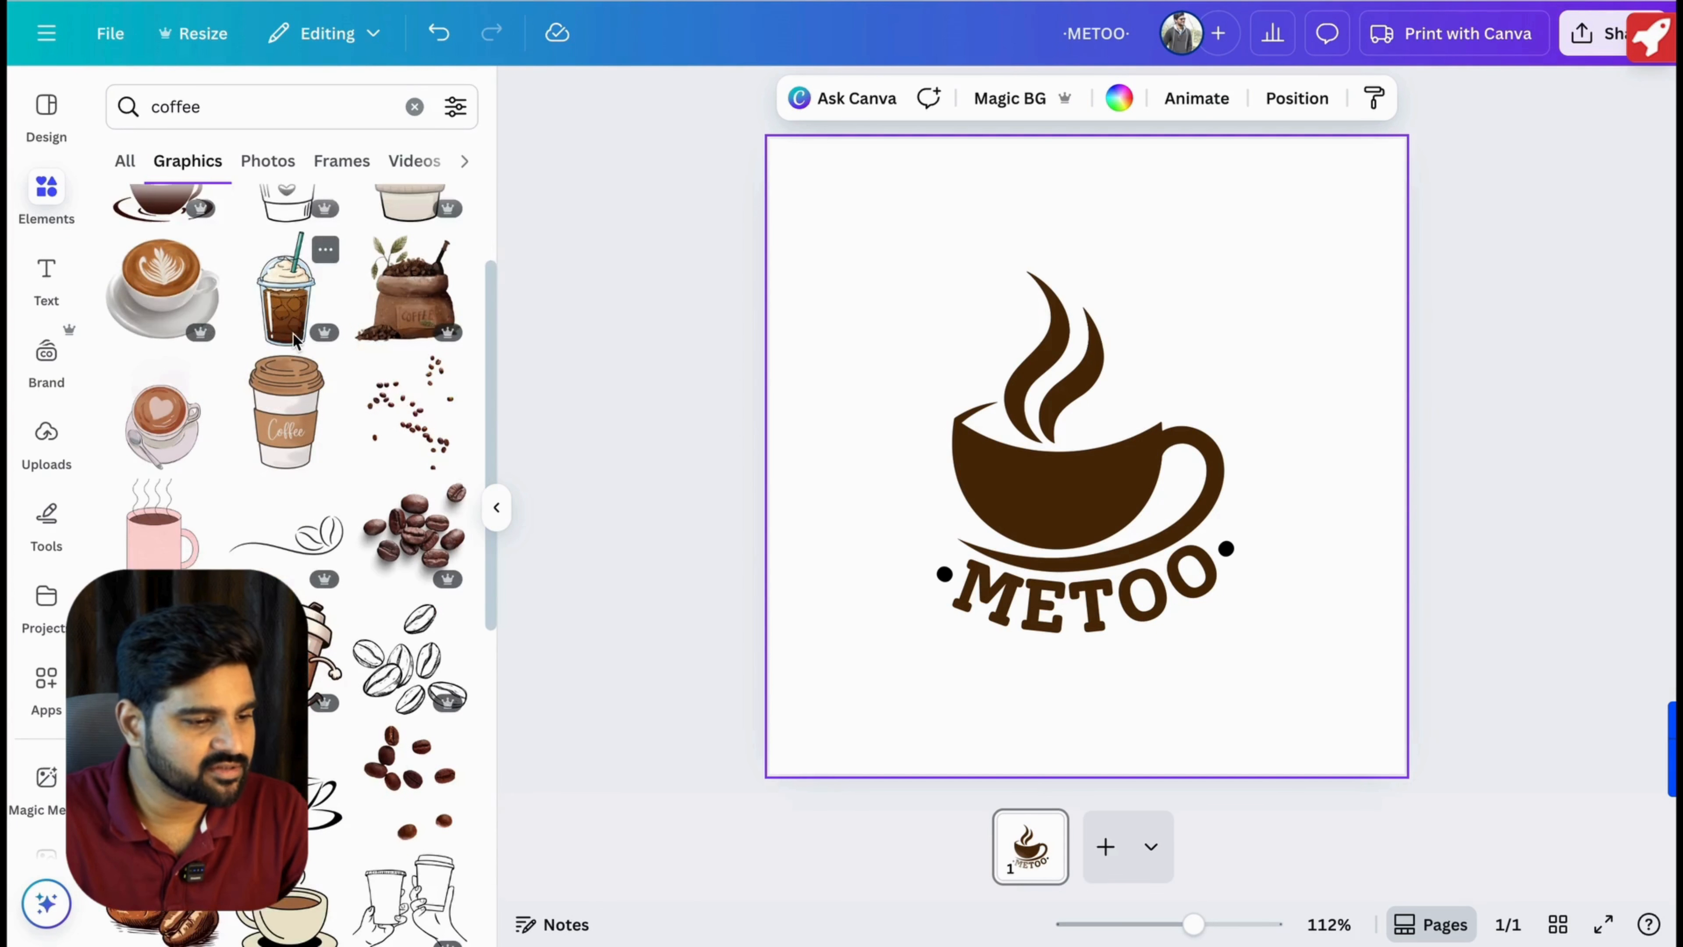
{"action": "scroll", "coordinate": [294, 339], "scroll_direction": "down", "scroll_amount": 9}
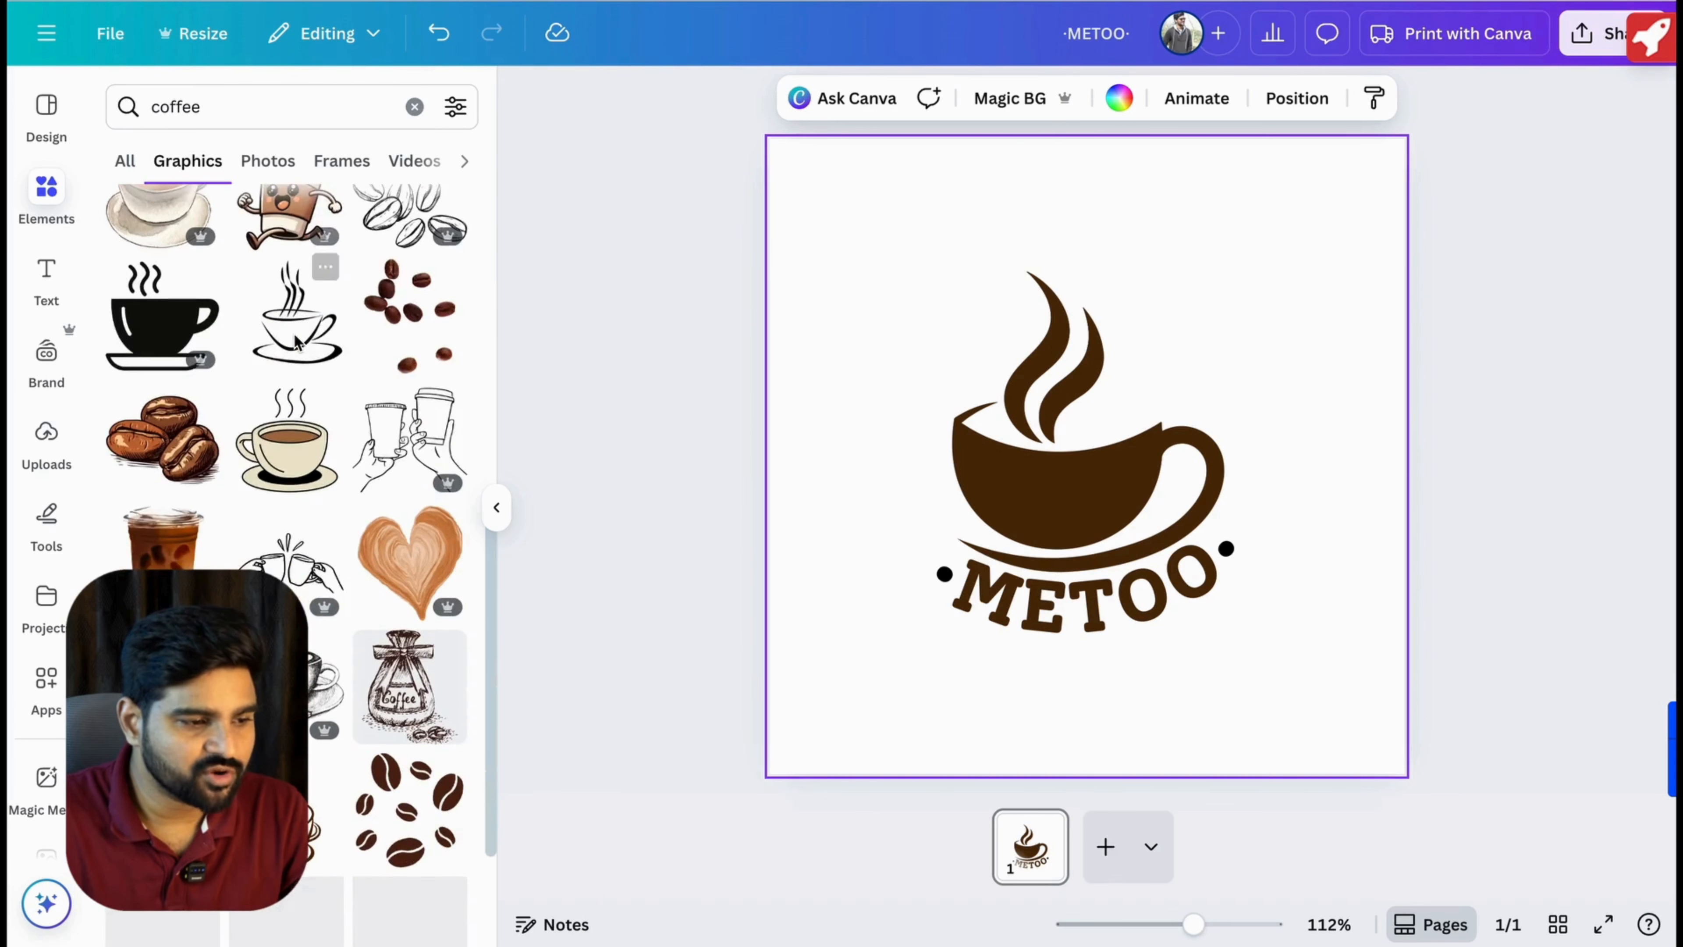
{"action": "scroll", "coordinate": [294, 333], "scroll_direction": "down", "scroll_amount": 6}
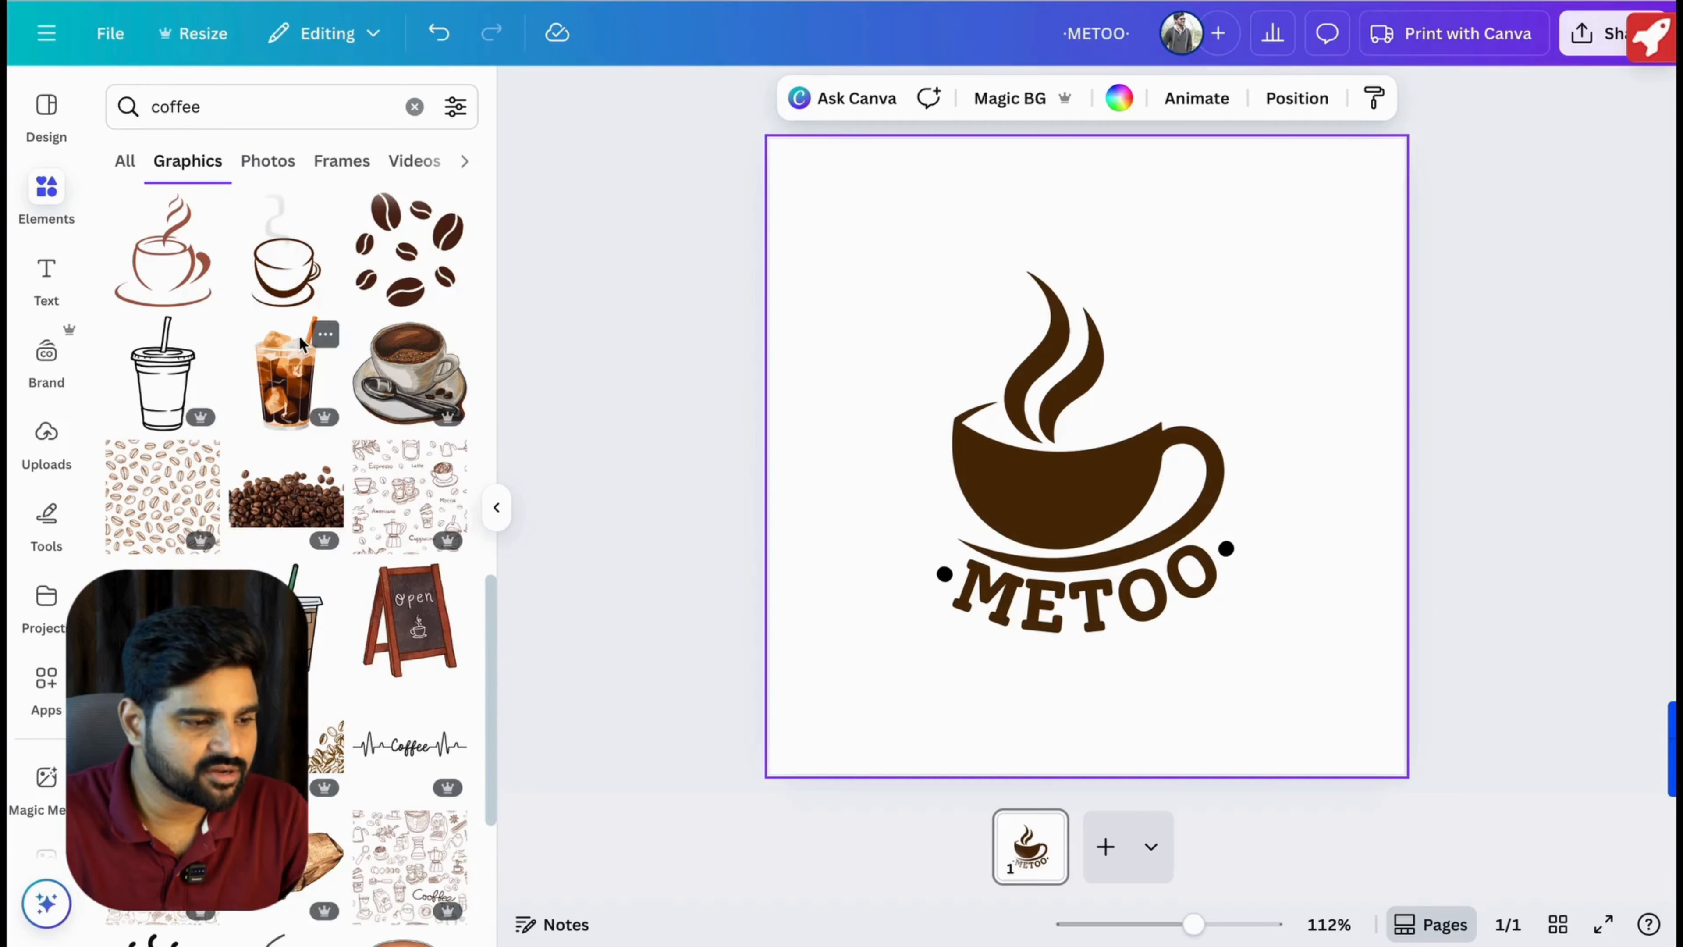
{"action": "scroll", "coordinate": [303, 334], "scroll_direction": "down", "scroll_amount": 10}
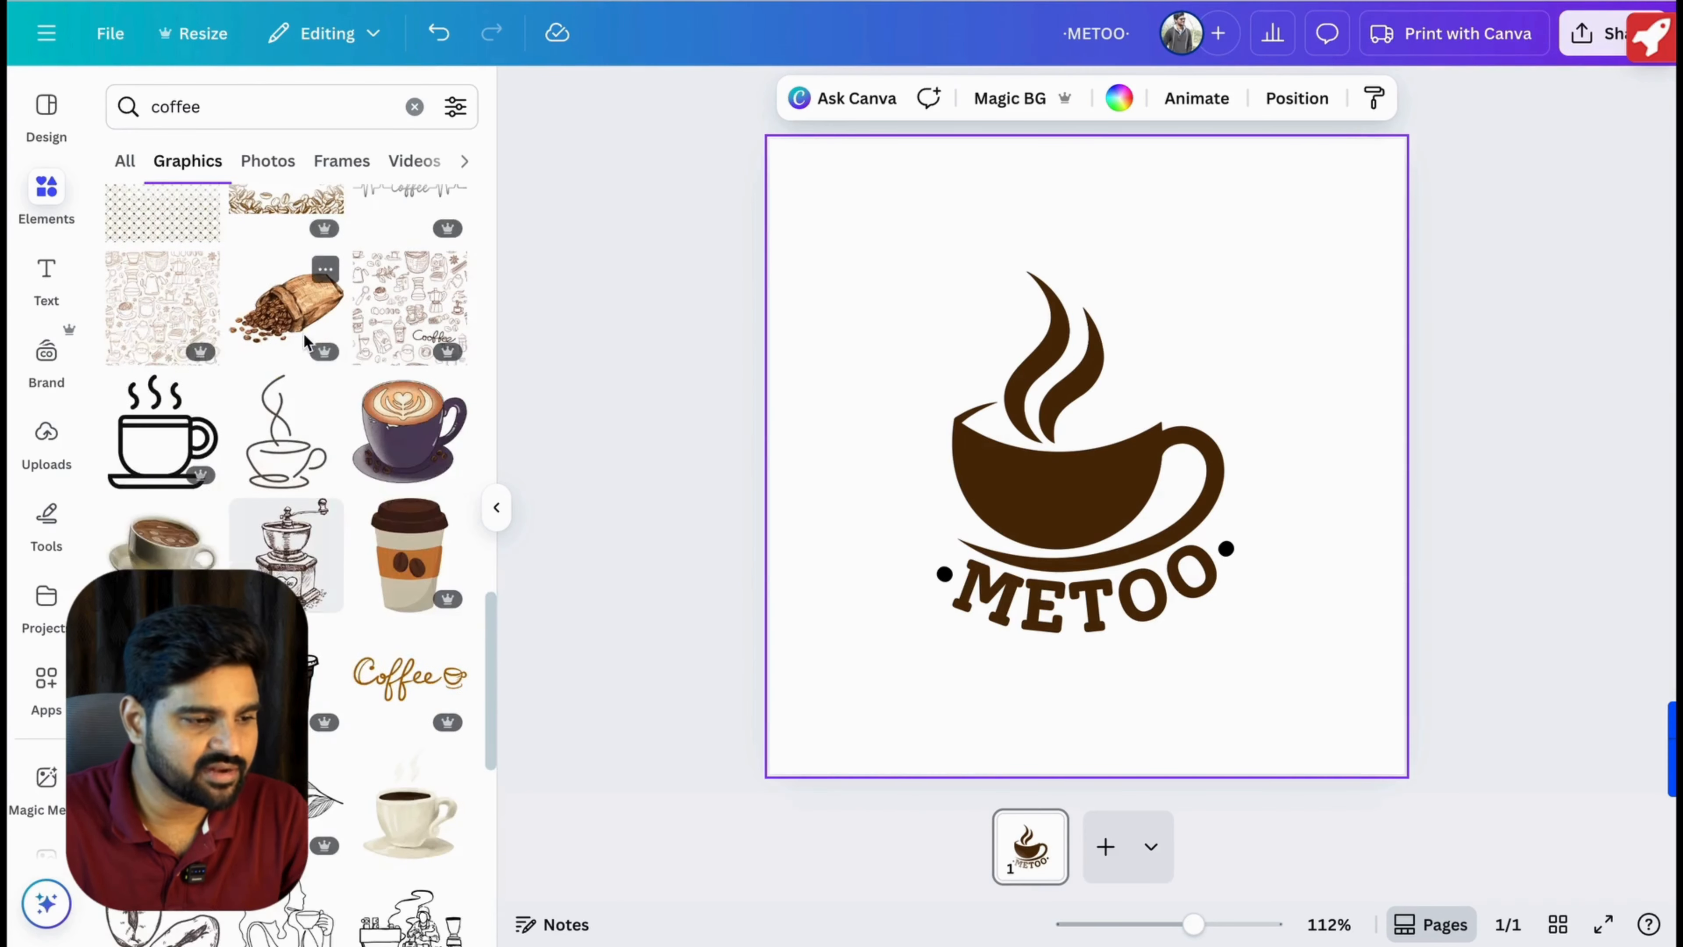
{"action": "scroll", "coordinate": [306, 337], "scroll_direction": "down", "scroll_amount": 4}
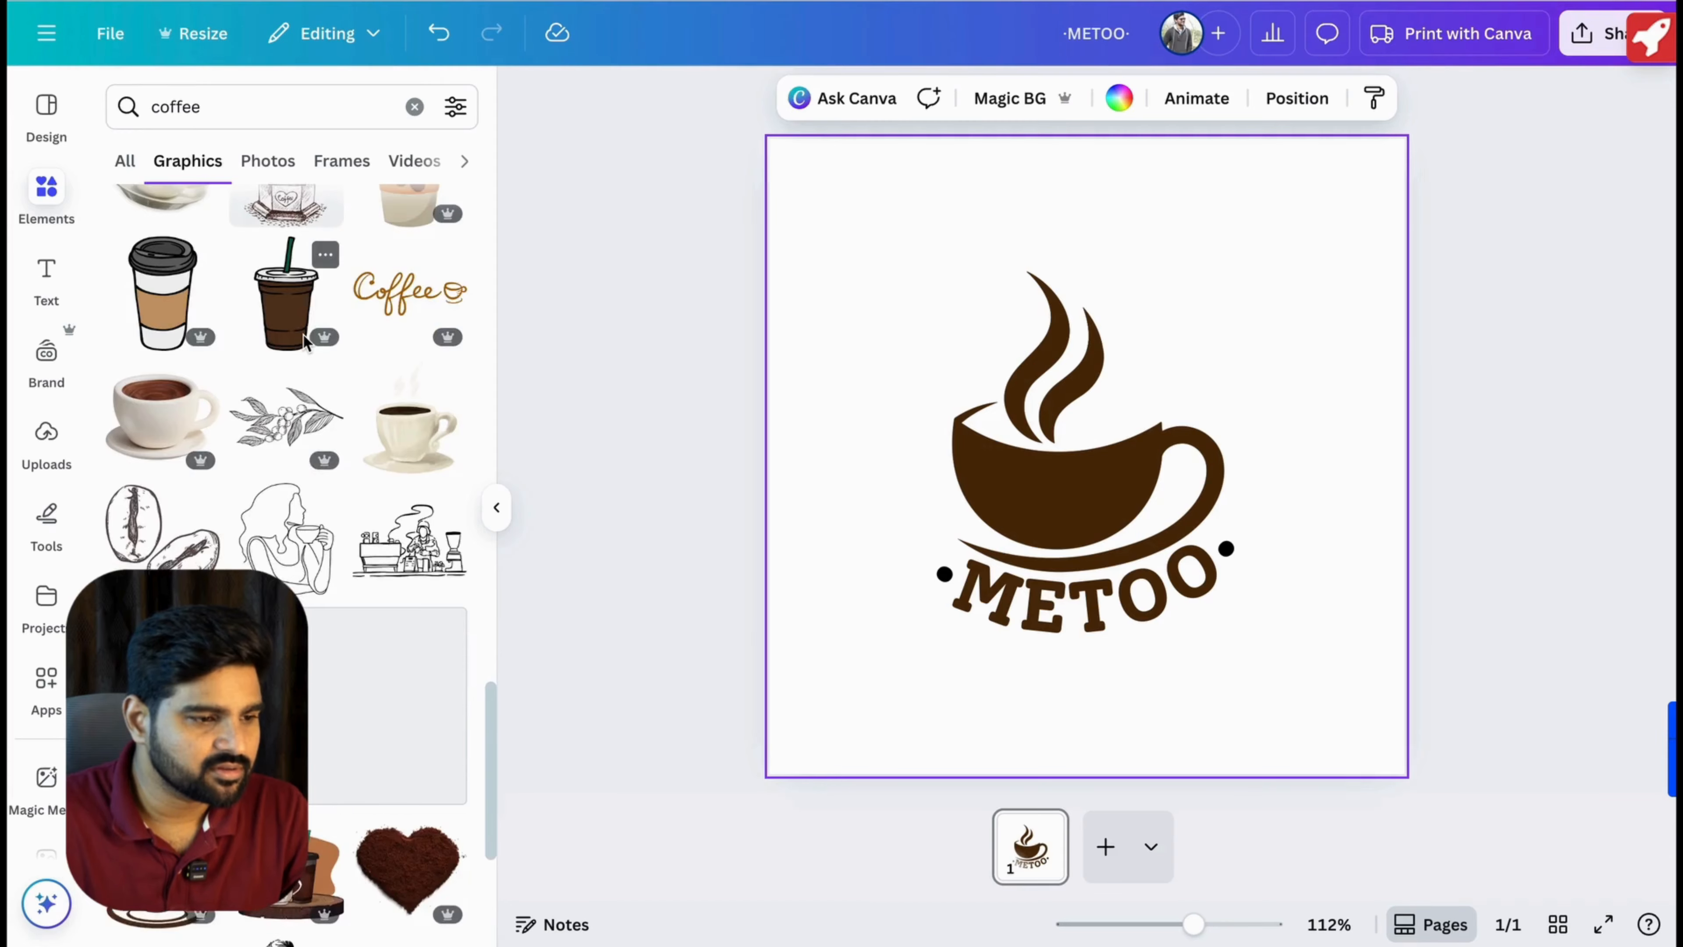
{"action": "scroll", "coordinate": [304, 337], "scroll_direction": "down", "scroll_amount": 6}
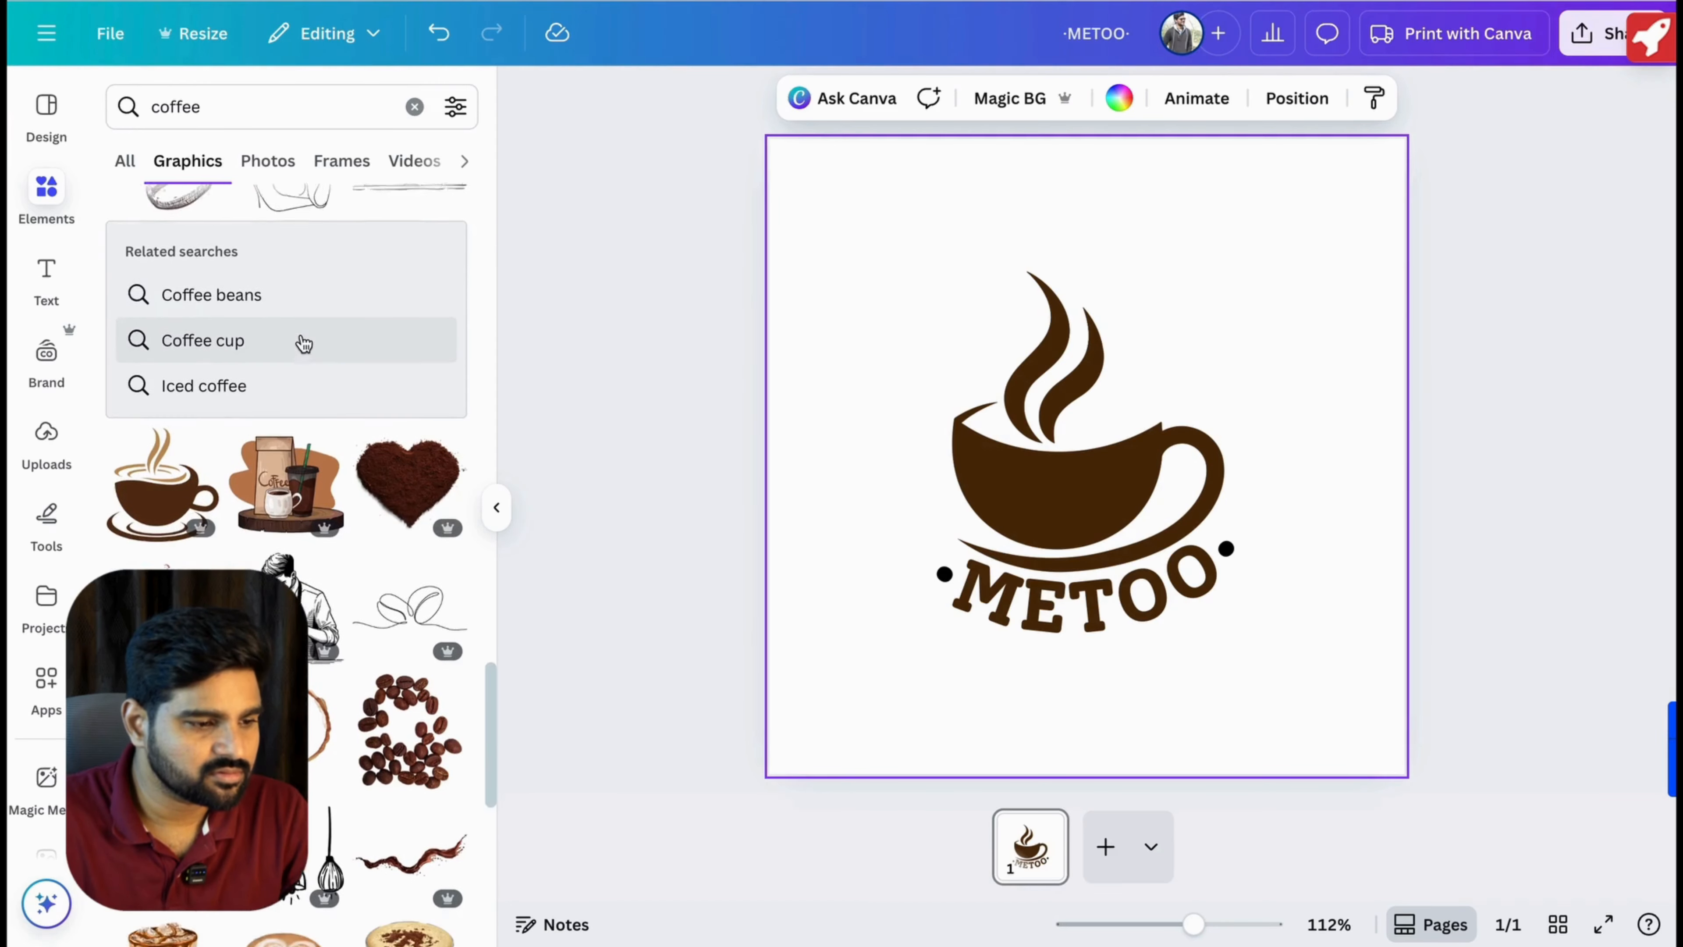
{"action": "scroll", "coordinate": [303, 342], "scroll_direction": "up", "scroll_amount": 15}
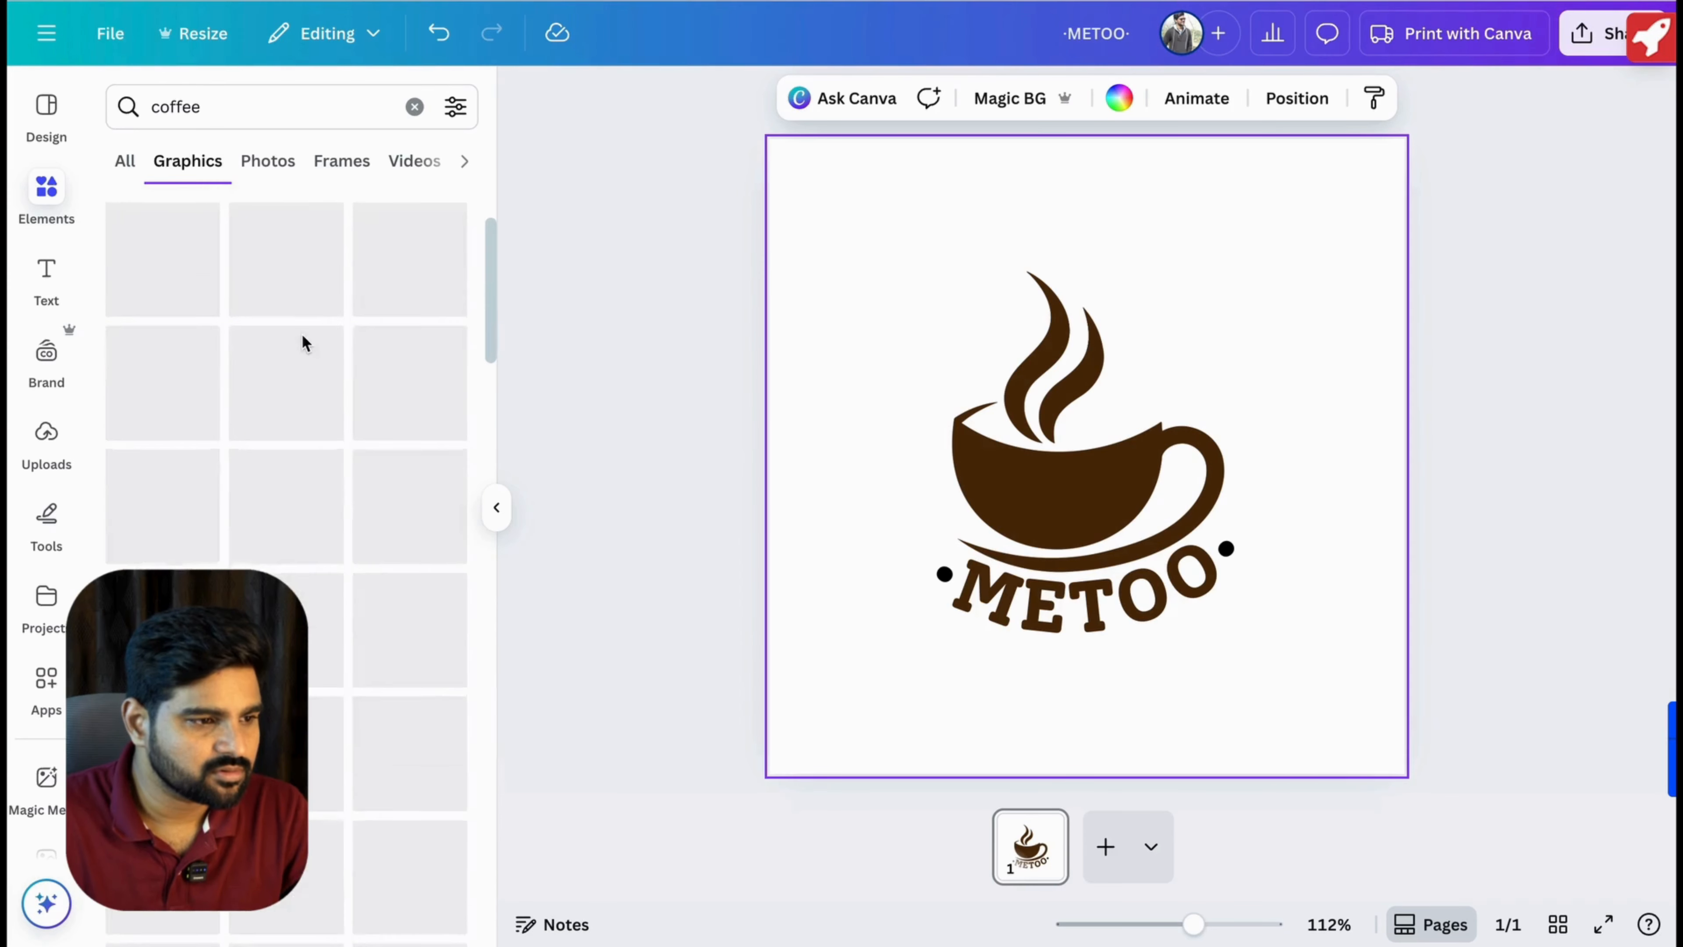
{"action": "scroll", "coordinate": [322, 464], "scroll_direction": "down", "scroll_amount": 2}
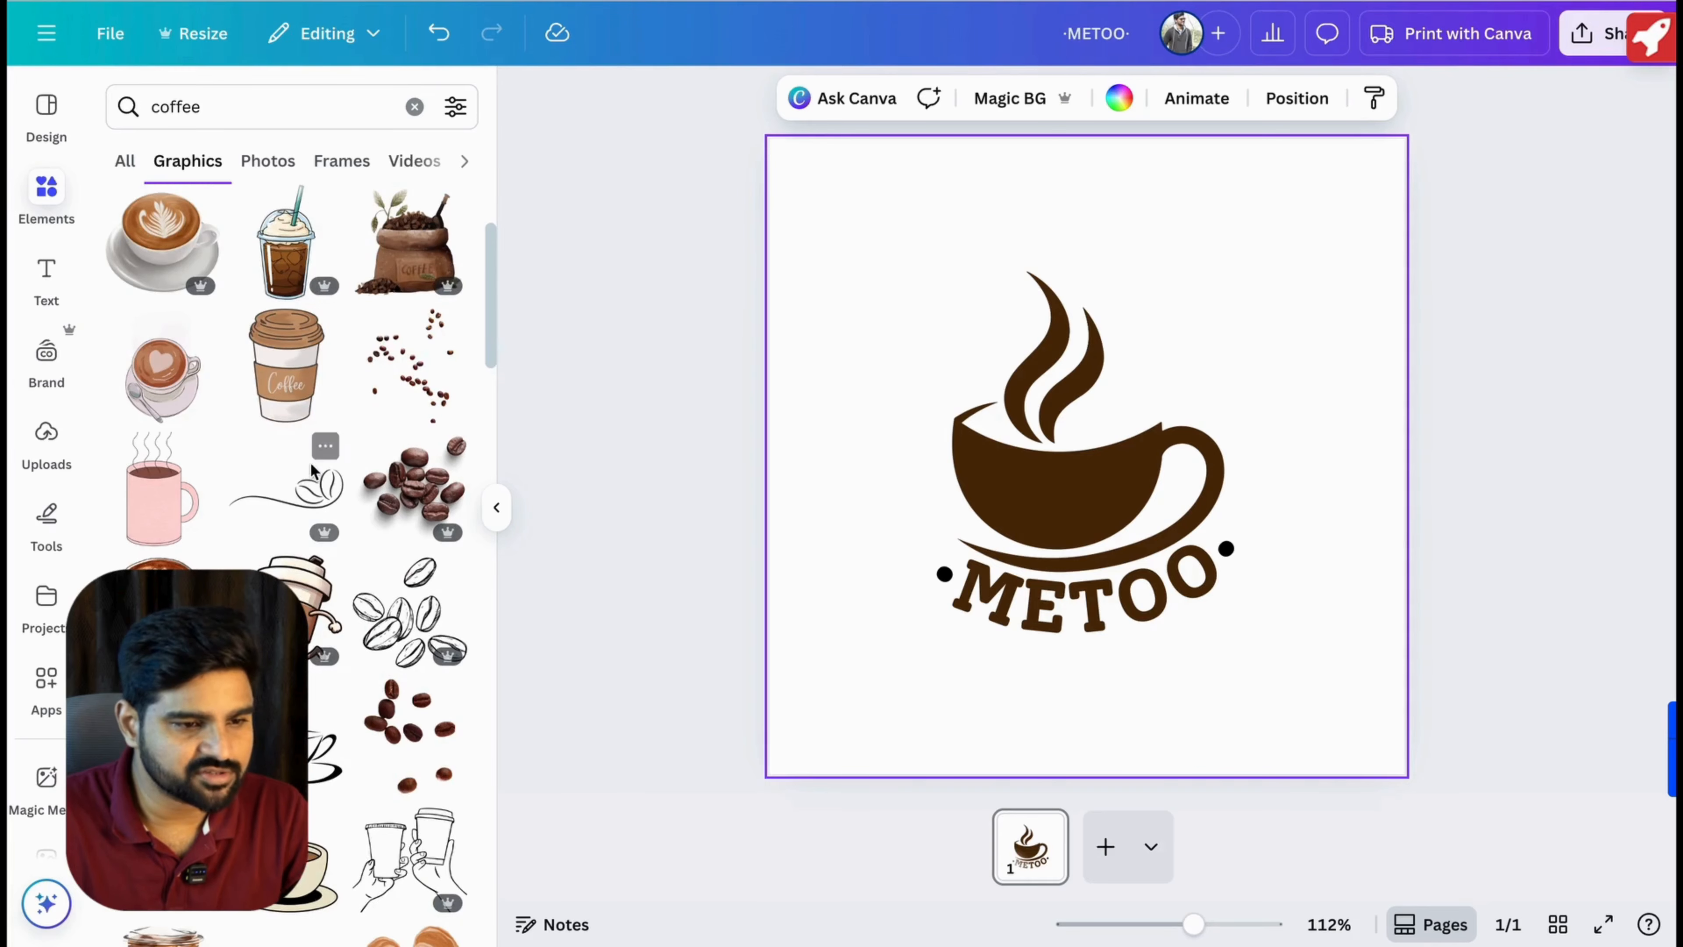
{"action": "left_click", "coordinate": [319, 509]}
Shrink the coffee bean line drawing, tilt it slightly upward and place it beneath the final letters of METOO.
{"action": "left_click_drag", "start_coordinate": [1166, 444], "coordinate": [1228, 638]}
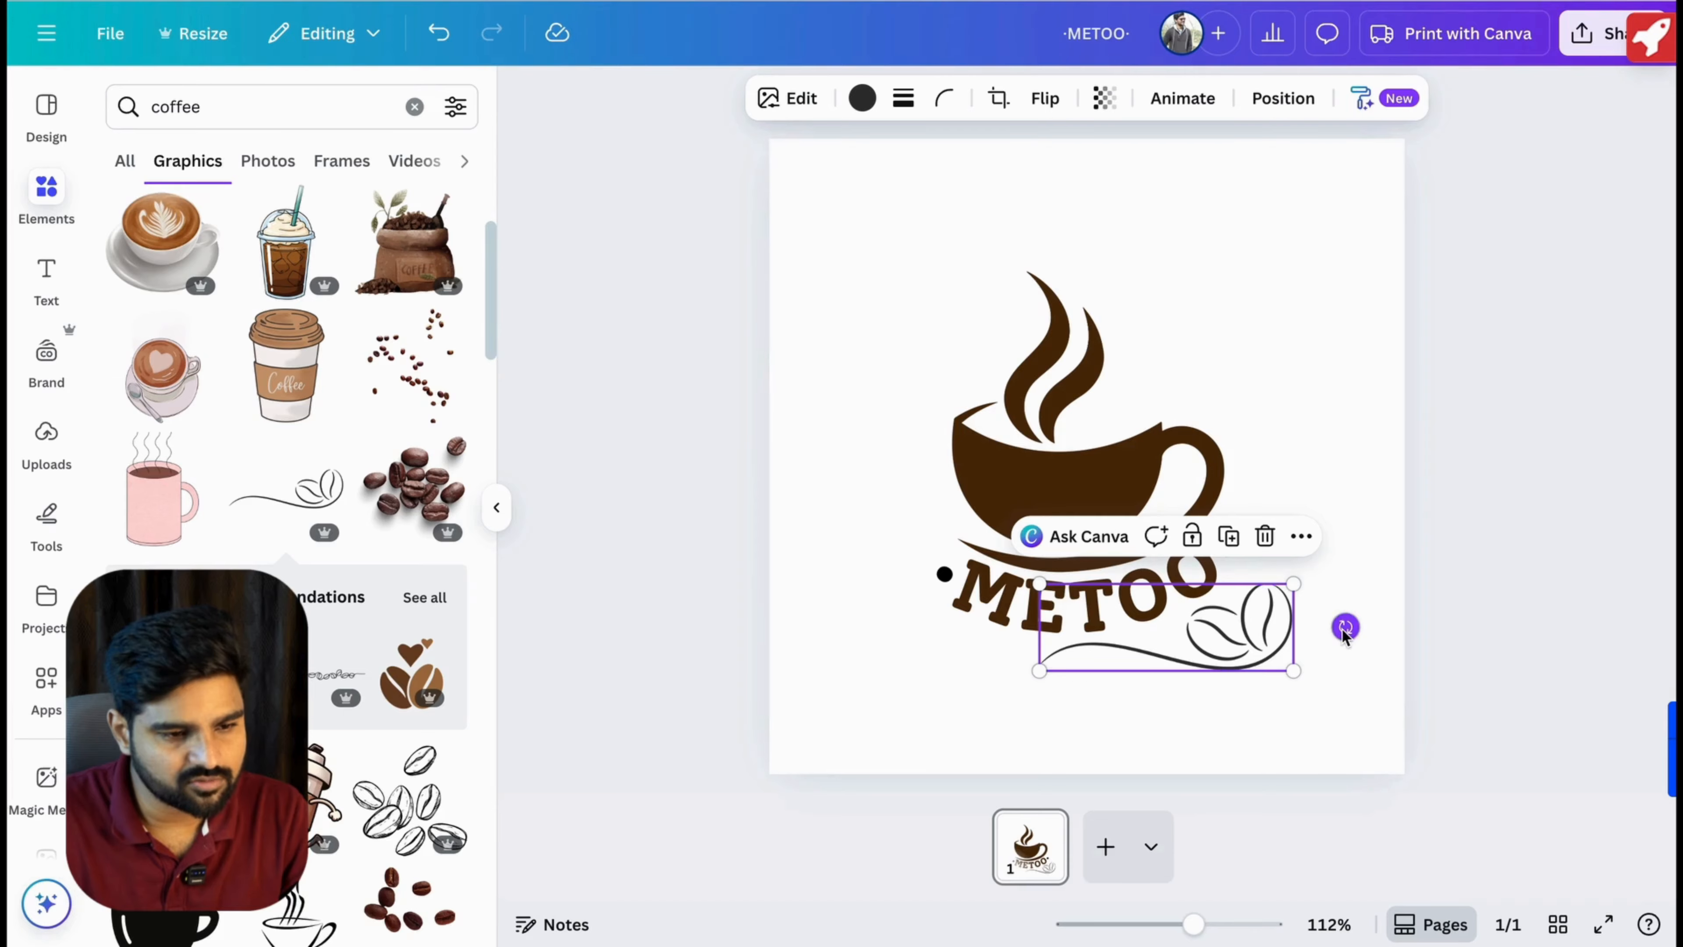
{"action": "left_click_drag", "start_coordinate": [1344, 627], "coordinate": [1259, 624]}
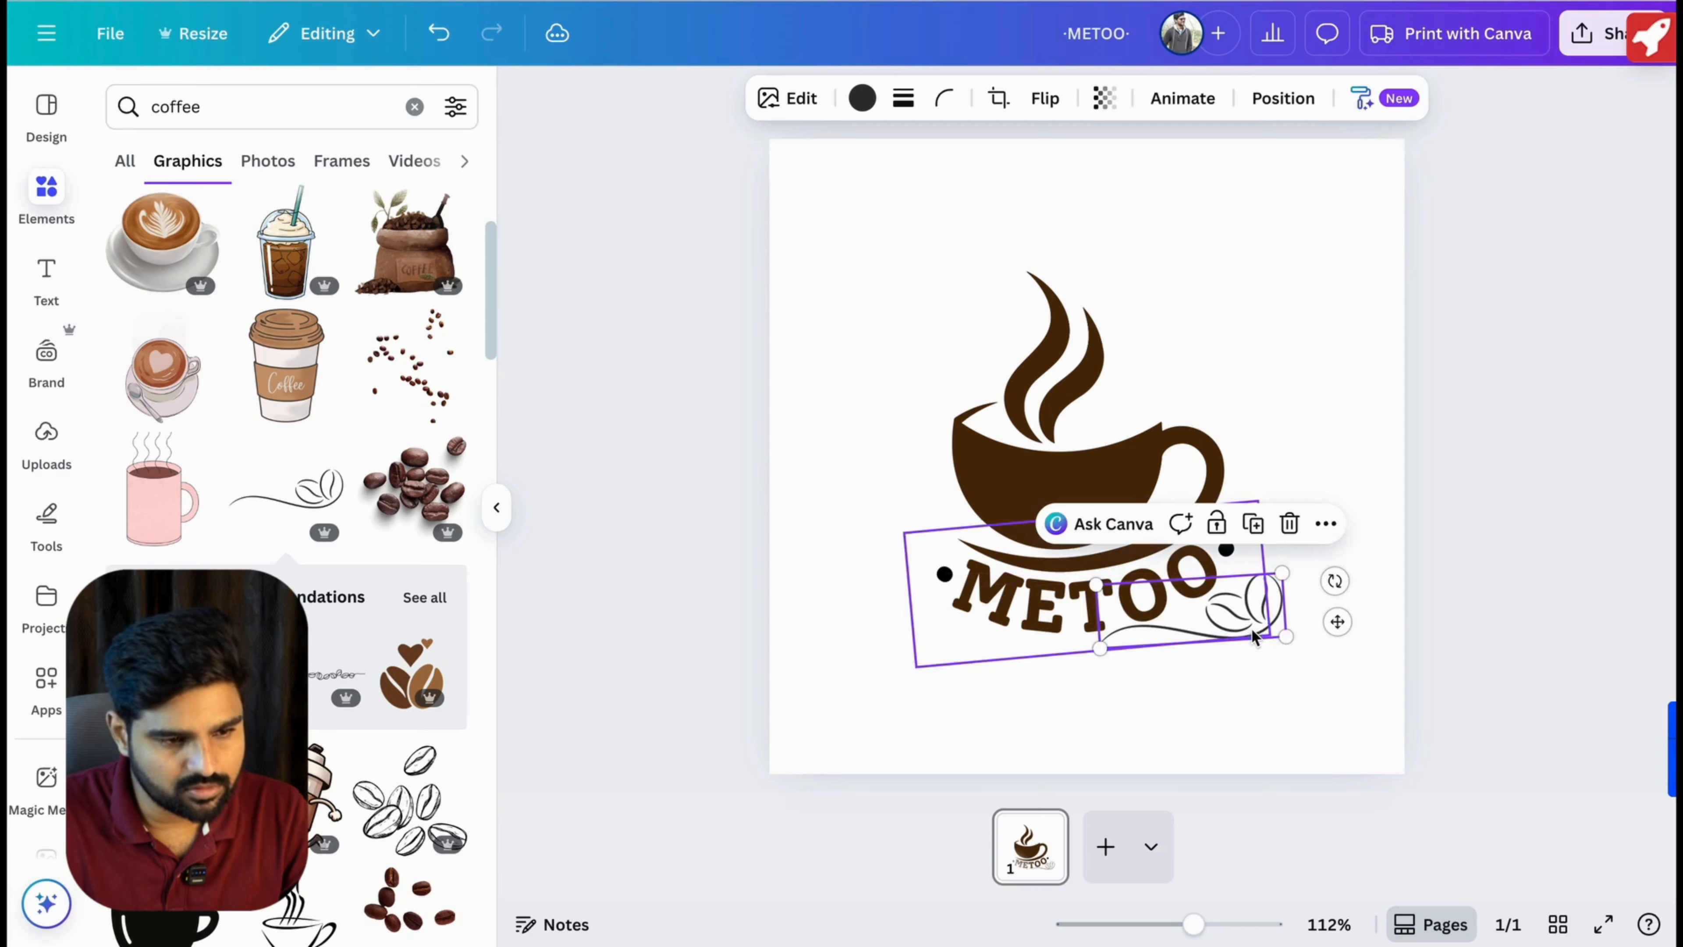
{"action": "left_click", "coordinate": [1297, 686]}
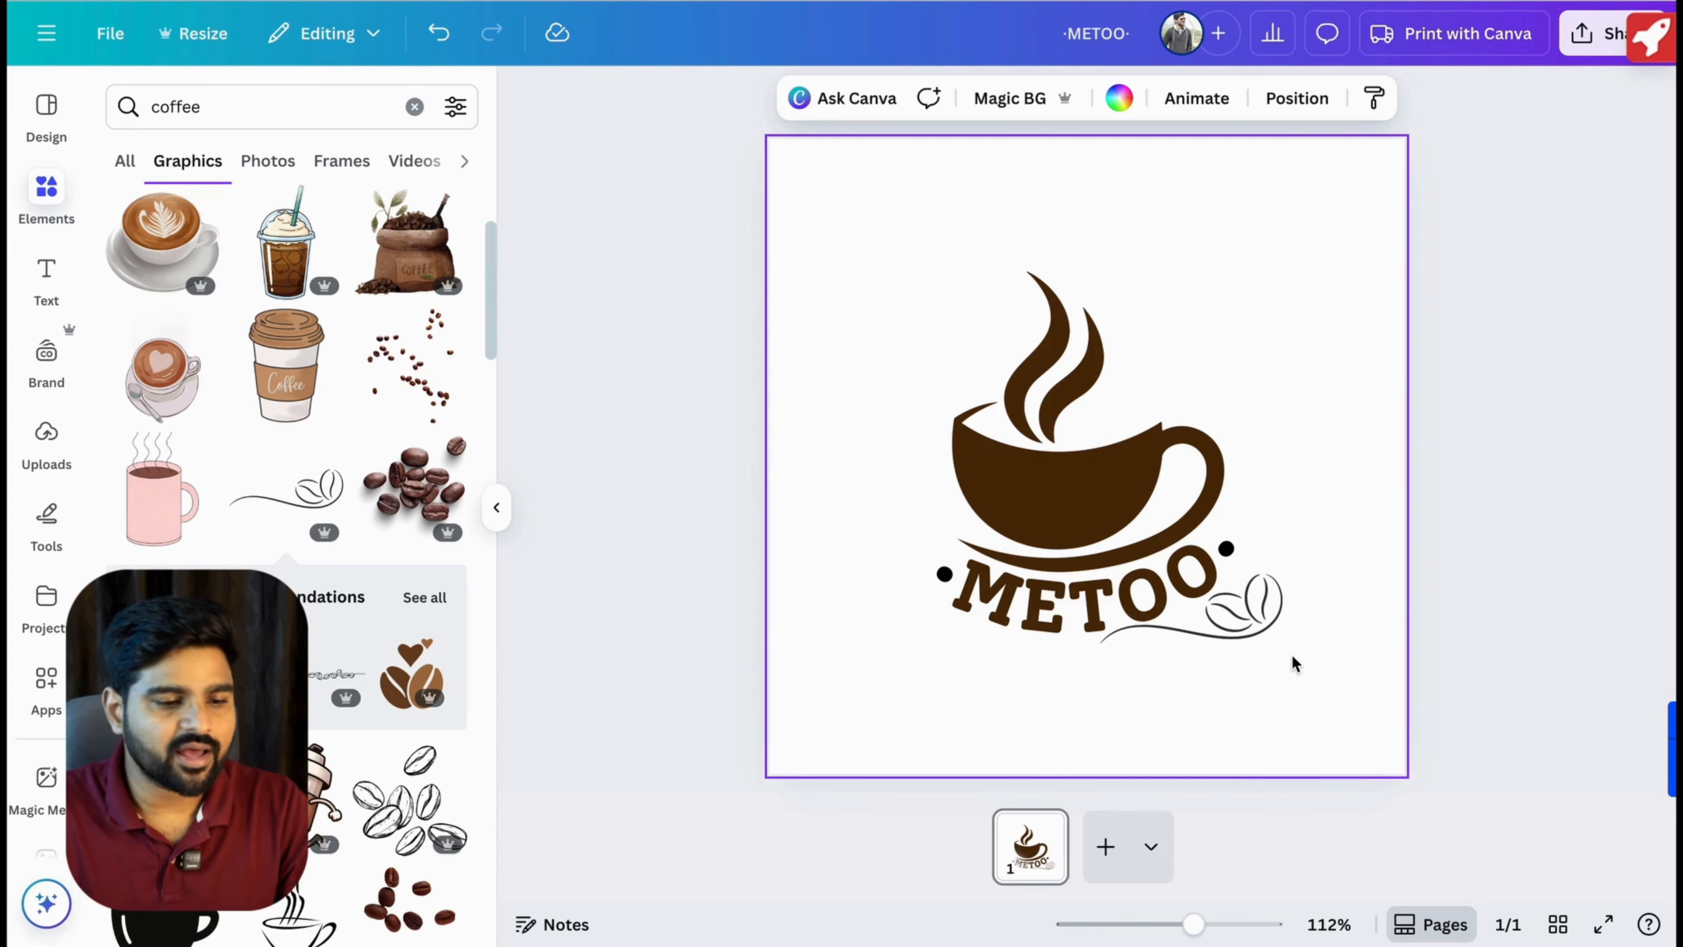
Add a blank second page to the design and open the Brandfetch Logo app.
{"action": "left_click", "coordinate": [1113, 843]}
{"action": "left_click", "coordinate": [981, 512]}
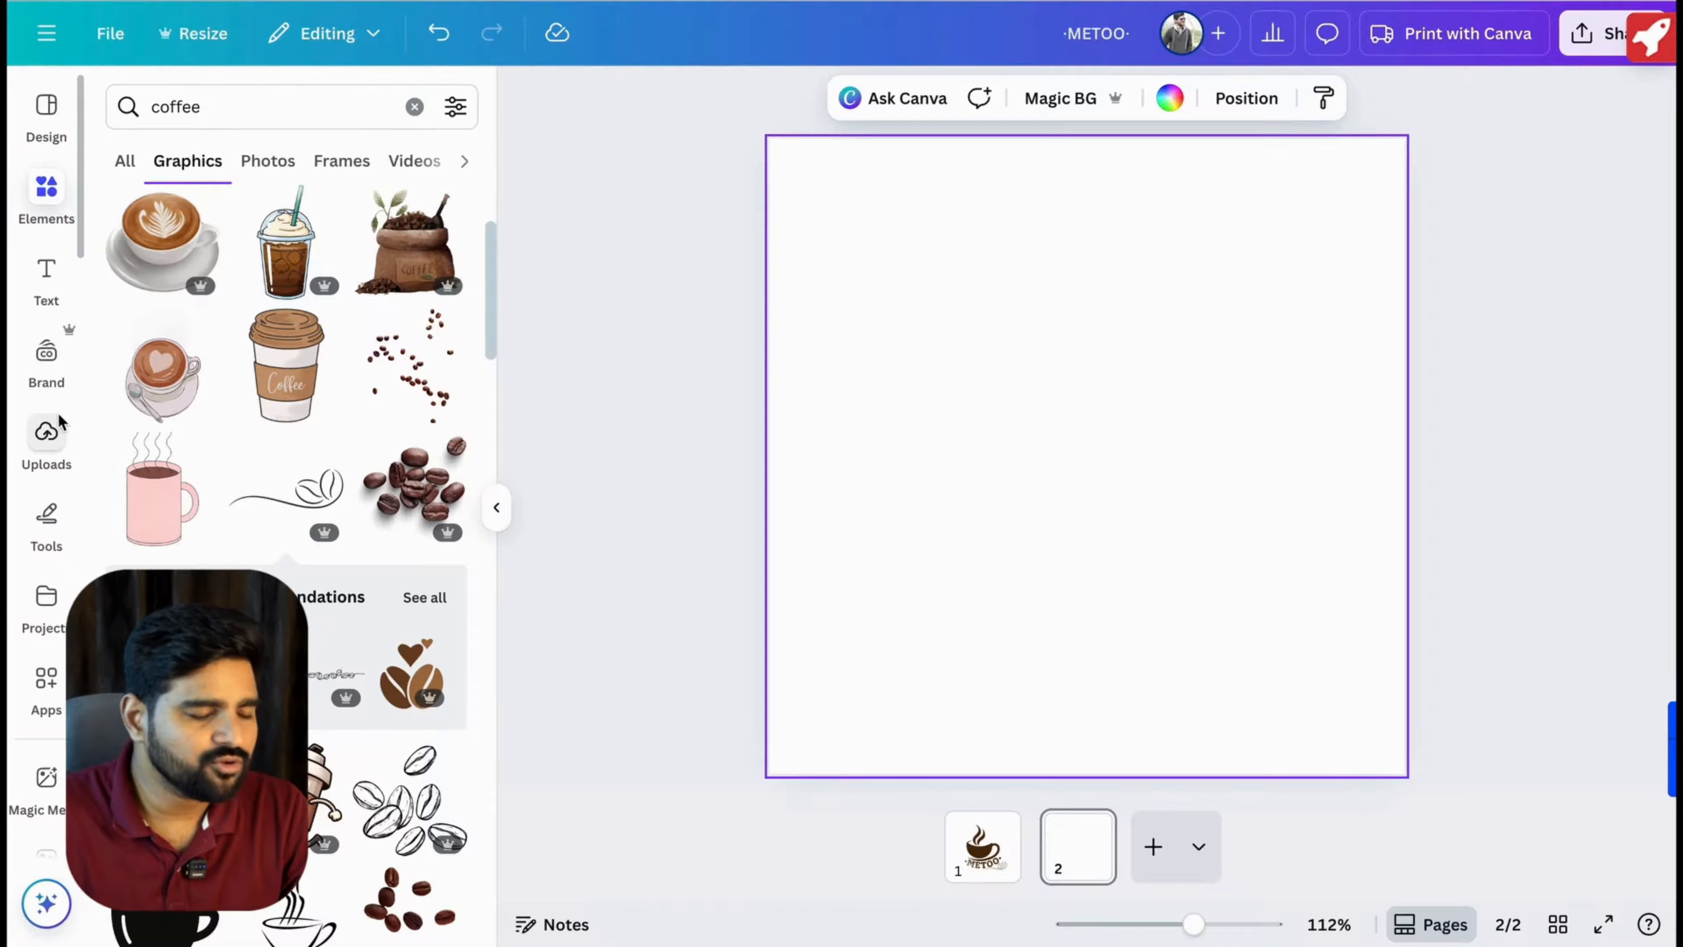
{"action": "scroll", "coordinate": [54, 406], "scroll_direction": "down", "scroll_amount": 6}
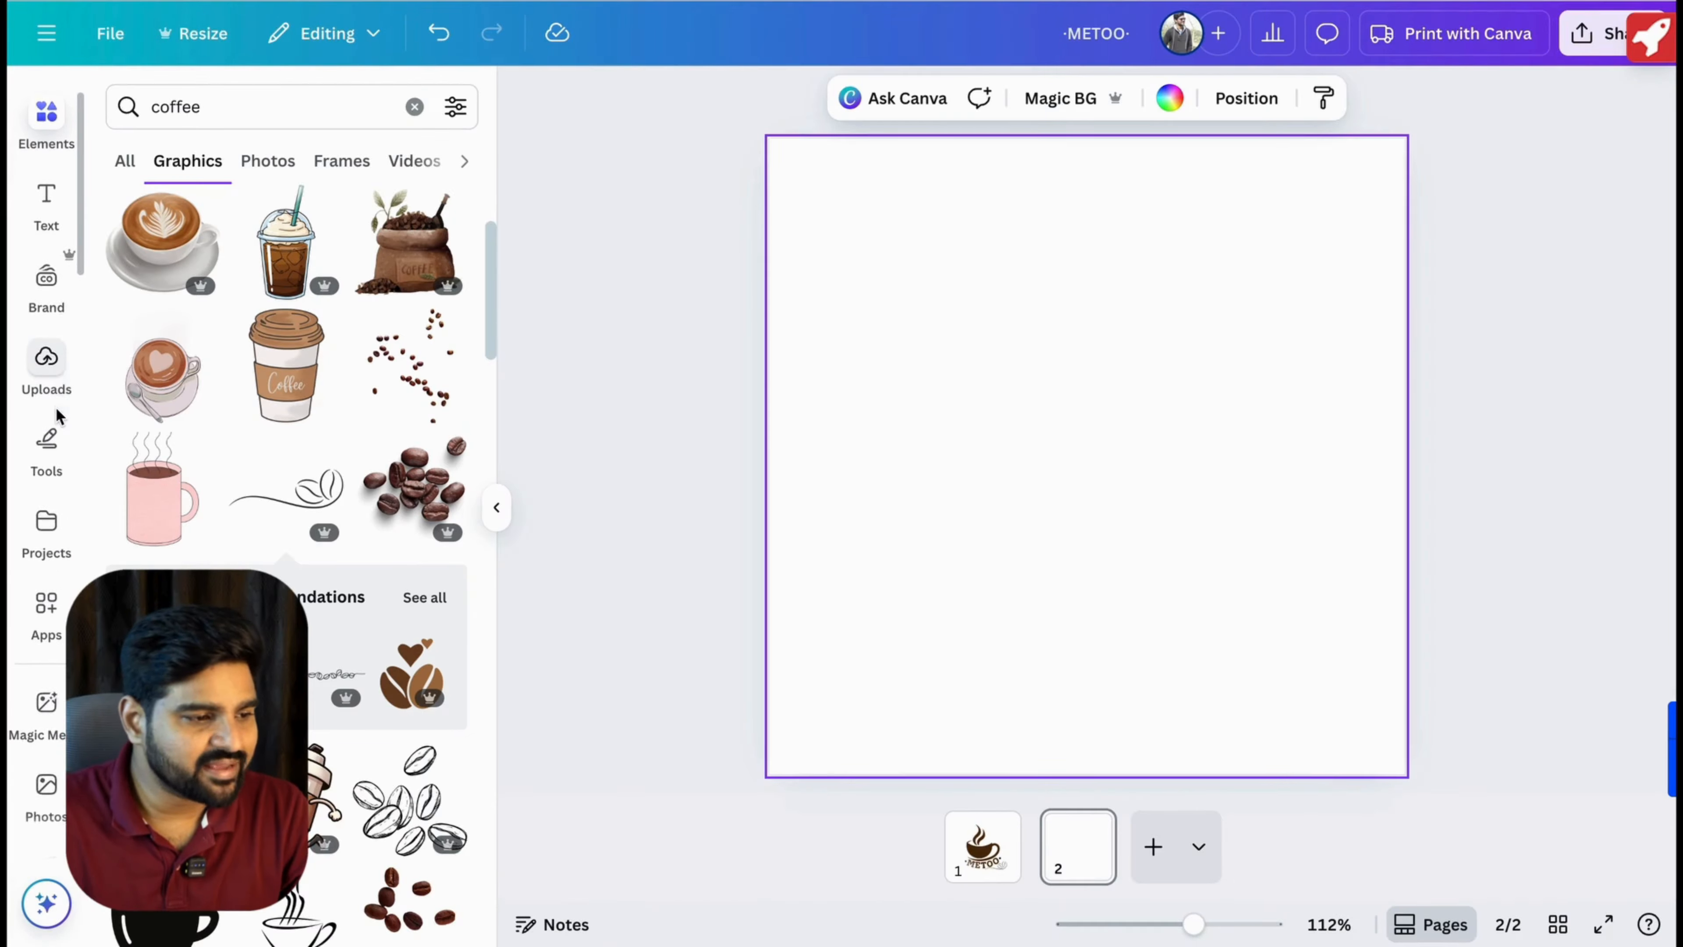
{"action": "scroll", "coordinate": [56, 407], "scroll_direction": "down", "scroll_amount": 9}
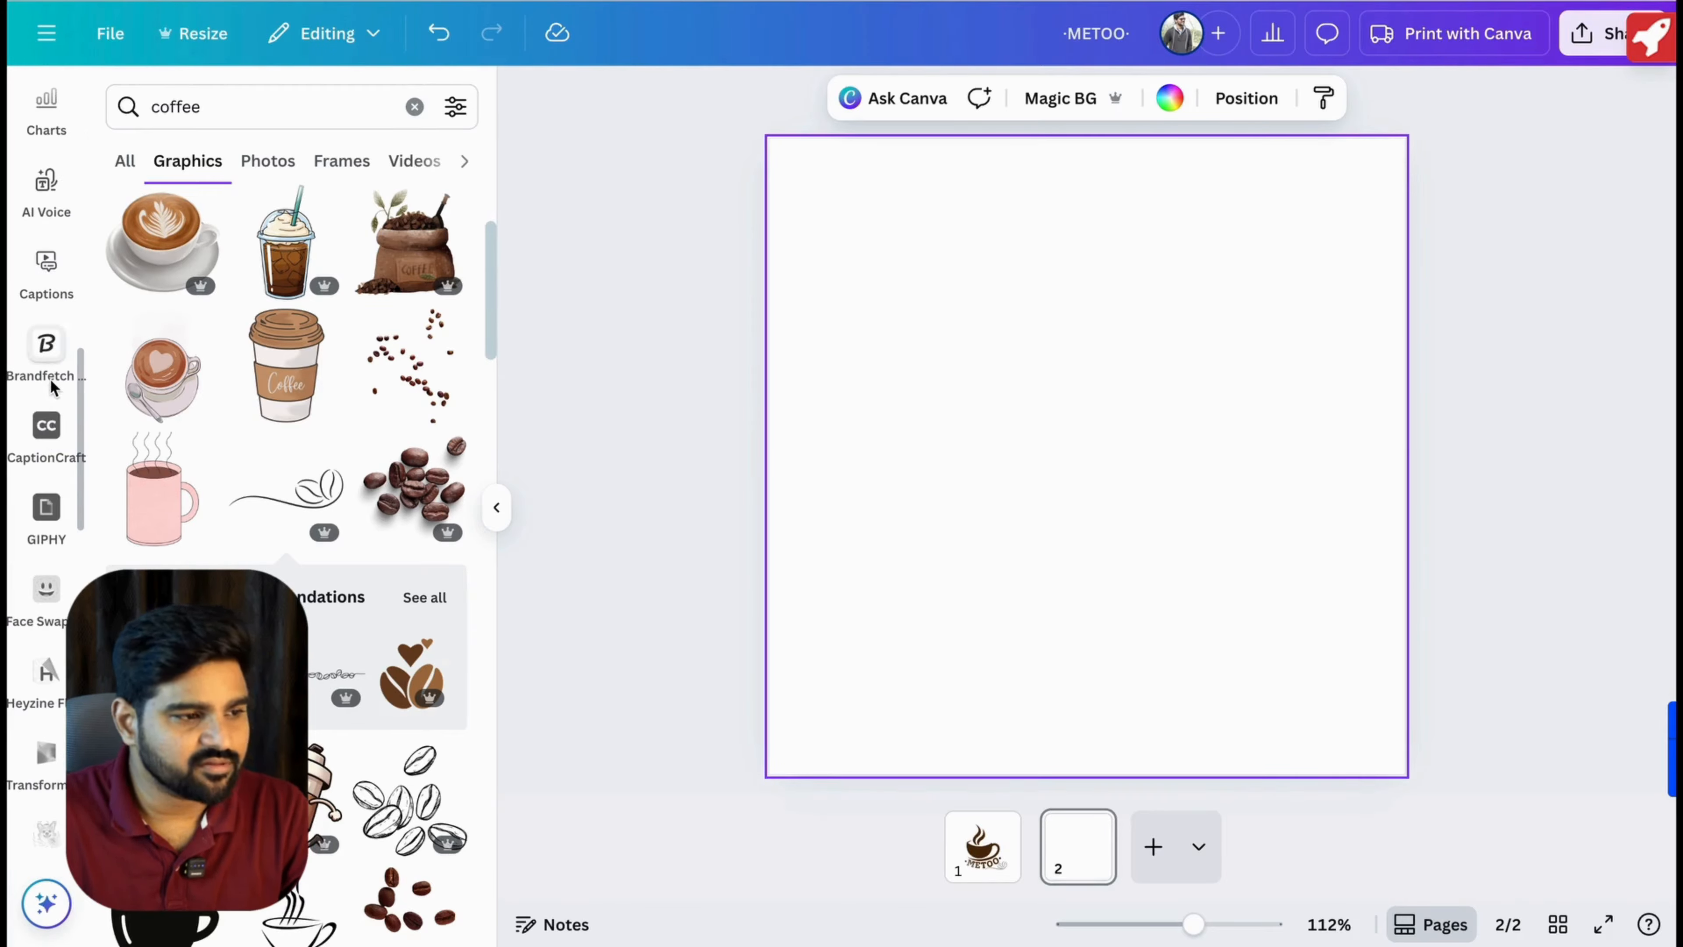
{"action": "left_click", "coordinate": [47, 371]}
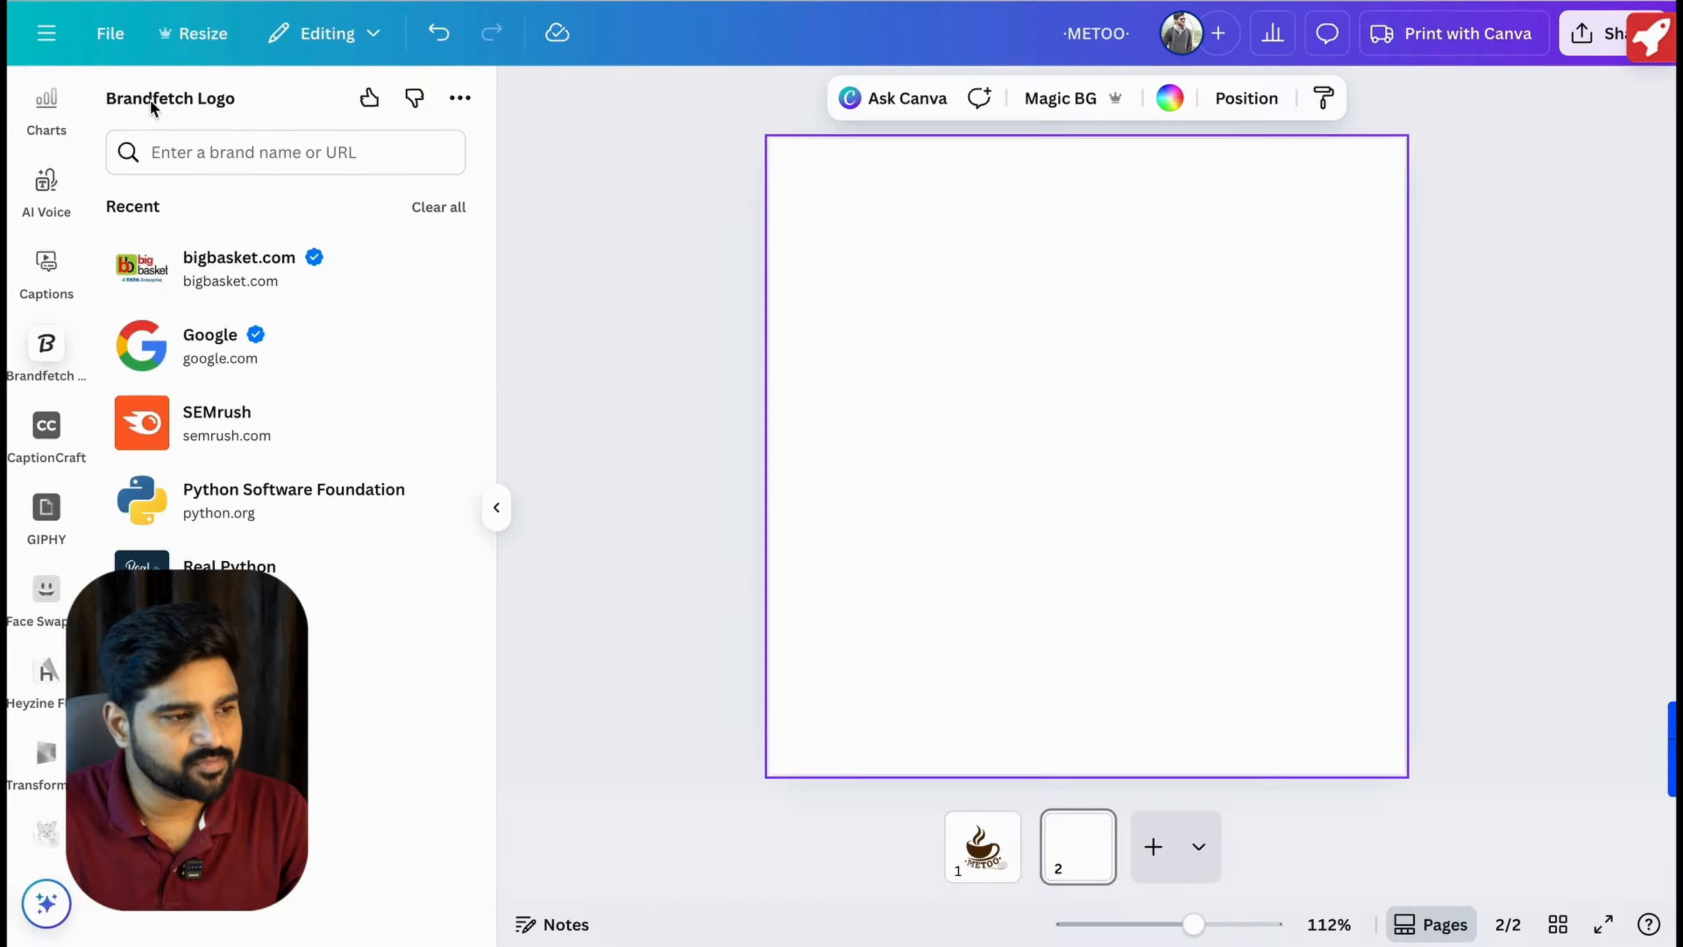
Look up the bigbasket.com brand and insert its wide full-colour logo with the A TATA Enterprise line on page 2.
{"action": "left_click", "coordinate": [273, 261]}
{"action": "left_click", "coordinate": [206, 161]}
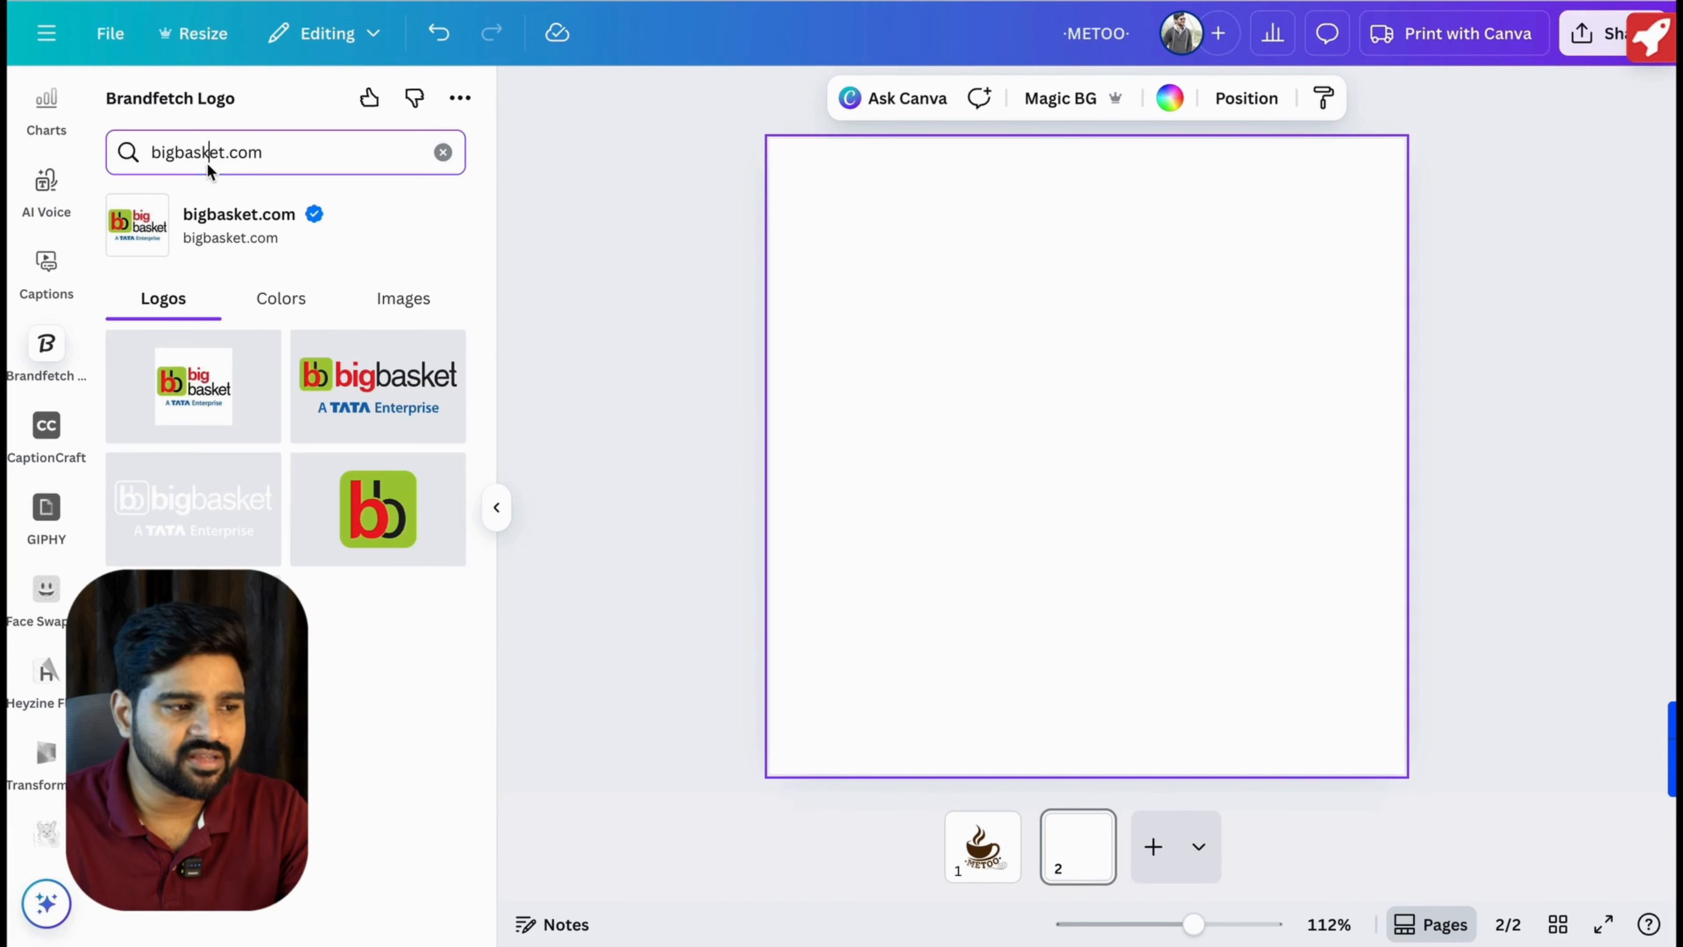
{"action": "double_click", "coordinate": [240, 157]}
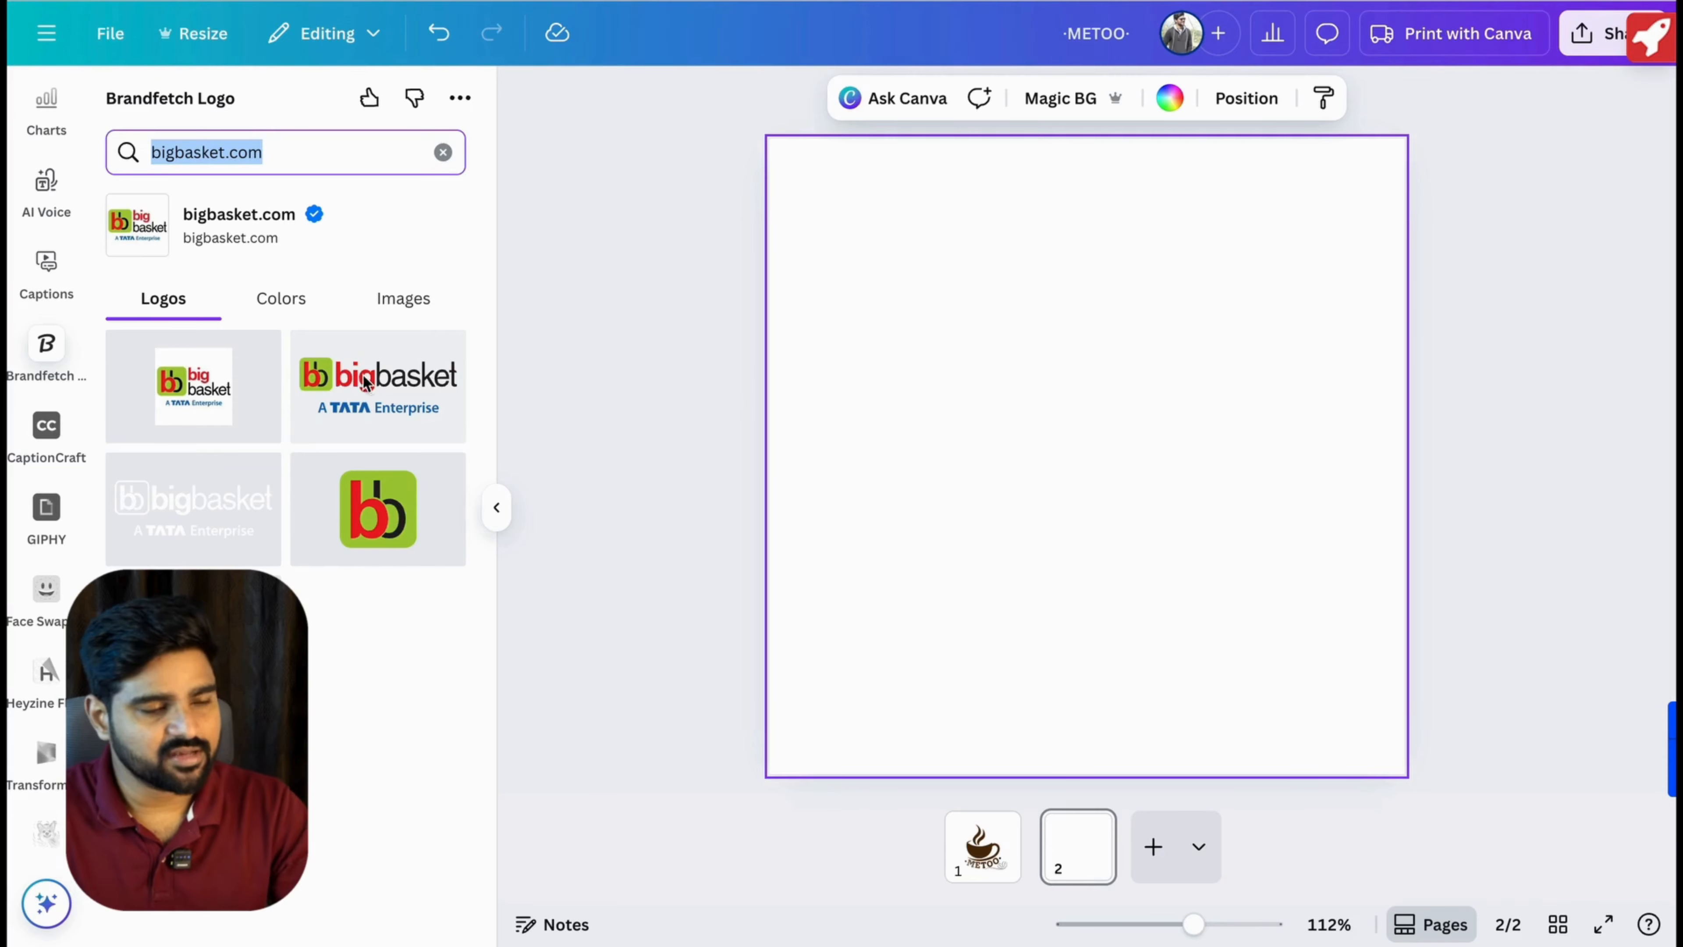
{"action": "left_click", "coordinate": [367, 387]}
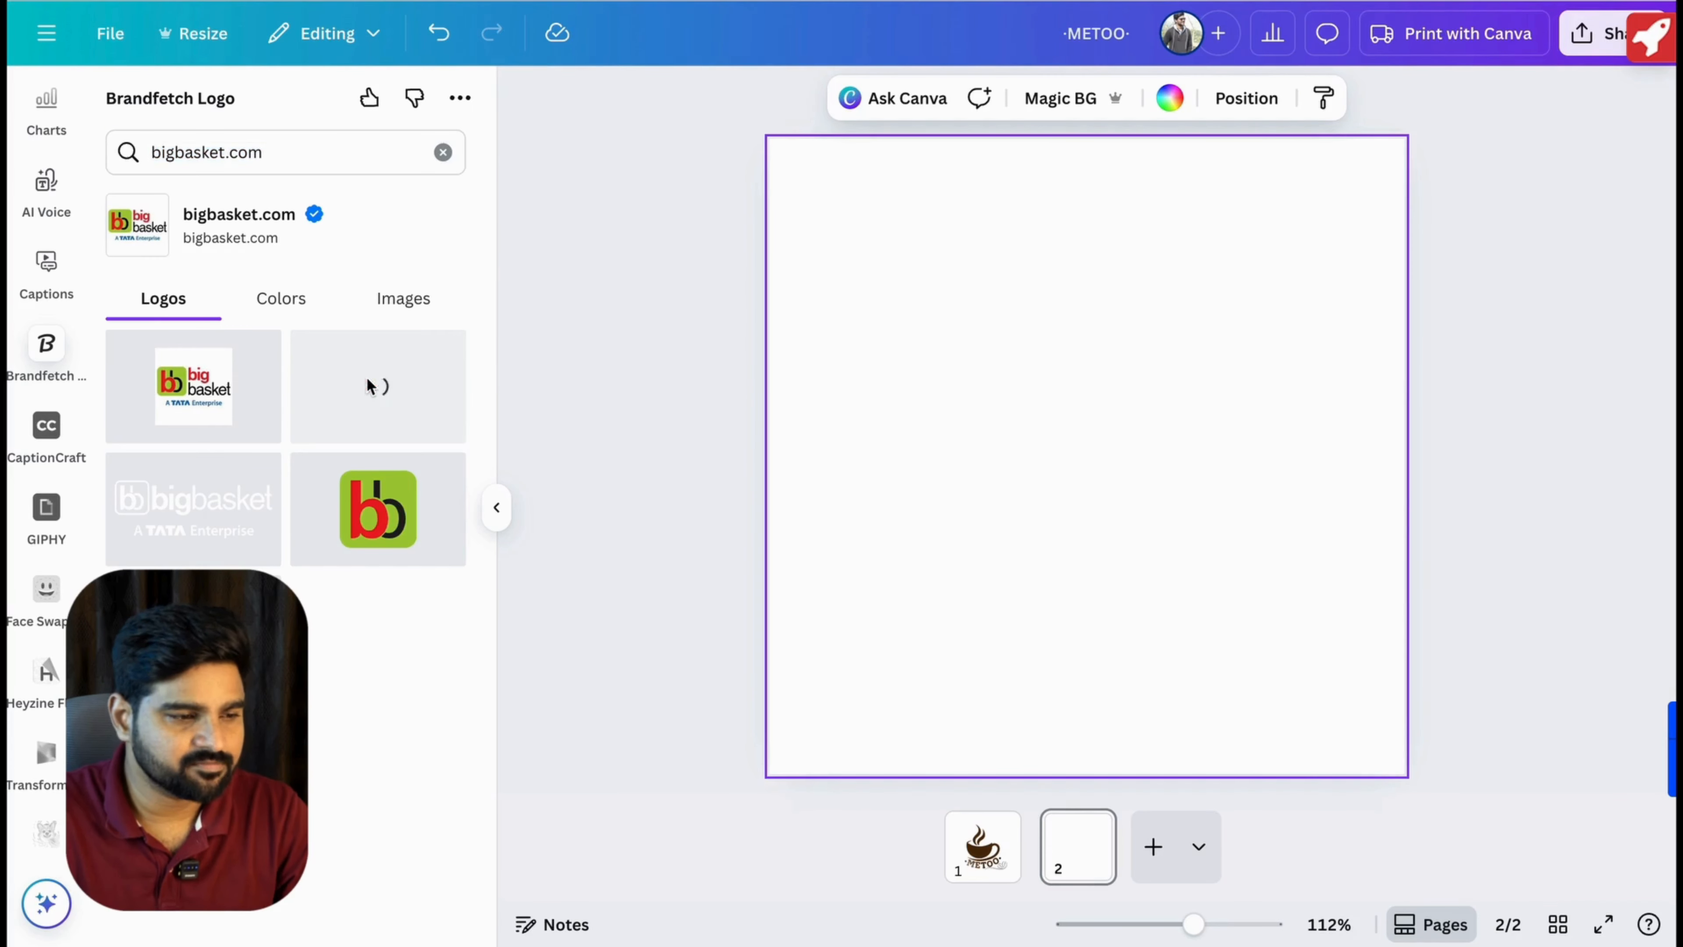
Enlarge the bigbasket logo to nearly the page width and centre it horizontally in the upper half of page 2.
{"action": "left_click_drag", "start_coordinate": [1213, 405], "coordinate": [1421, 302]}
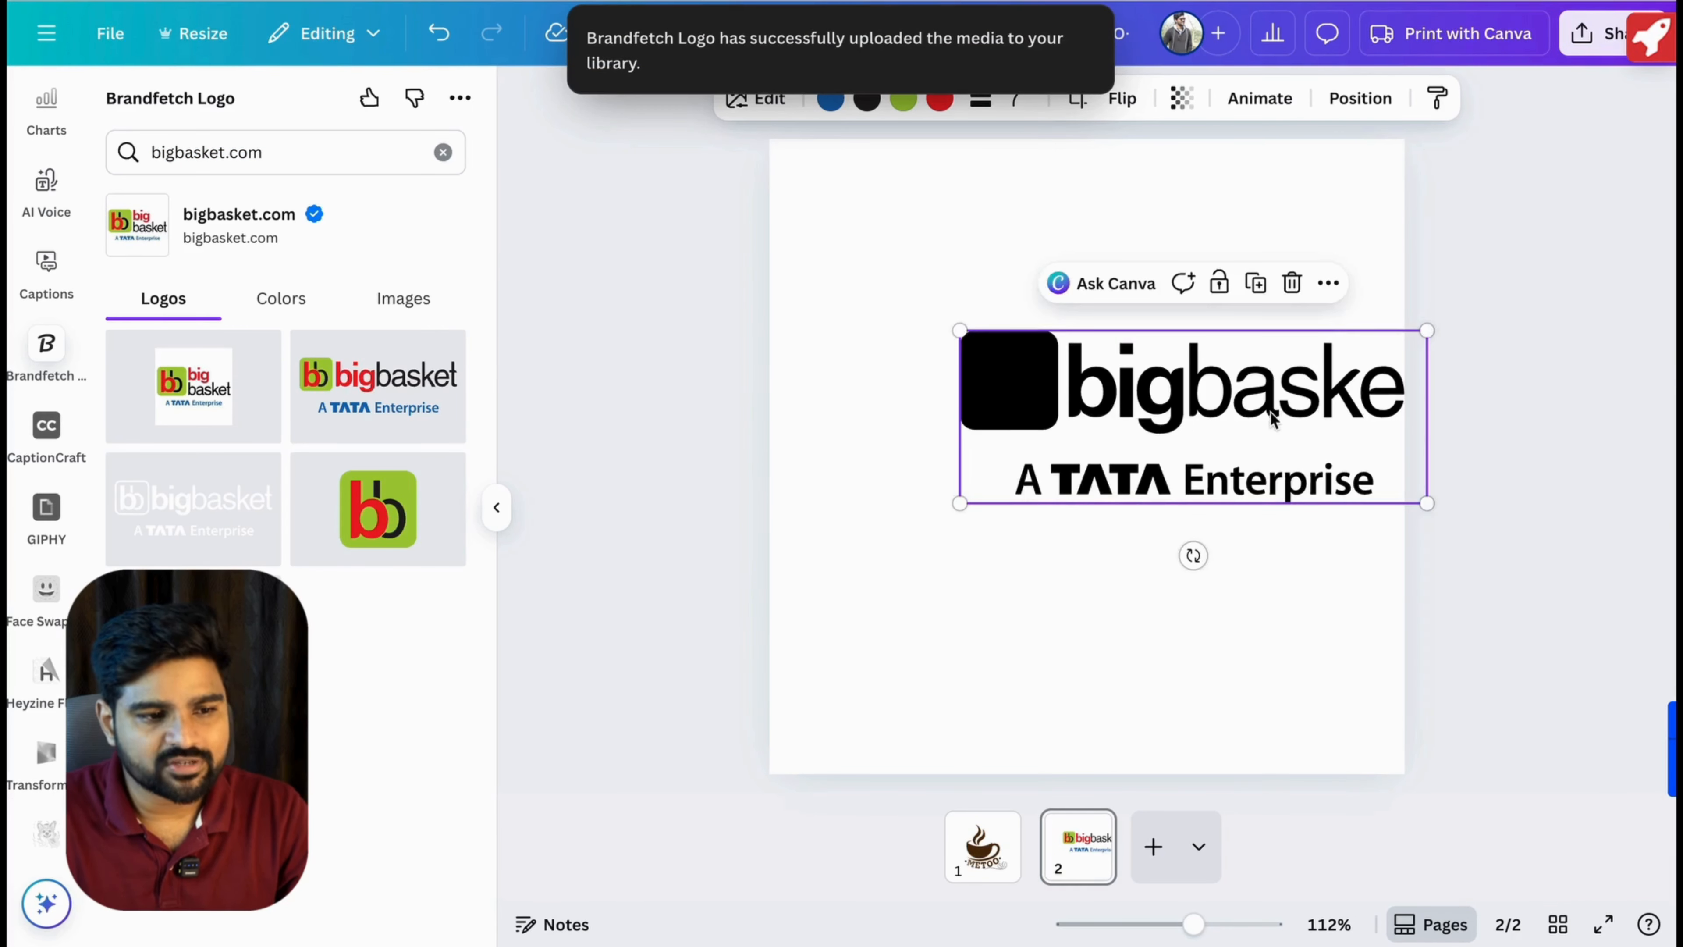
{"action": "left_click_drag", "start_coordinate": [1270, 412], "coordinate": [1157, 458]}
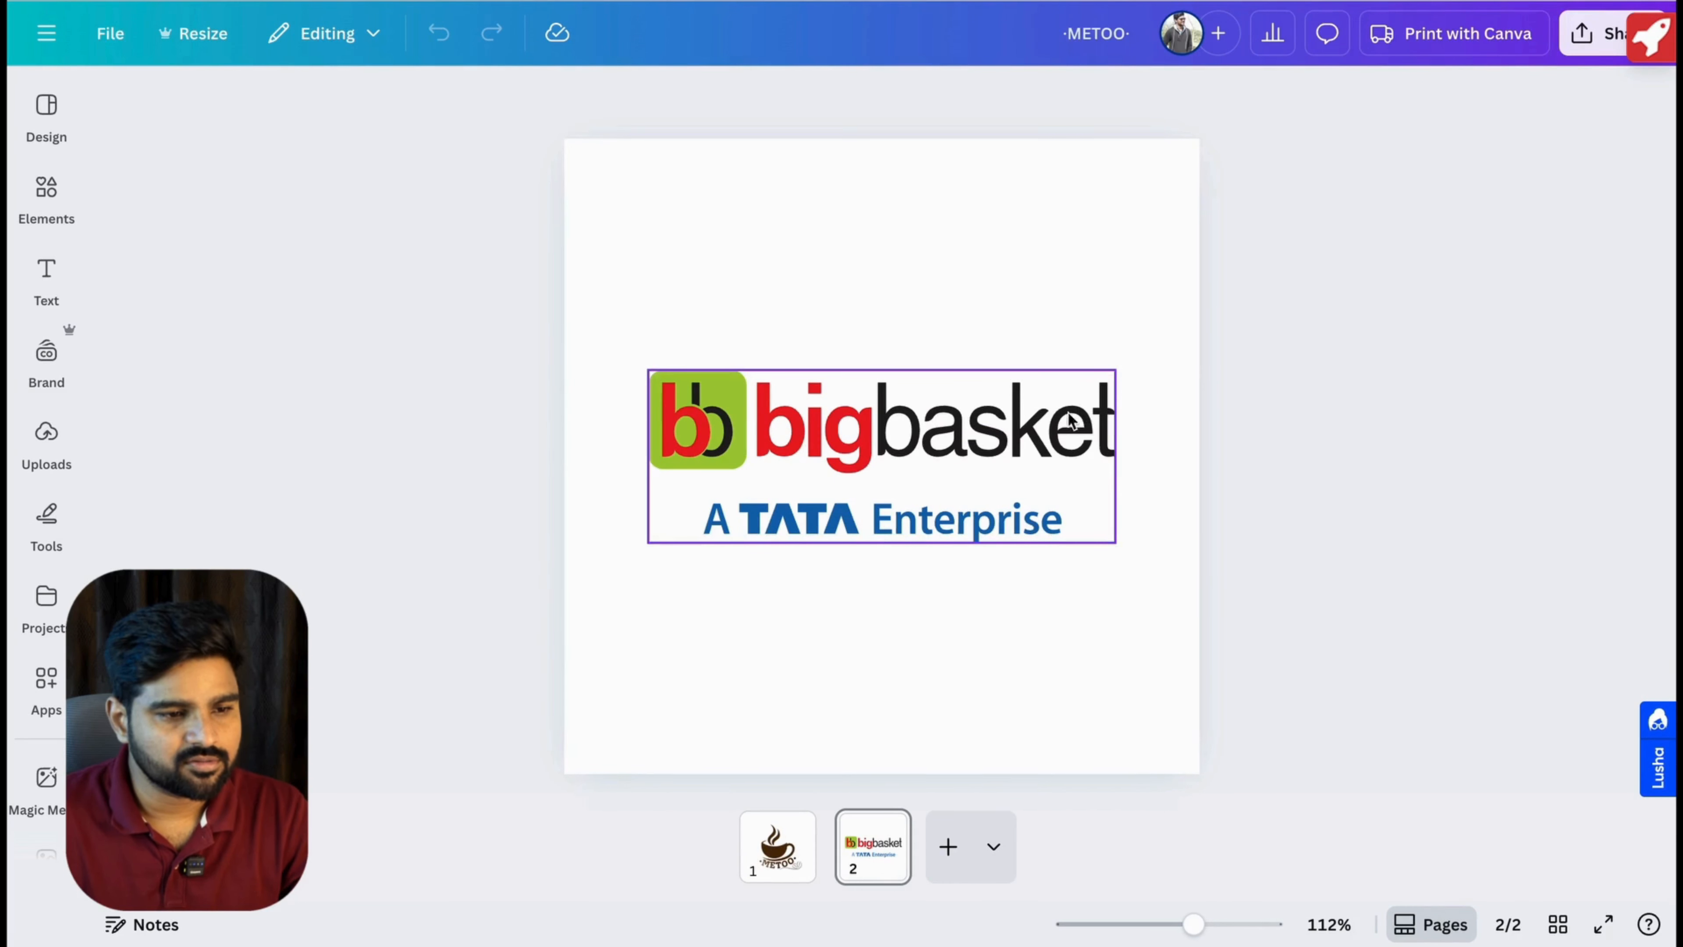
{"action": "left_click", "coordinate": [1069, 415]}
{"action": "left_click_drag", "start_coordinate": [1116, 370], "coordinate": [1189, 343]}
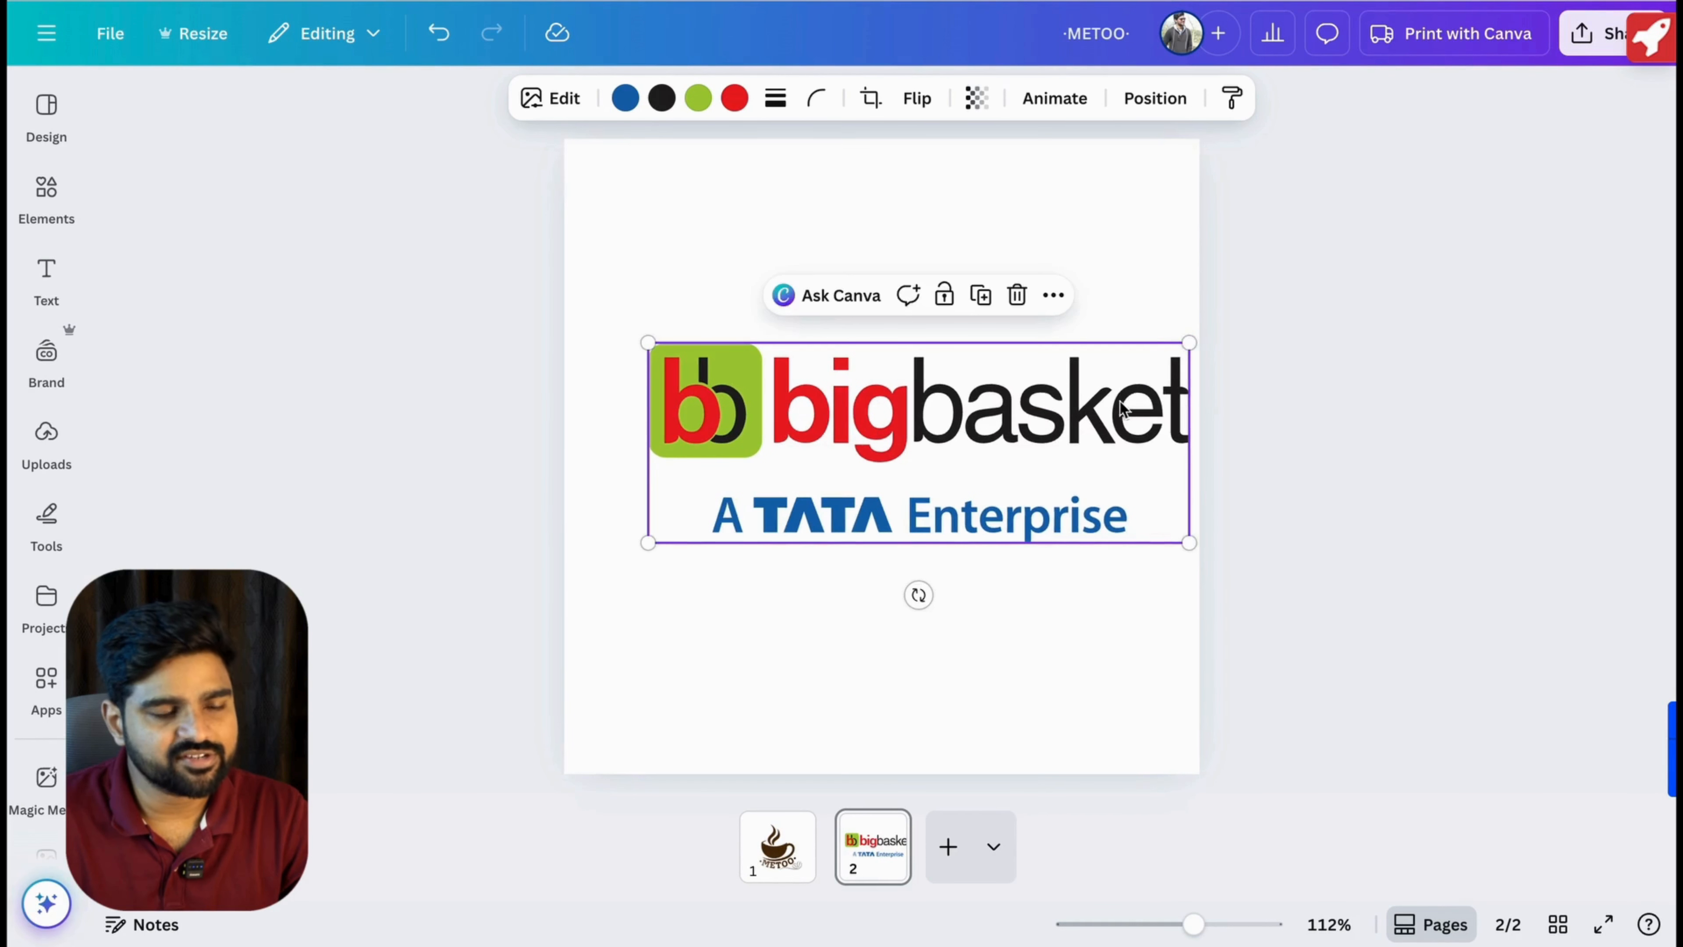
{"action": "left_click_drag", "start_coordinate": [1120, 407], "coordinate": [1083, 274]}
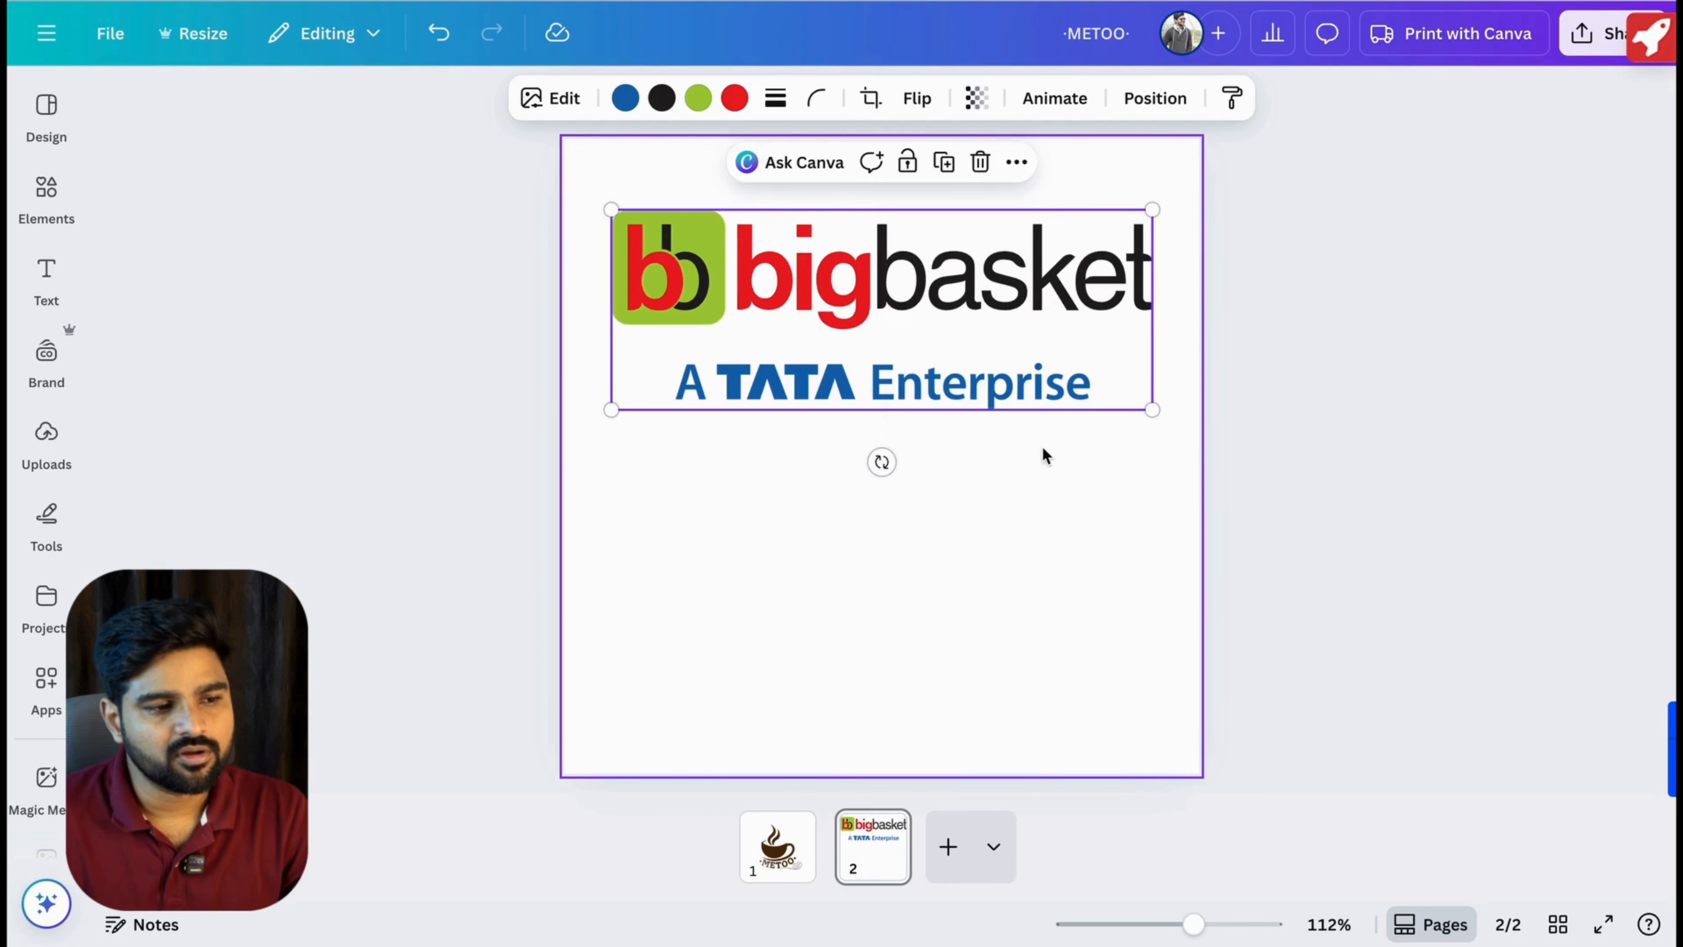
{"action": "left_click", "coordinate": [1037, 470]}
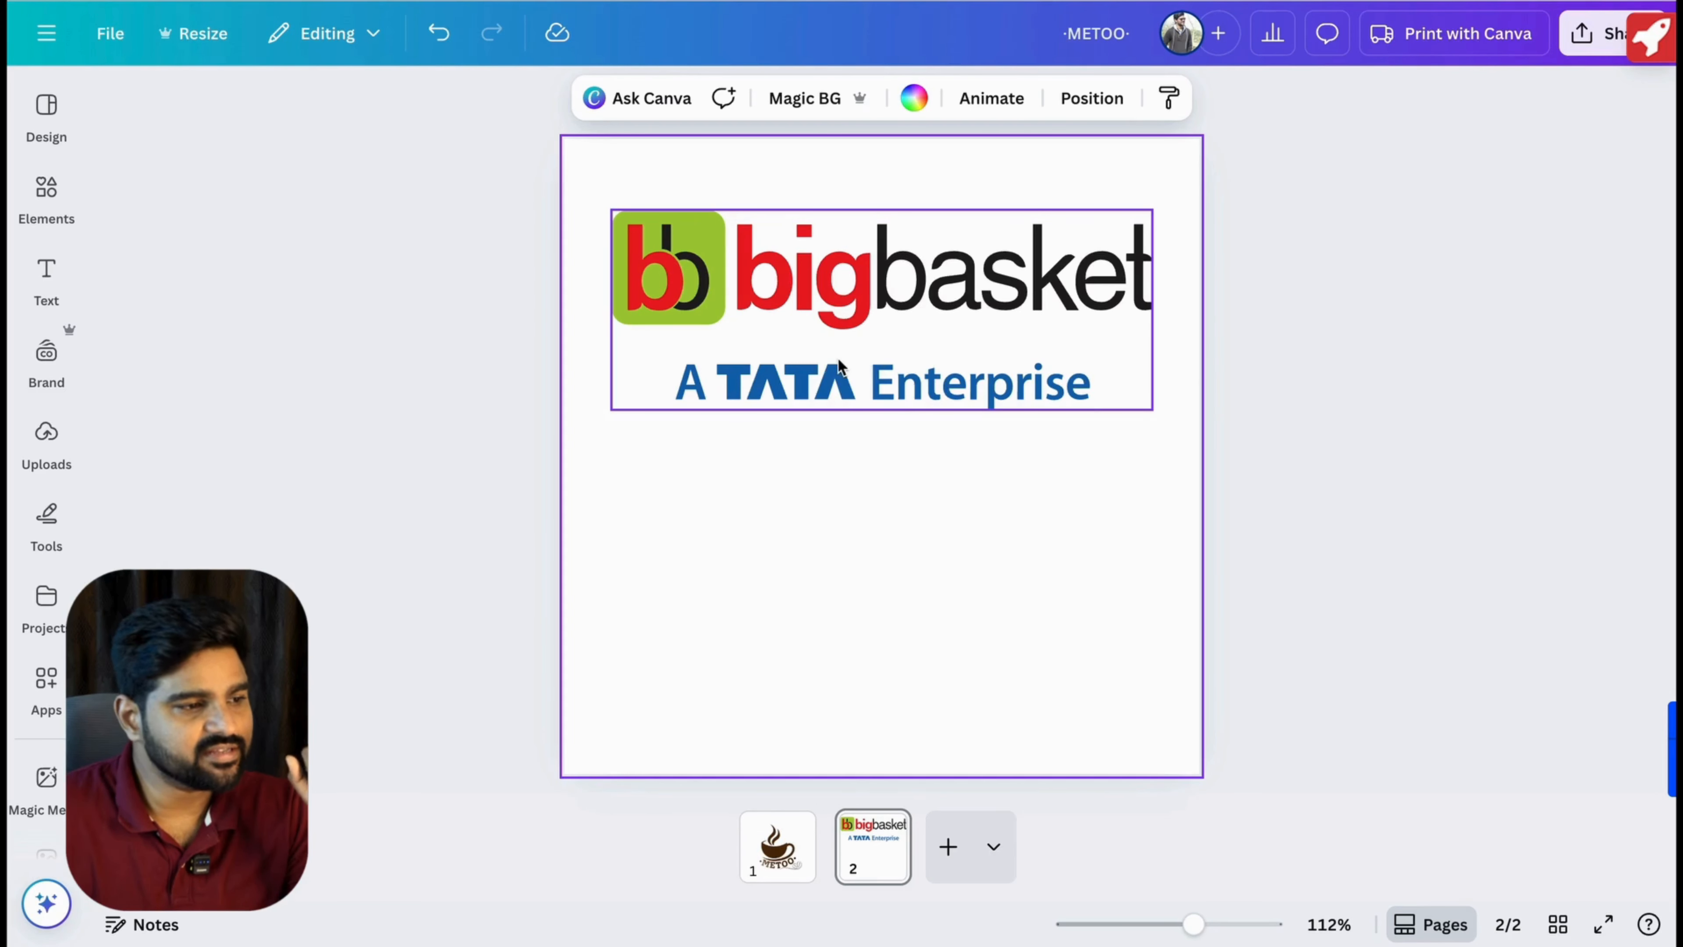
Add the recently used square shape to page 2 and place it below the bigbasket logo.
{"action": "left_click", "coordinate": [64, 210]}
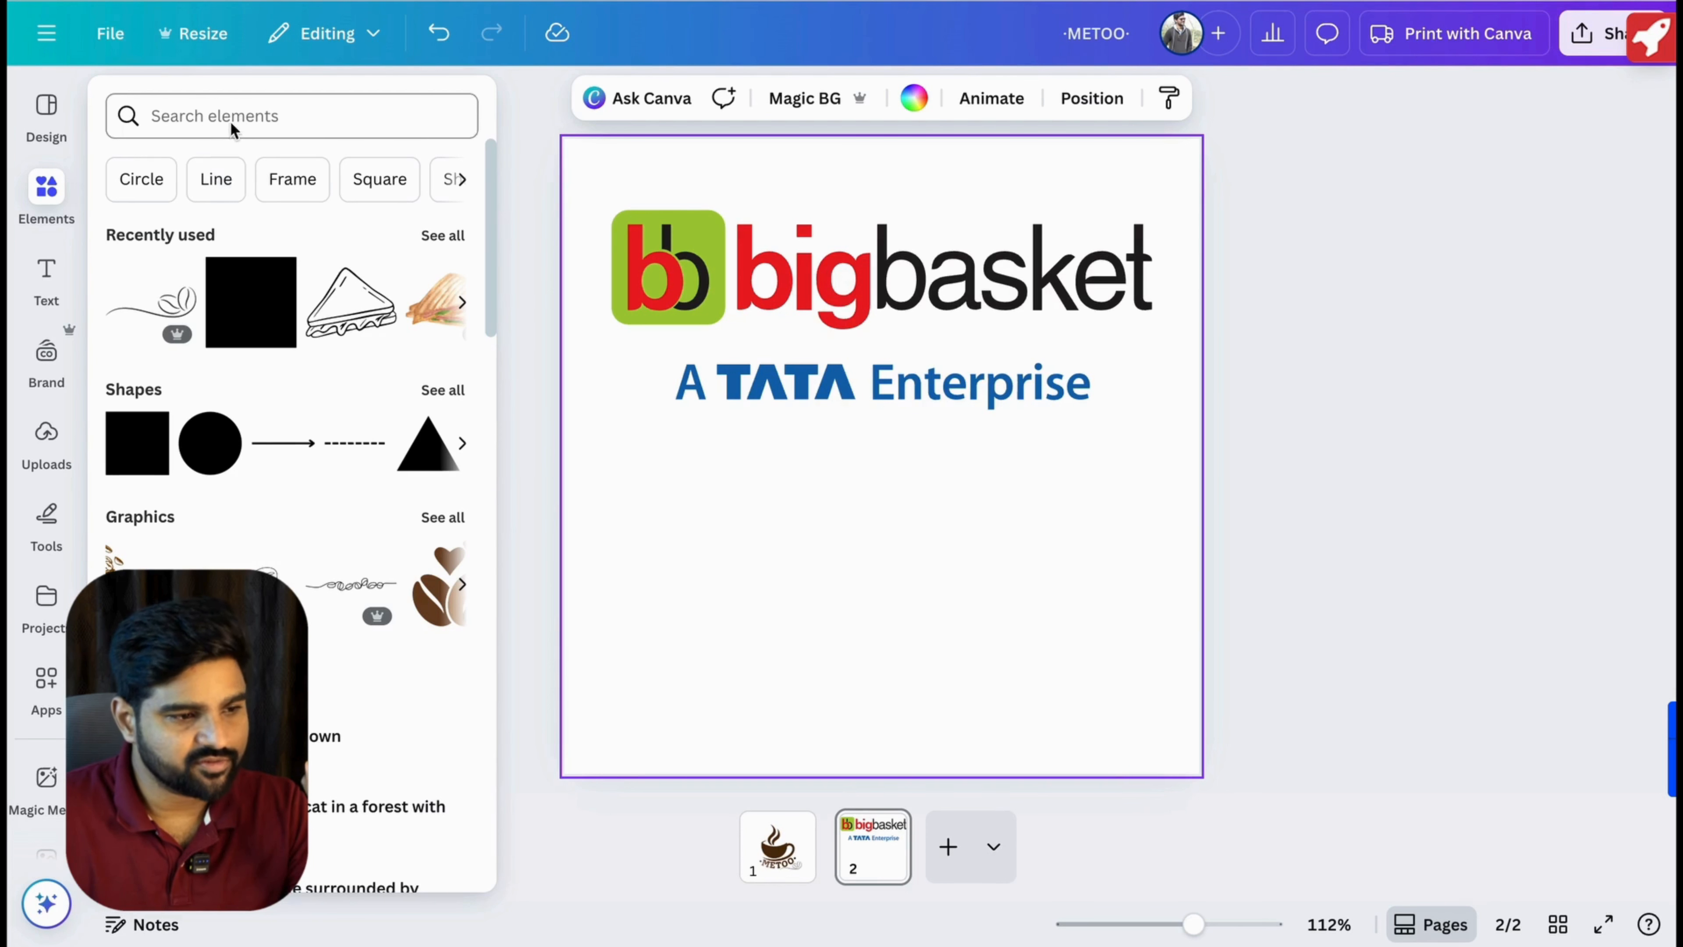
{"action": "left_click", "coordinate": [227, 299]}
{"action": "left_click", "coordinate": [801, 599]}
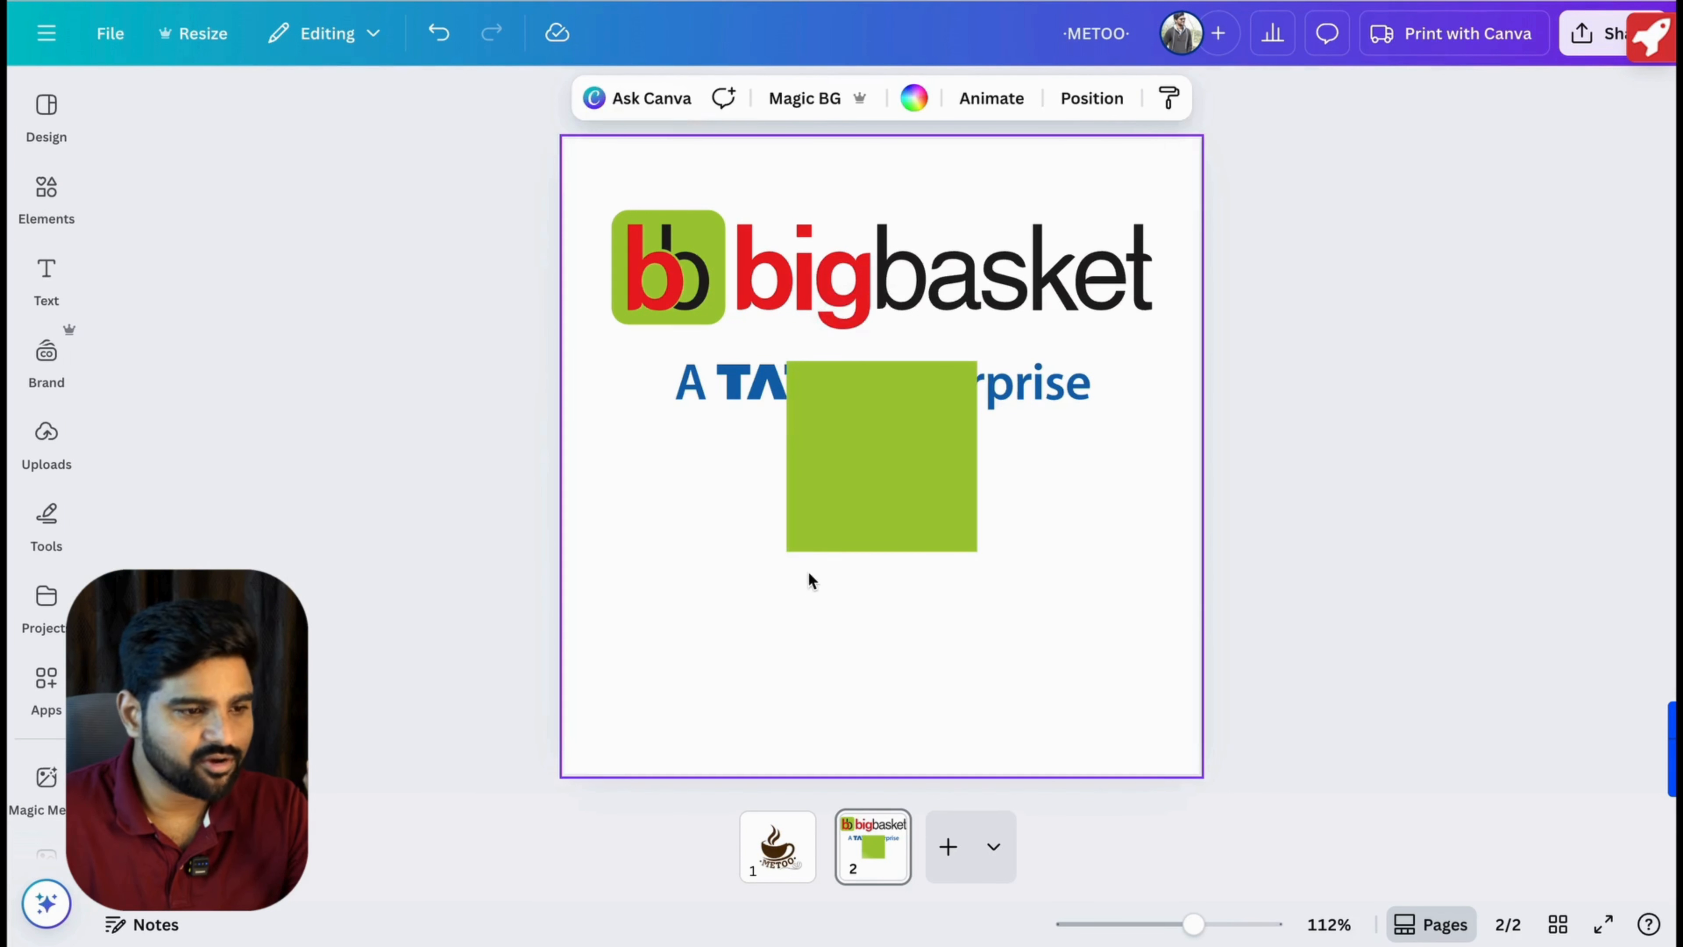
{"action": "left_click_drag", "start_coordinate": [825, 540], "coordinate": [815, 658]}
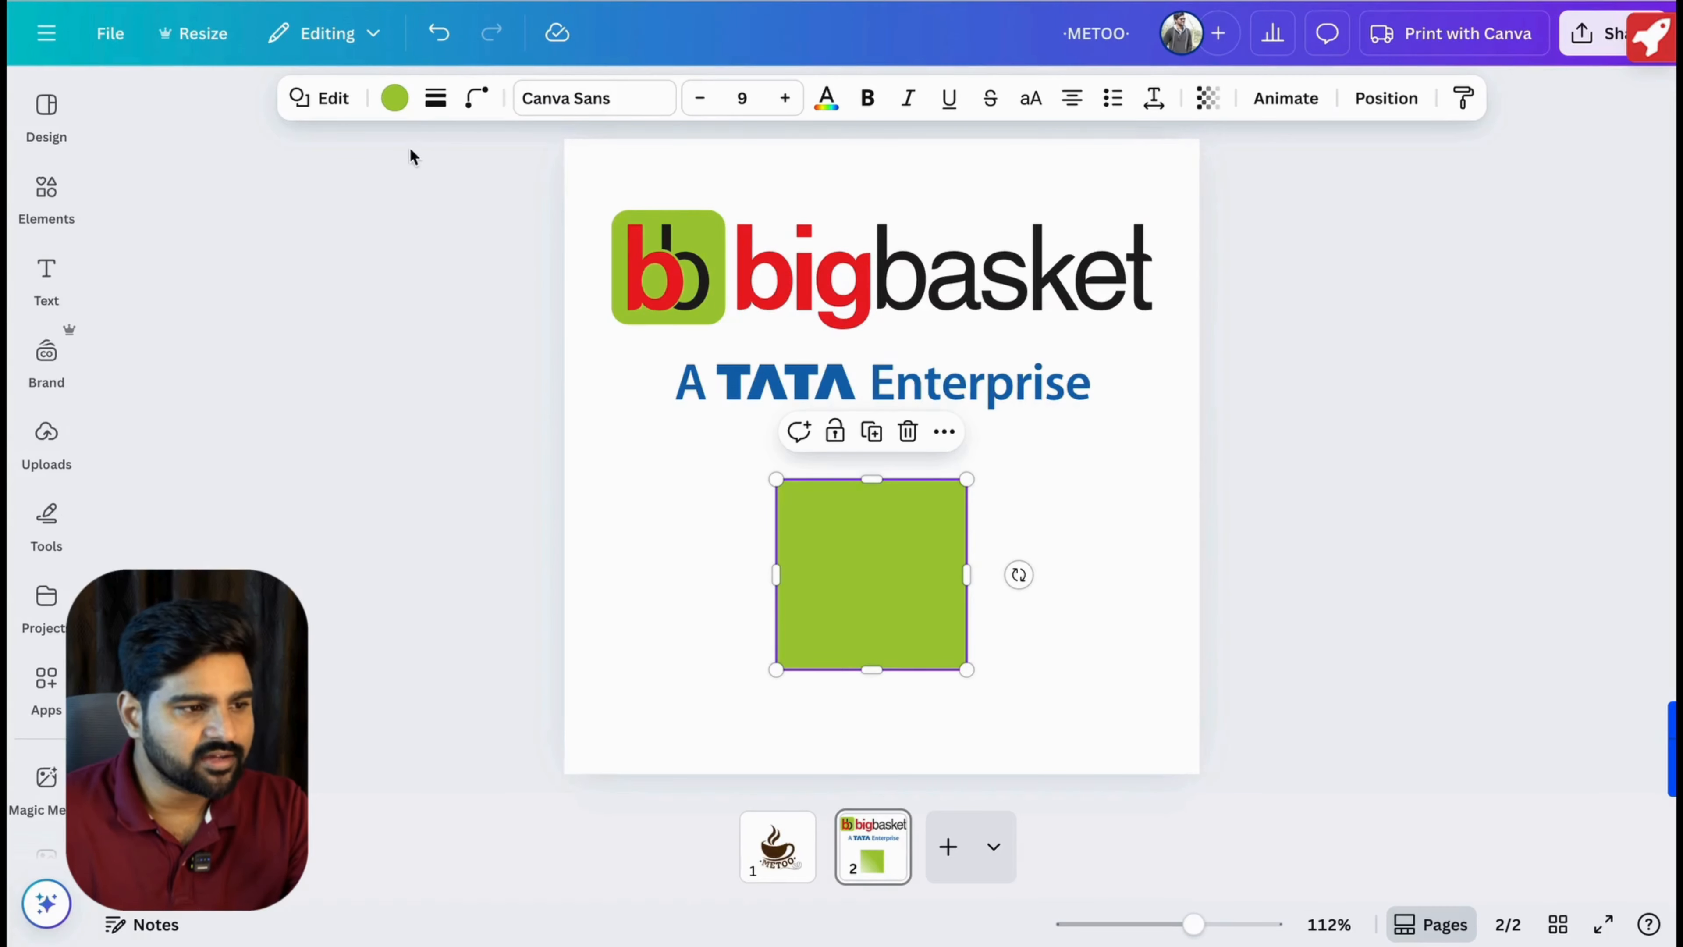
Fill the square with the green sampled from the logo's bb tile and shift the square to the left.
{"action": "left_click", "coordinate": [396, 101]}
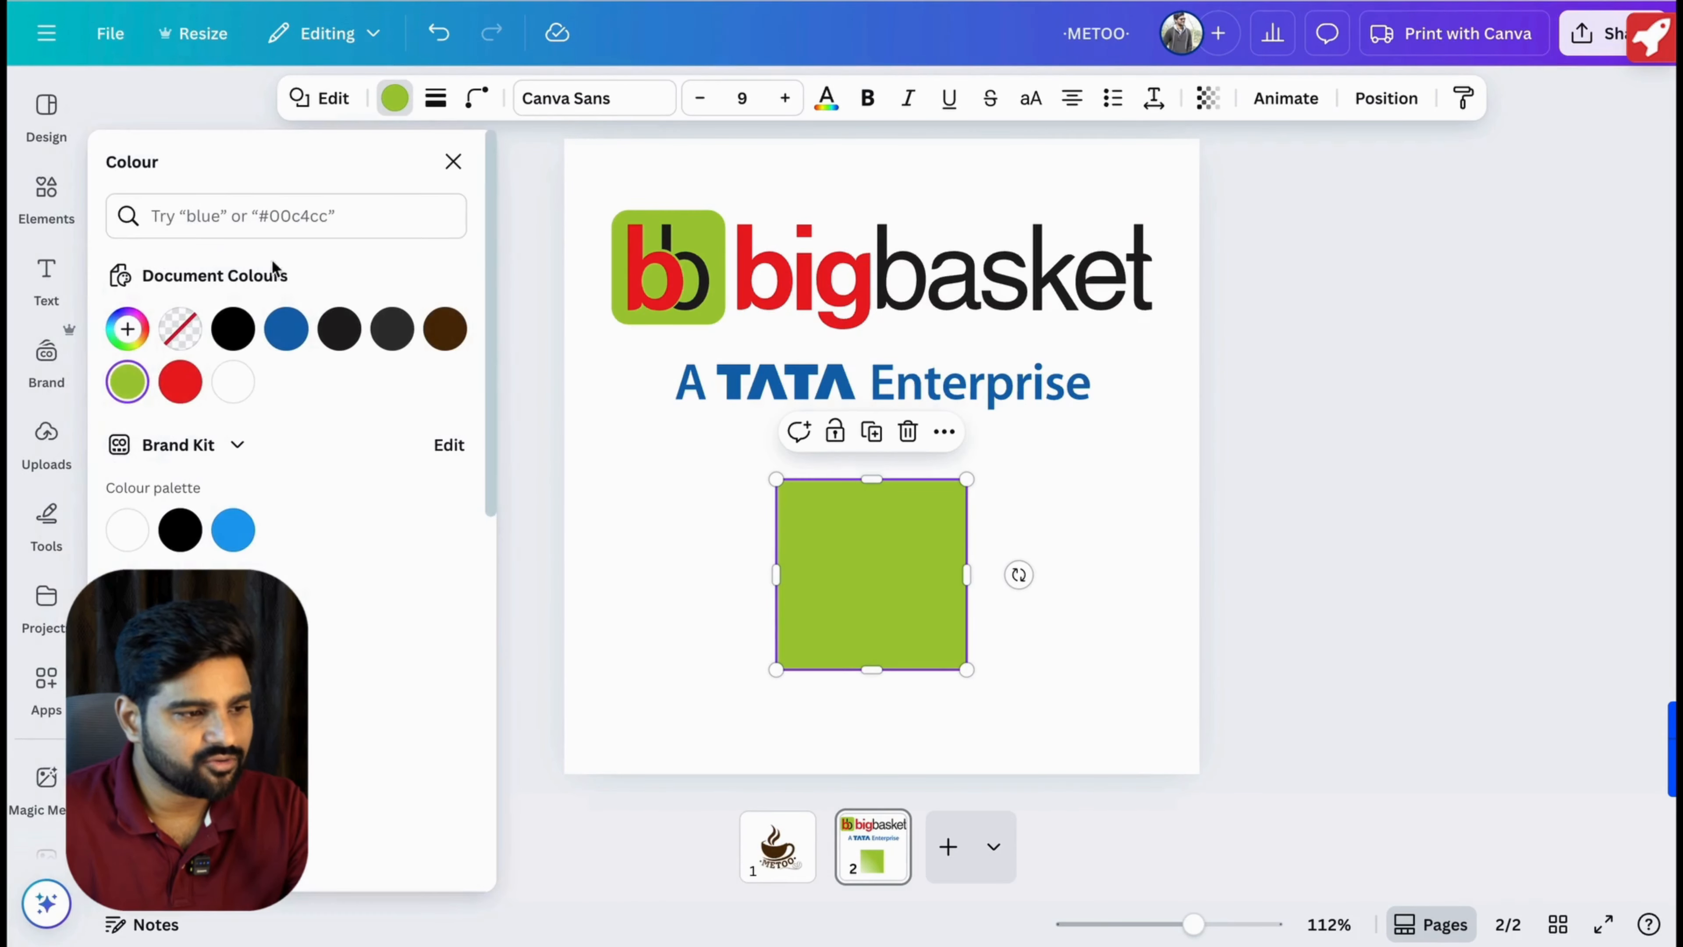
{"action": "left_click", "coordinate": [140, 327]}
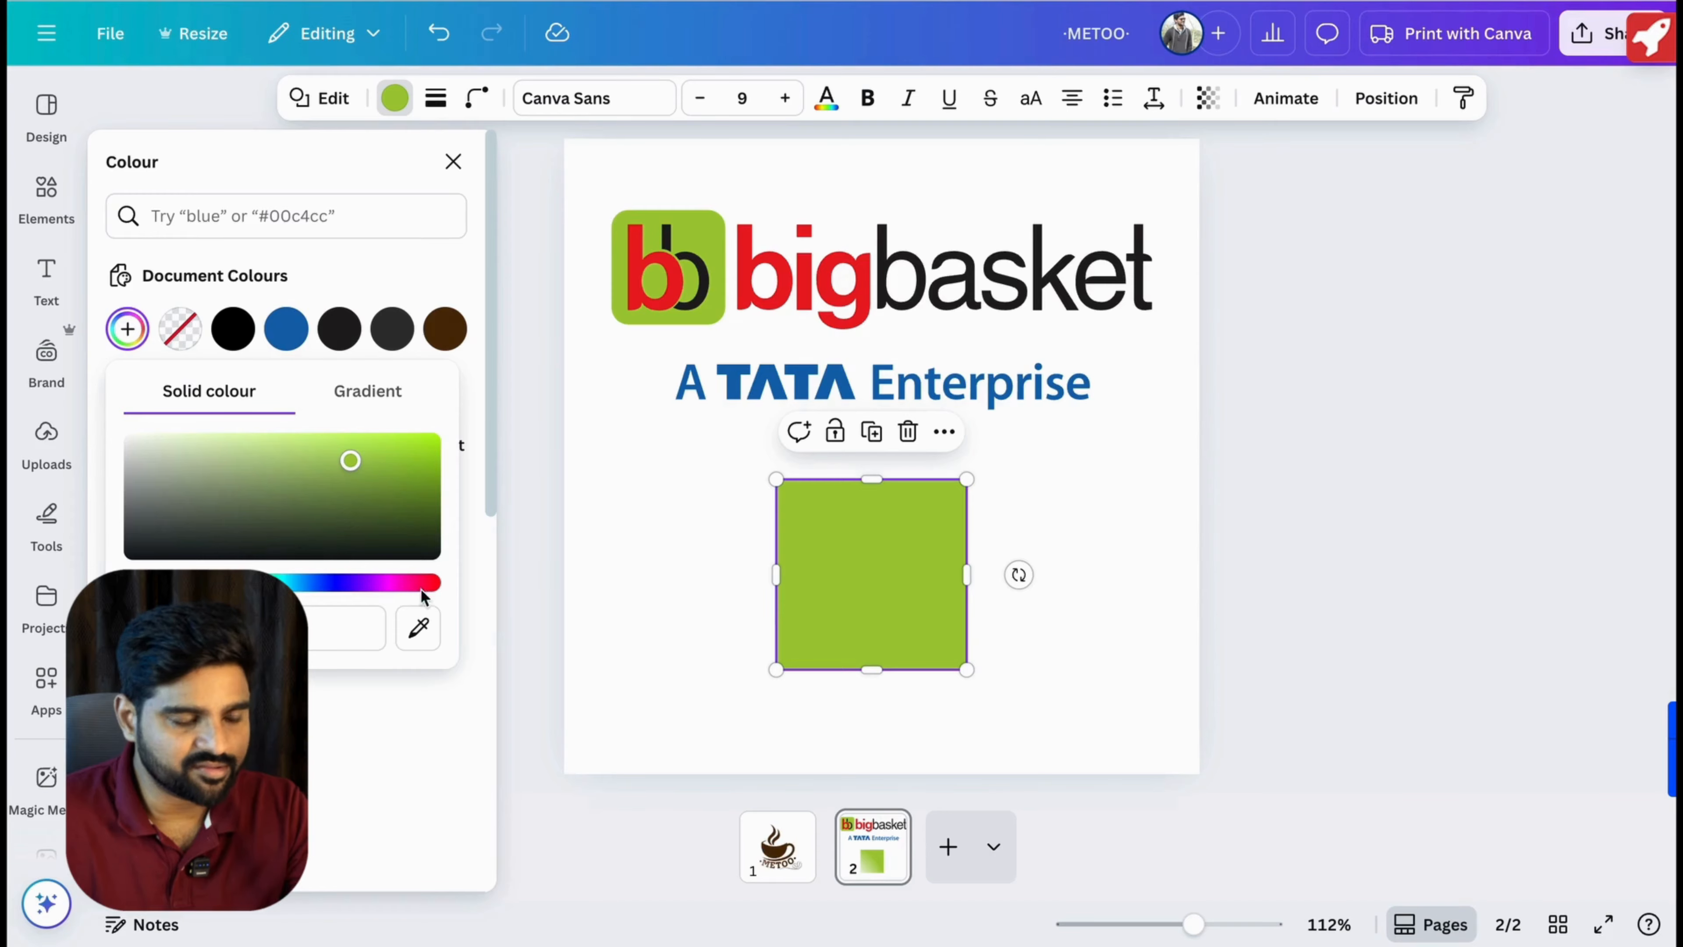
{"action": "left_click", "coordinate": [418, 626]}
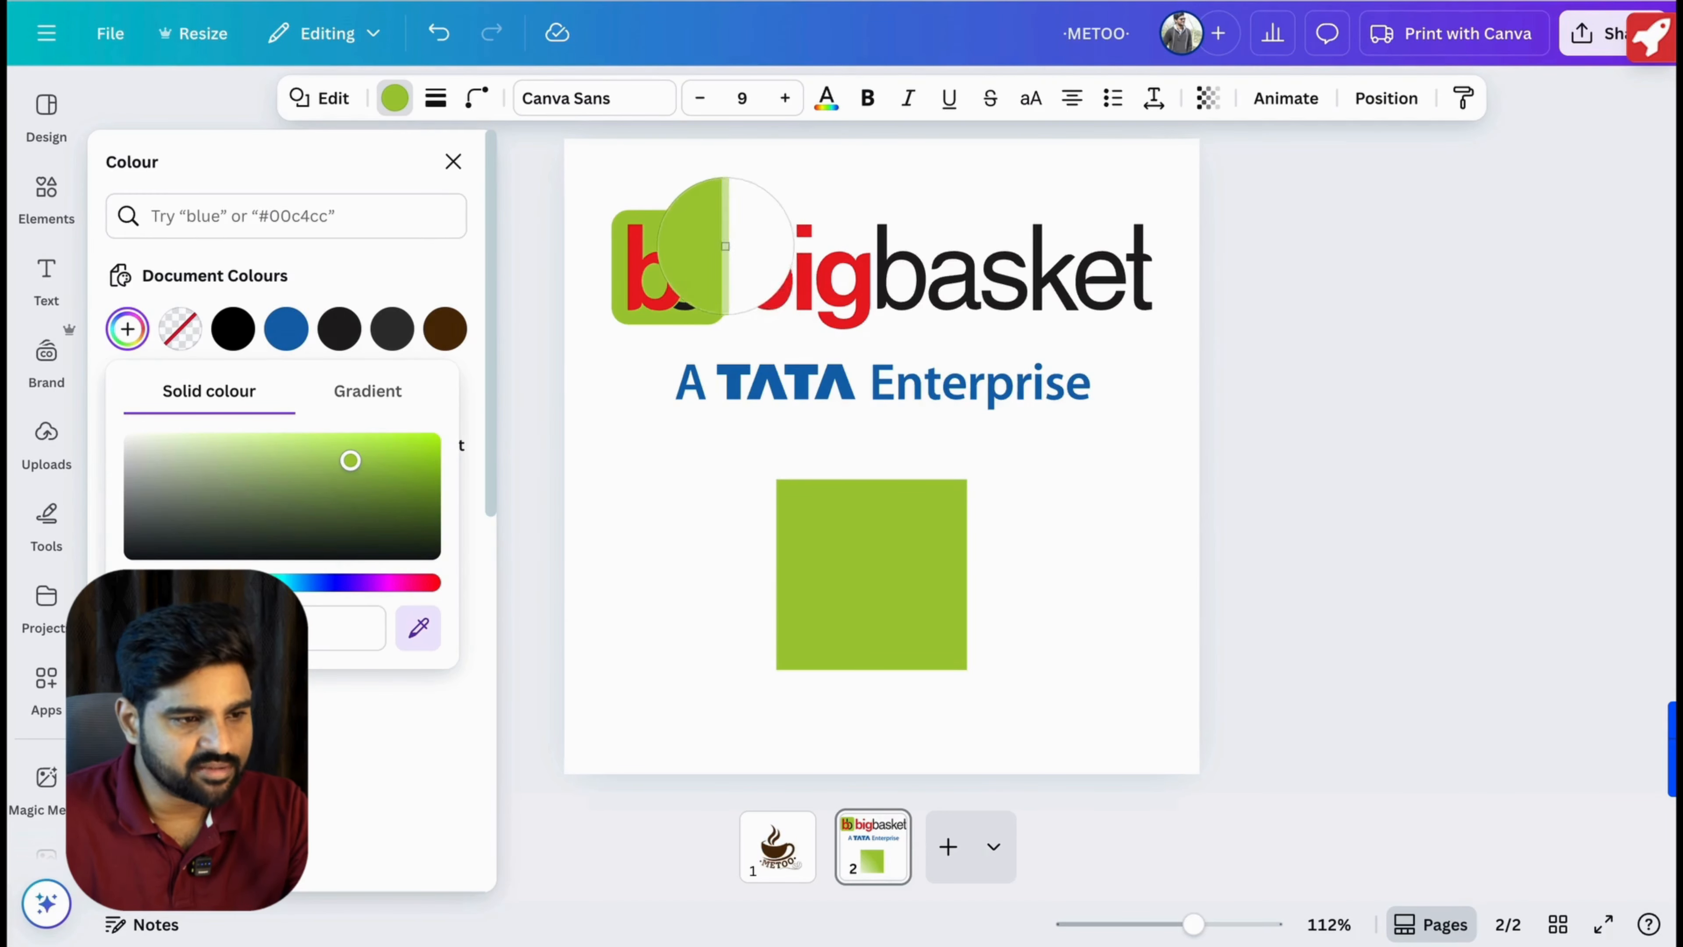
{"action": "left_click", "coordinate": [719, 240]}
{"action": "left_click_drag", "start_coordinate": [857, 542], "coordinate": [749, 537]}
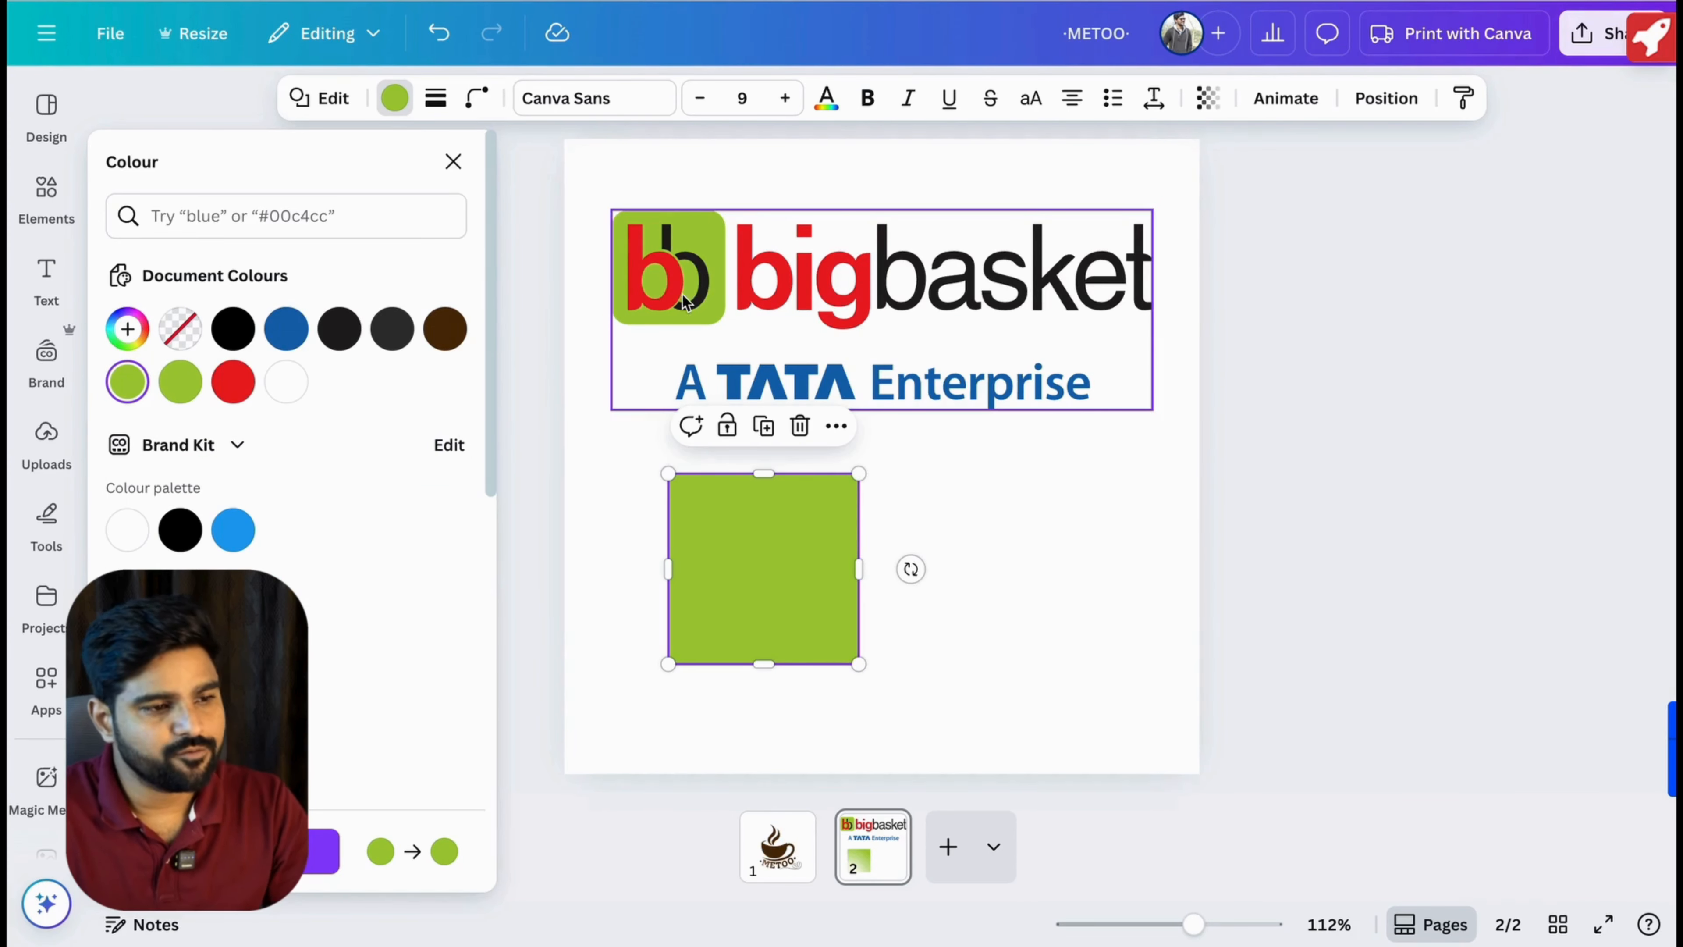
Shift the green square slightly up beneath the bigbasket logo and set its corner rounding to 19.
{"action": "scroll", "coordinate": [683, 303], "scroll_direction": "down", "scroll_amount": 3}
{"action": "scroll", "coordinate": [682, 303], "scroll_direction": "up", "scroll_amount": 5}
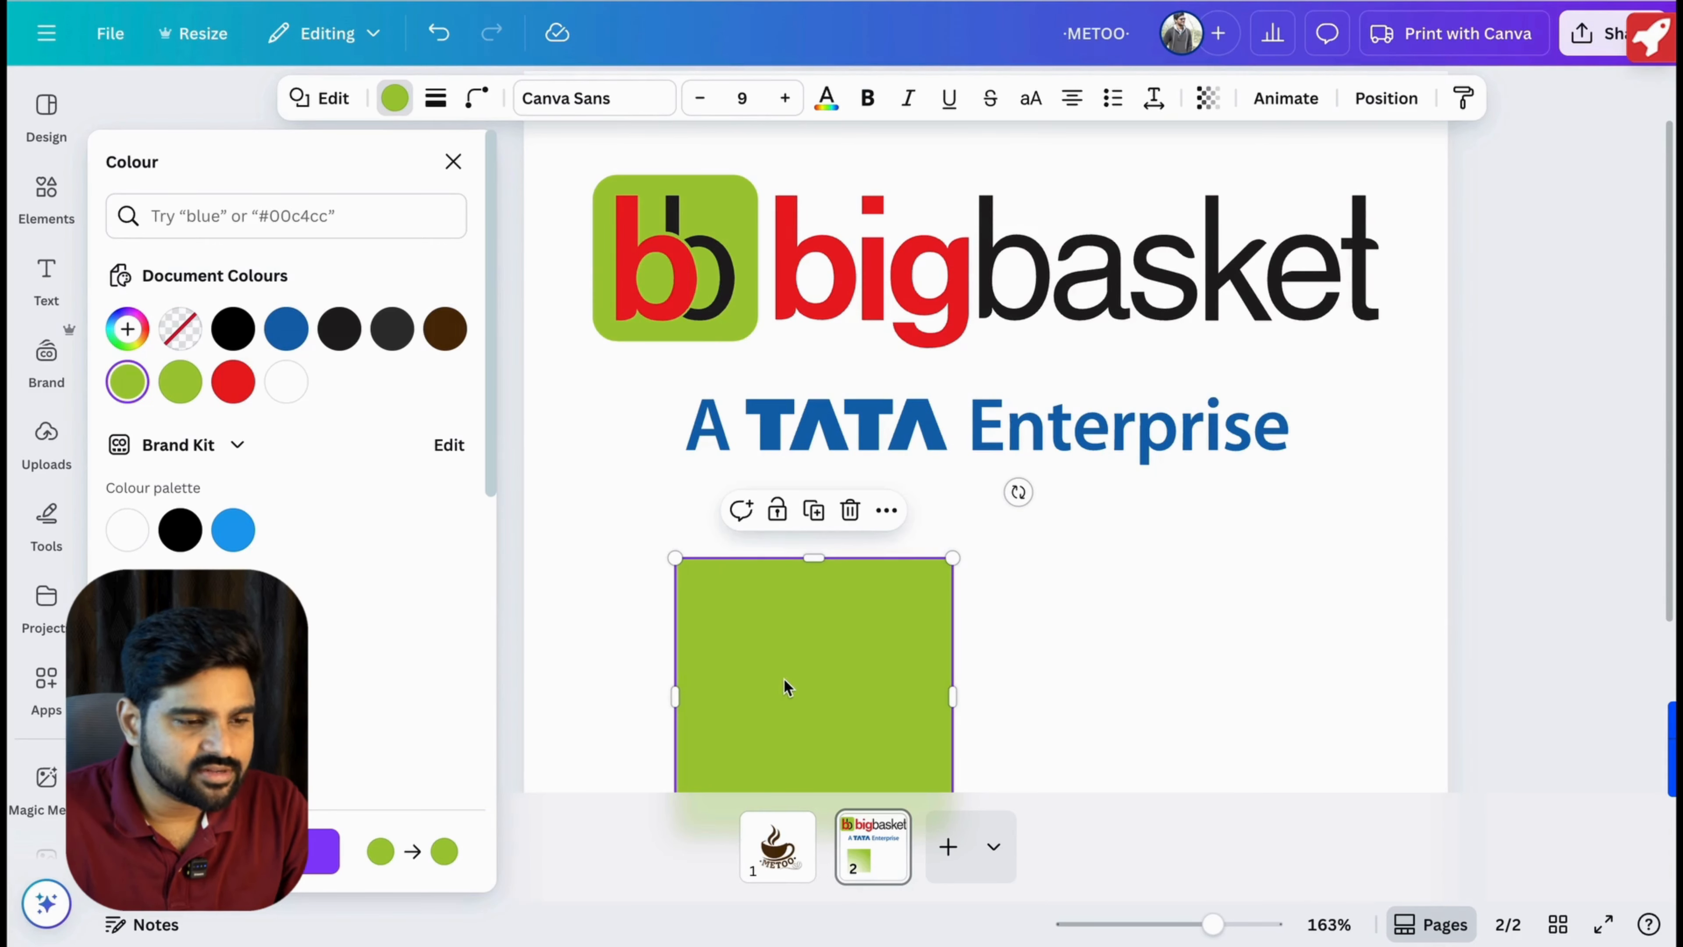
{"action": "left_click", "coordinate": [1040, 627]}
{"action": "left_click_drag", "start_coordinate": [849, 658], "coordinate": [860, 613]}
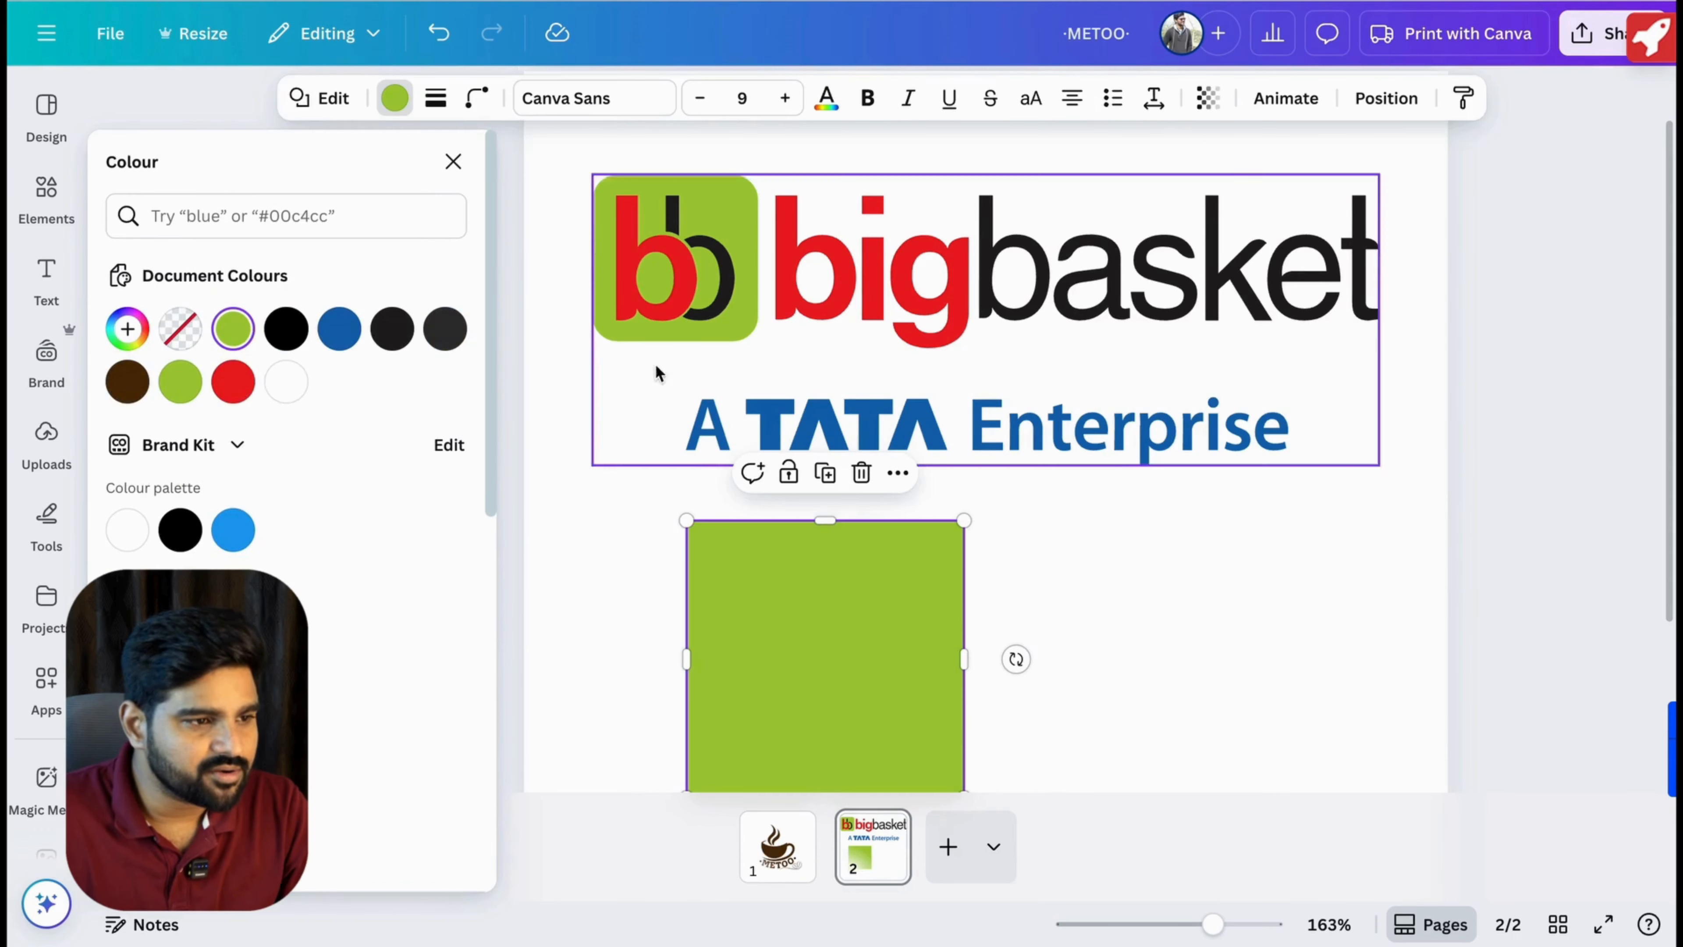
{"action": "left_click", "coordinate": [478, 100]}
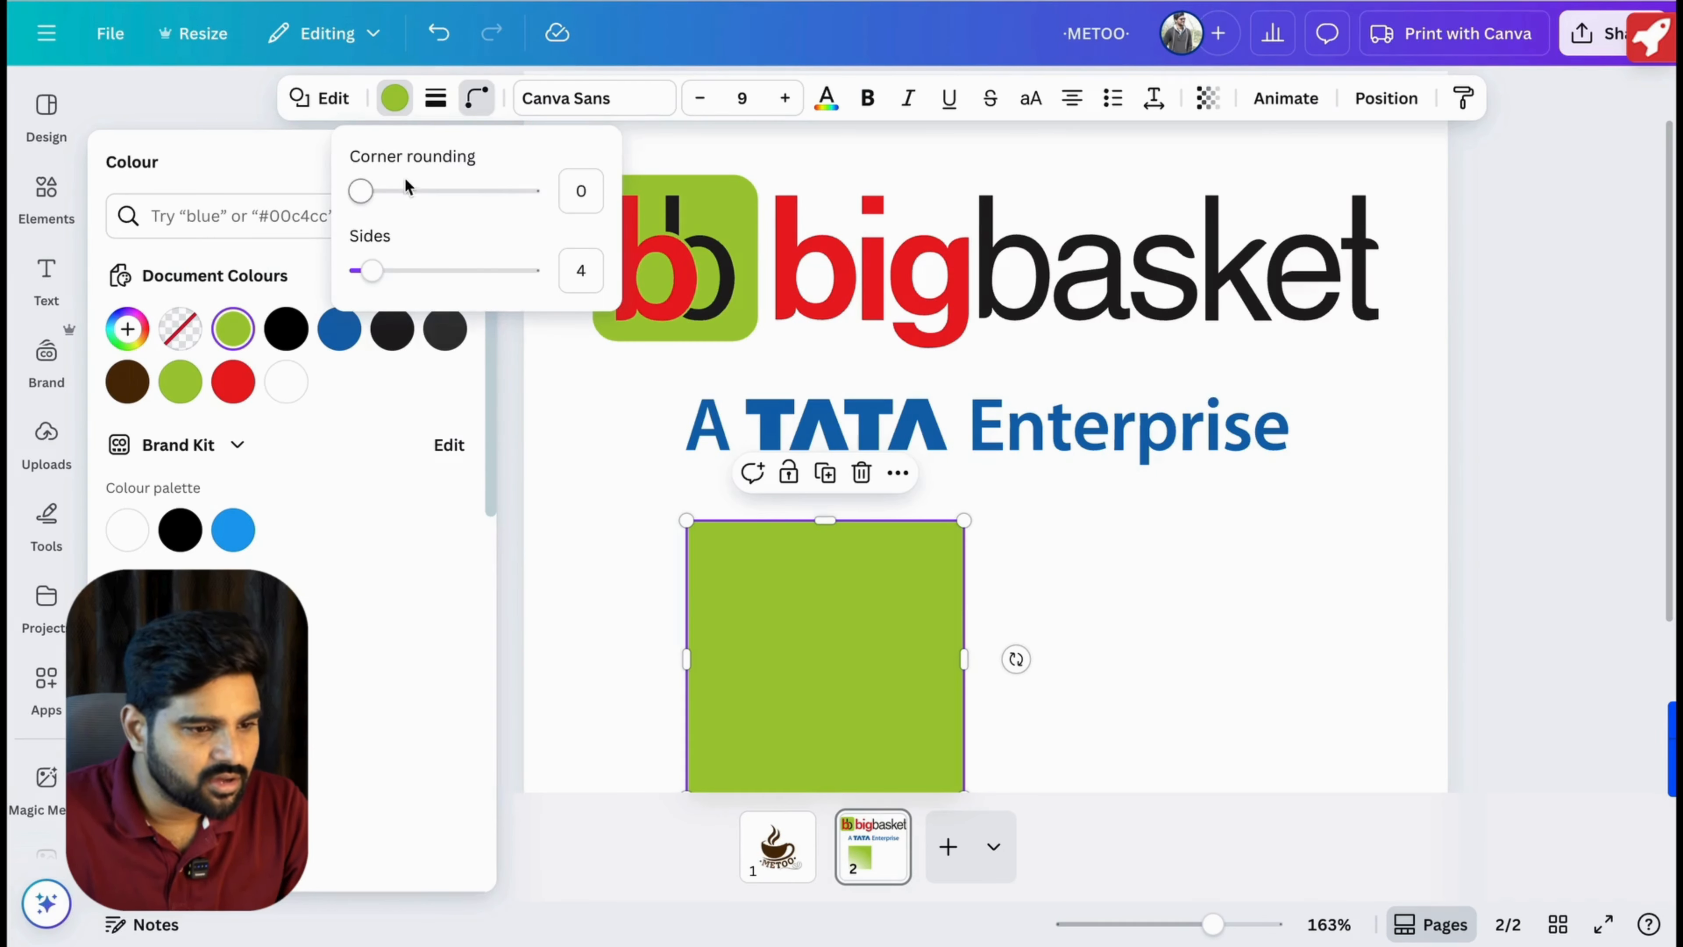
{"action": "left_click_drag", "start_coordinate": [361, 191], "coordinate": [391, 192]}
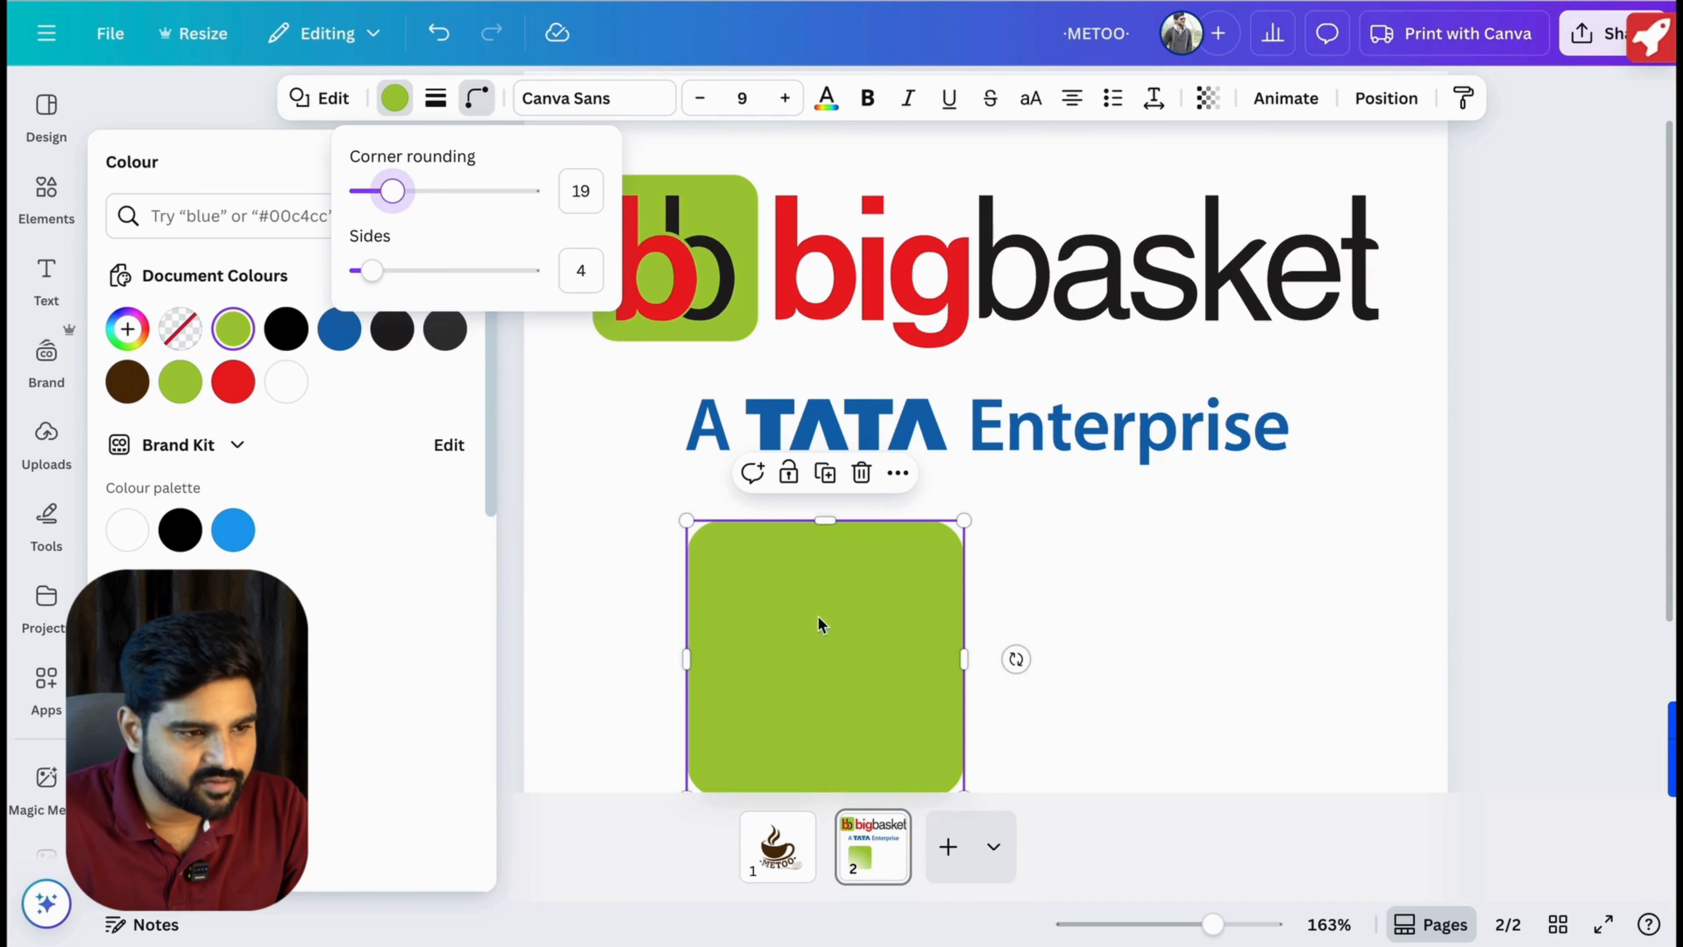
Fit the rounded square over the logo's bb tile at tile size and make it semi-transparent red for comparison.
{"action": "left_click_drag", "start_coordinate": [872, 656], "coordinate": [782, 305]}
{"action": "left_click_drag", "start_coordinate": [870, 451], "coordinate": [755, 345]}
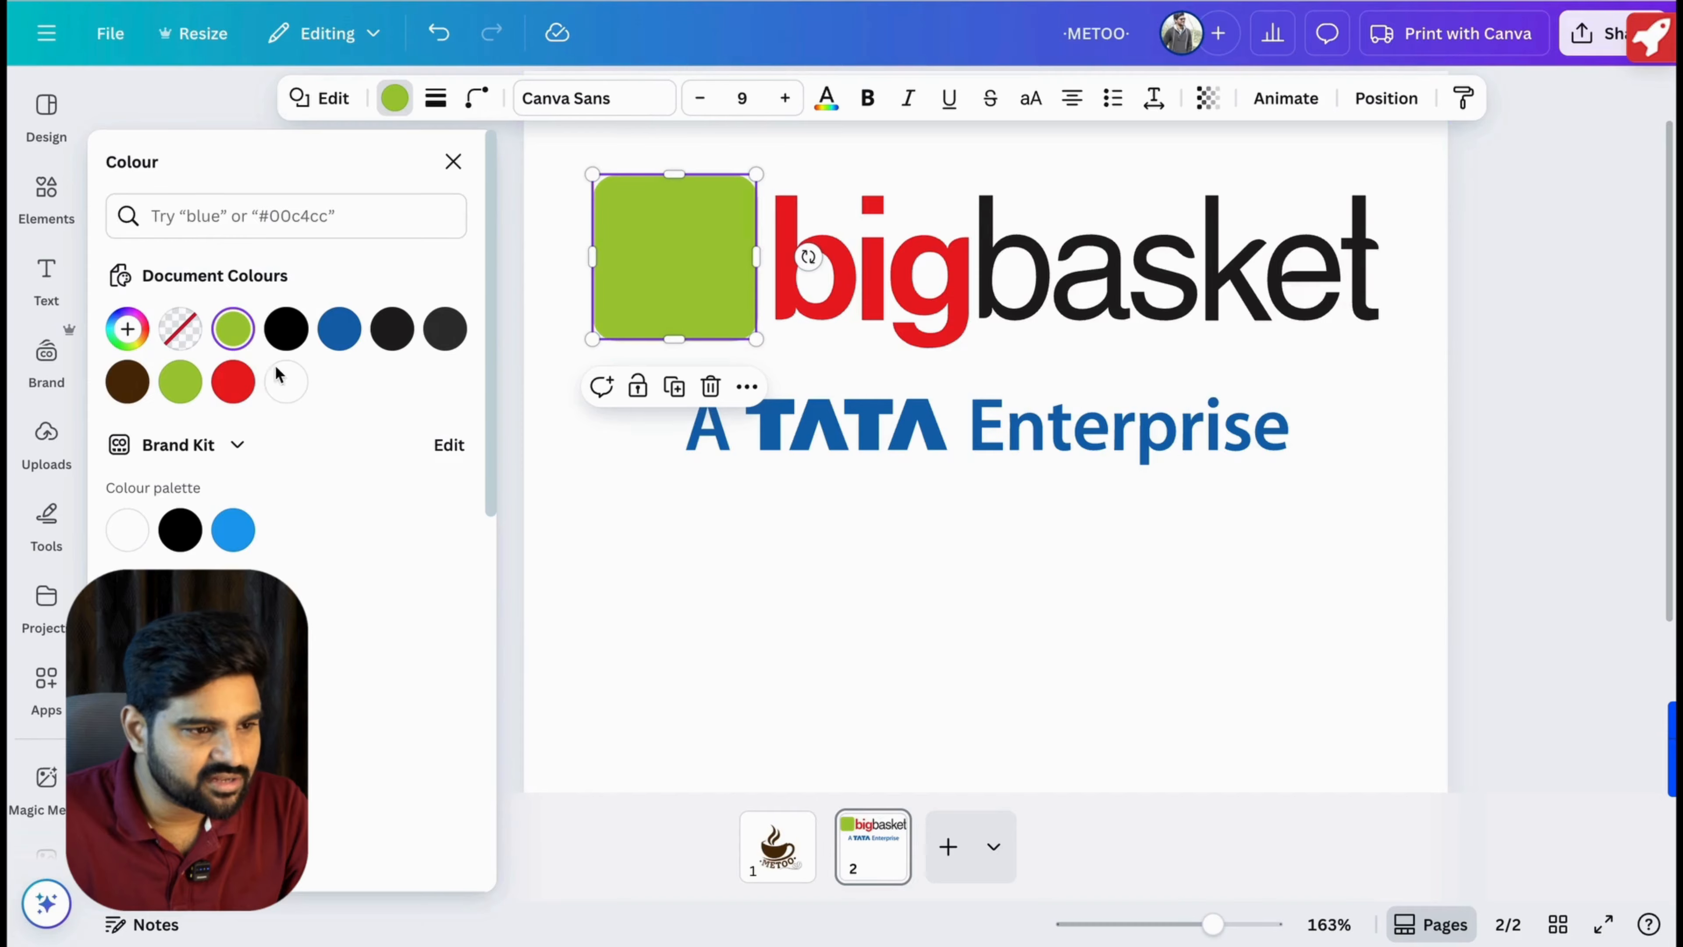
{"action": "left_click", "coordinate": [240, 391]}
{"action": "left_click", "coordinate": [1210, 105]}
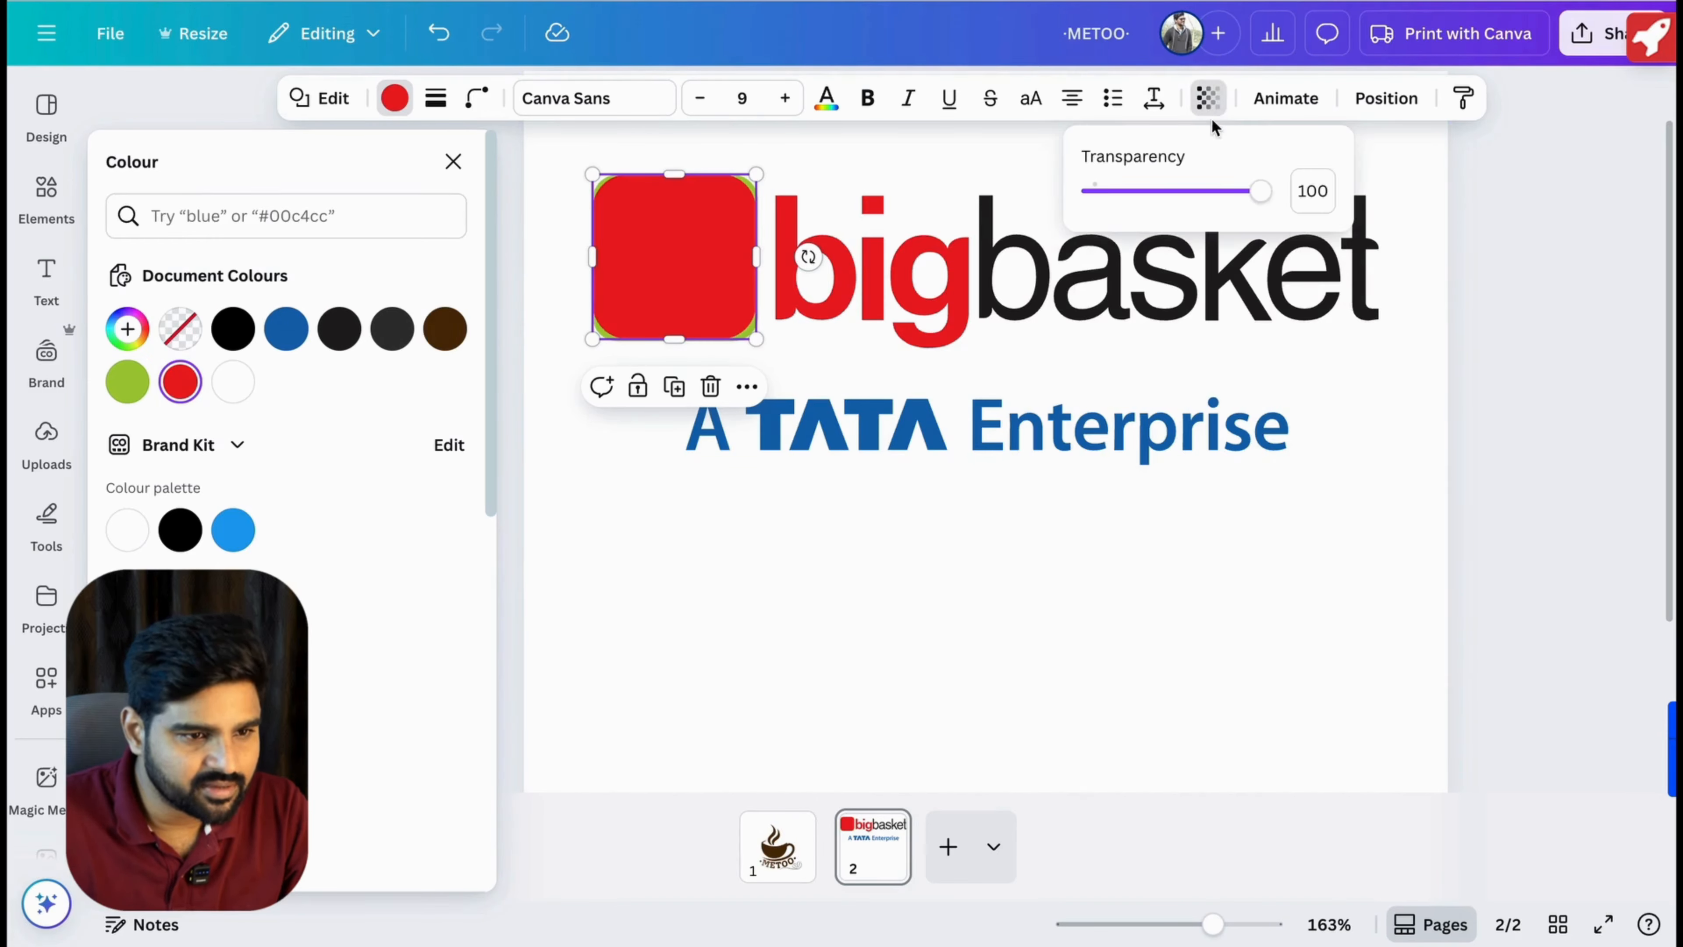
{"action": "left_click_drag", "start_coordinate": [1258, 191], "coordinate": [1210, 191]}
Adjust the edges of the semi-transparent red square to match the outline of the bb tile beneath it.
{"action": "left_click_drag", "start_coordinate": [749, 339], "coordinate": [760, 345]}
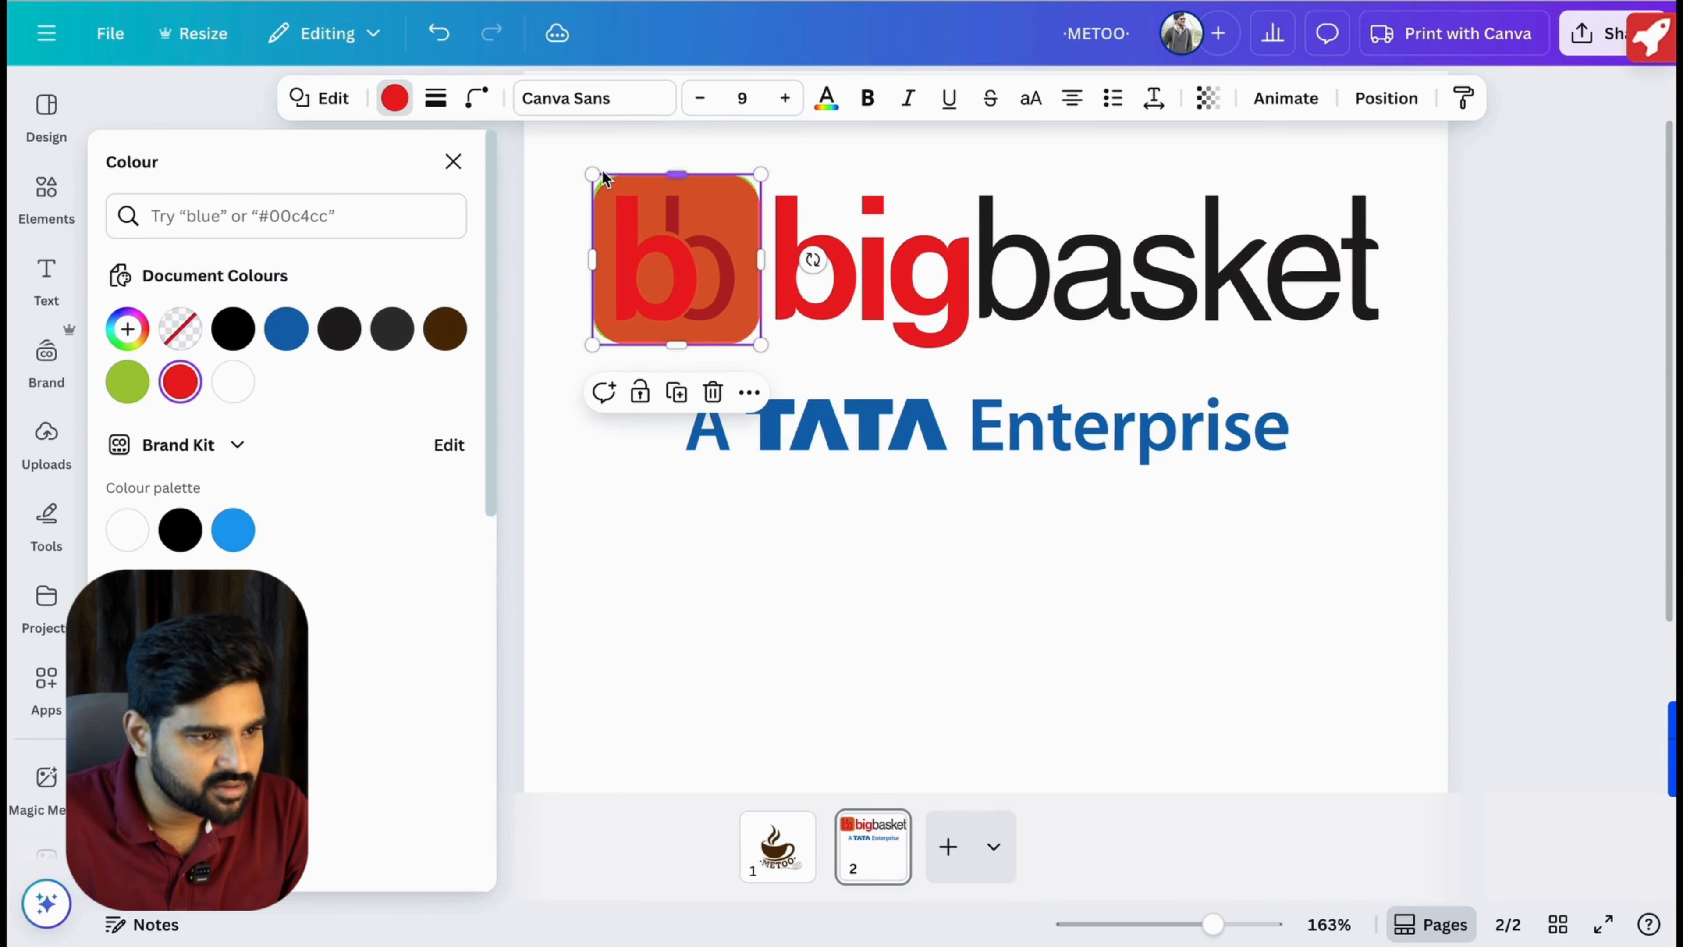
{"action": "left_click_drag", "start_coordinate": [596, 177], "coordinate": [587, 173]}
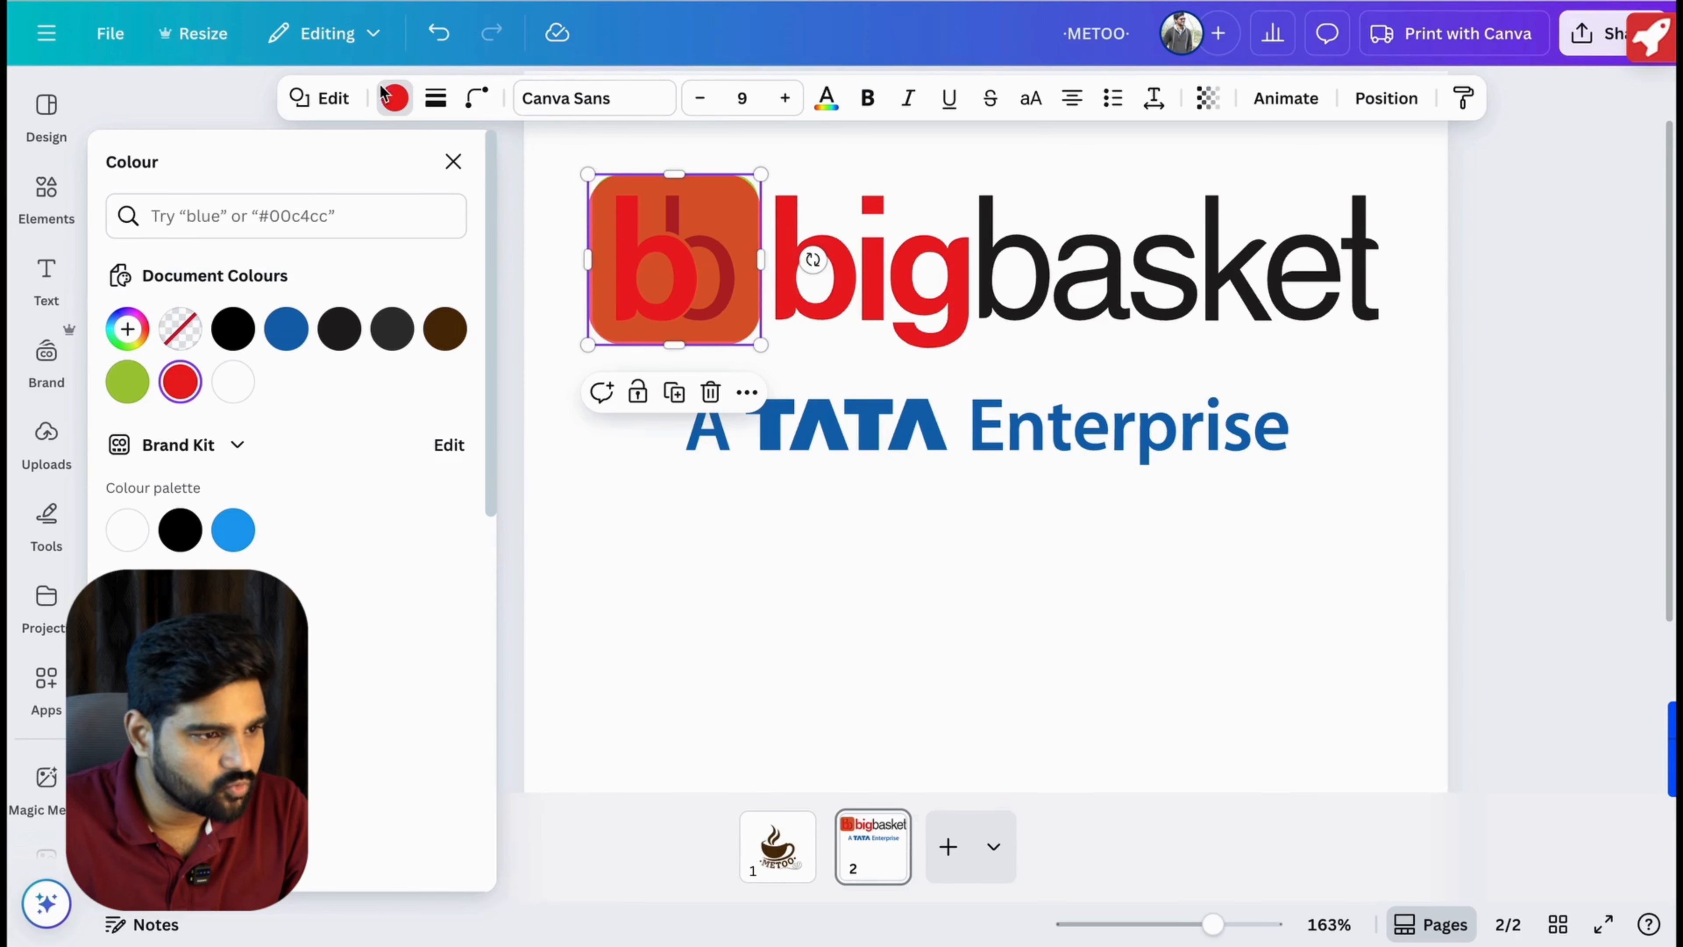
{"action": "left_click", "coordinate": [477, 98]}
{"action": "left_click_drag", "start_coordinate": [395, 191], "coordinate": [393, 194]}
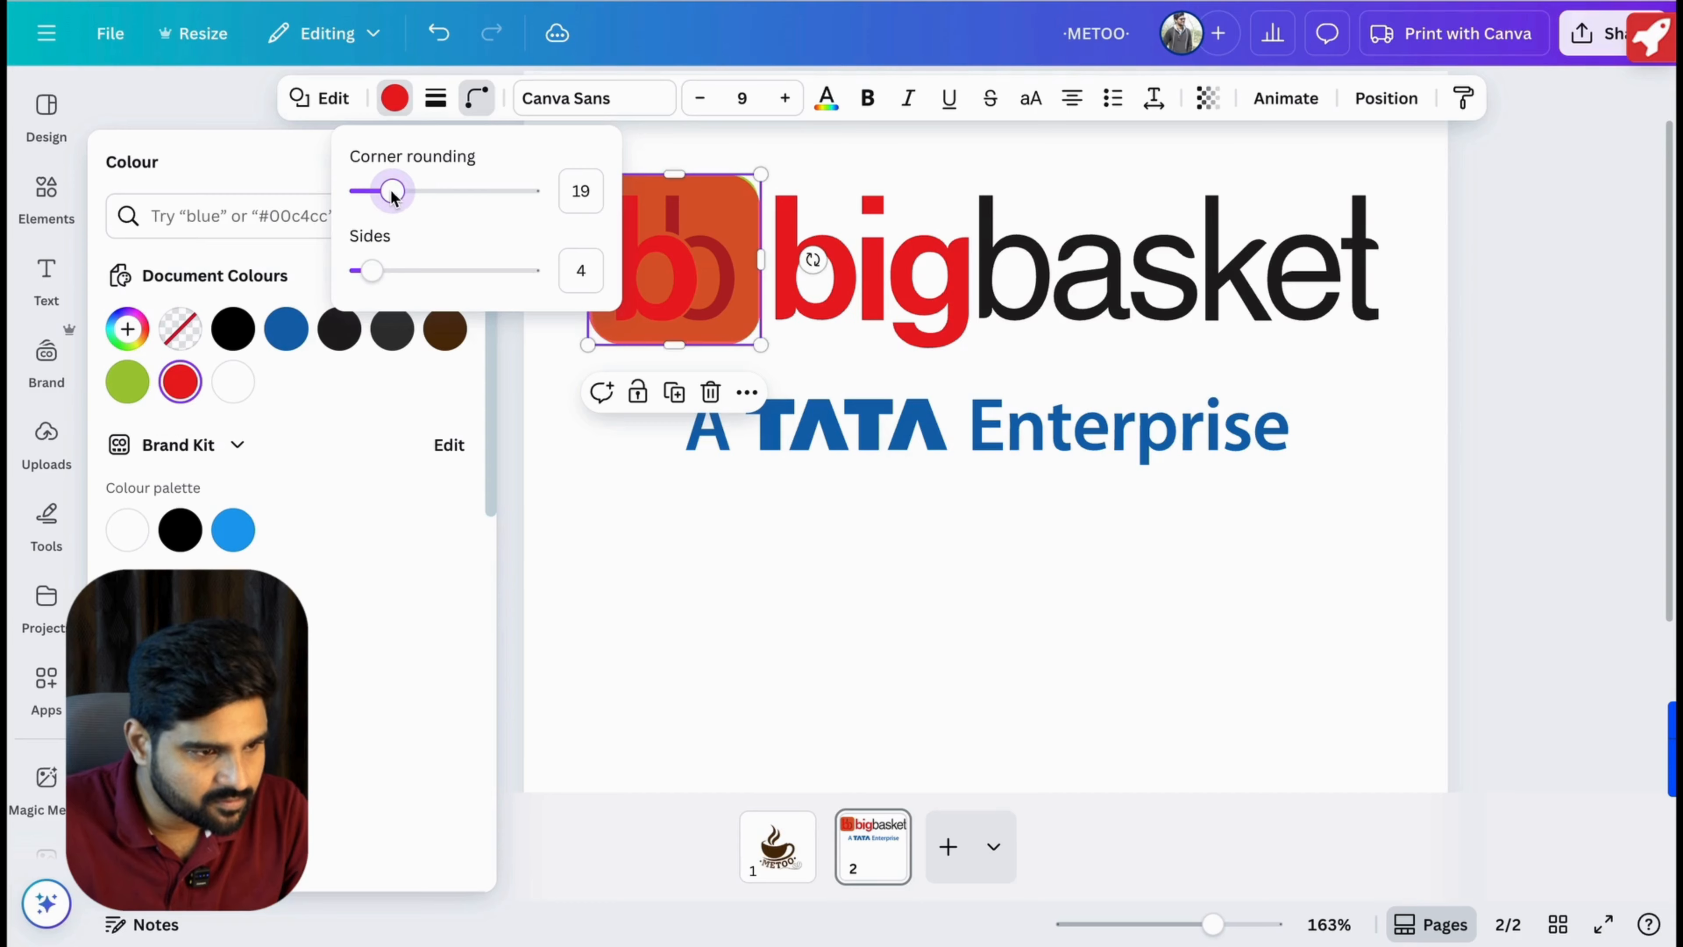
{"action": "left_click", "coordinate": [682, 345]}
{"action": "left_click_drag", "start_coordinate": [685, 341], "coordinate": [686, 337]}
{"action": "left_click", "coordinate": [769, 446]}
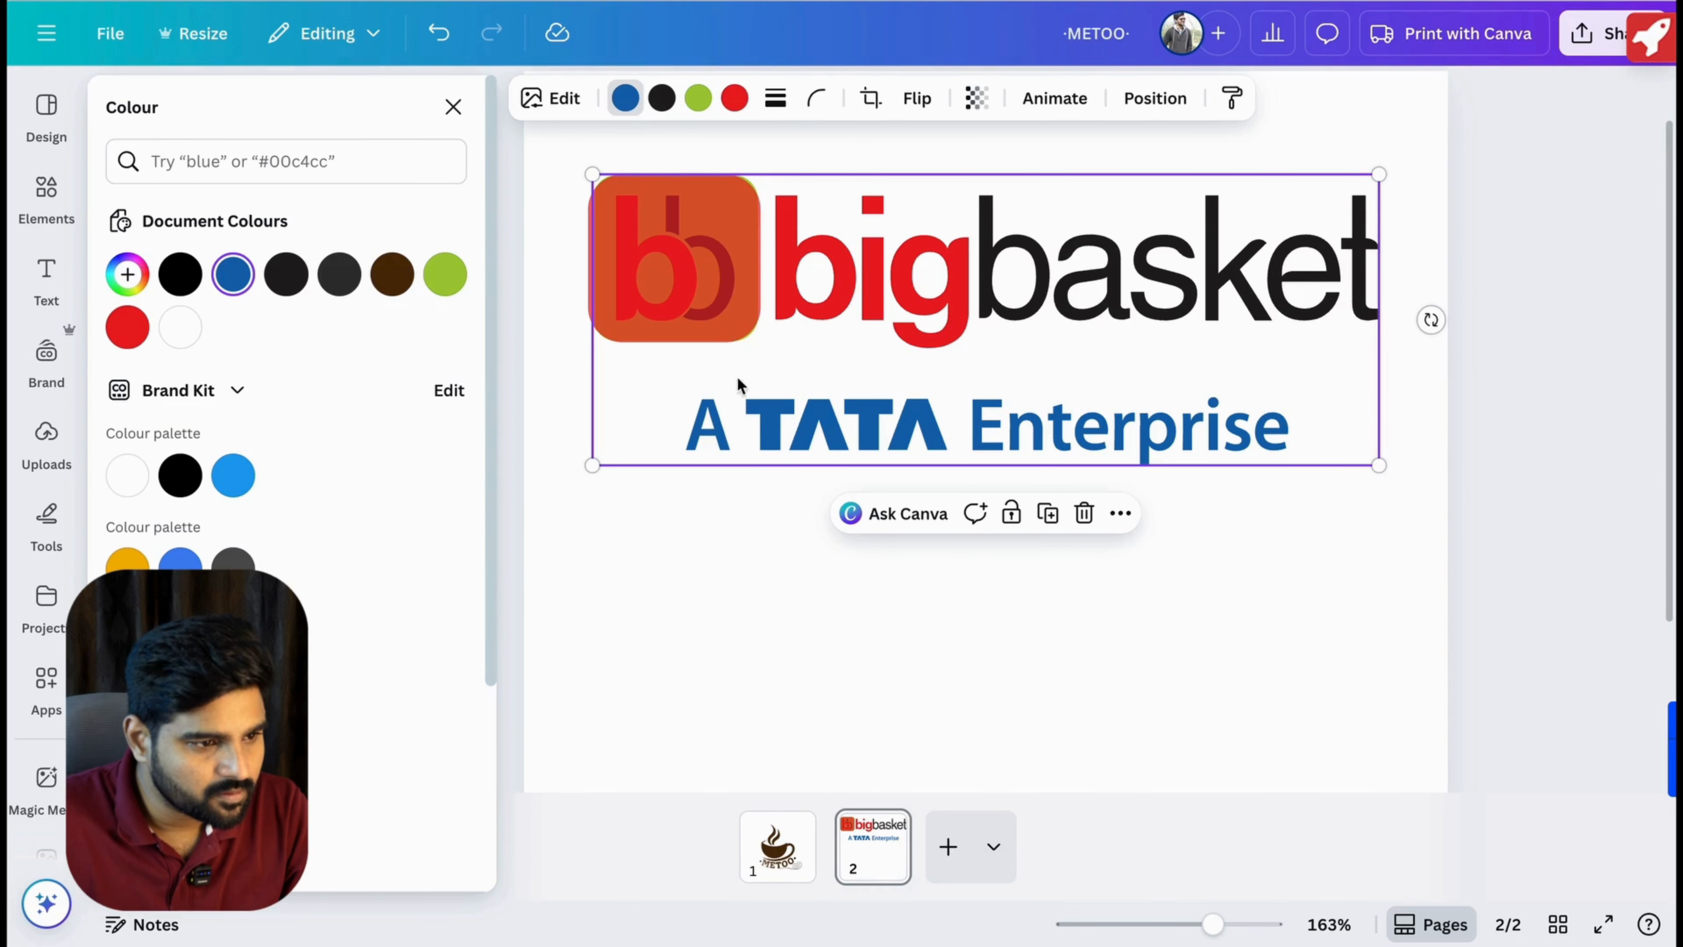
{"action": "left_click", "coordinate": [719, 297]}
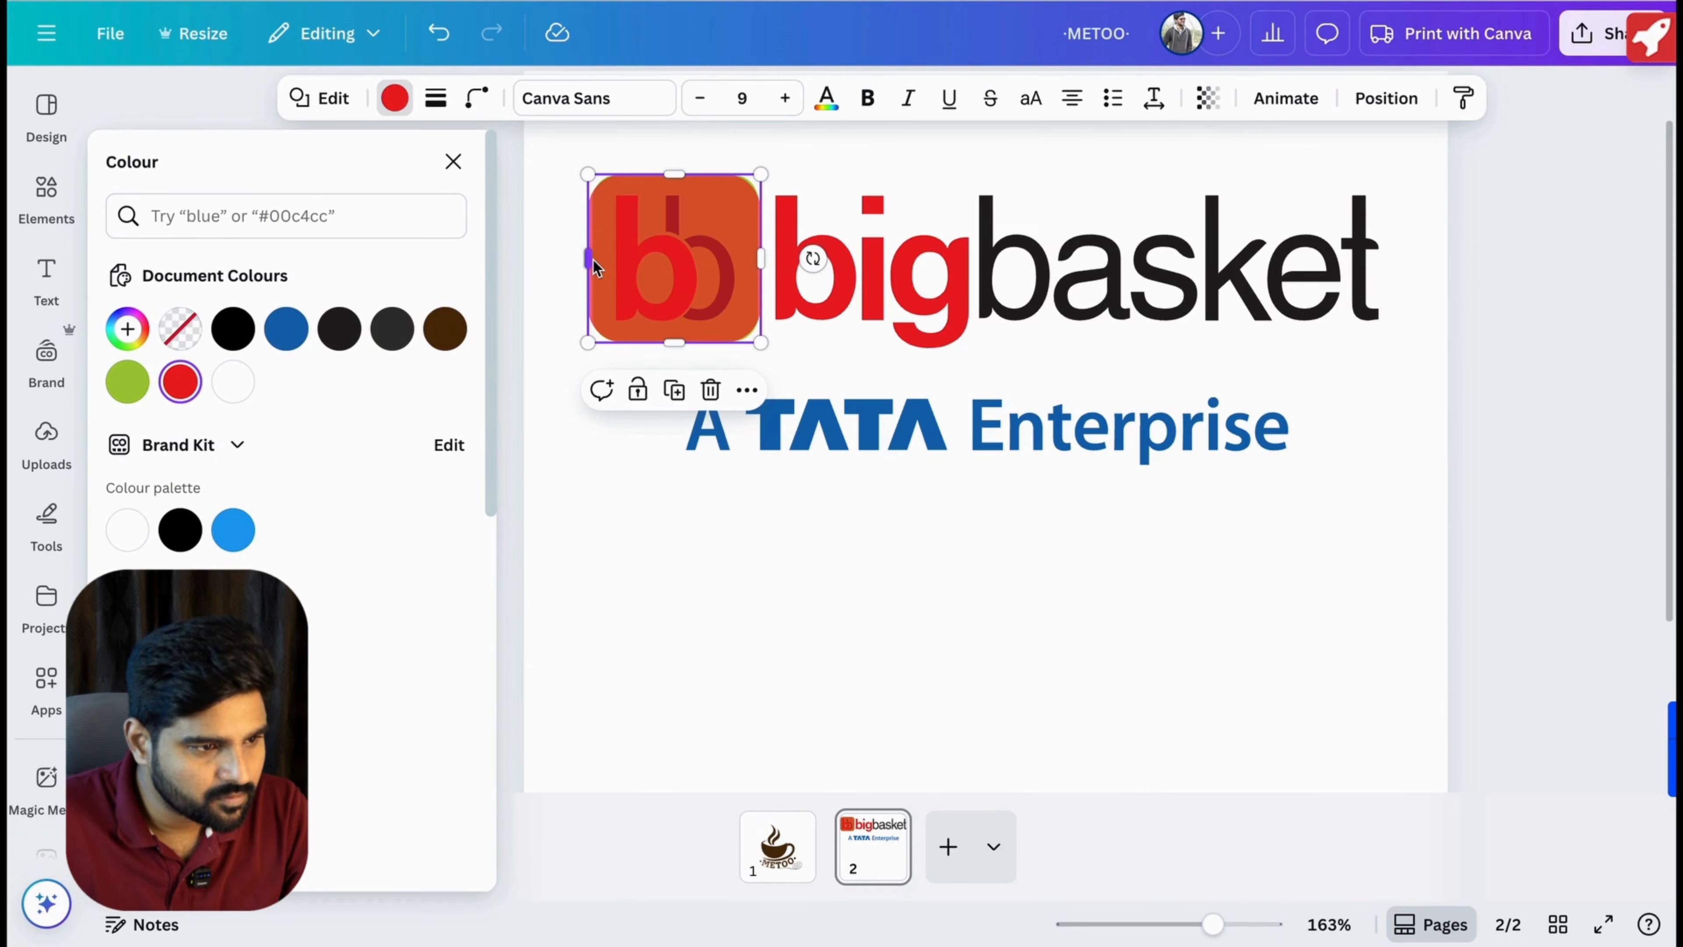
{"action": "left_click_drag", "start_coordinate": [591, 260], "coordinate": [599, 260]}
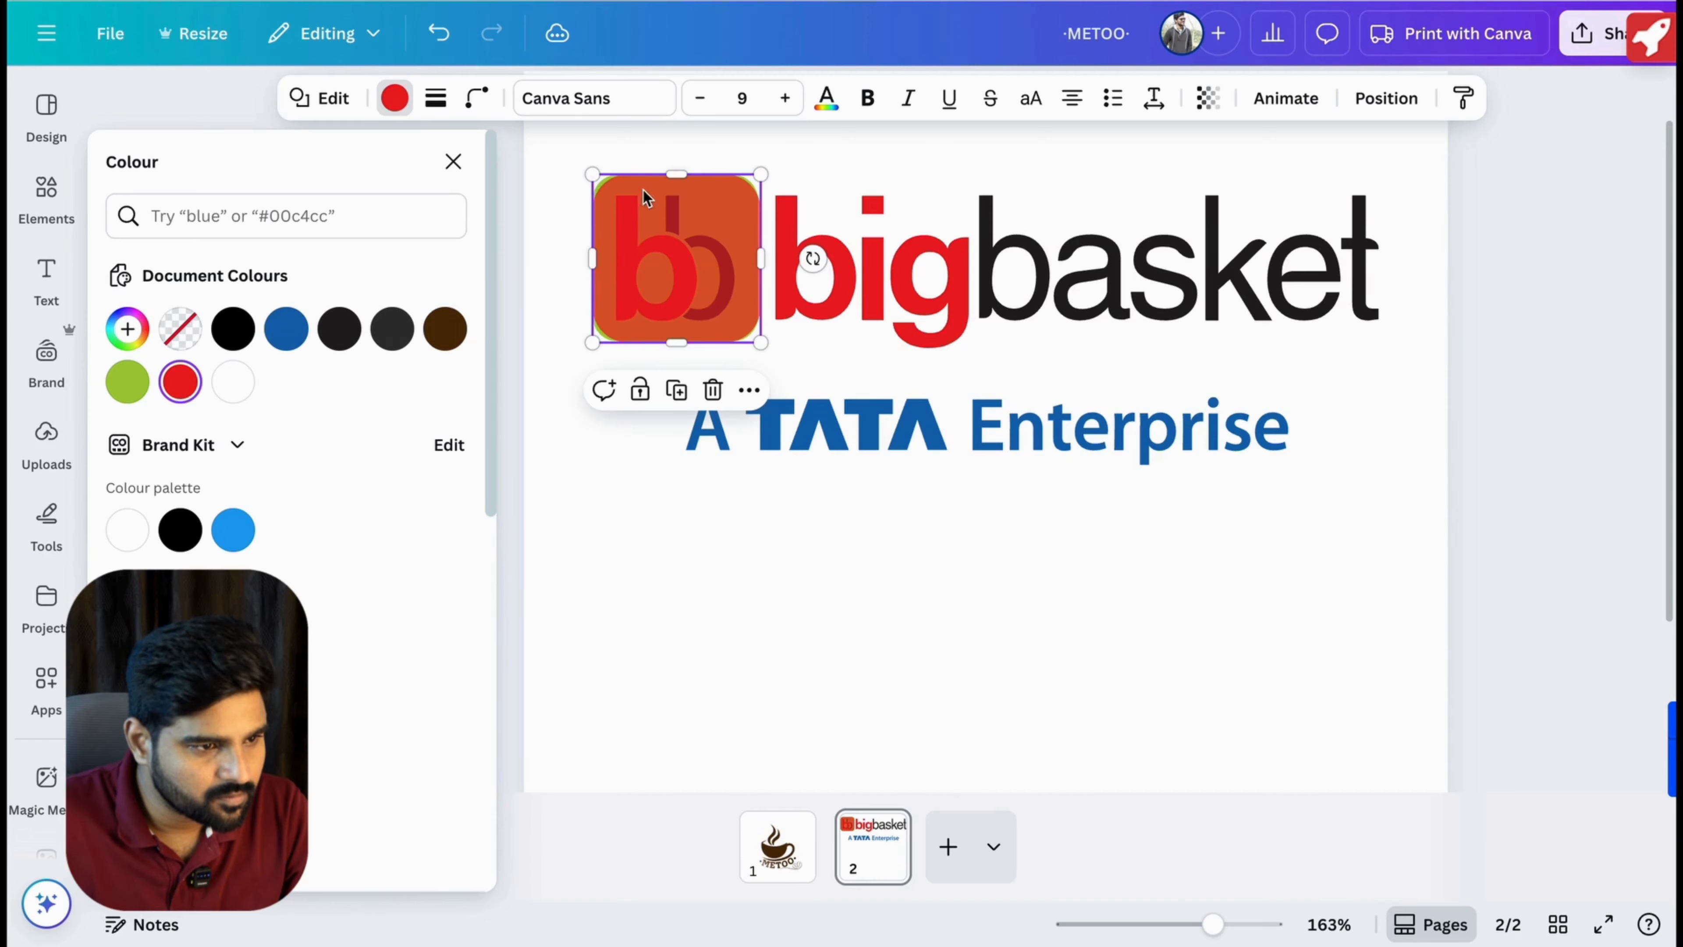
{"action": "left_click_drag", "start_coordinate": [664, 178], "coordinate": [662, 178]}
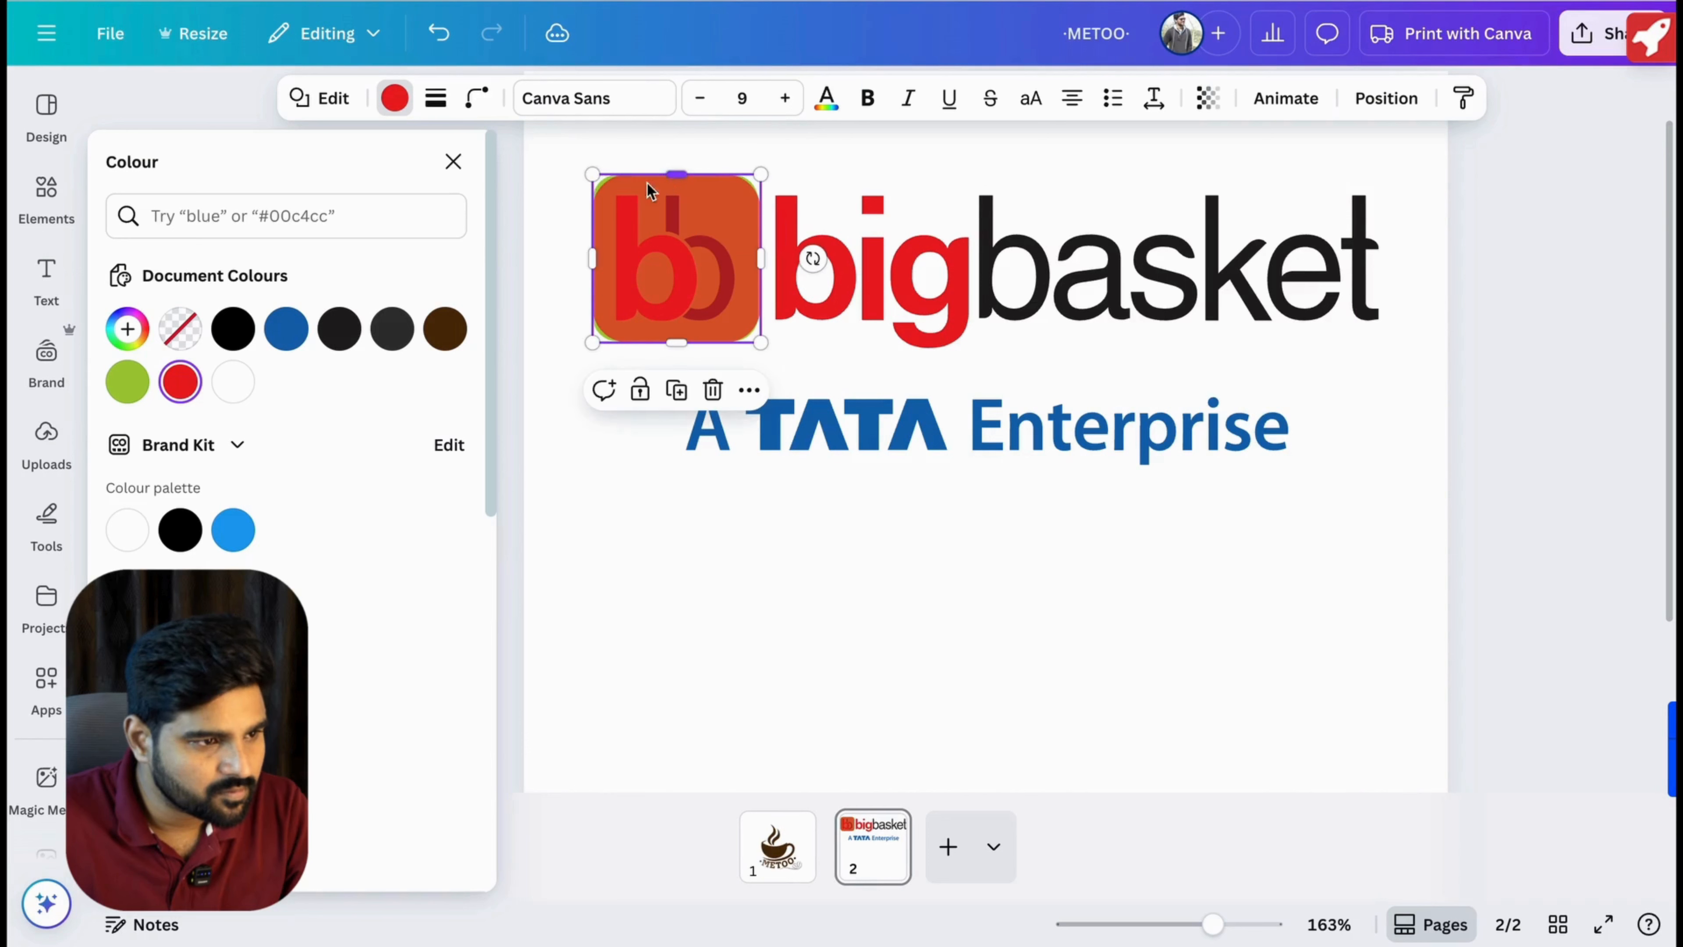
Reduce the red square's corner rounding slightly to match the corners of the bb tile.
{"action": "left_click", "coordinate": [463, 100]}
{"action": "left_click_drag", "start_coordinate": [398, 189], "coordinate": [387, 188]}
{"action": "left_click", "coordinate": [685, 527]}
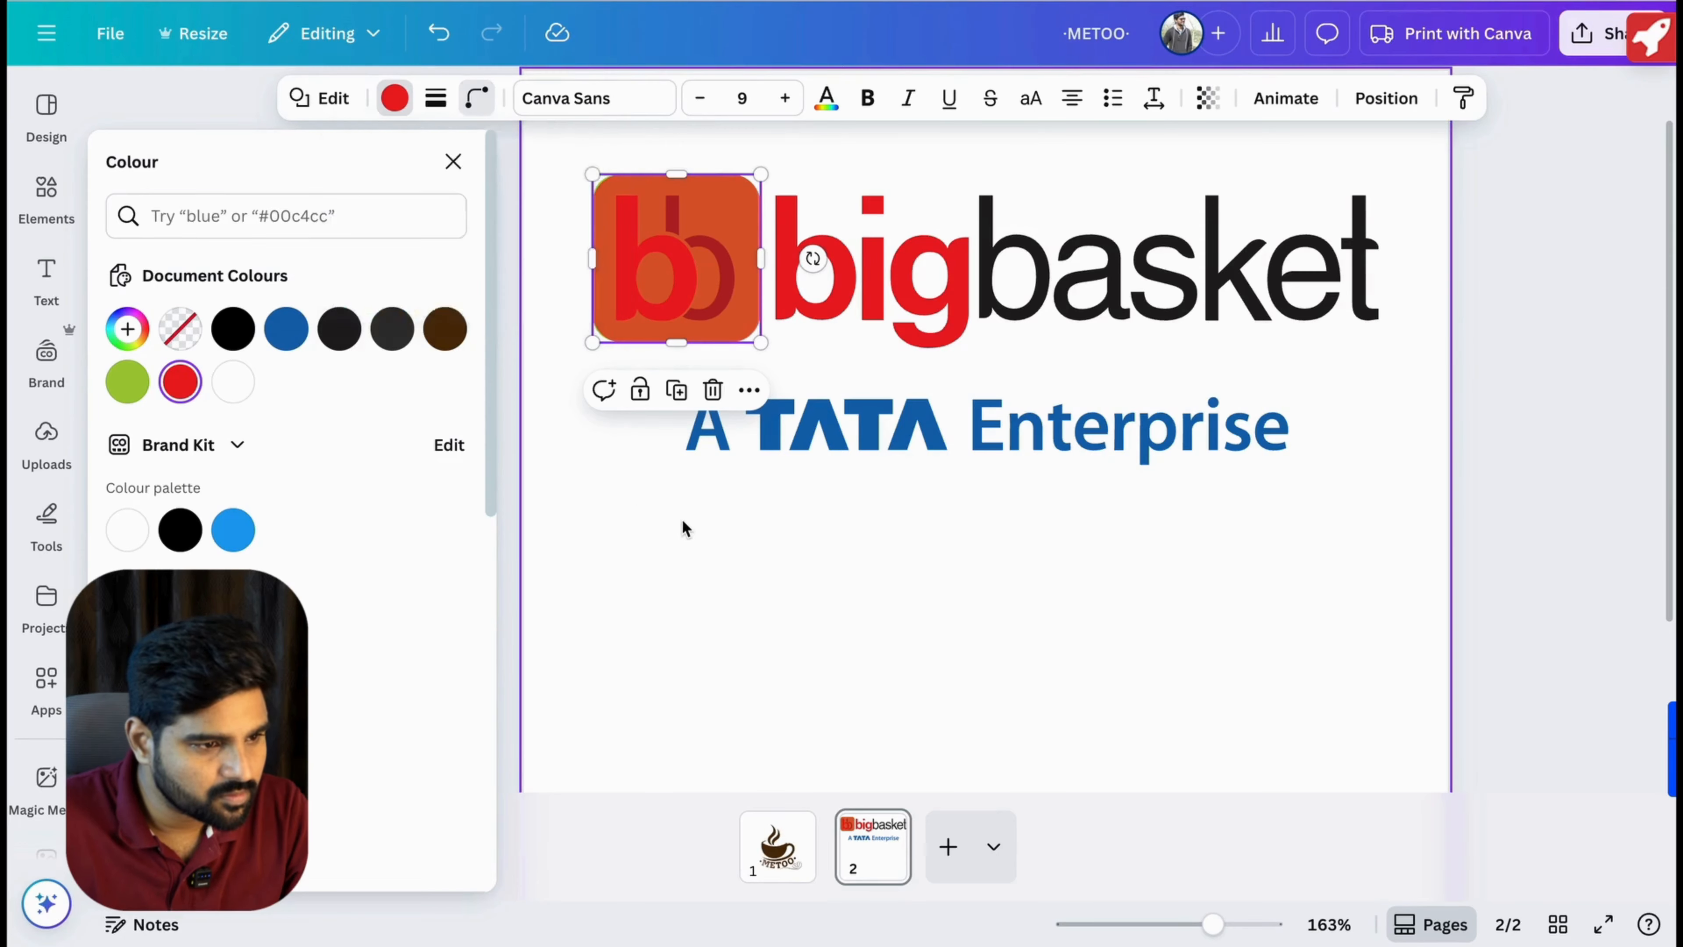
Move the square off the tile to below the TATA line and make it solid green at full opacity.
{"action": "left_click_drag", "start_coordinate": [744, 232], "coordinate": [746, 537]}
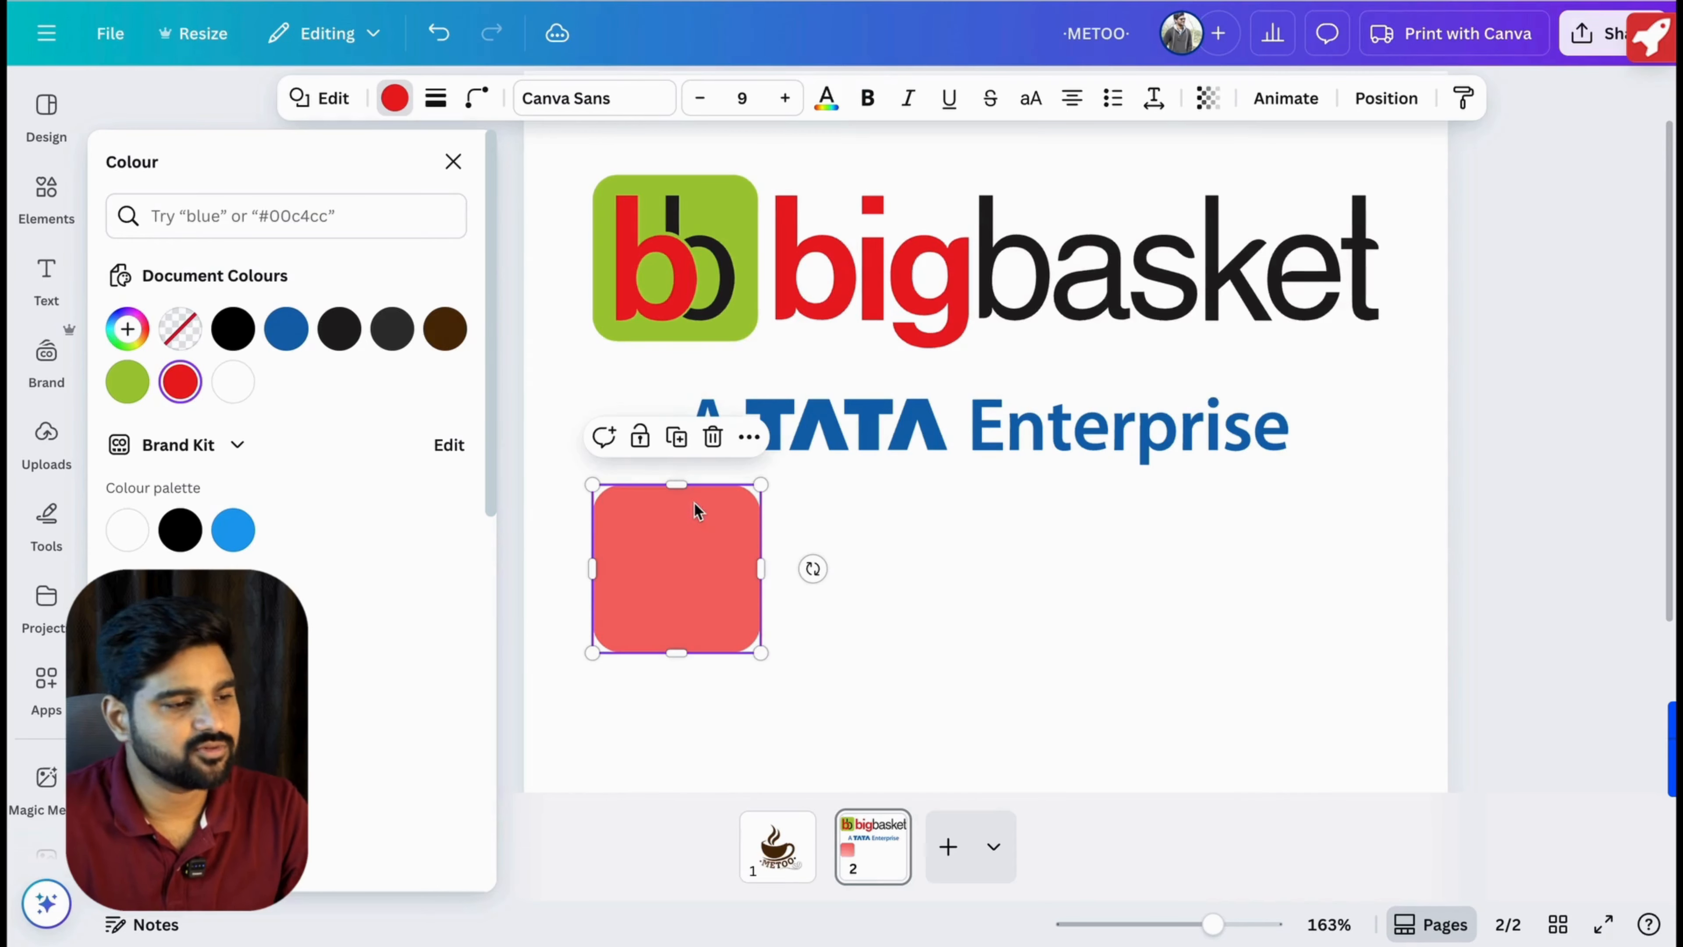
{"action": "left_click", "coordinate": [135, 383]}
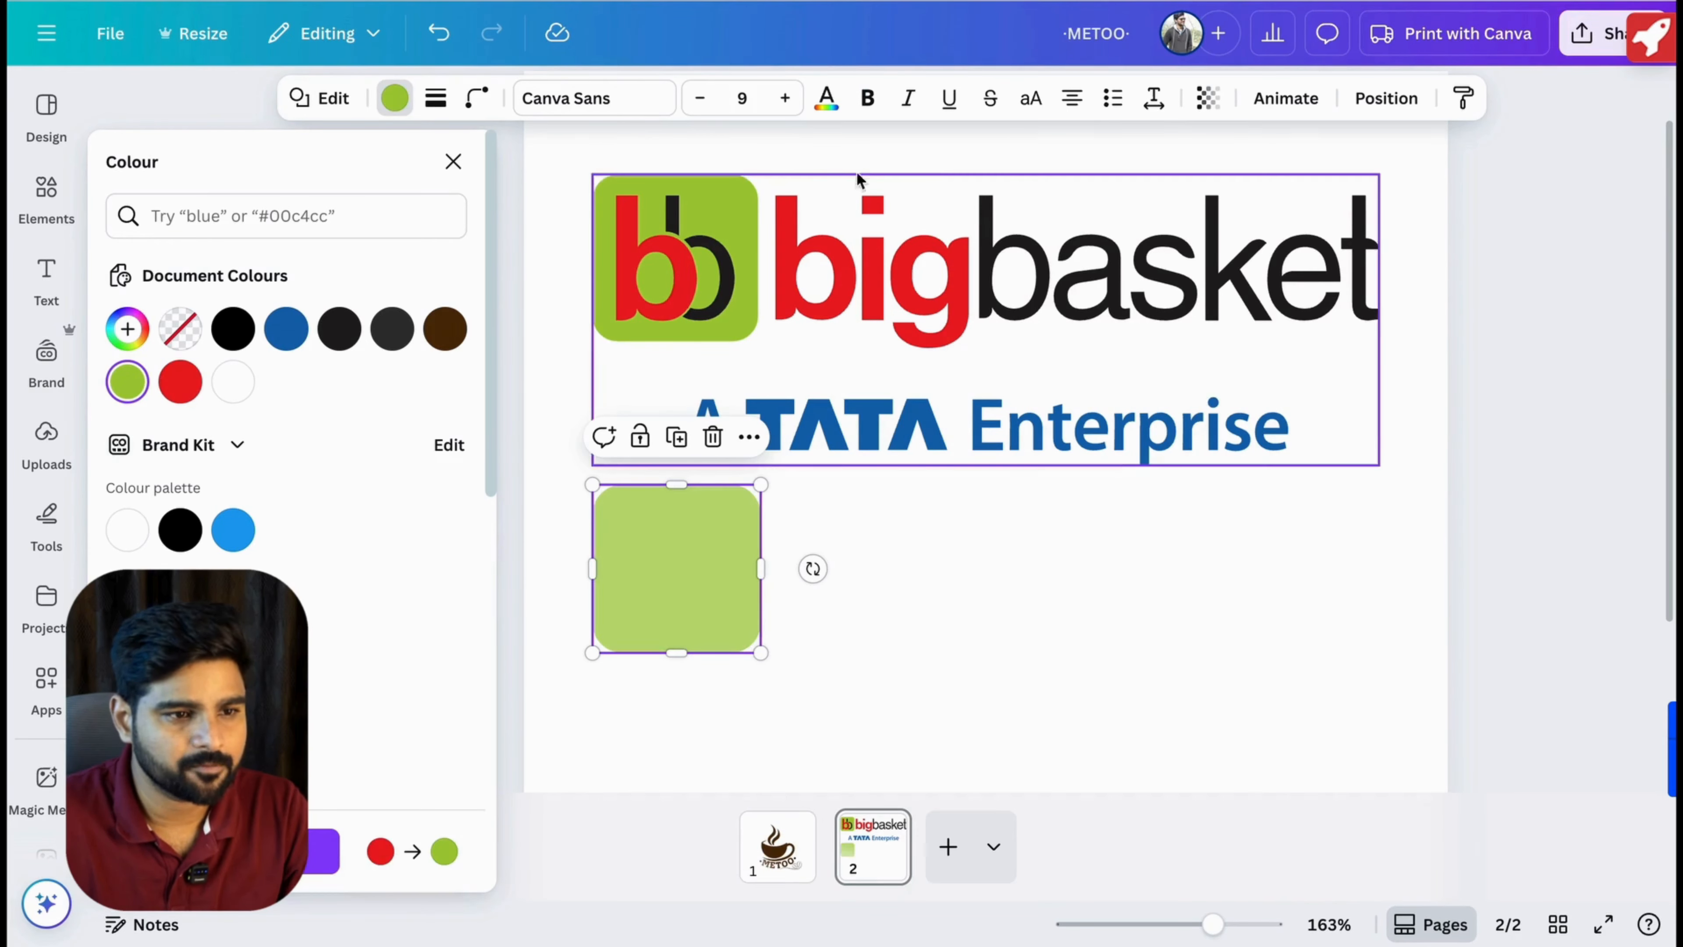
{"action": "left_click", "coordinate": [1203, 100]}
{"action": "left_click_drag", "start_coordinate": [1210, 189], "coordinate": [1259, 188]}
{"action": "left_click", "coordinate": [782, 599]}
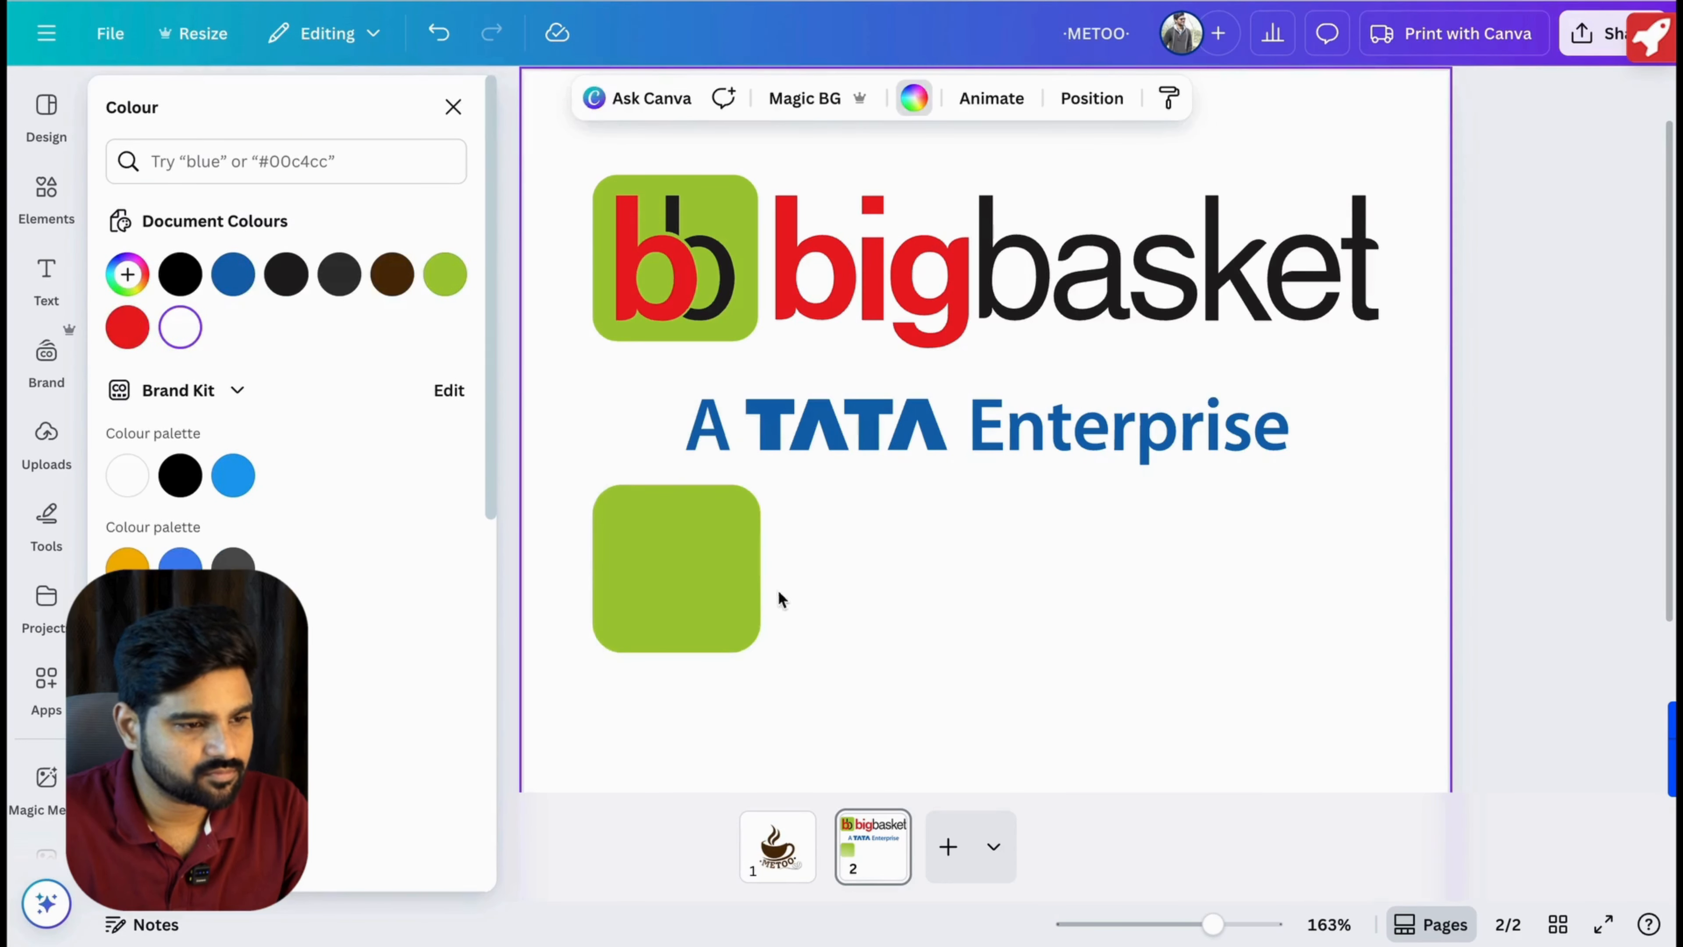
{"action": "left_click_drag", "start_coordinate": [705, 576], "coordinate": [705, 630]}
{"action": "left_click", "coordinate": [858, 638]}
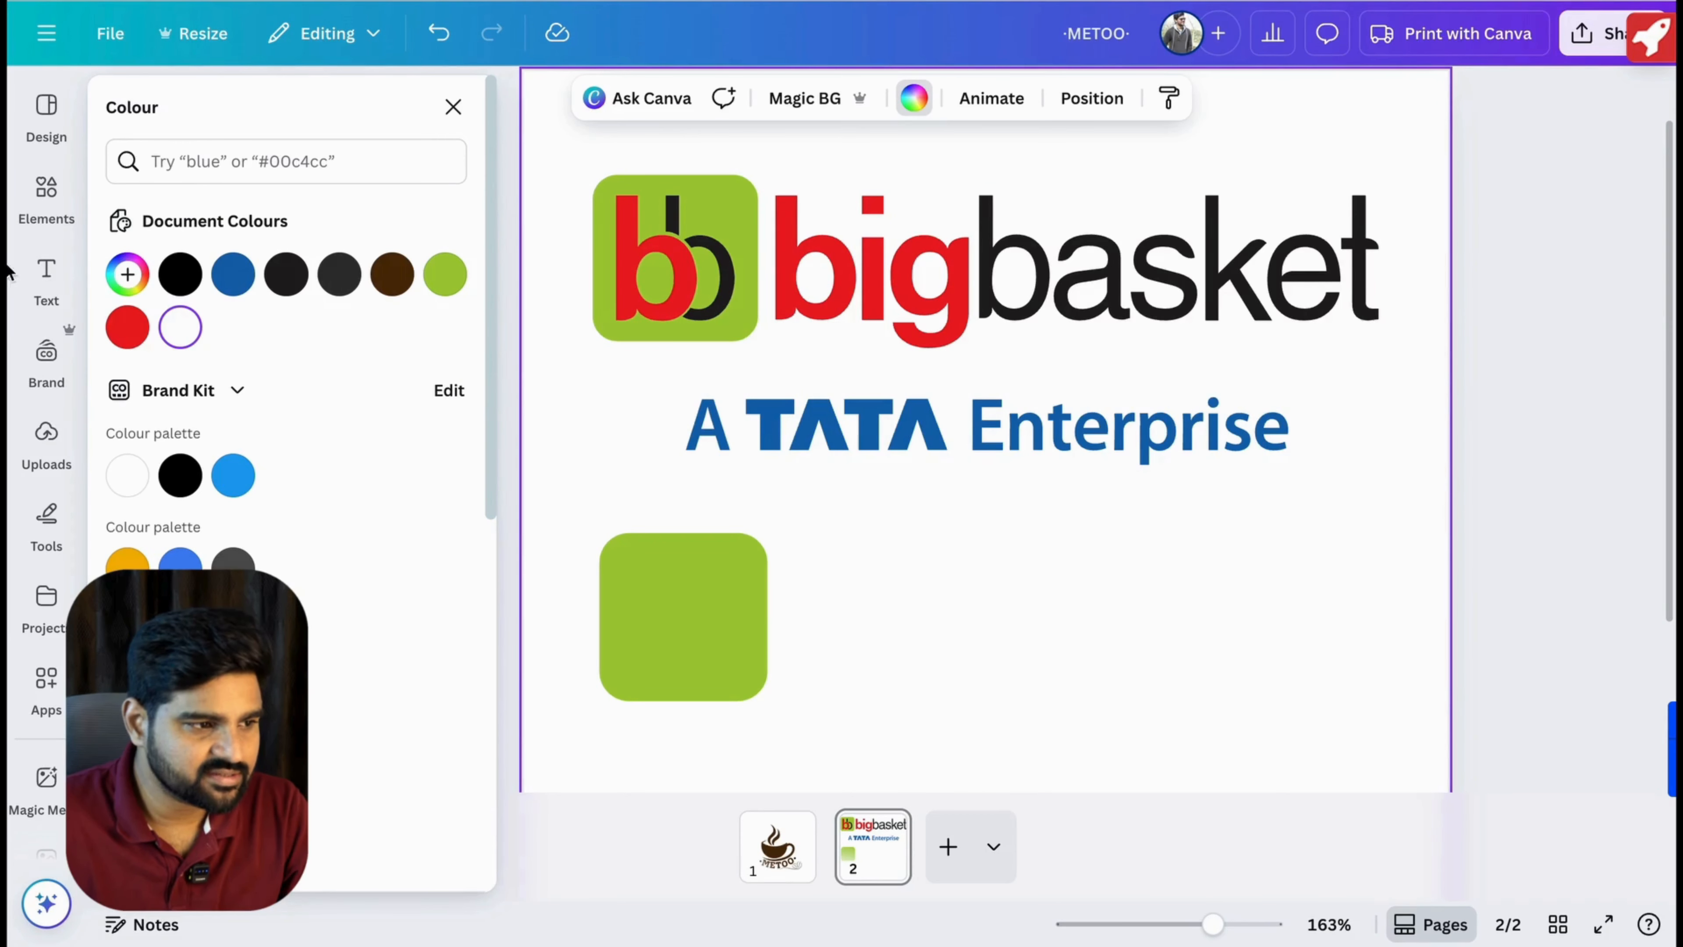
Add a Title-style text reading "b" and place it beside the green square.
{"action": "left_click", "coordinate": [47, 278]}
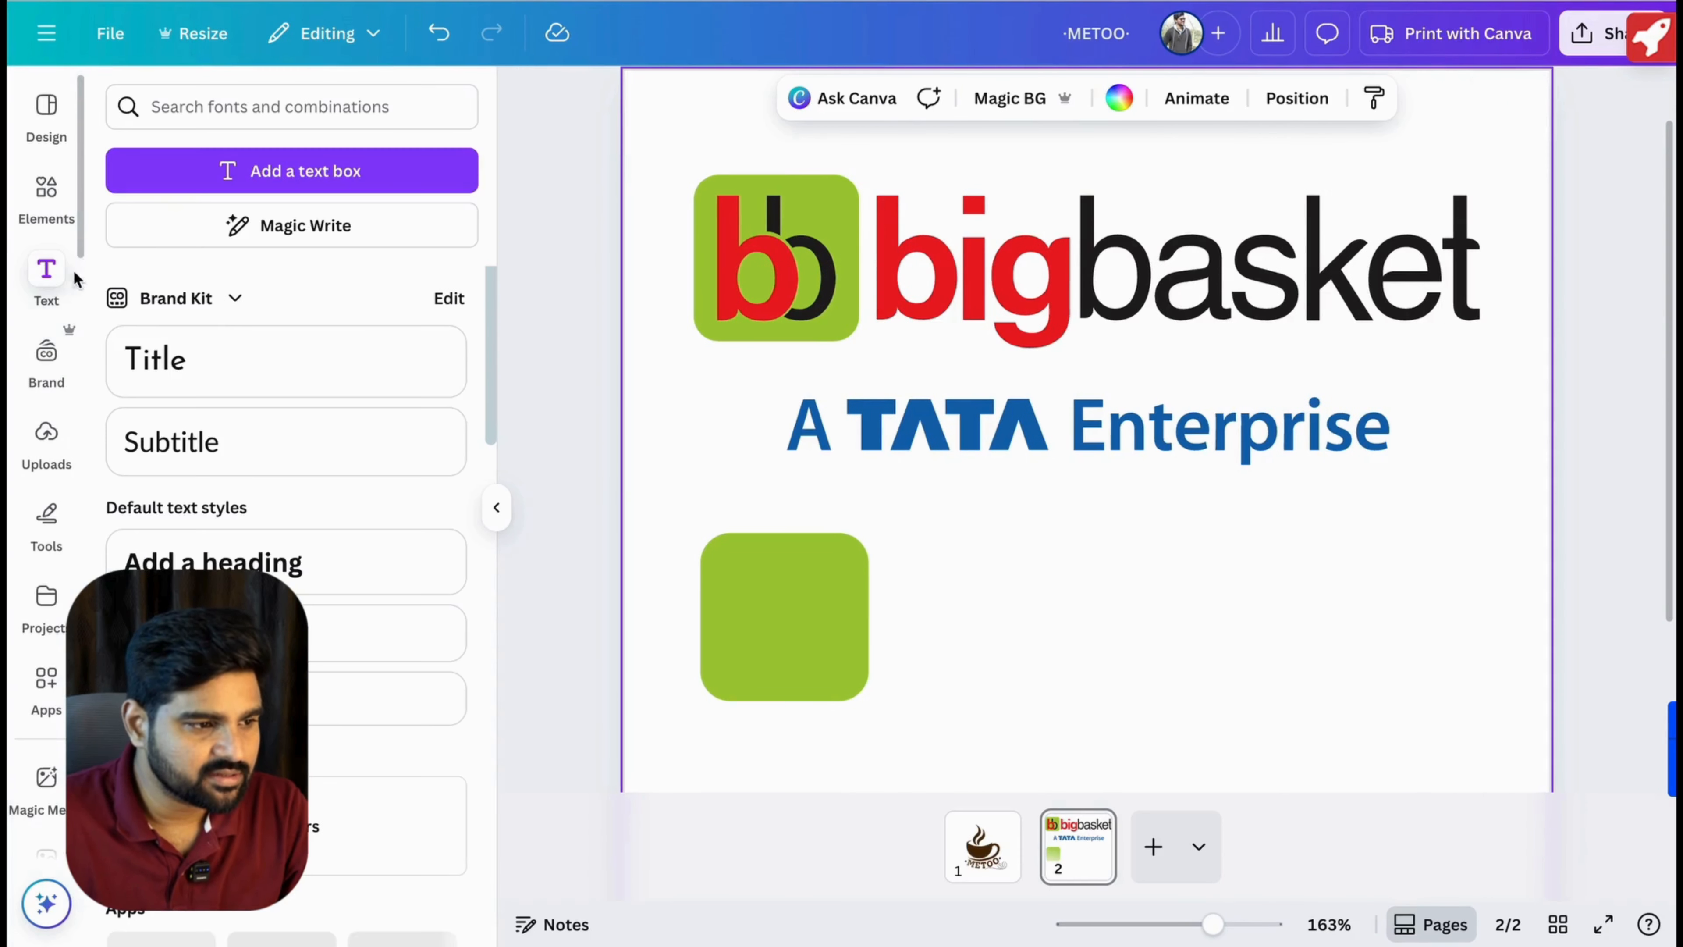
{"action": "left_click", "coordinate": [224, 362]}
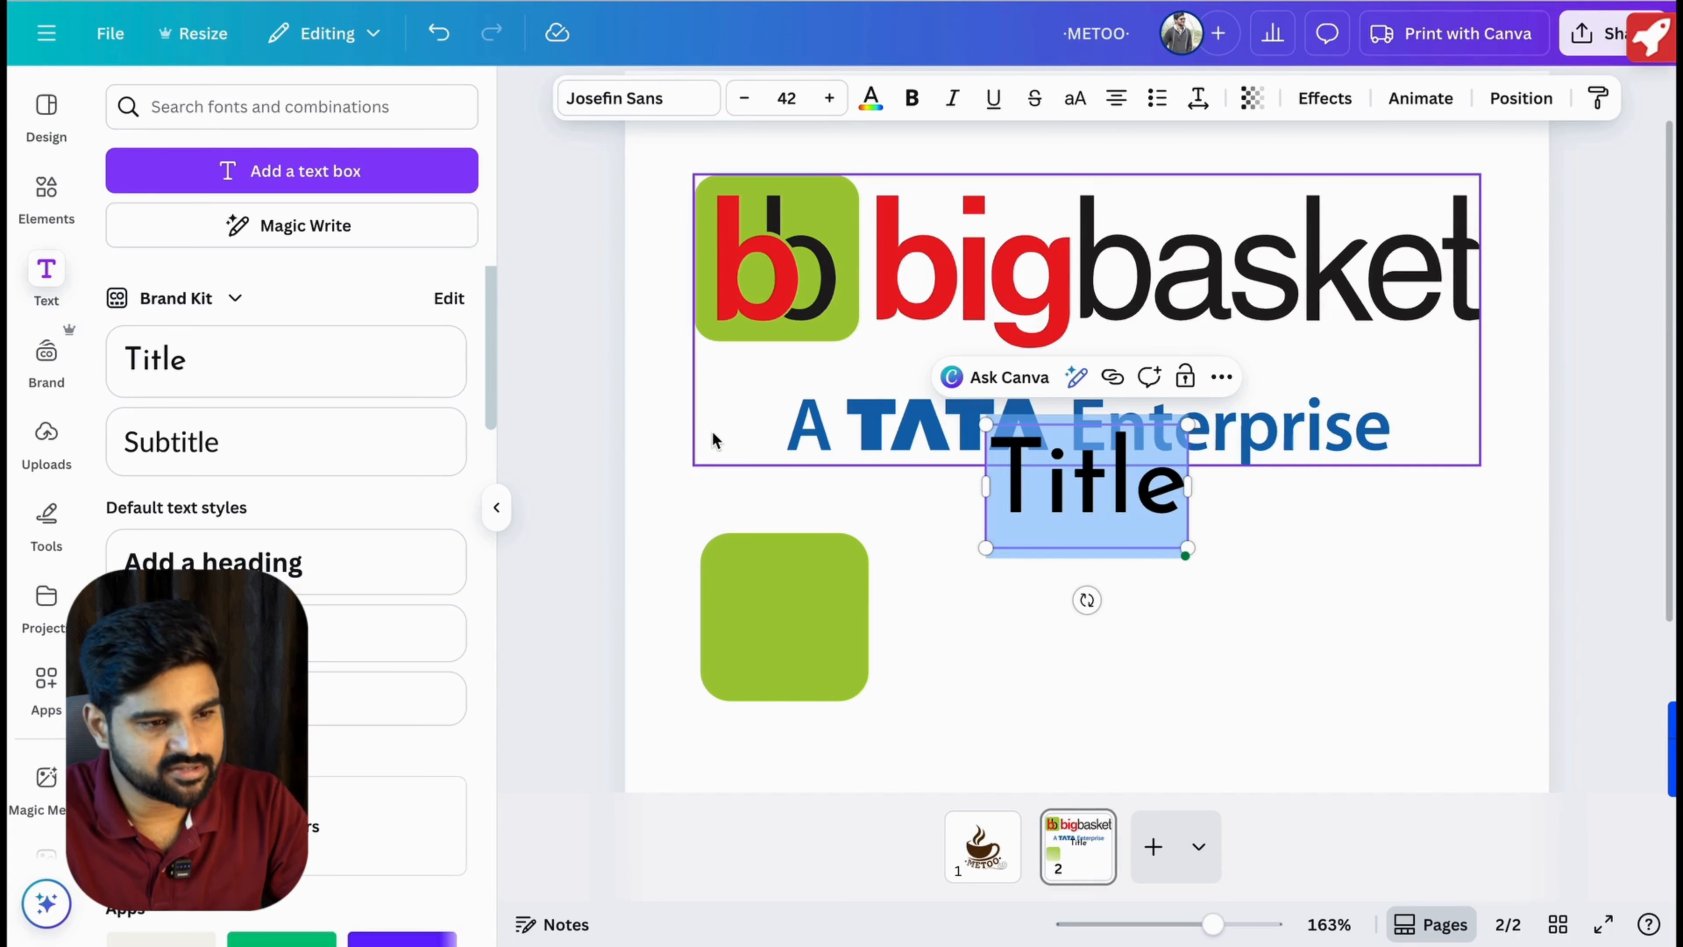
{"action": "type", "text": "b"}
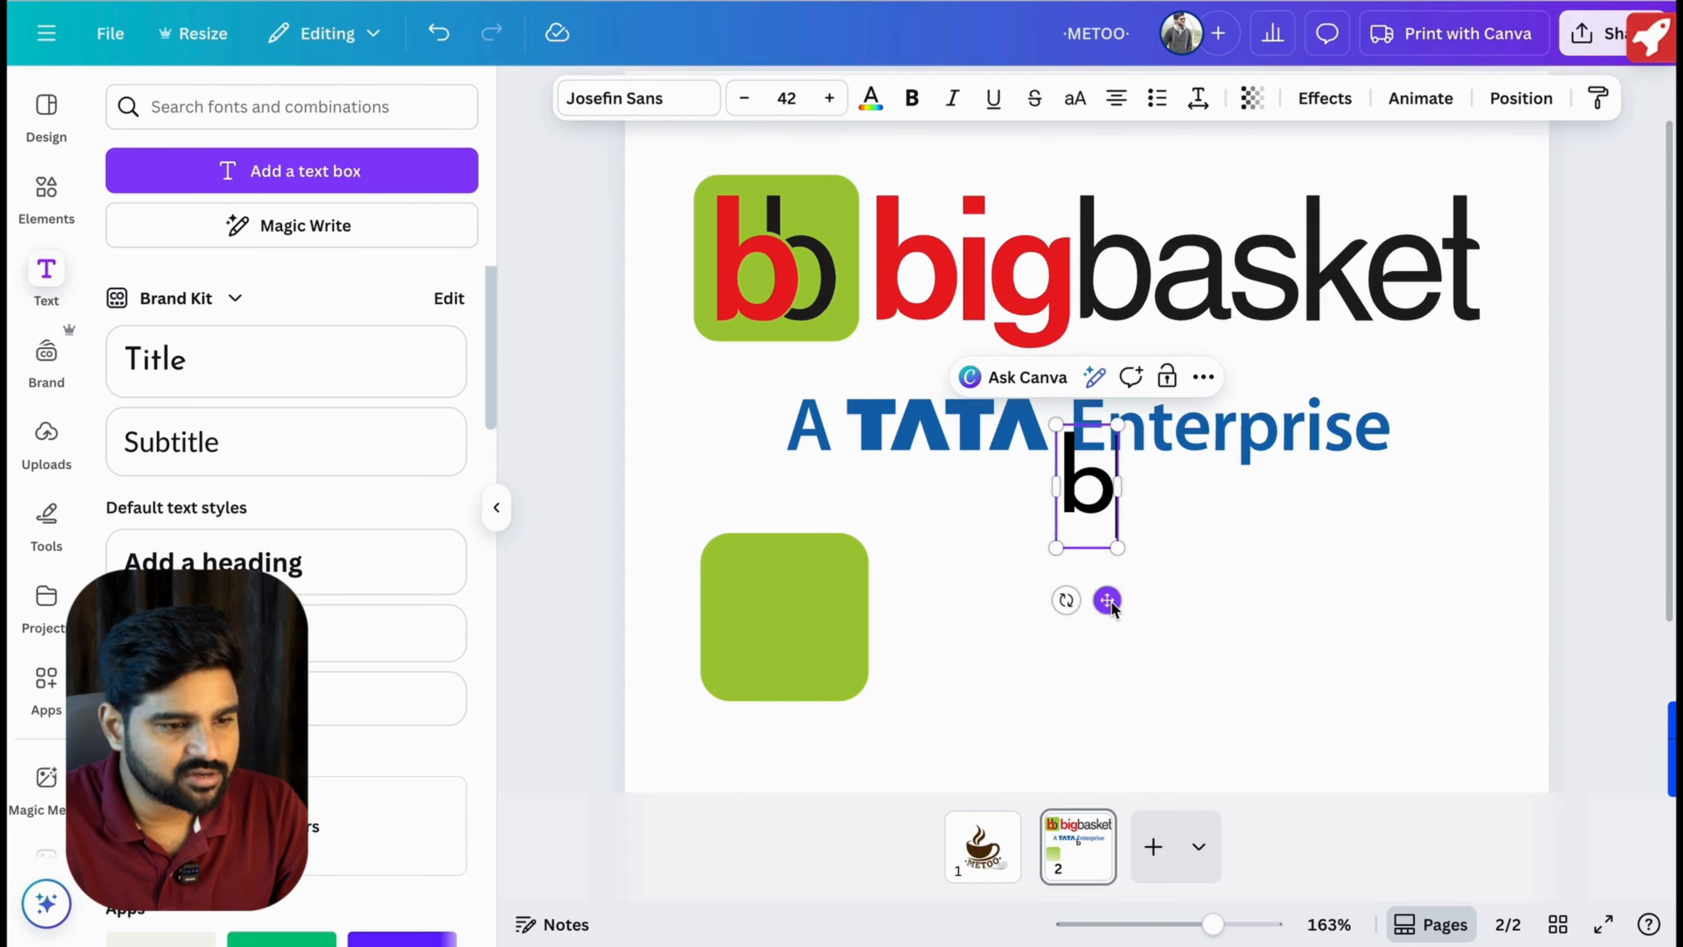
{"action": "left_click", "coordinate": [1155, 656]}
{"action": "left_click_drag", "start_coordinate": [1063, 613], "coordinate": [1010, 633]}
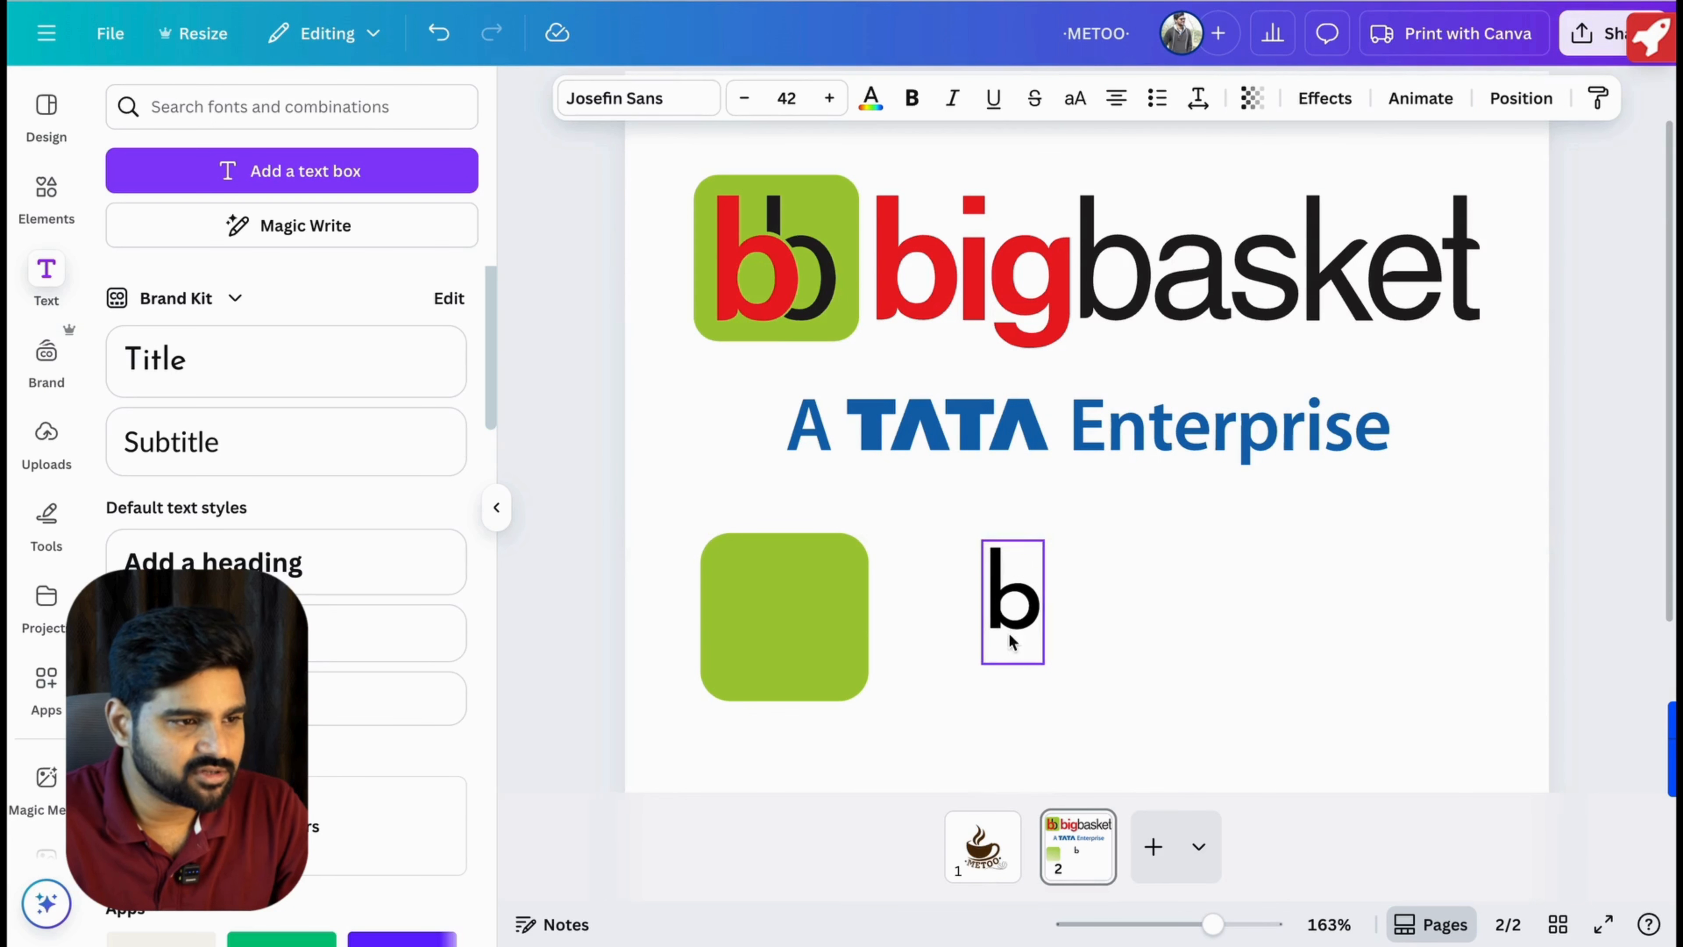
Try Bugaki on the letter b, then set its font to Open Sauce.
{"action": "left_click", "coordinate": [639, 97]}
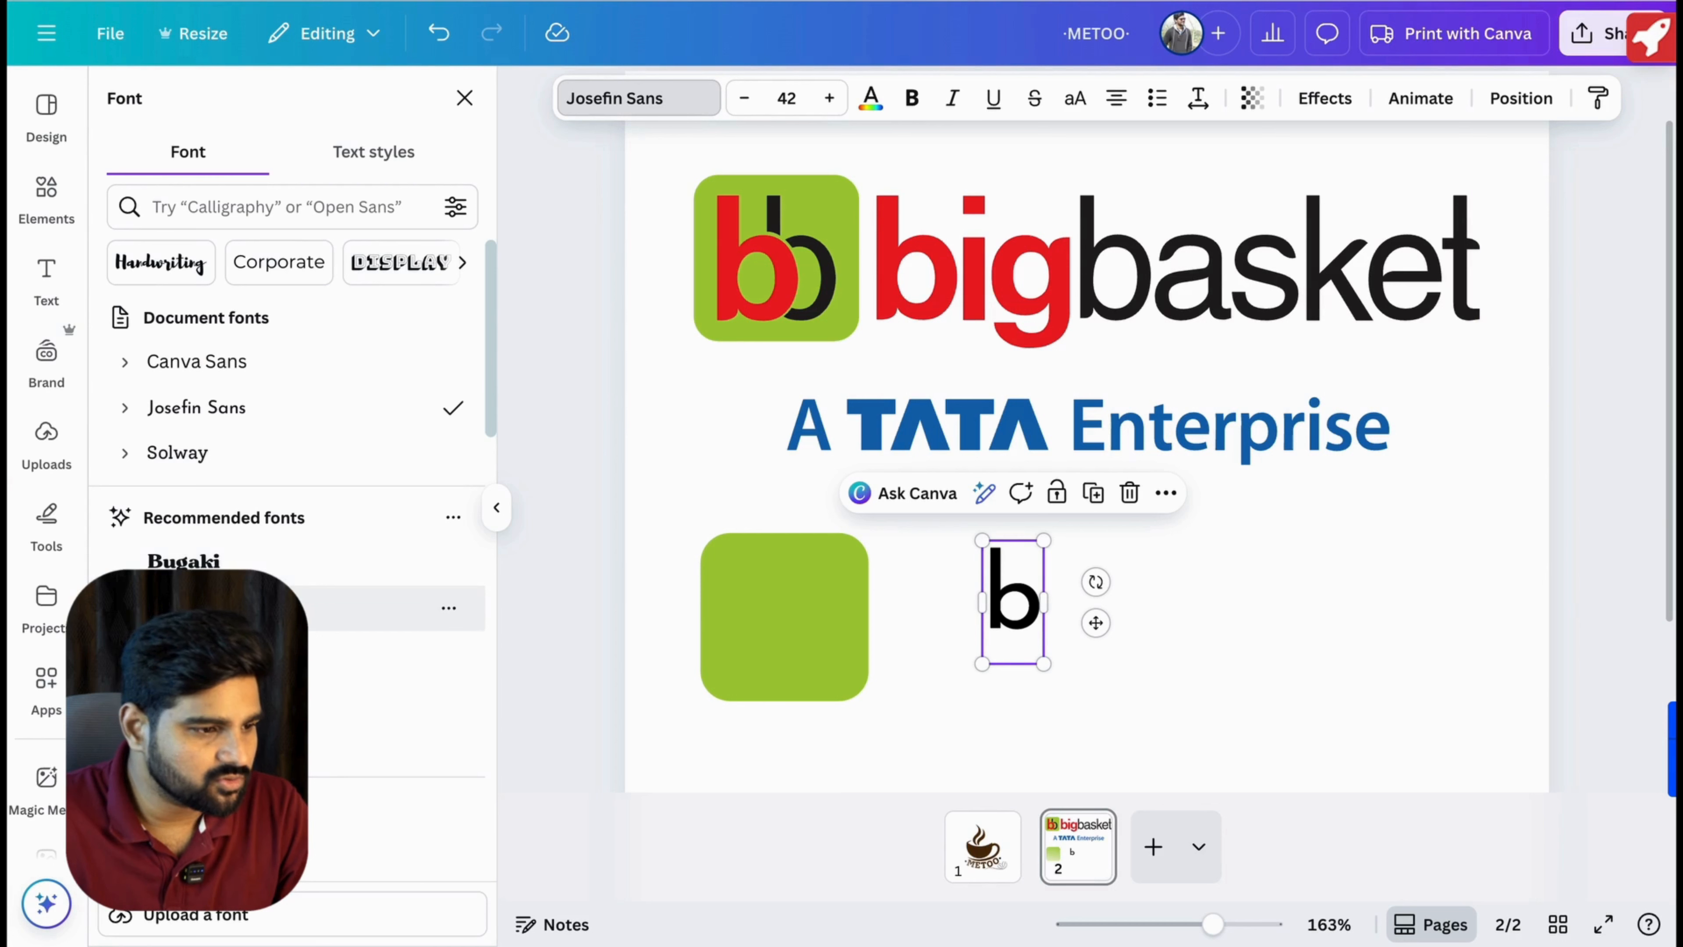
{"action": "left_click", "coordinate": [237, 550]}
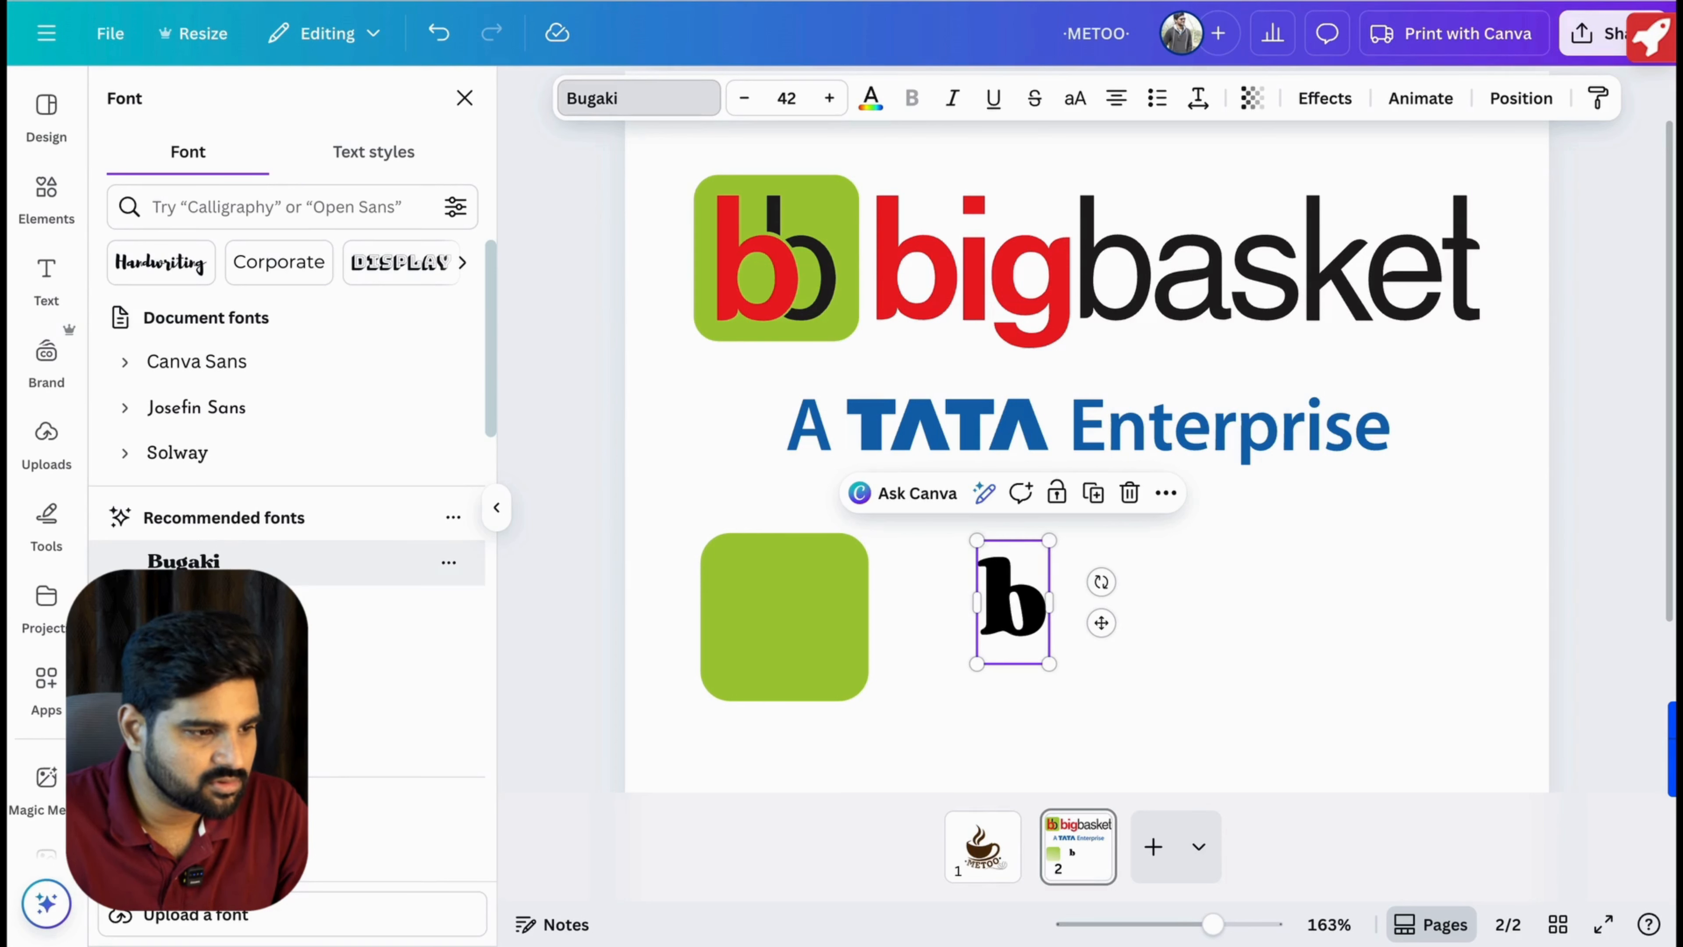
{"action": "left_click", "coordinate": [265, 608]}
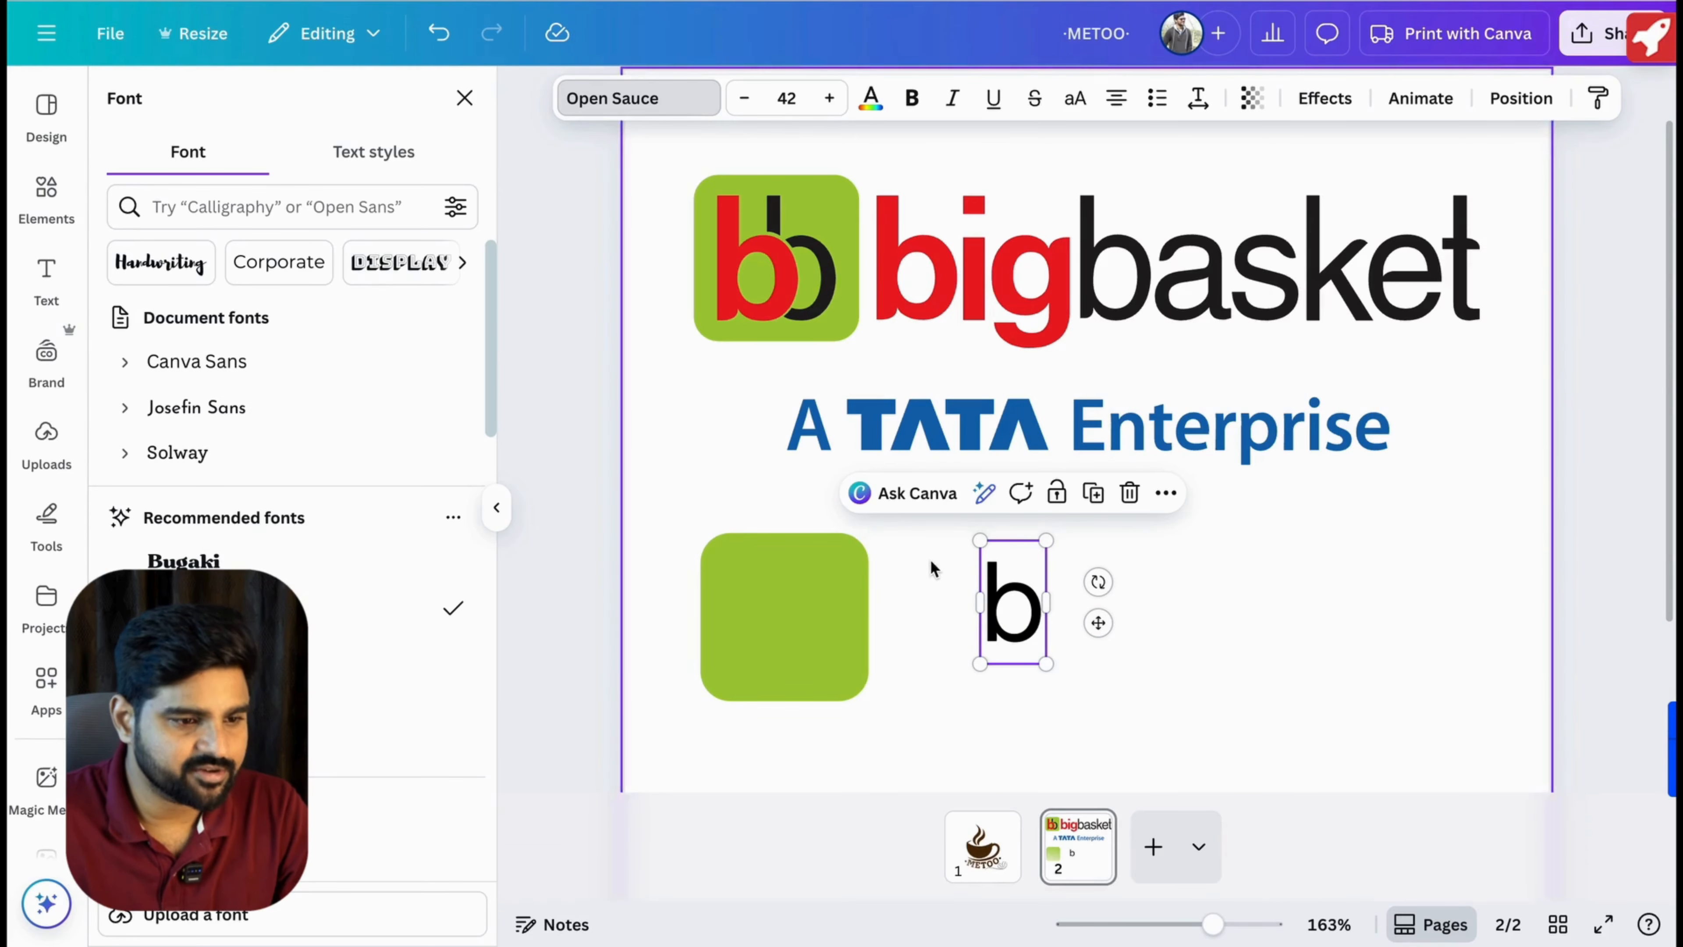
{"action": "double_click", "coordinate": [1025, 614]}
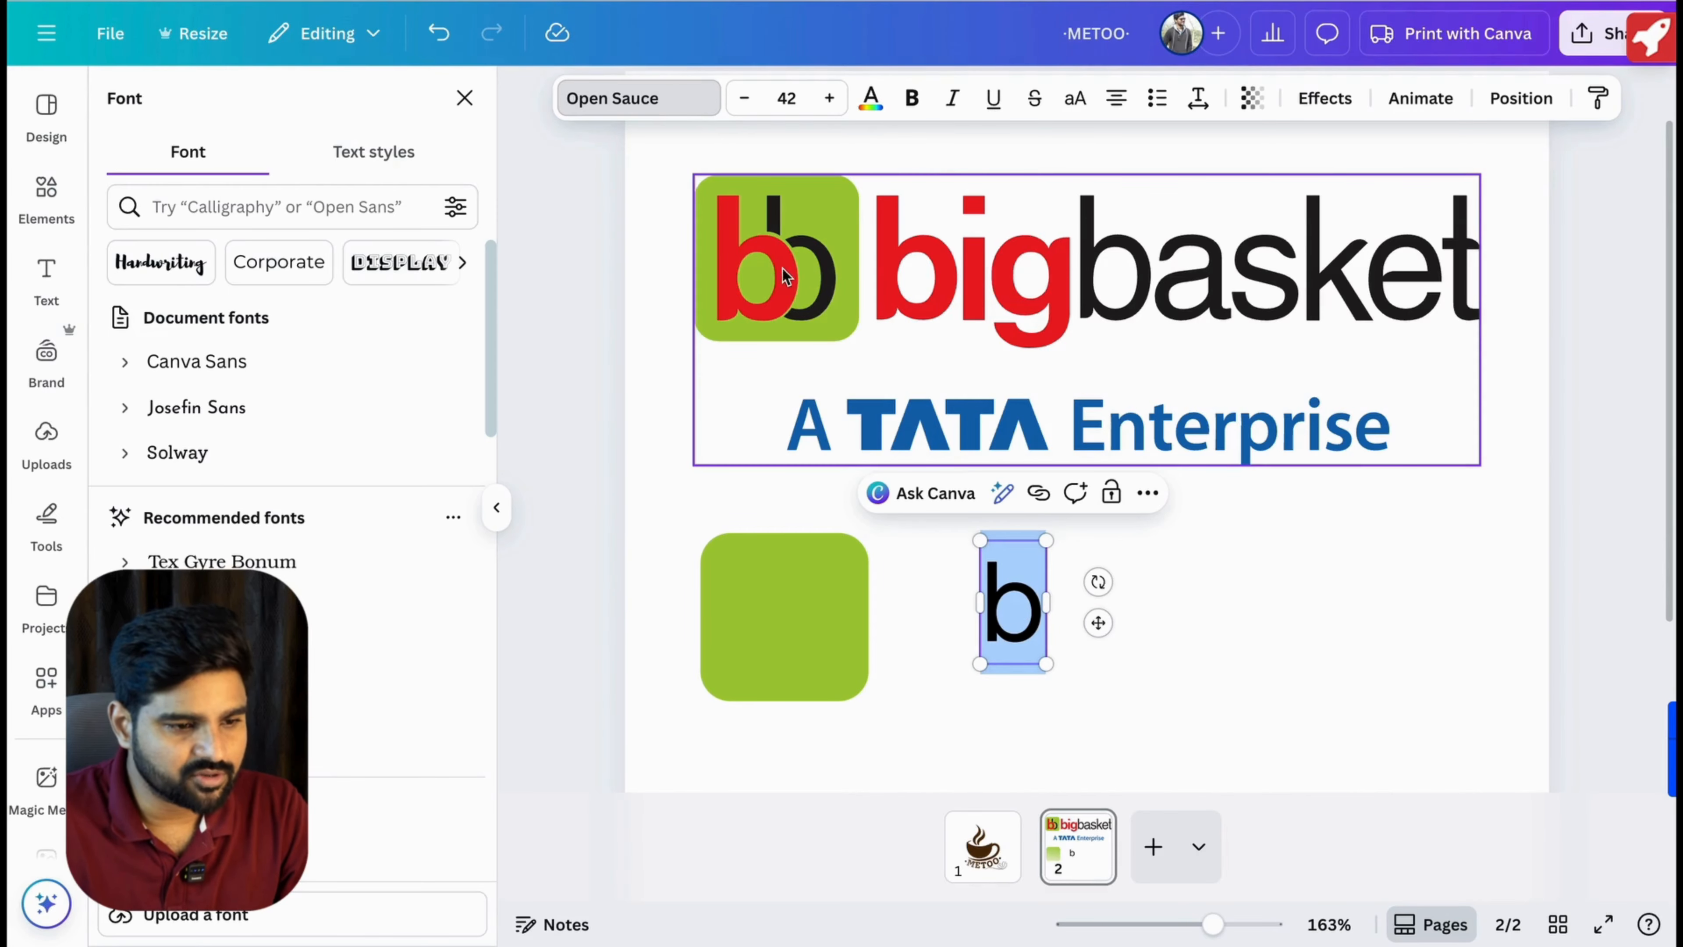
{"action": "left_click", "coordinate": [966, 669]}
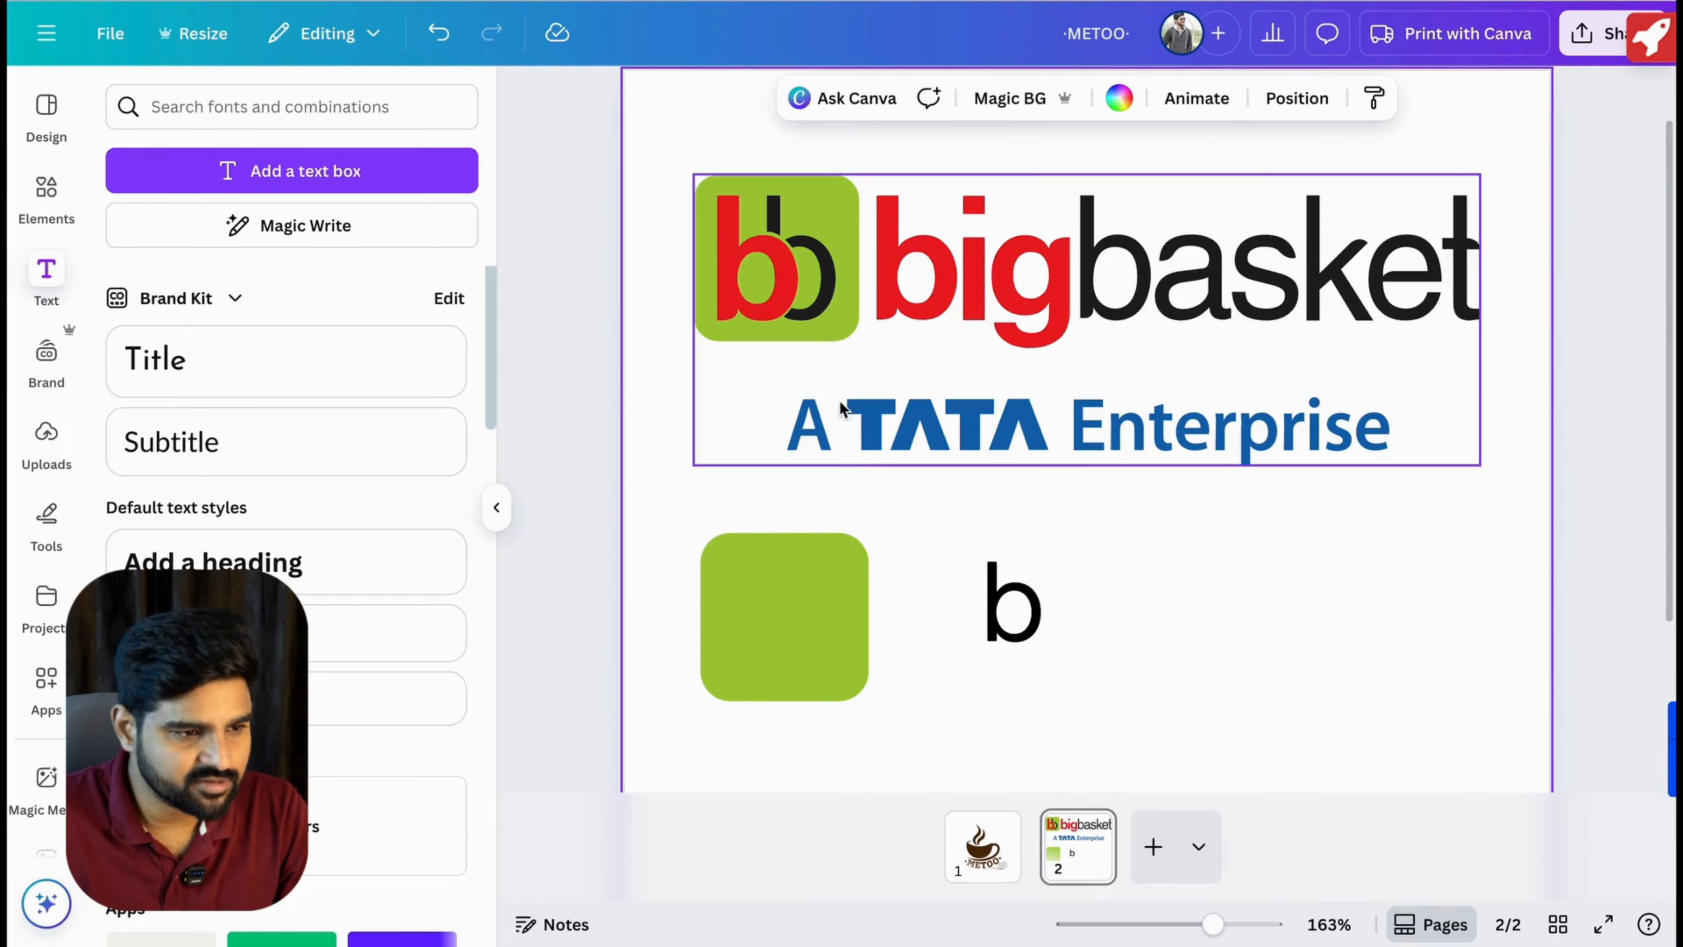
Make the letter b bold and colour it with the document red.
{"action": "double_click", "coordinate": [1015, 614]}
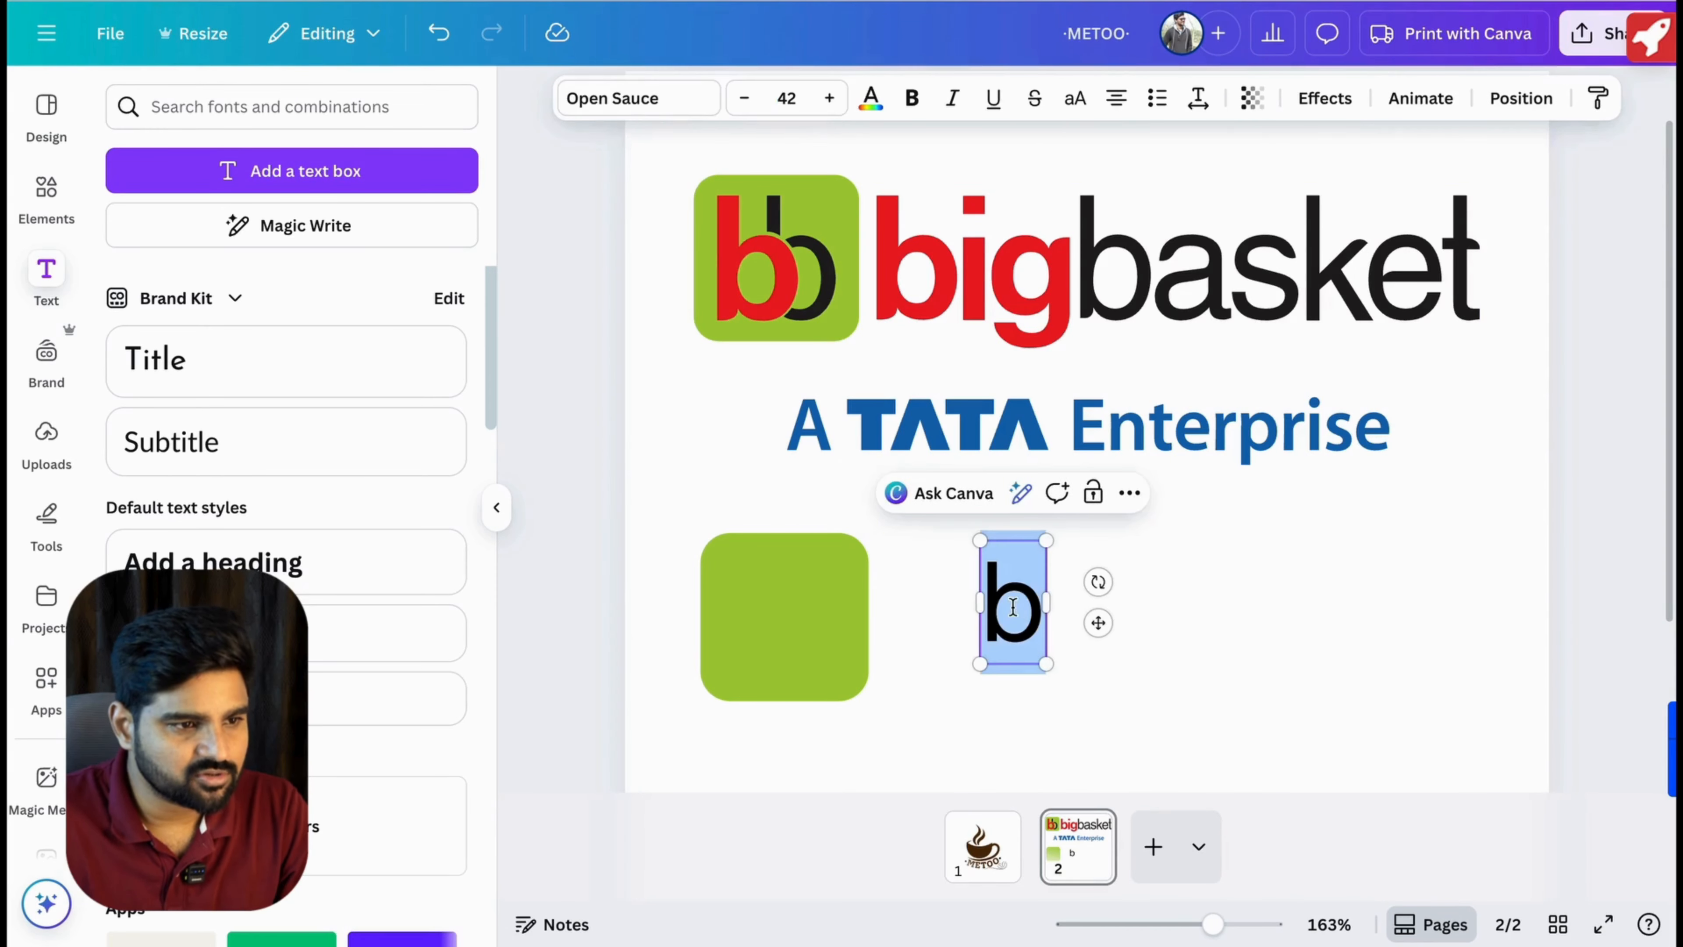
{"action": "left_click", "coordinate": [909, 103]}
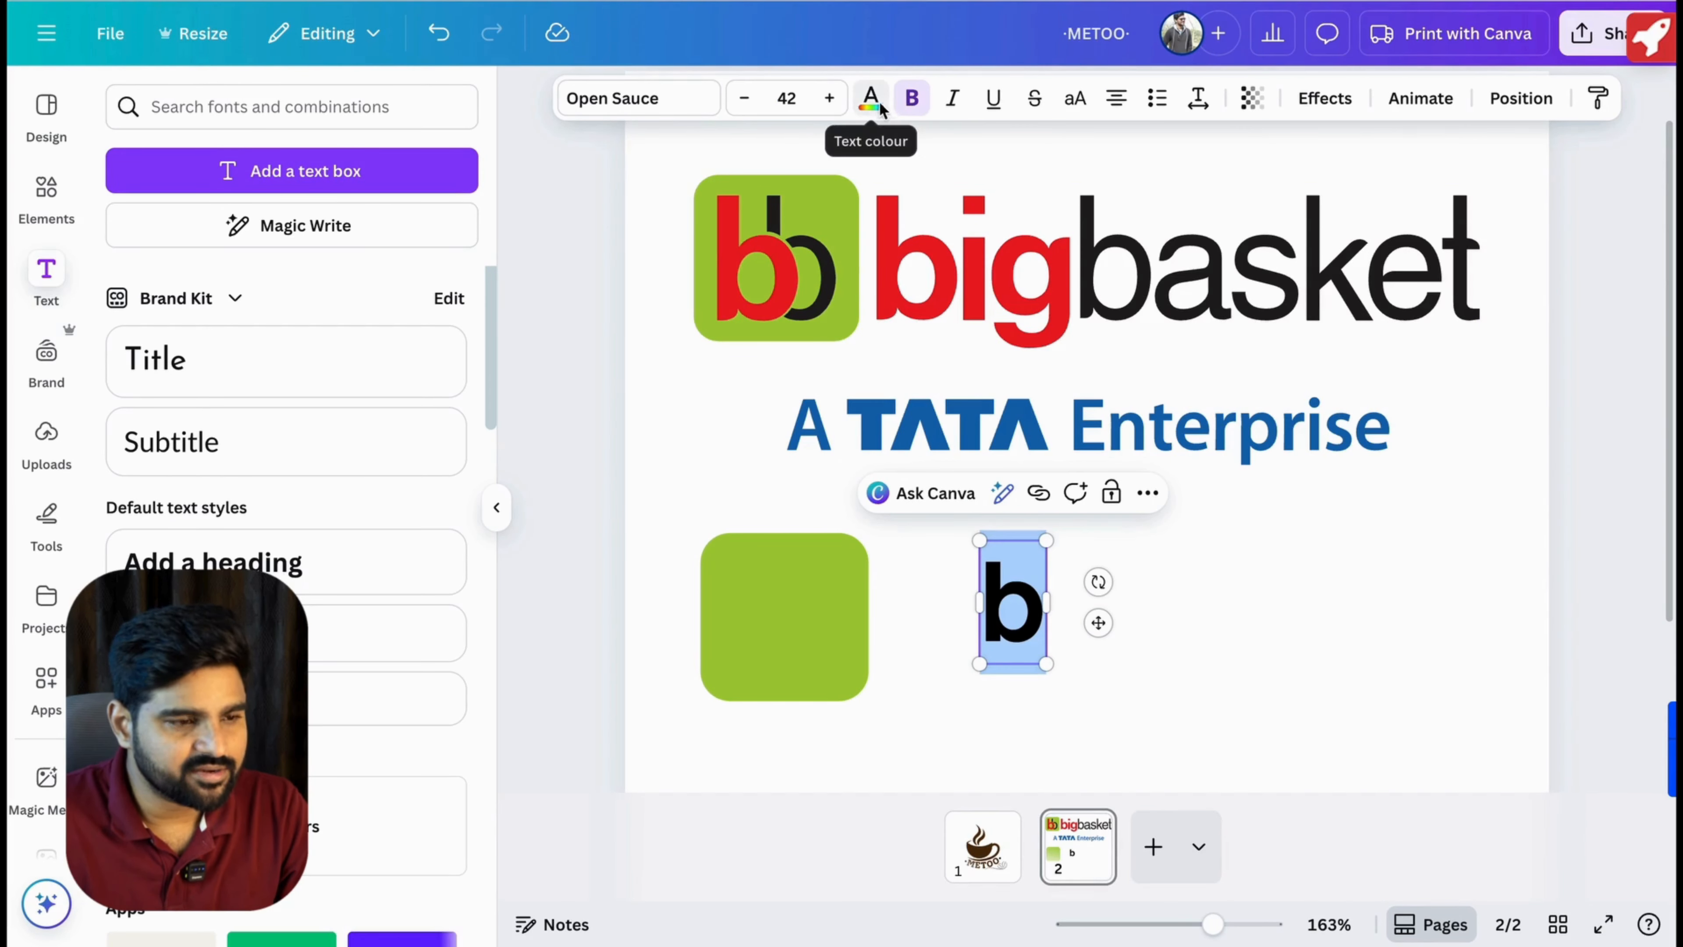
{"action": "left_click", "coordinate": [878, 104]}
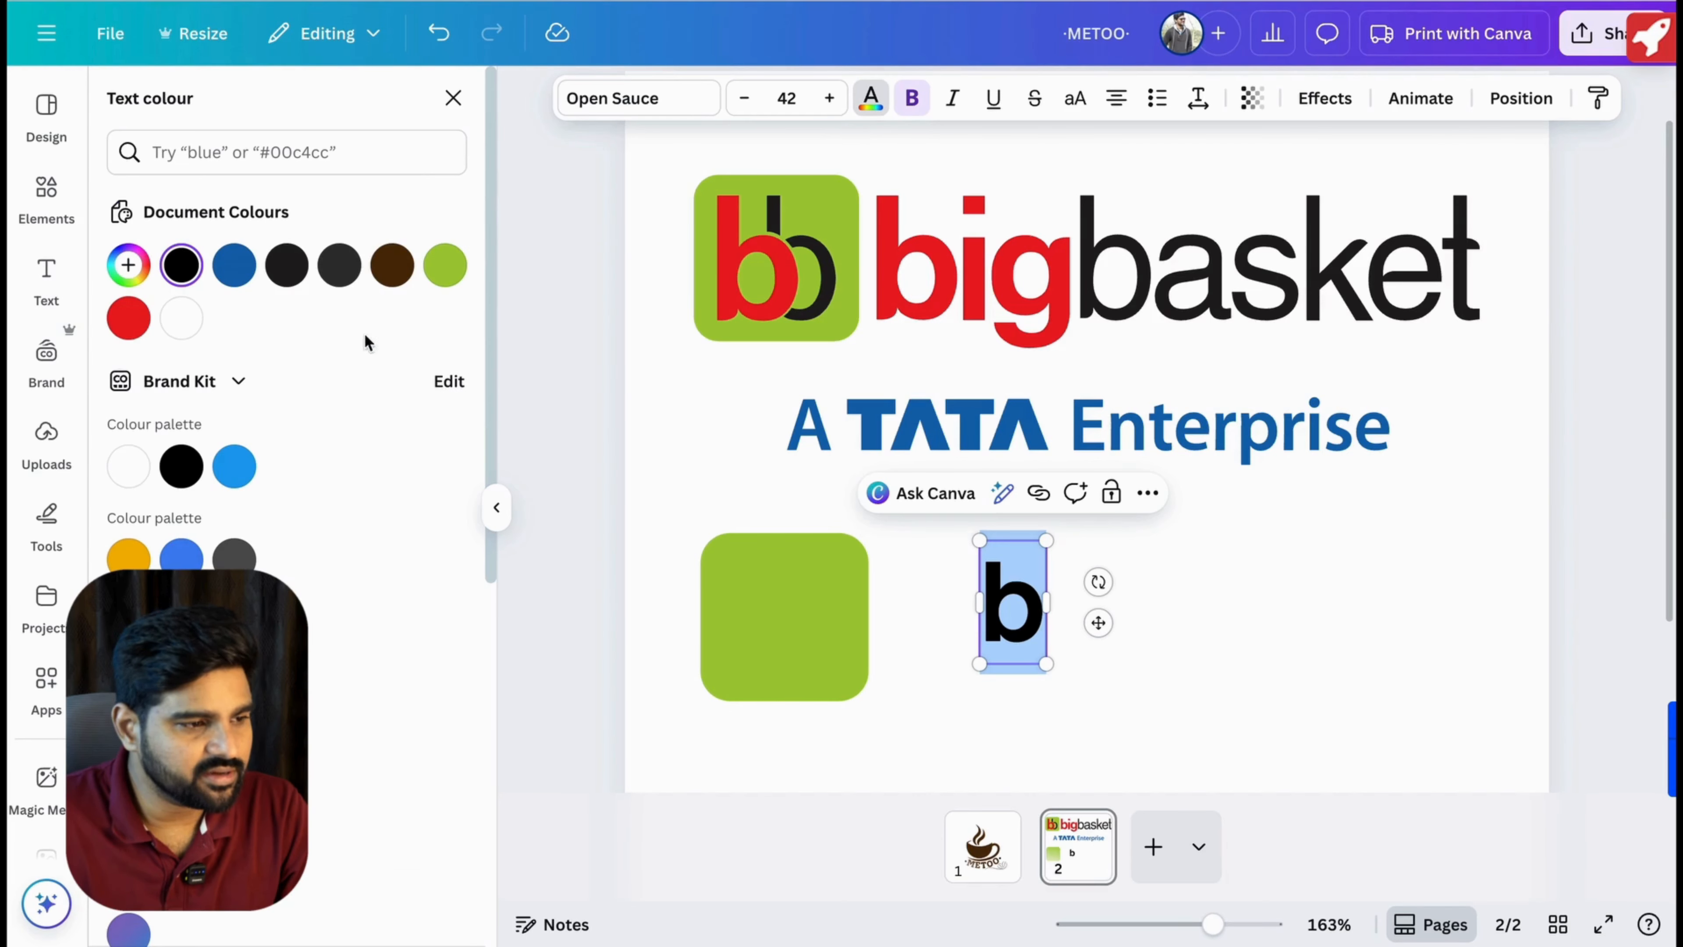
{"action": "left_click", "coordinate": [128, 319]}
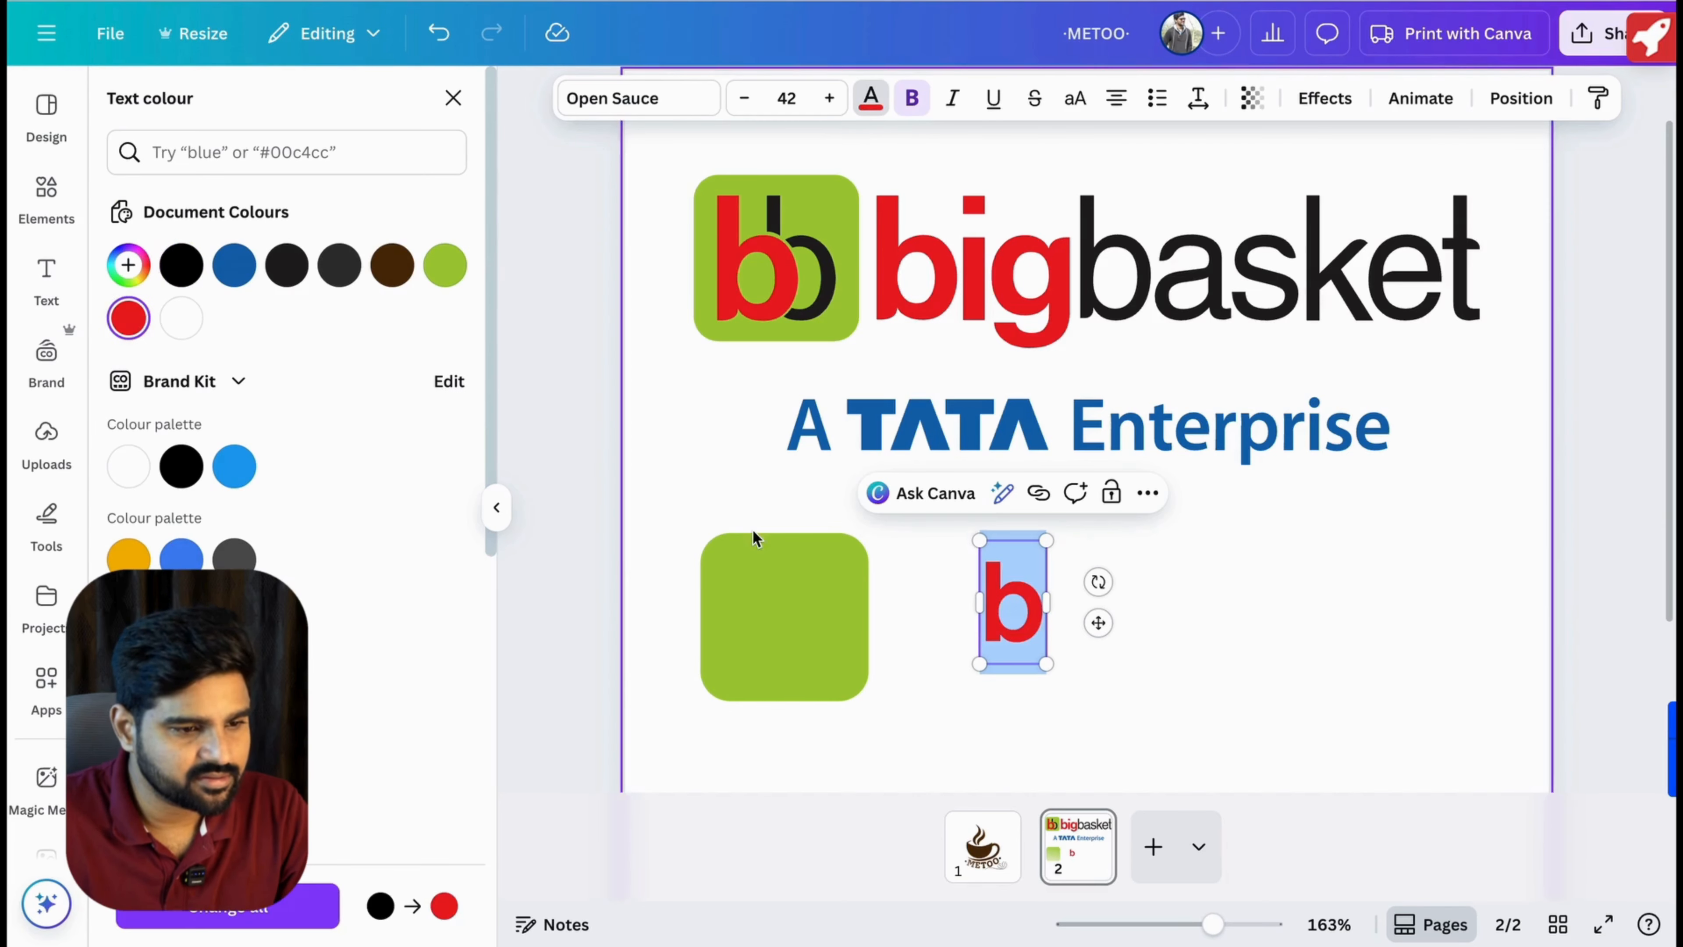
{"action": "left_click", "coordinate": [874, 604]}
Place the red b over the original tile's red b and enlarge it to size 64.8 to match.
{"action": "left_click_drag", "start_coordinate": [1020, 564], "coordinate": [755, 252]}
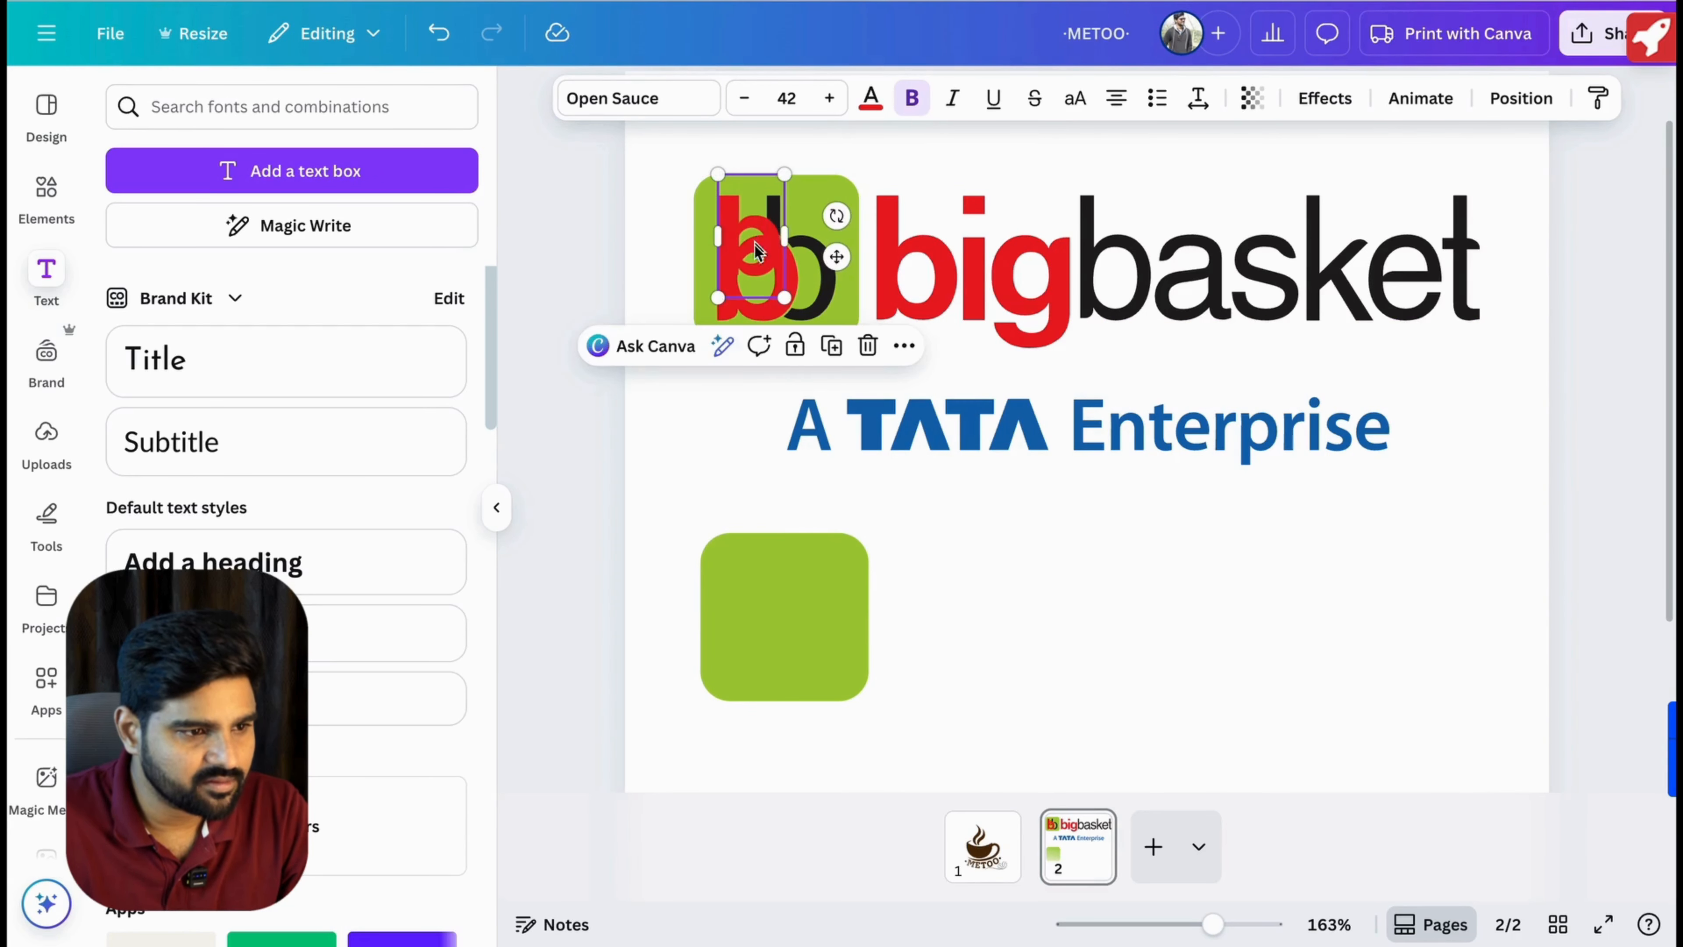
{"action": "scroll", "coordinate": [748, 267], "scroll_direction": "up", "scroll_amount": 5}
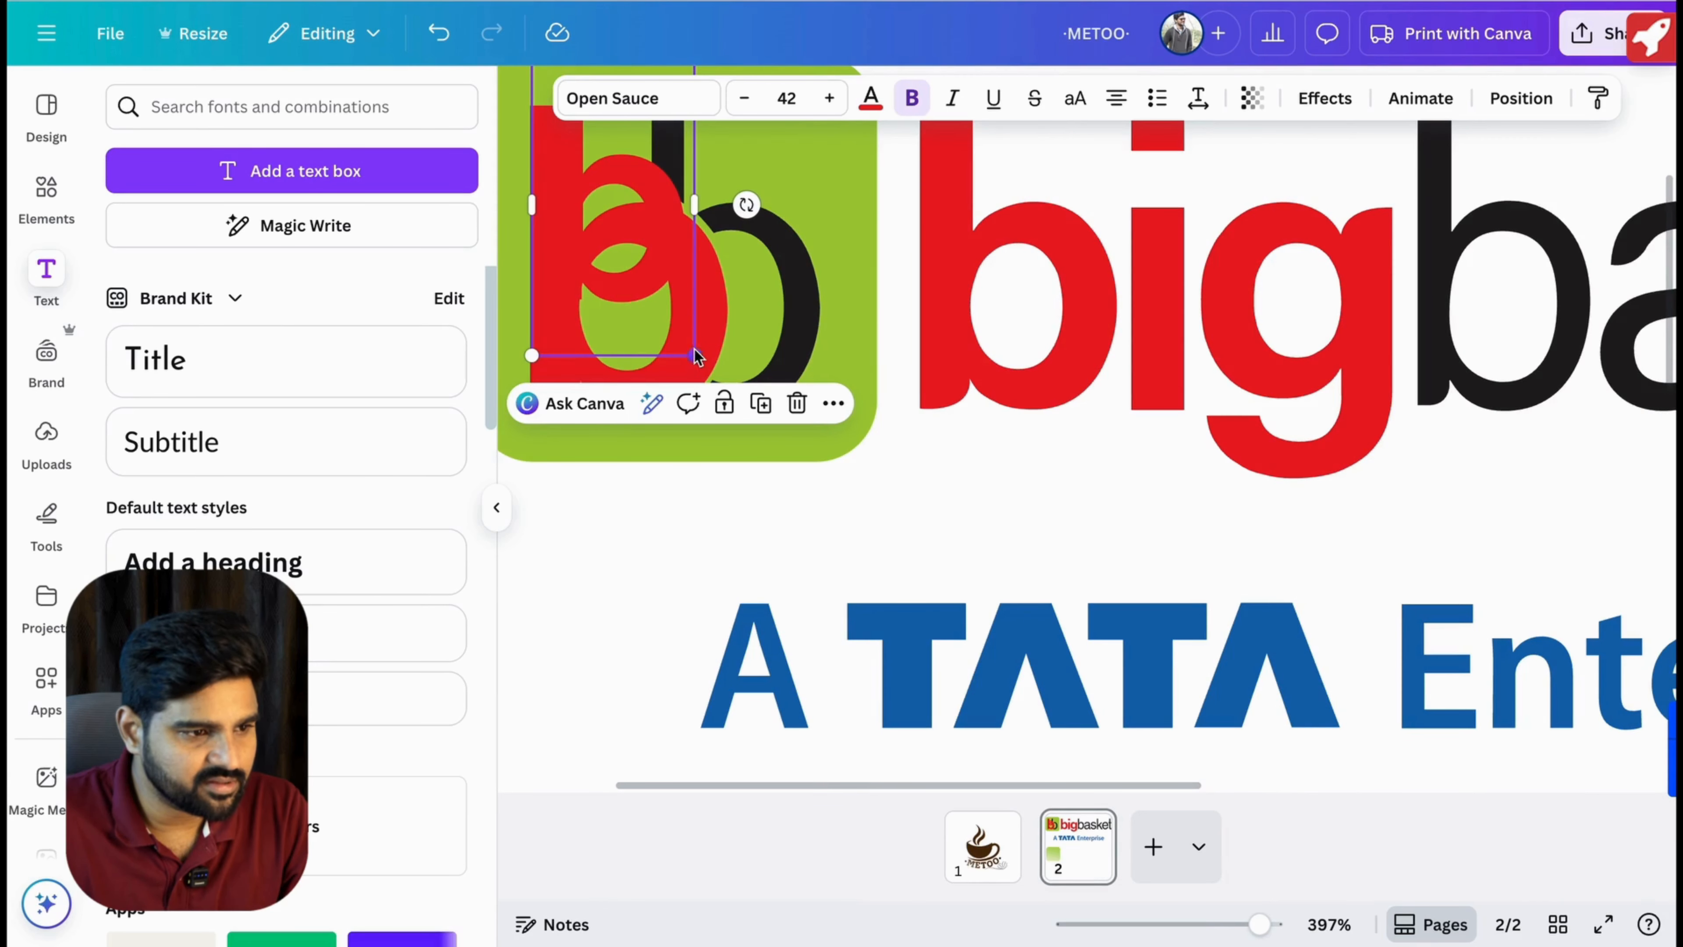
{"action": "scroll", "coordinate": [696, 355], "scroll_direction": "up", "scroll_amount": 3}
{"action": "left_click_drag", "start_coordinate": [695, 564], "coordinate": [751, 673]}
{"action": "scroll", "coordinate": [689, 636], "scroll_direction": "down", "scroll_amount": 5}
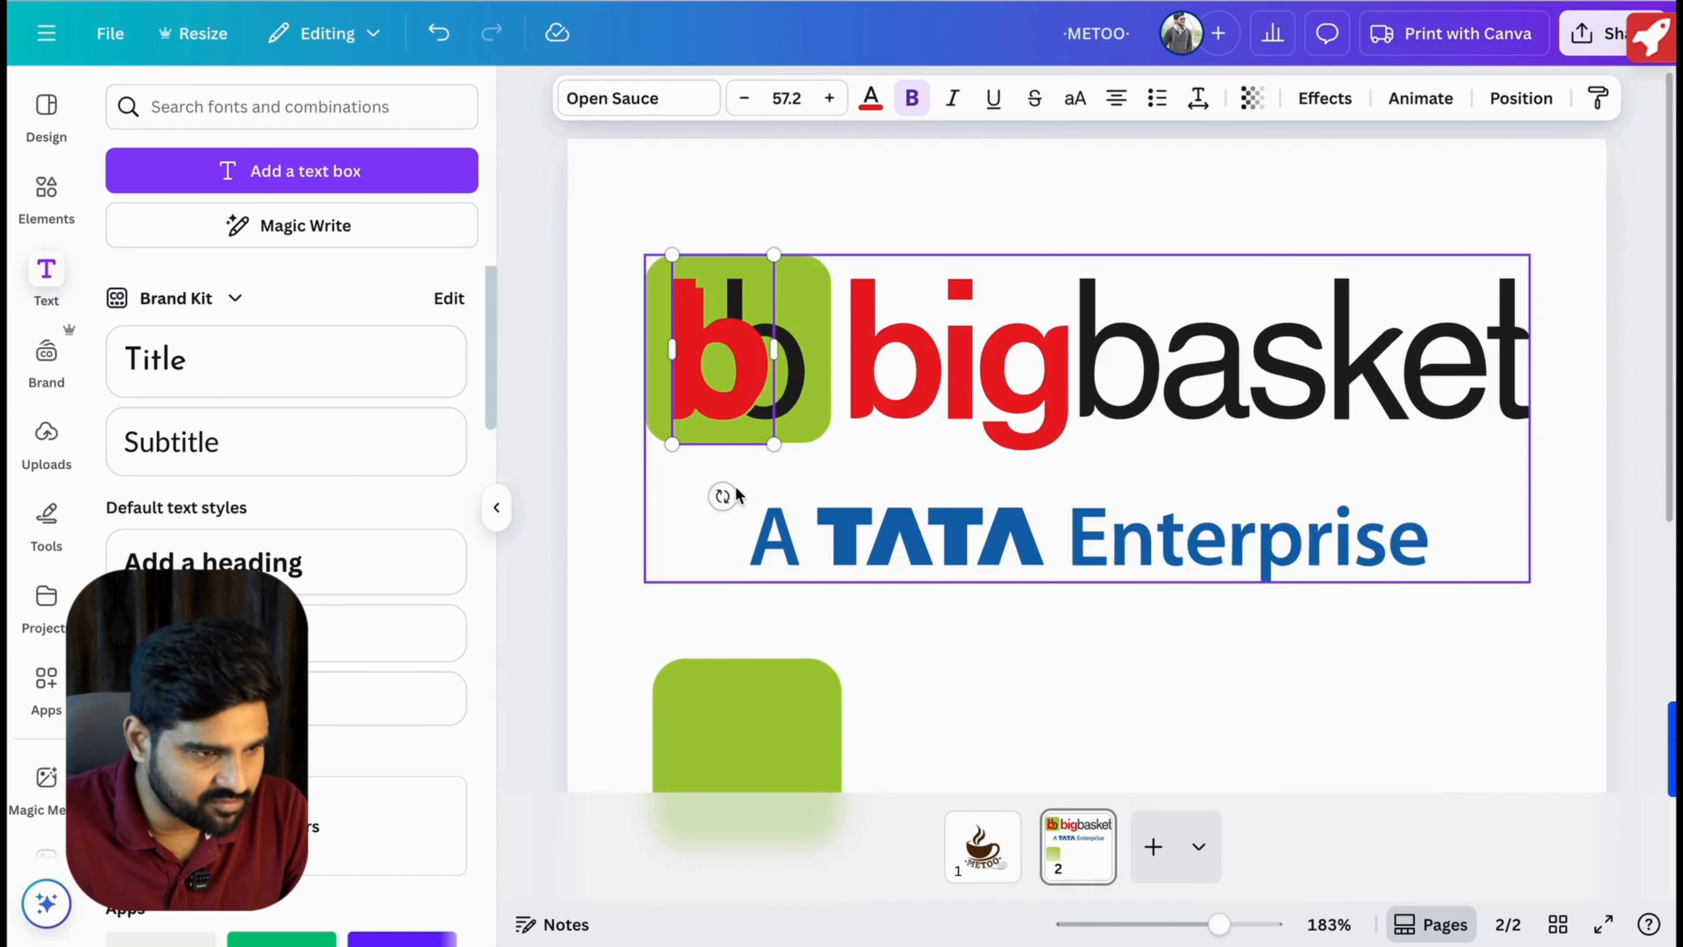
{"action": "left_click_drag", "start_coordinate": [744, 376], "coordinate": [735, 376]}
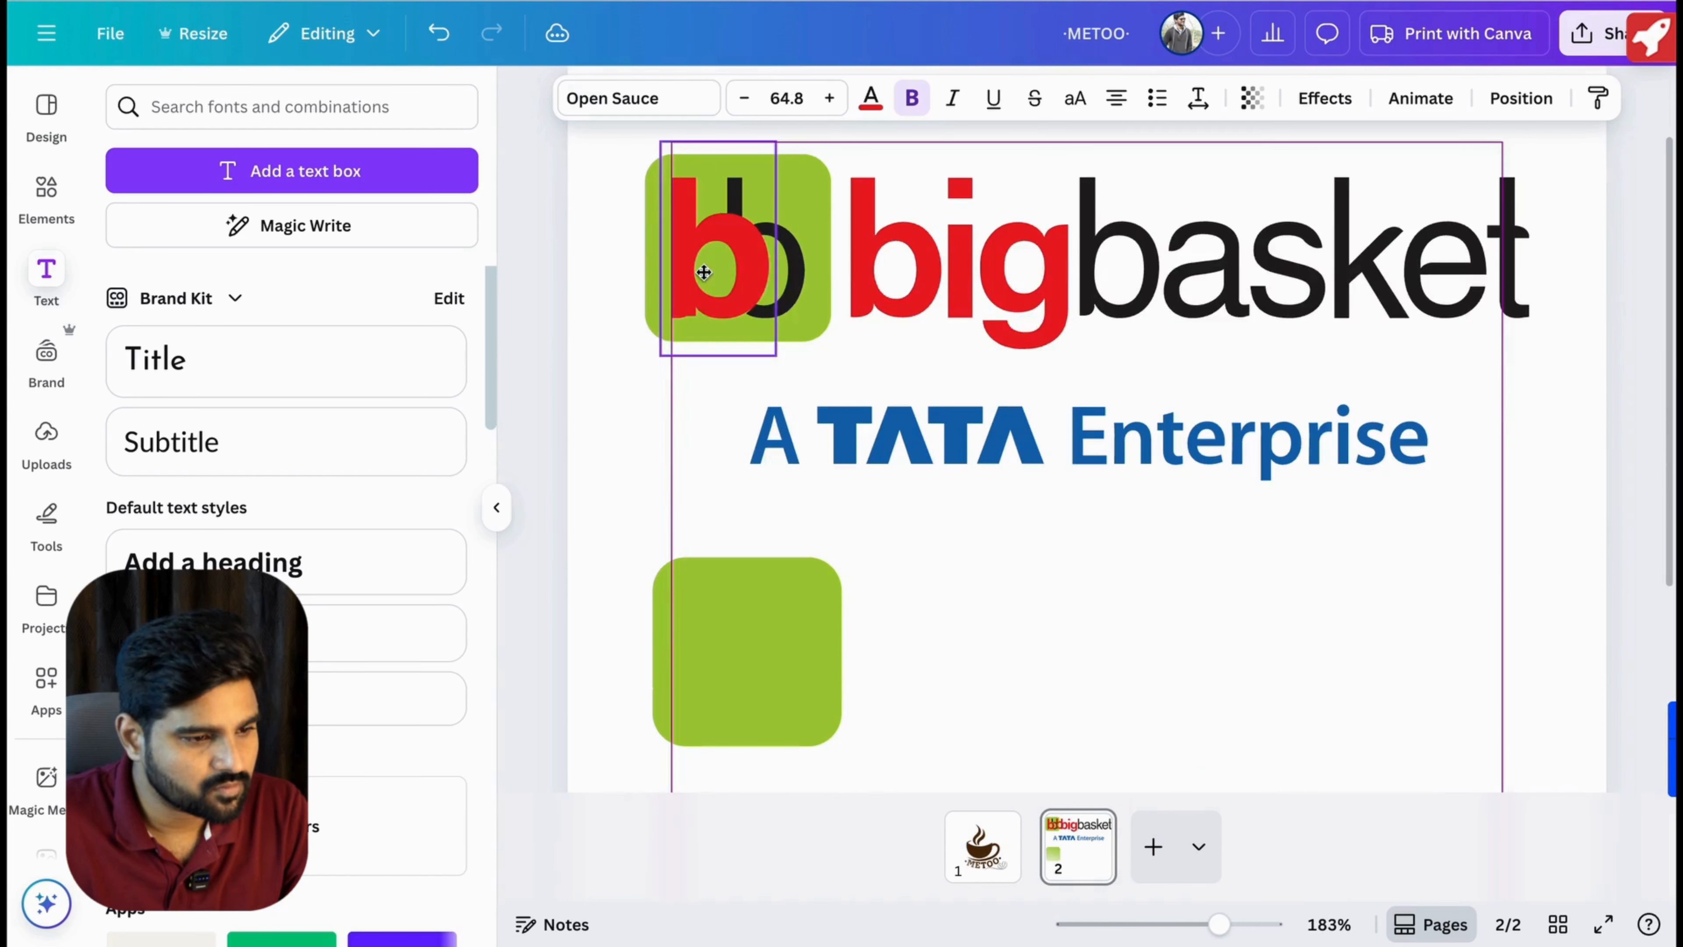
Move the resized red b onto the plain green square below the TATA line.
{"action": "left_click_drag", "start_coordinate": [703, 271], "coordinate": [720, 687]}
{"action": "scroll", "coordinate": [928, 607], "scroll_direction": "down", "scroll_amount": 3}
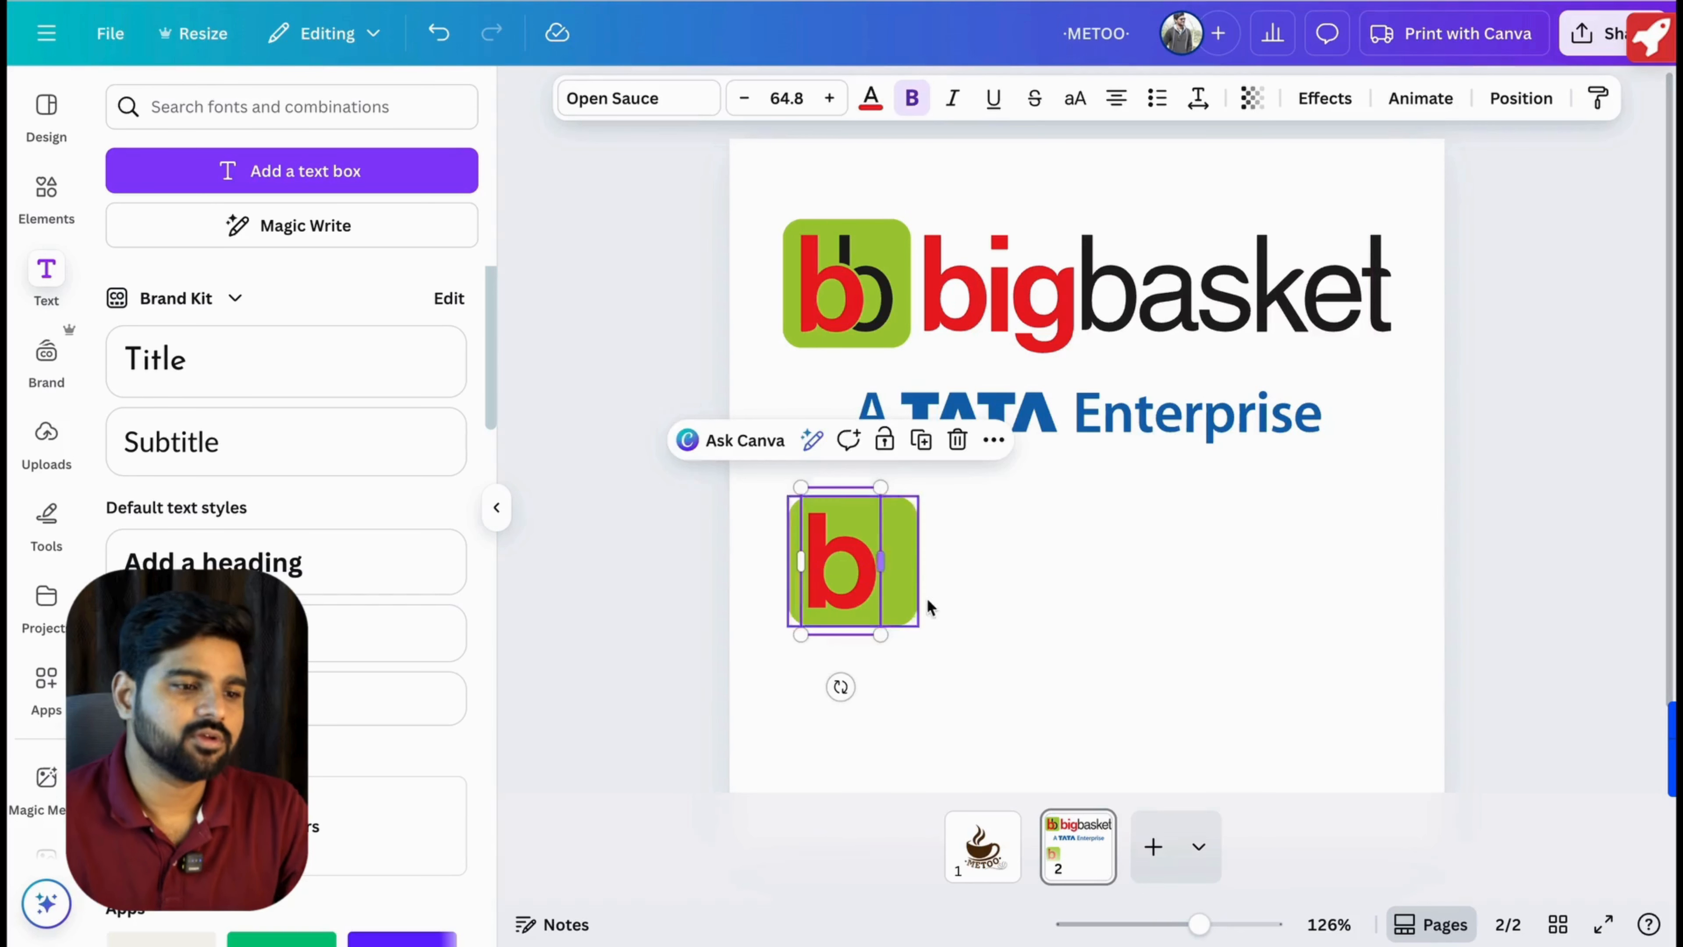
{"action": "left_click", "coordinate": [962, 612]}
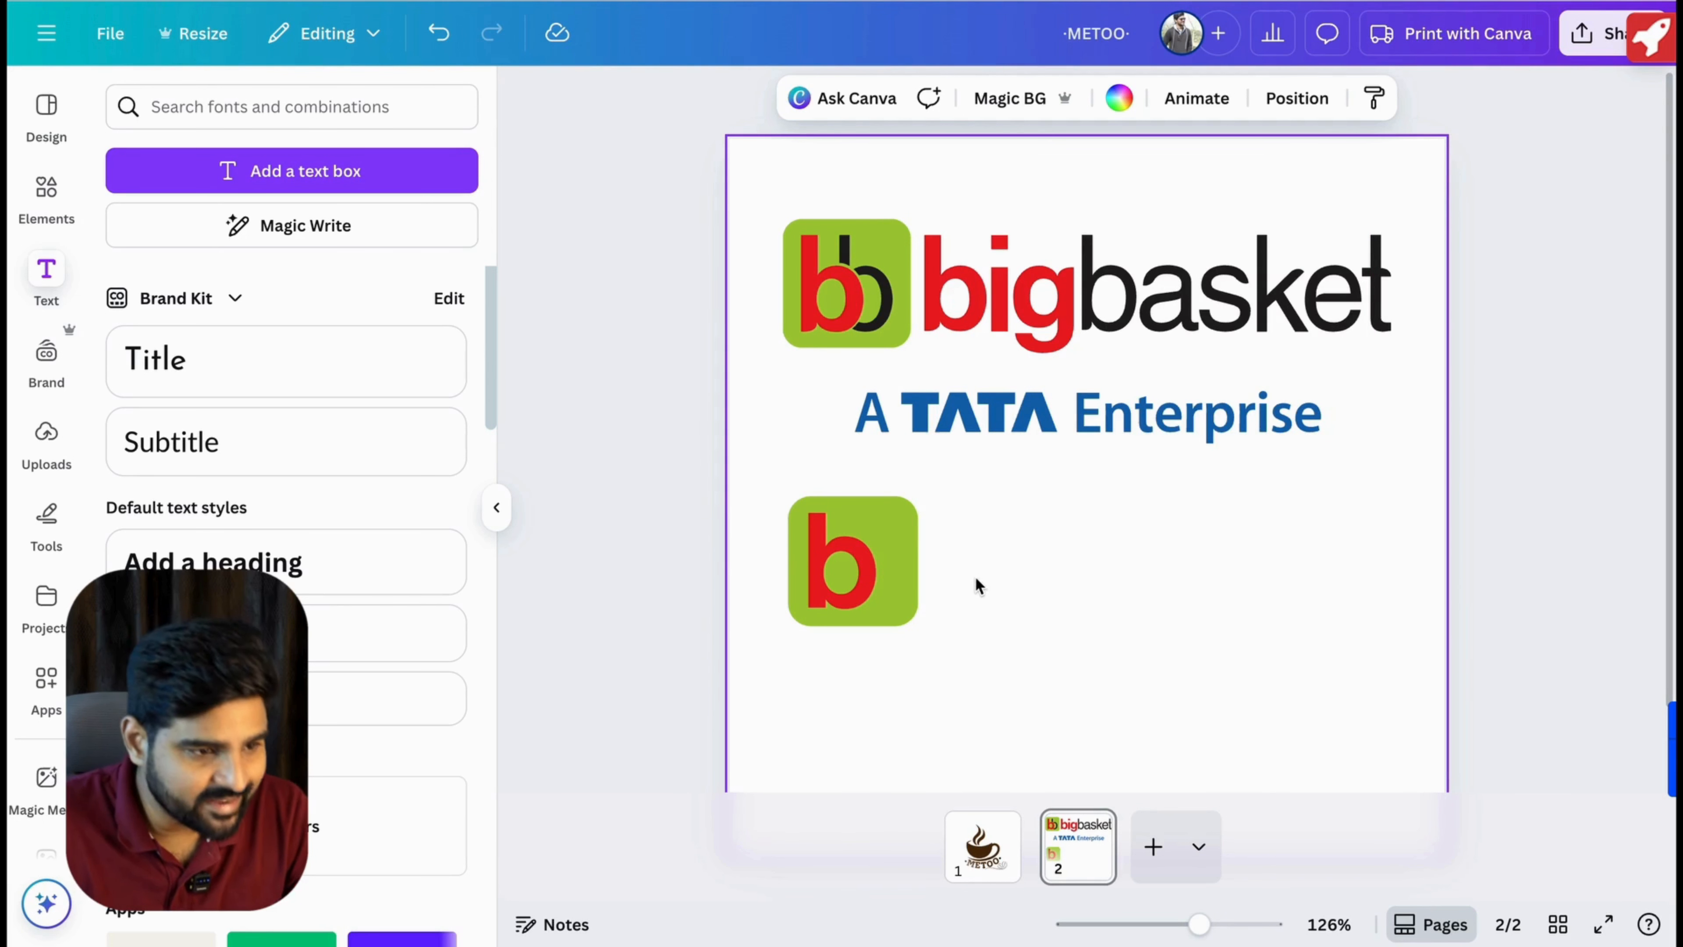
Duplicate the red b and place the copy beside the green square.
{"action": "left_click", "coordinate": [840, 504]}
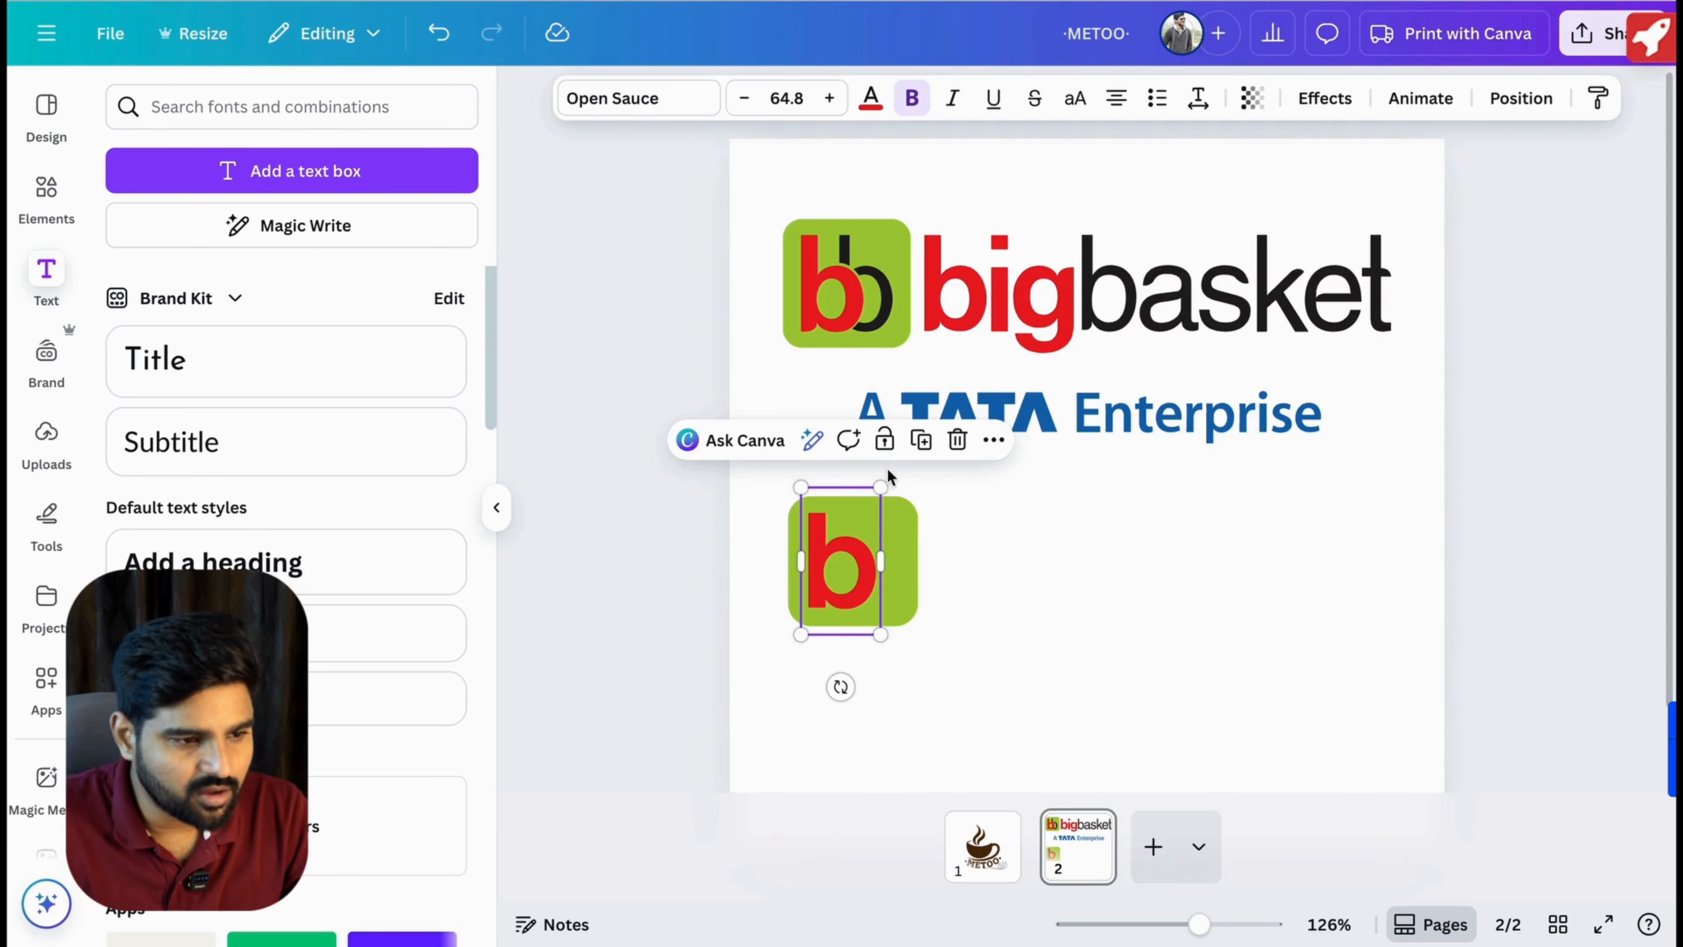
{"action": "left_click", "coordinate": [920, 440]}
{"action": "left_click_drag", "start_coordinate": [868, 570], "coordinate": [986, 566]}
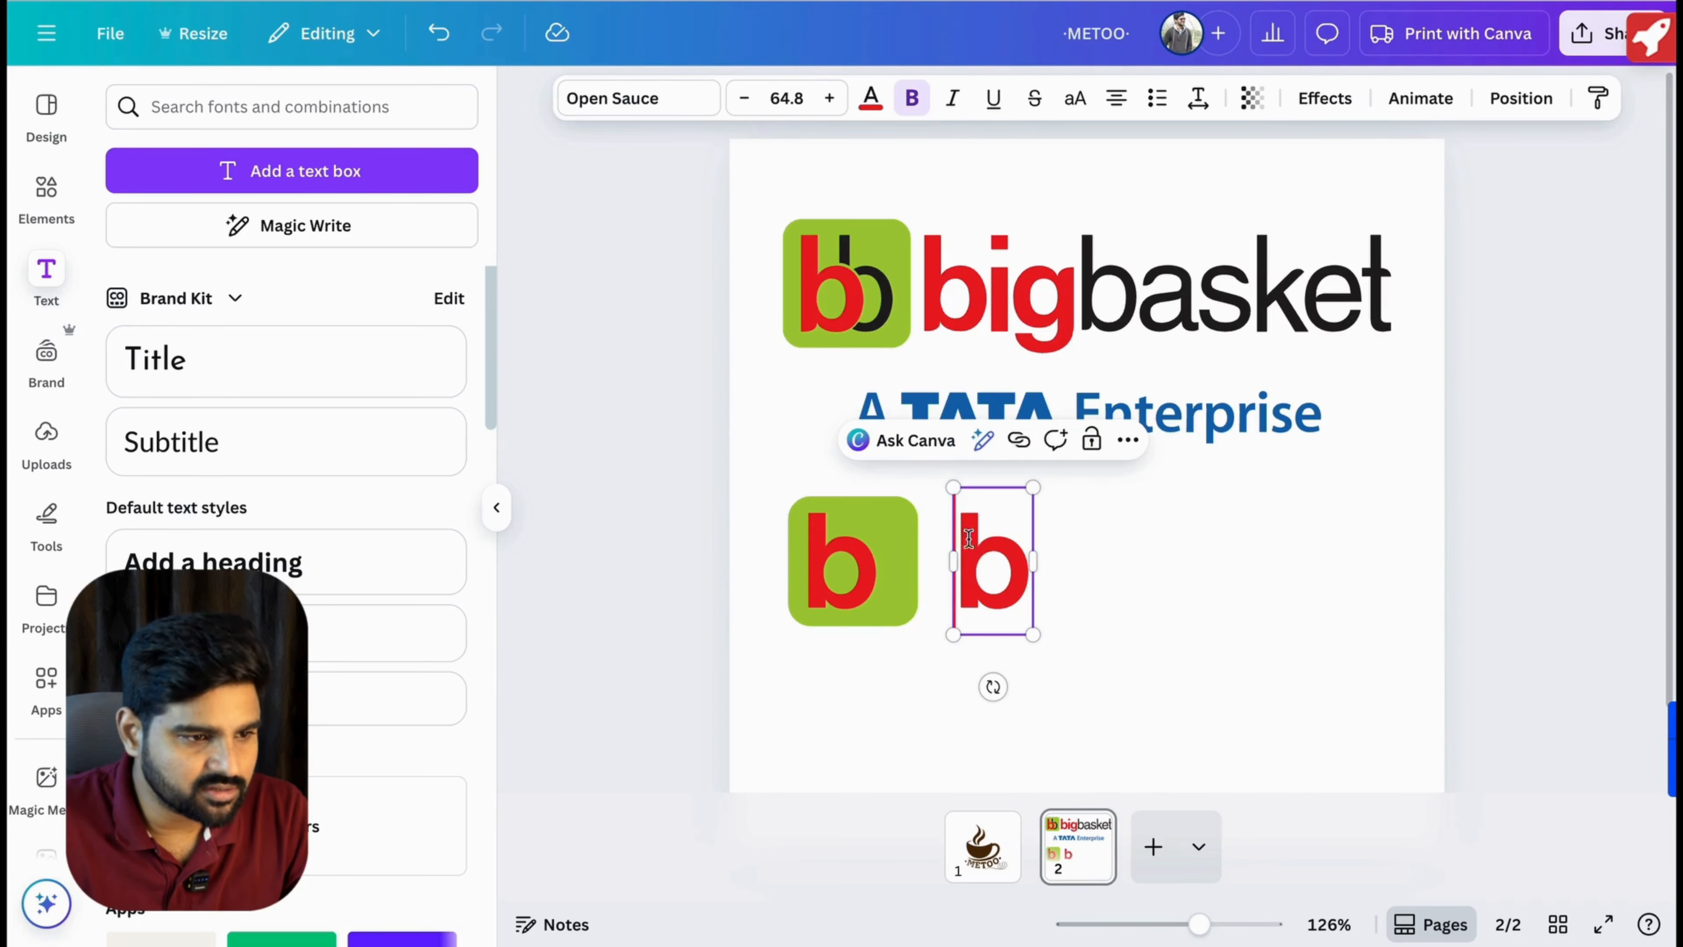
Remove the bold from the copied b and colour it with the document black.
{"action": "key", "text": "Return"}
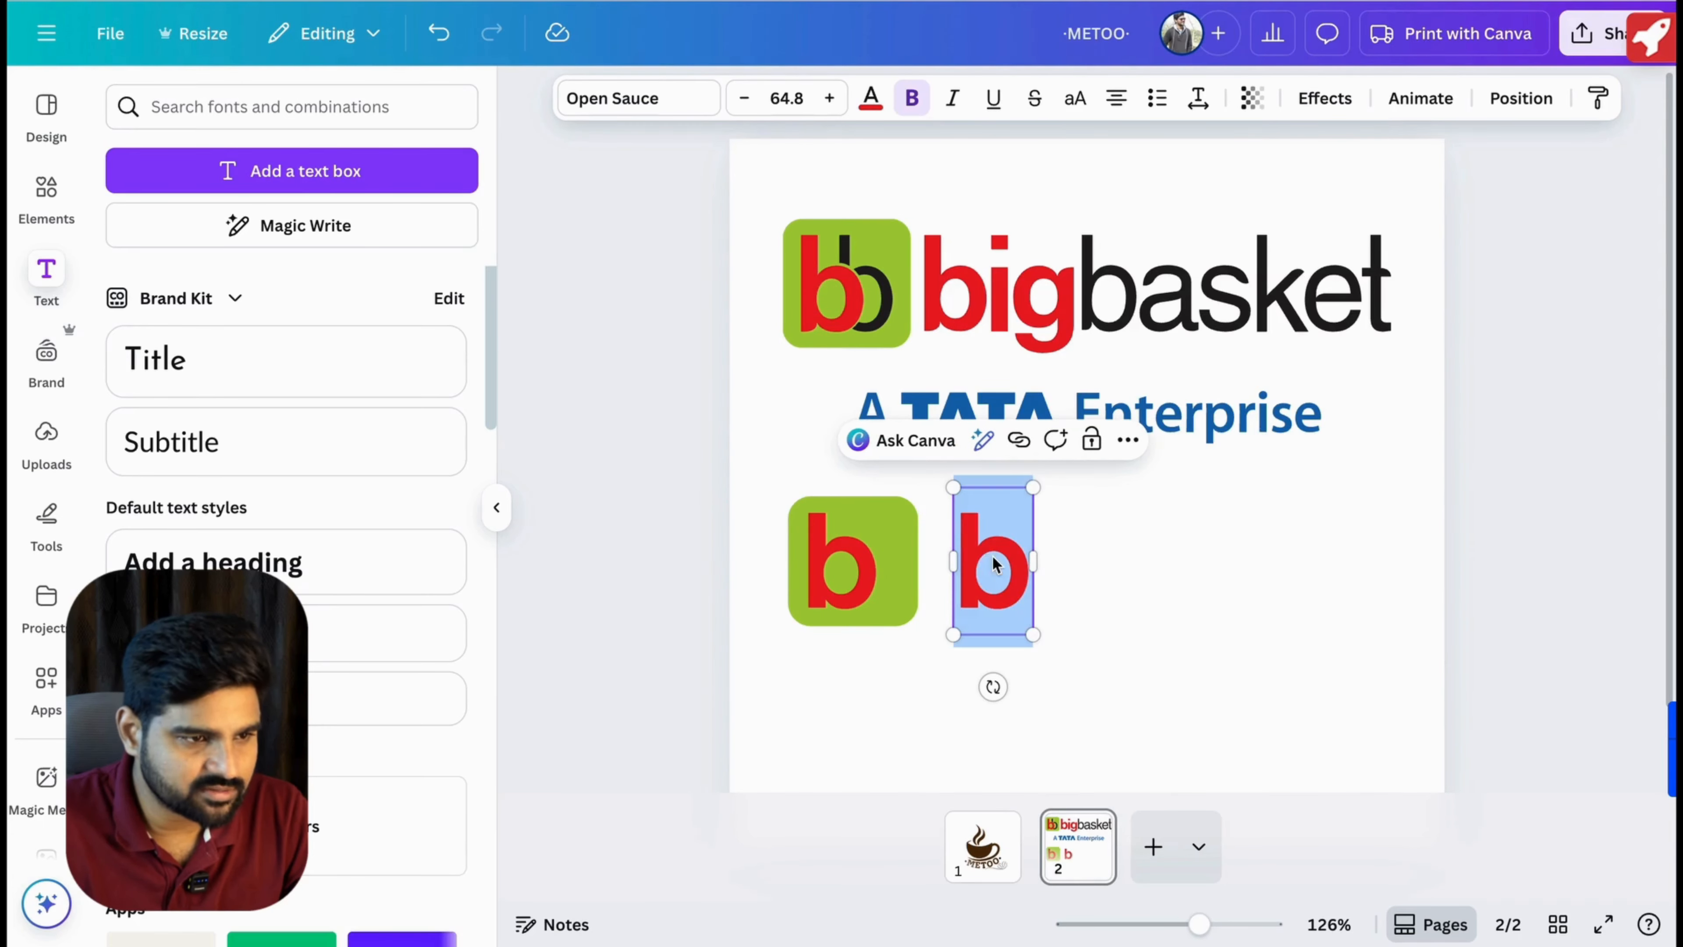
{"action": "key", "text": "ctrl+b"}
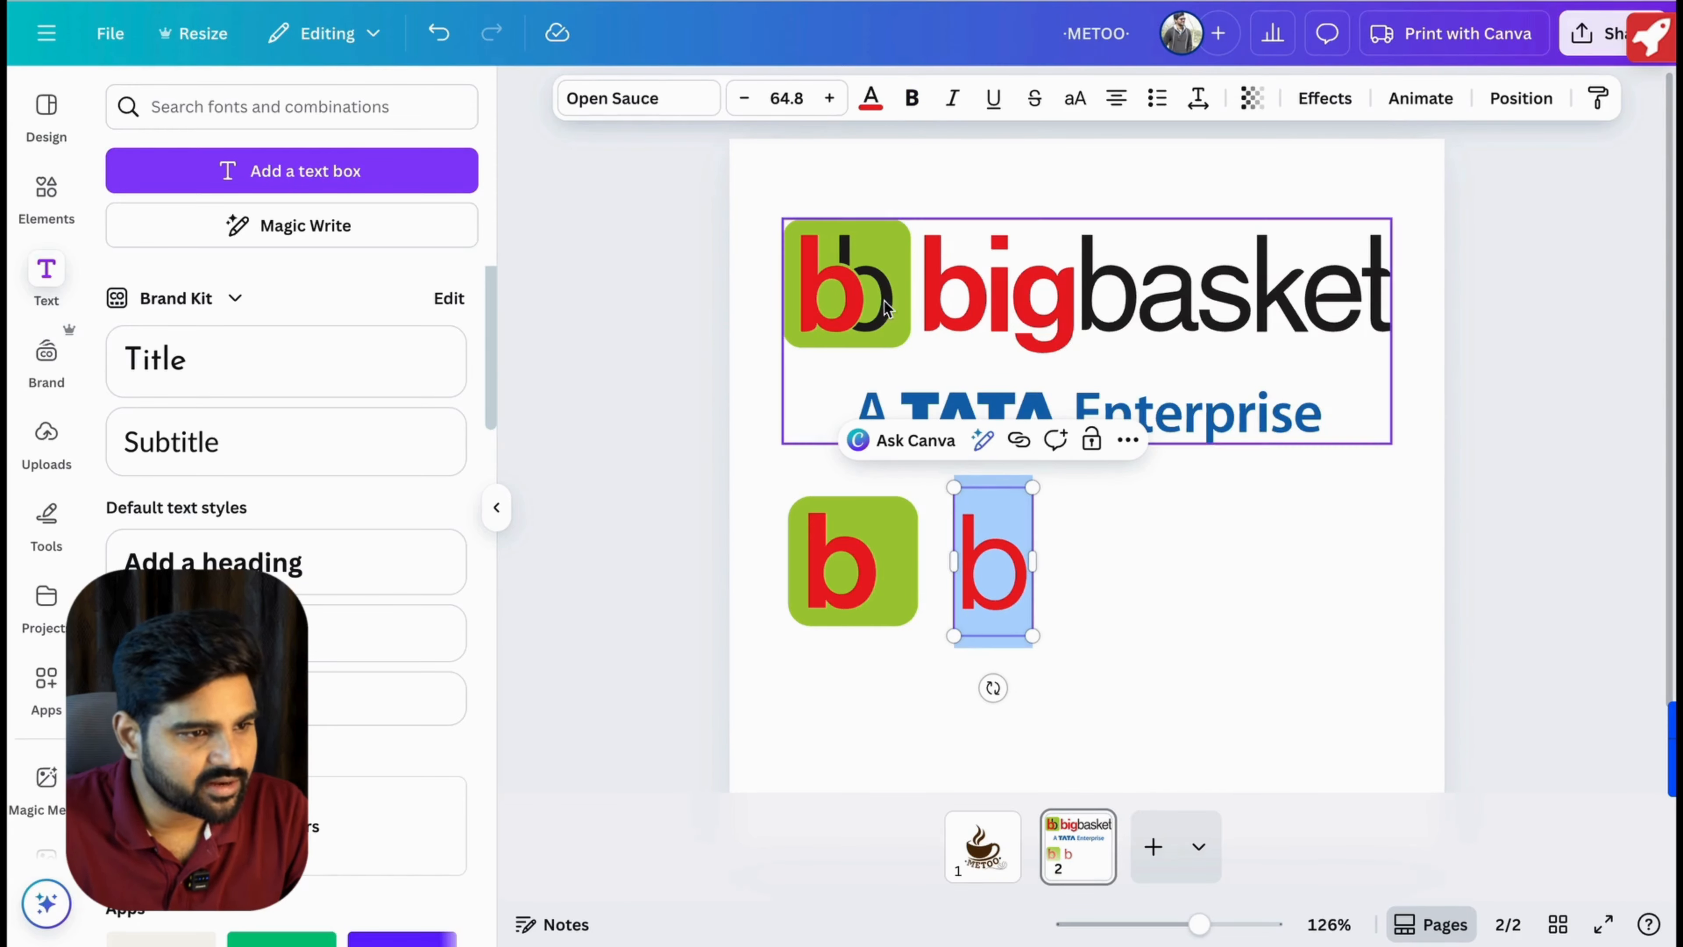
{"action": "left_click", "coordinate": [871, 99]}
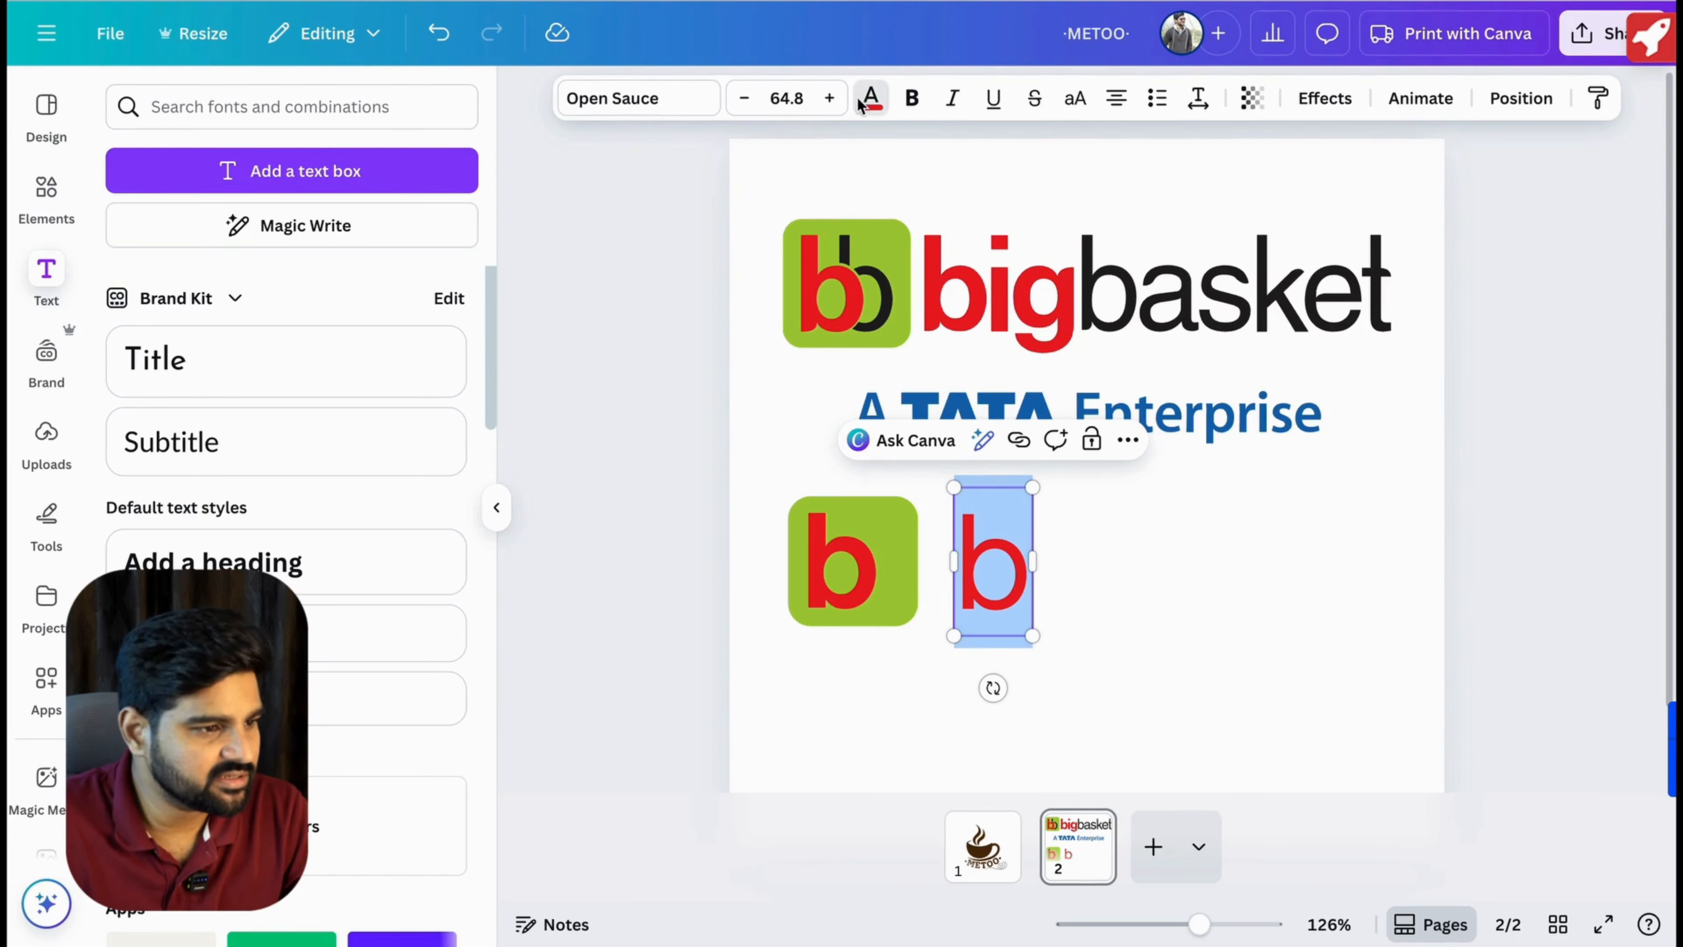
{"action": "left_click", "coordinate": [185, 273]}
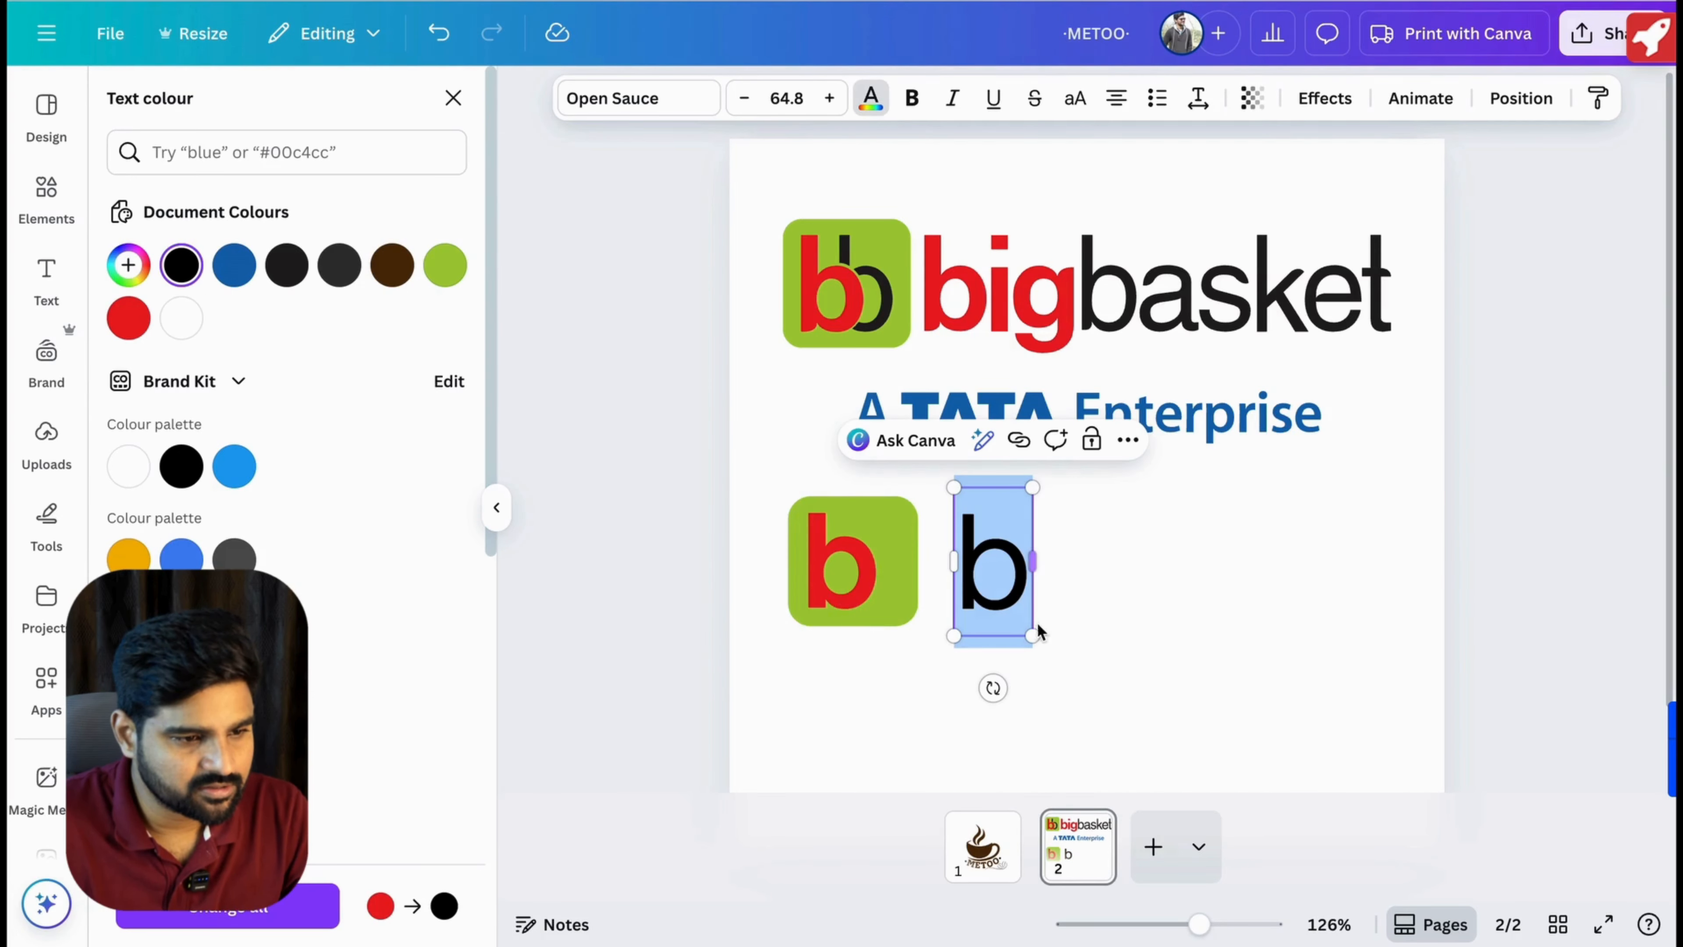
{"action": "left_click", "coordinate": [1060, 587]}
Move the black b onto the green square so it overlaps the red b, and reduce it to size 63.9.
{"action": "left_click_drag", "start_coordinate": [992, 592], "coordinate": [872, 584]}
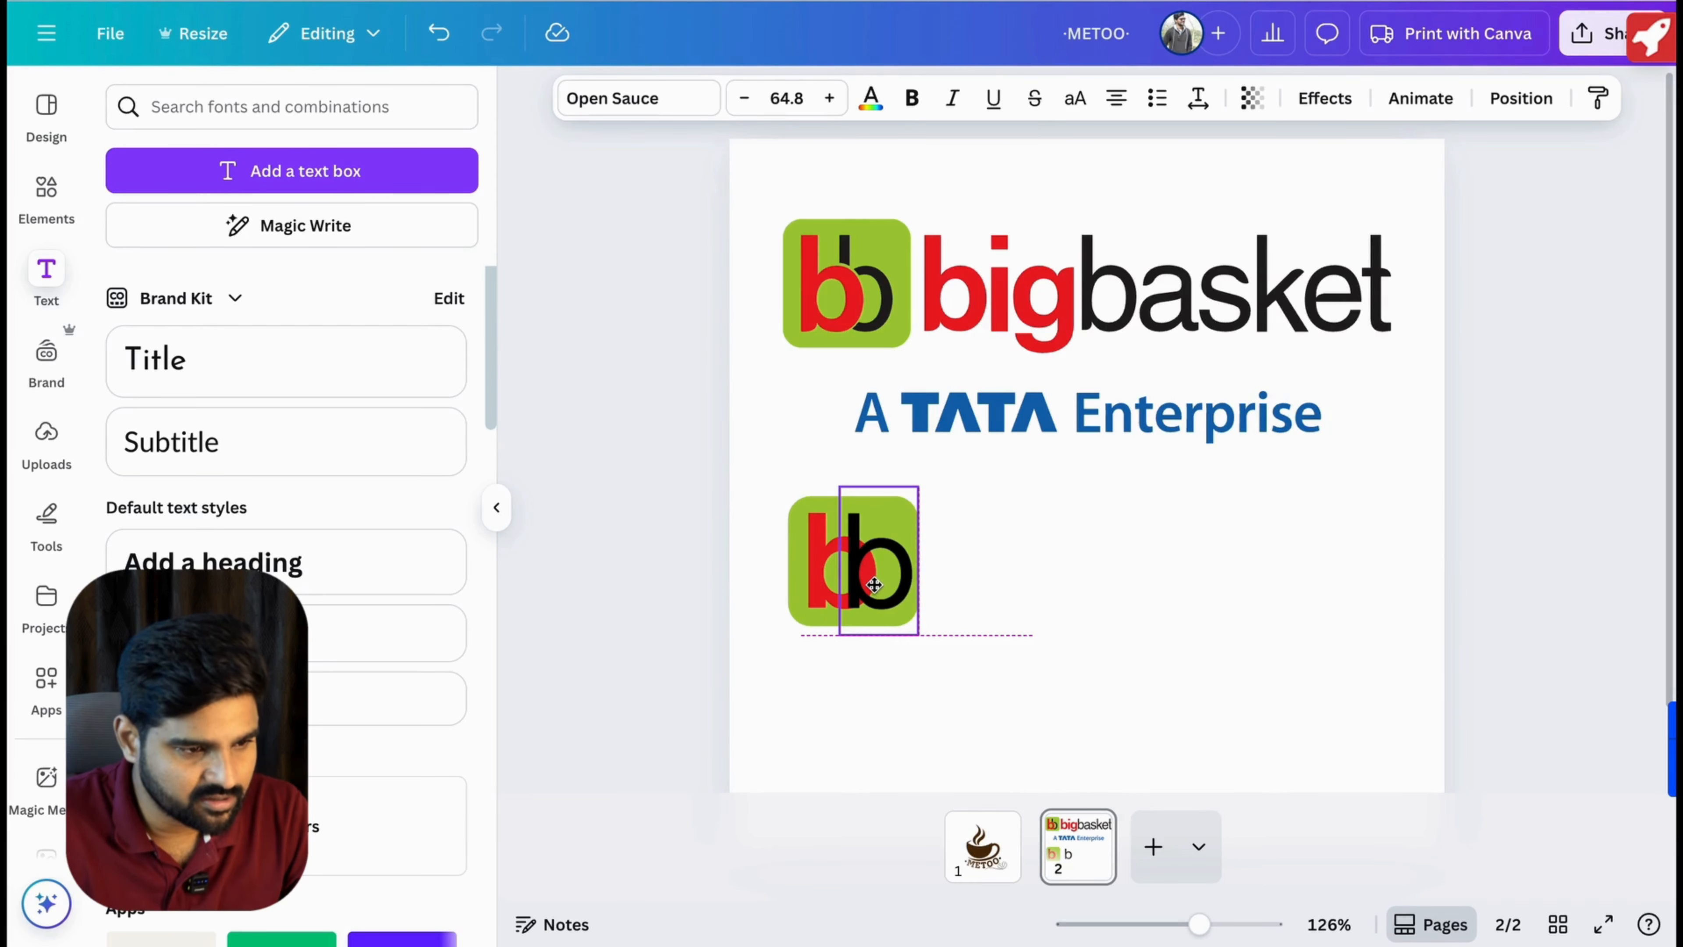
{"action": "left_click_drag", "start_coordinate": [875, 583], "coordinate": [874, 584]}
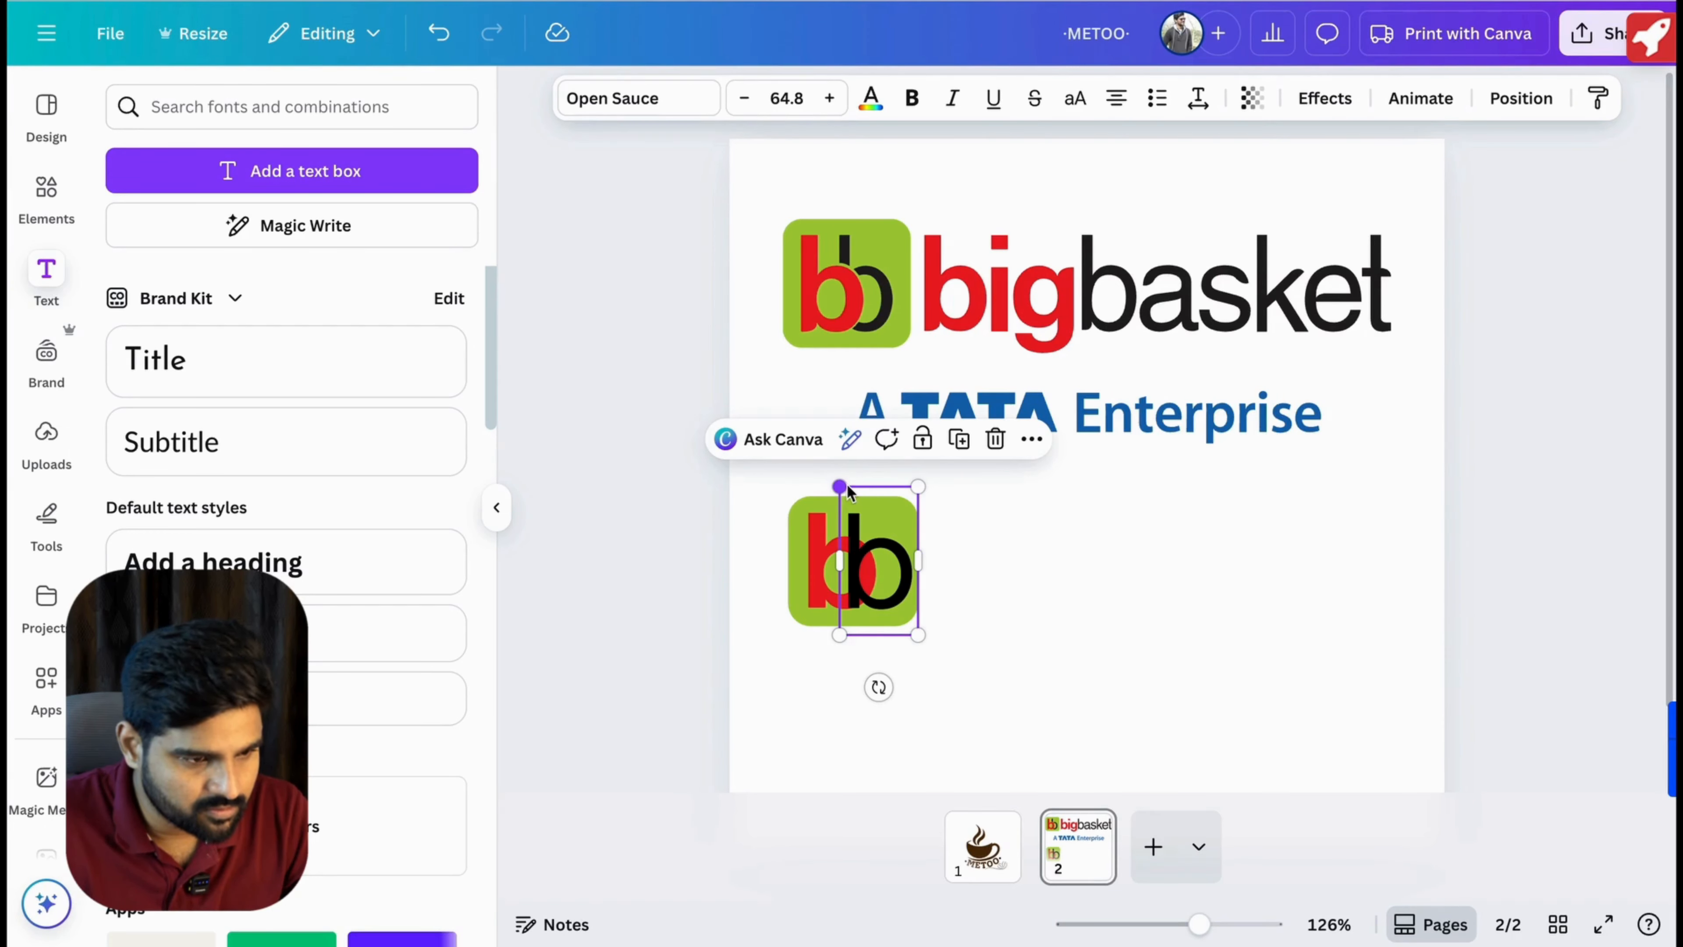
{"action": "left_click_drag", "start_coordinate": [848, 489], "coordinate": [846, 486]}
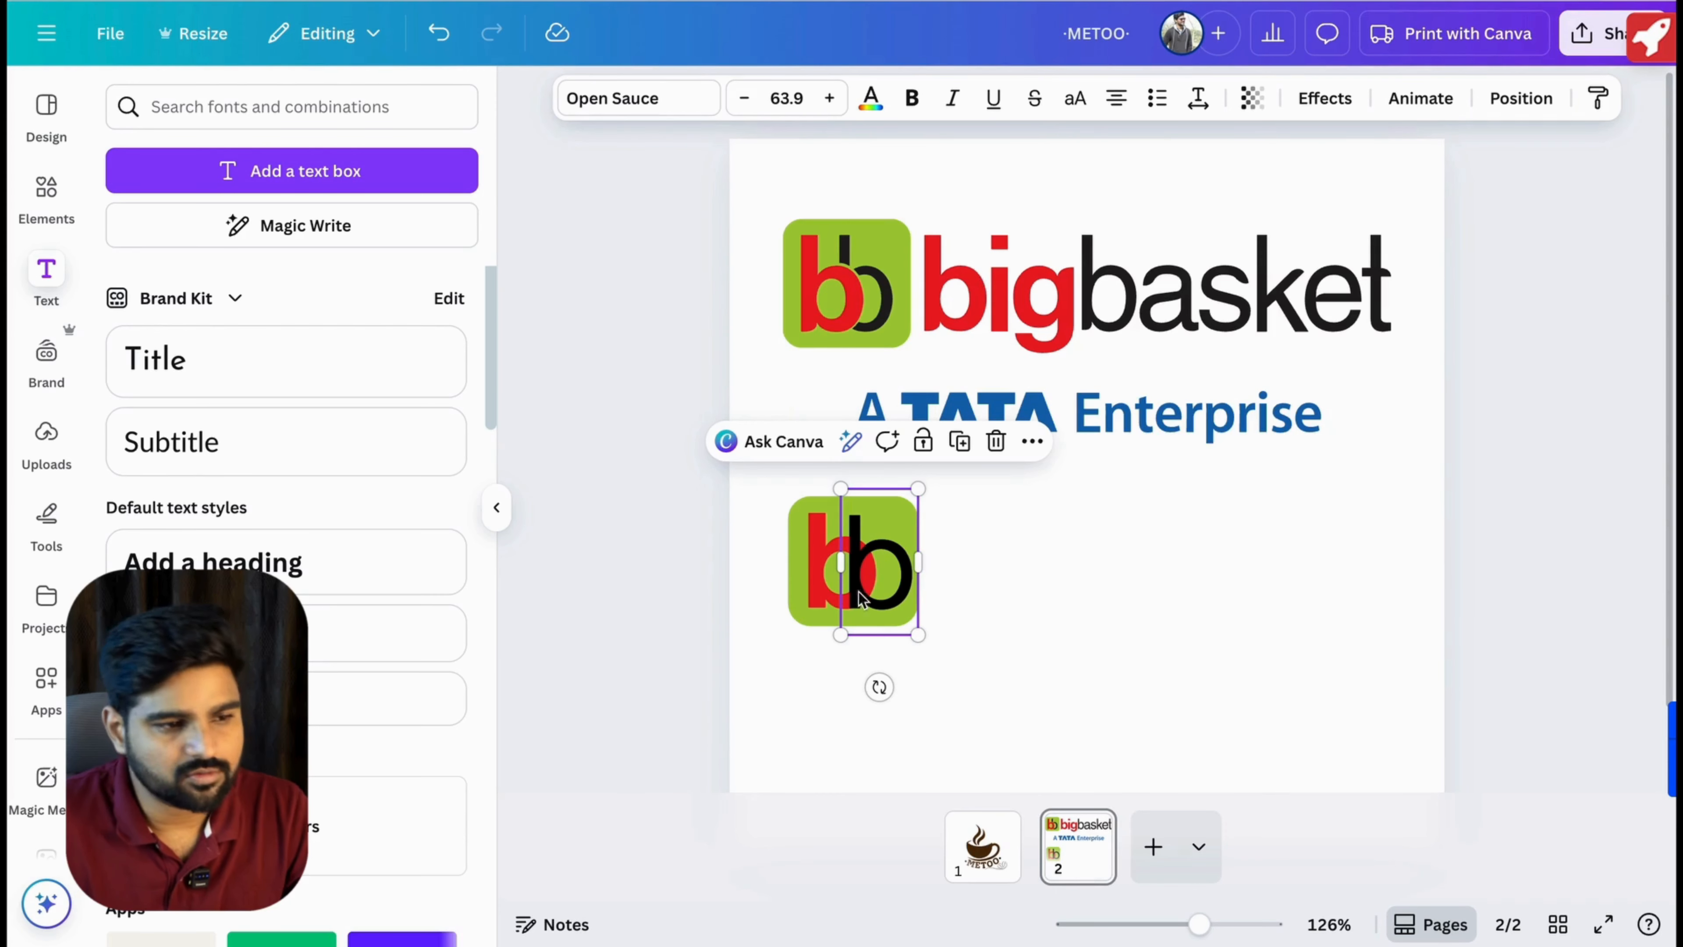
{"action": "left_click", "coordinate": [1006, 569]}
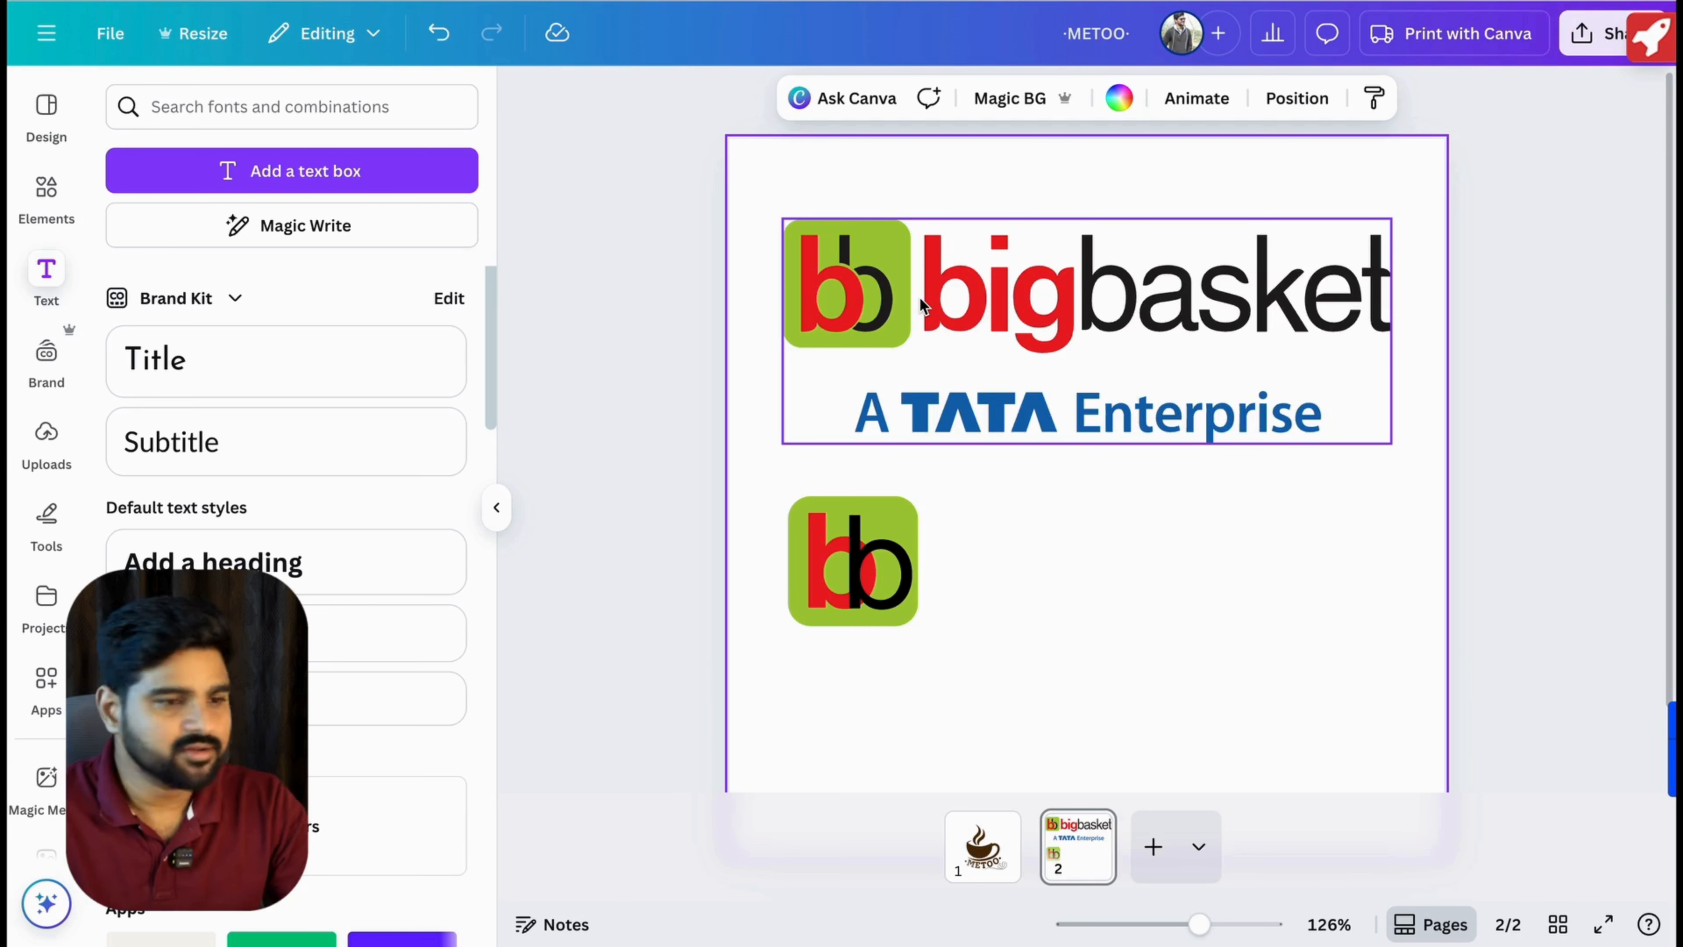
Reorder the layers so the red b sits above the black b.
{"action": "left_click", "coordinate": [855, 561]}
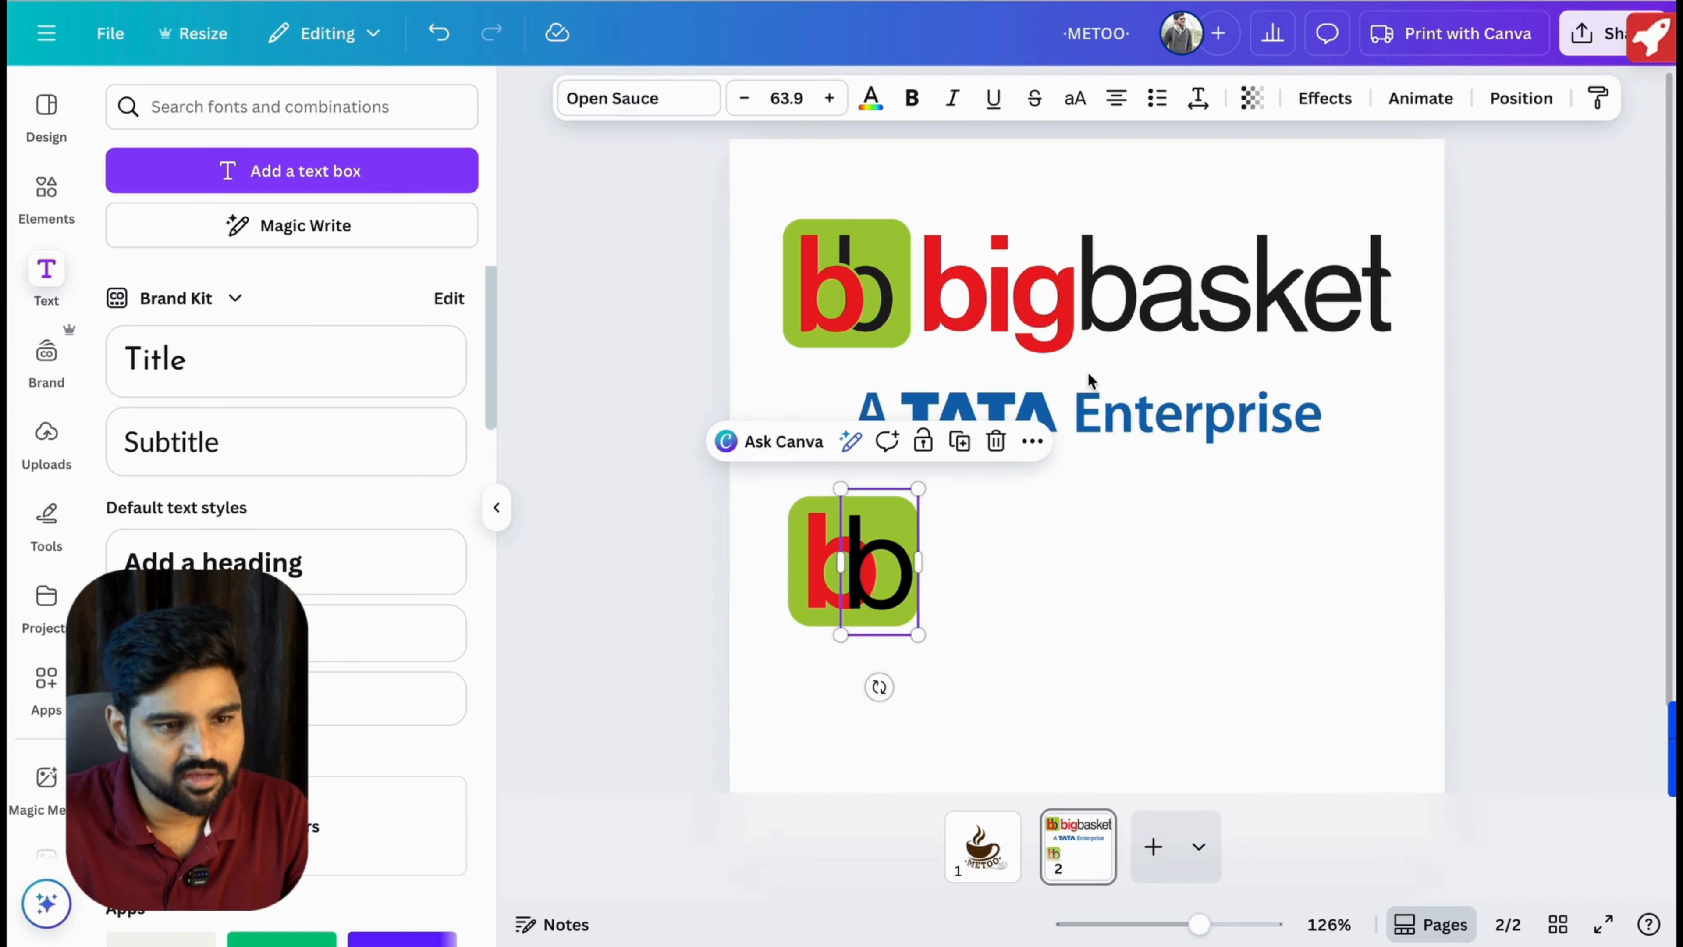
{"action": "left_click", "coordinate": [1517, 100]}
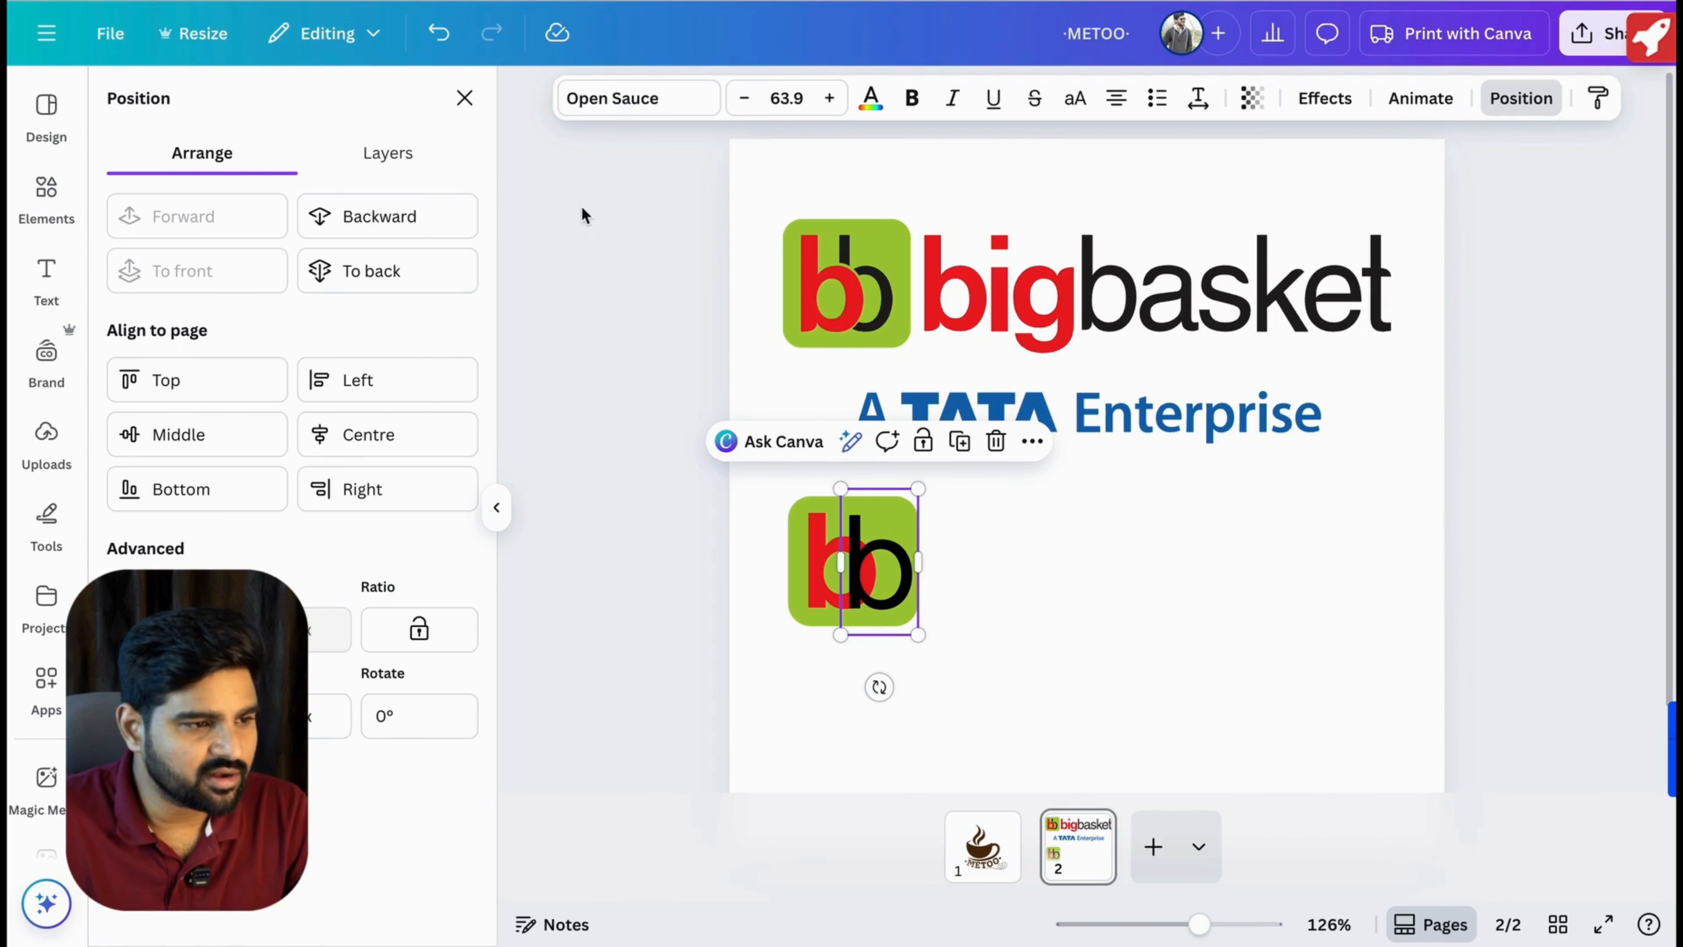
{"action": "left_click", "coordinate": [391, 154]}
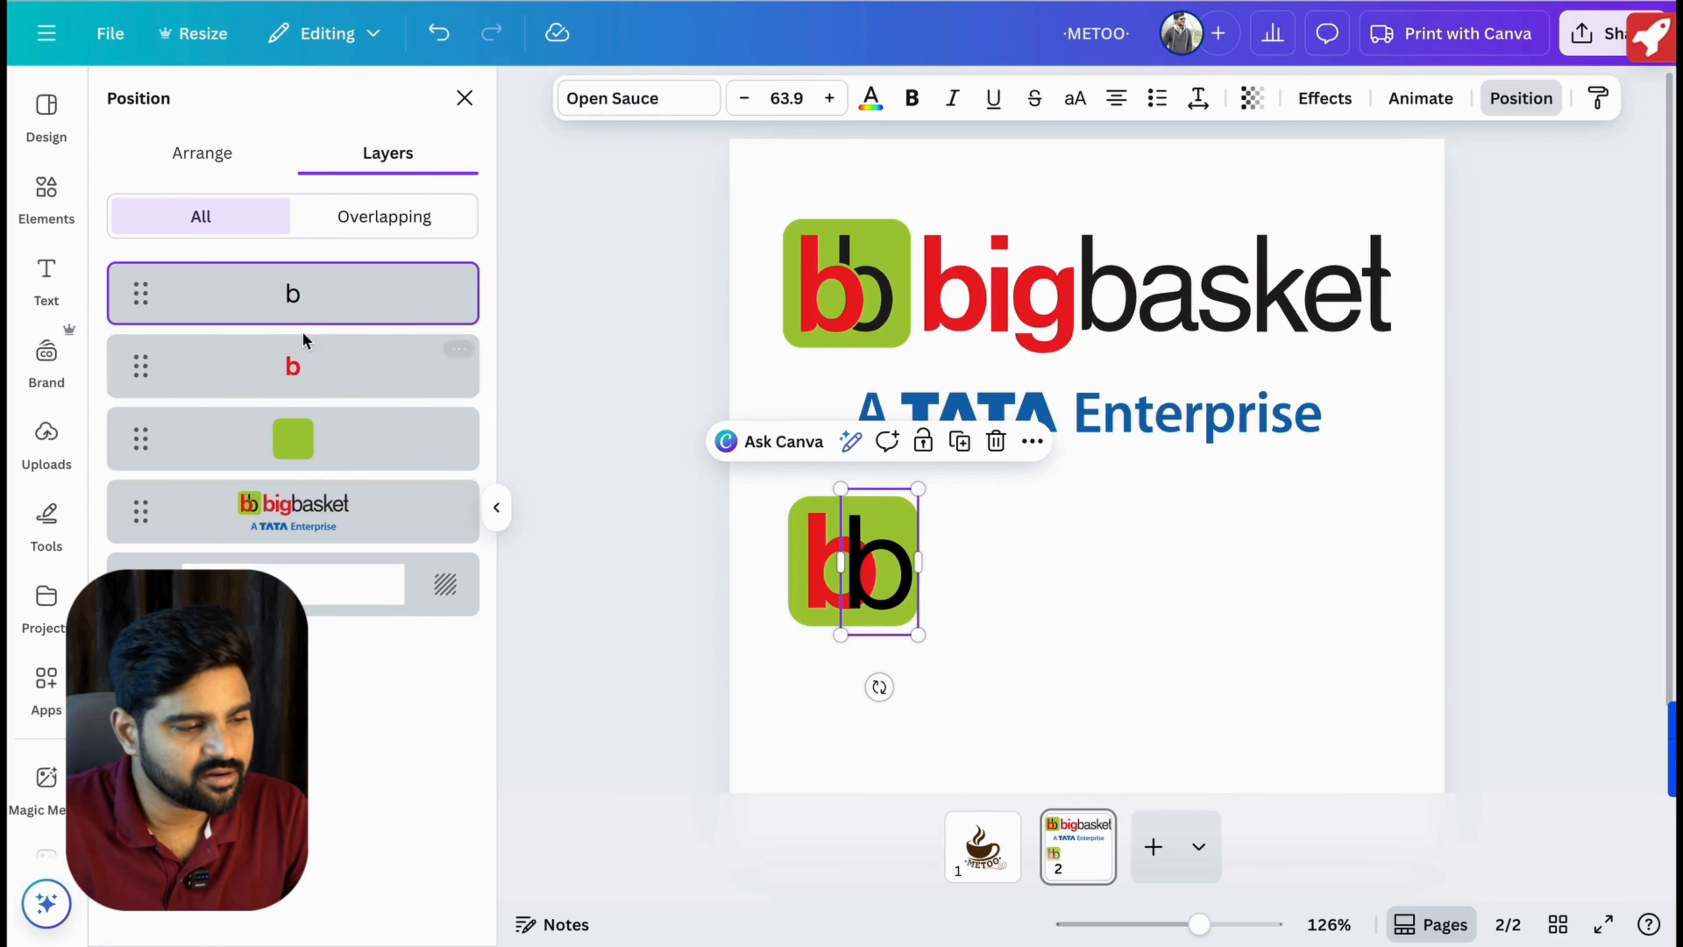
{"action": "left_click", "coordinate": [321, 445]}
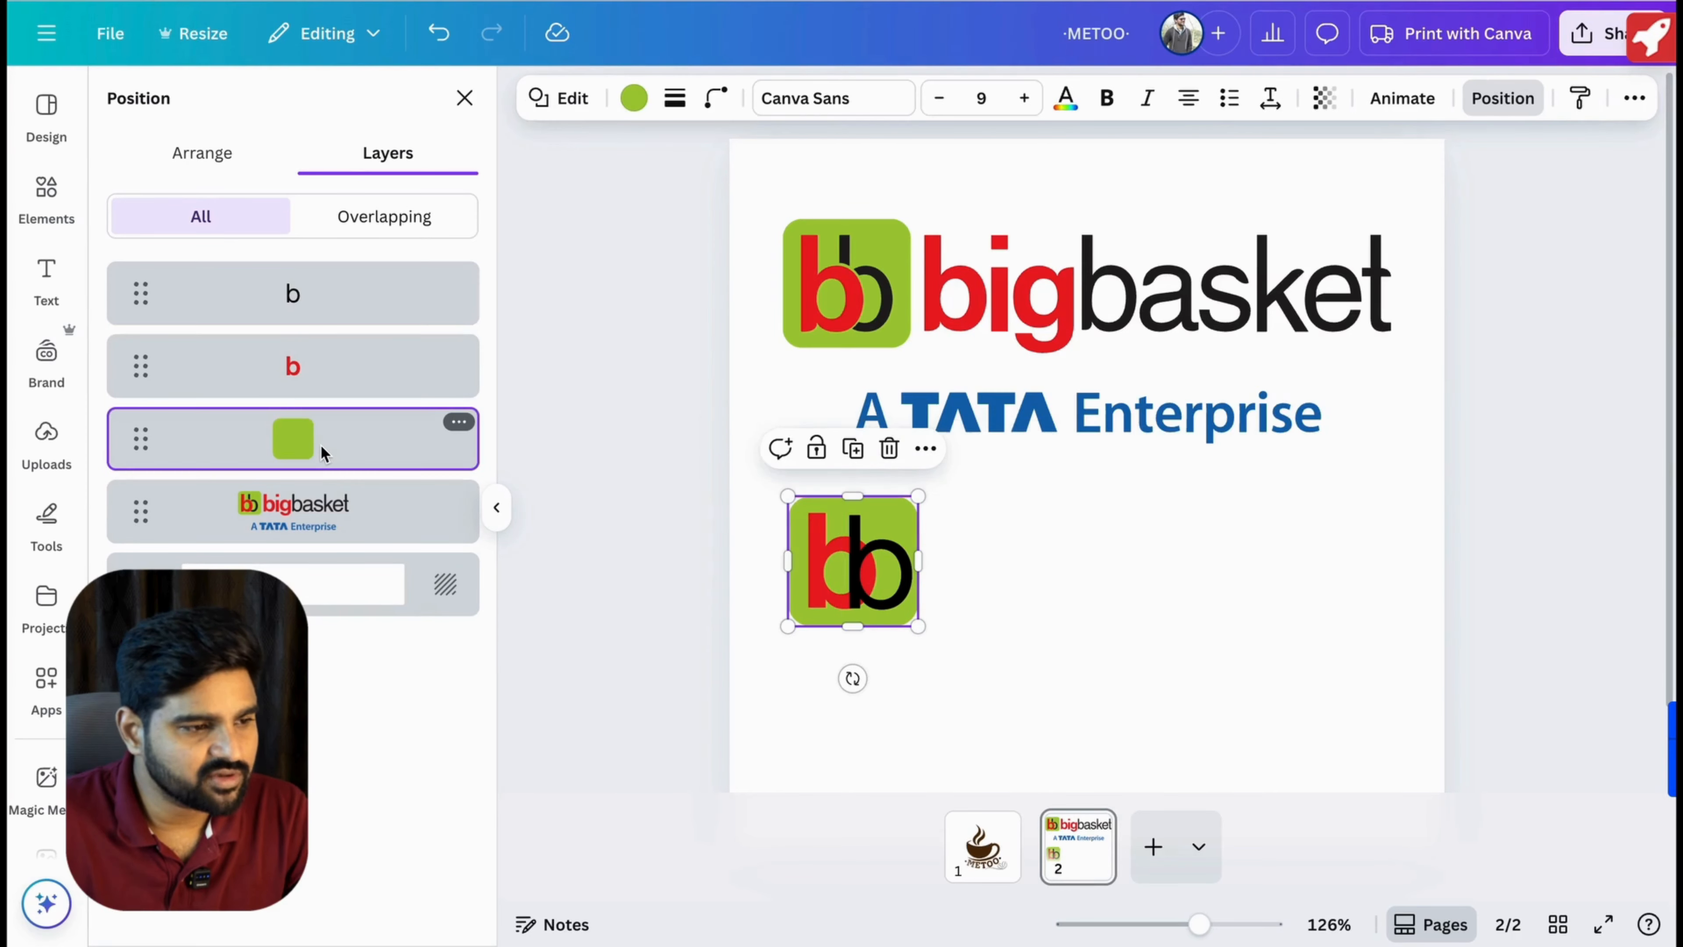
{"action": "left_click", "coordinate": [332, 382]}
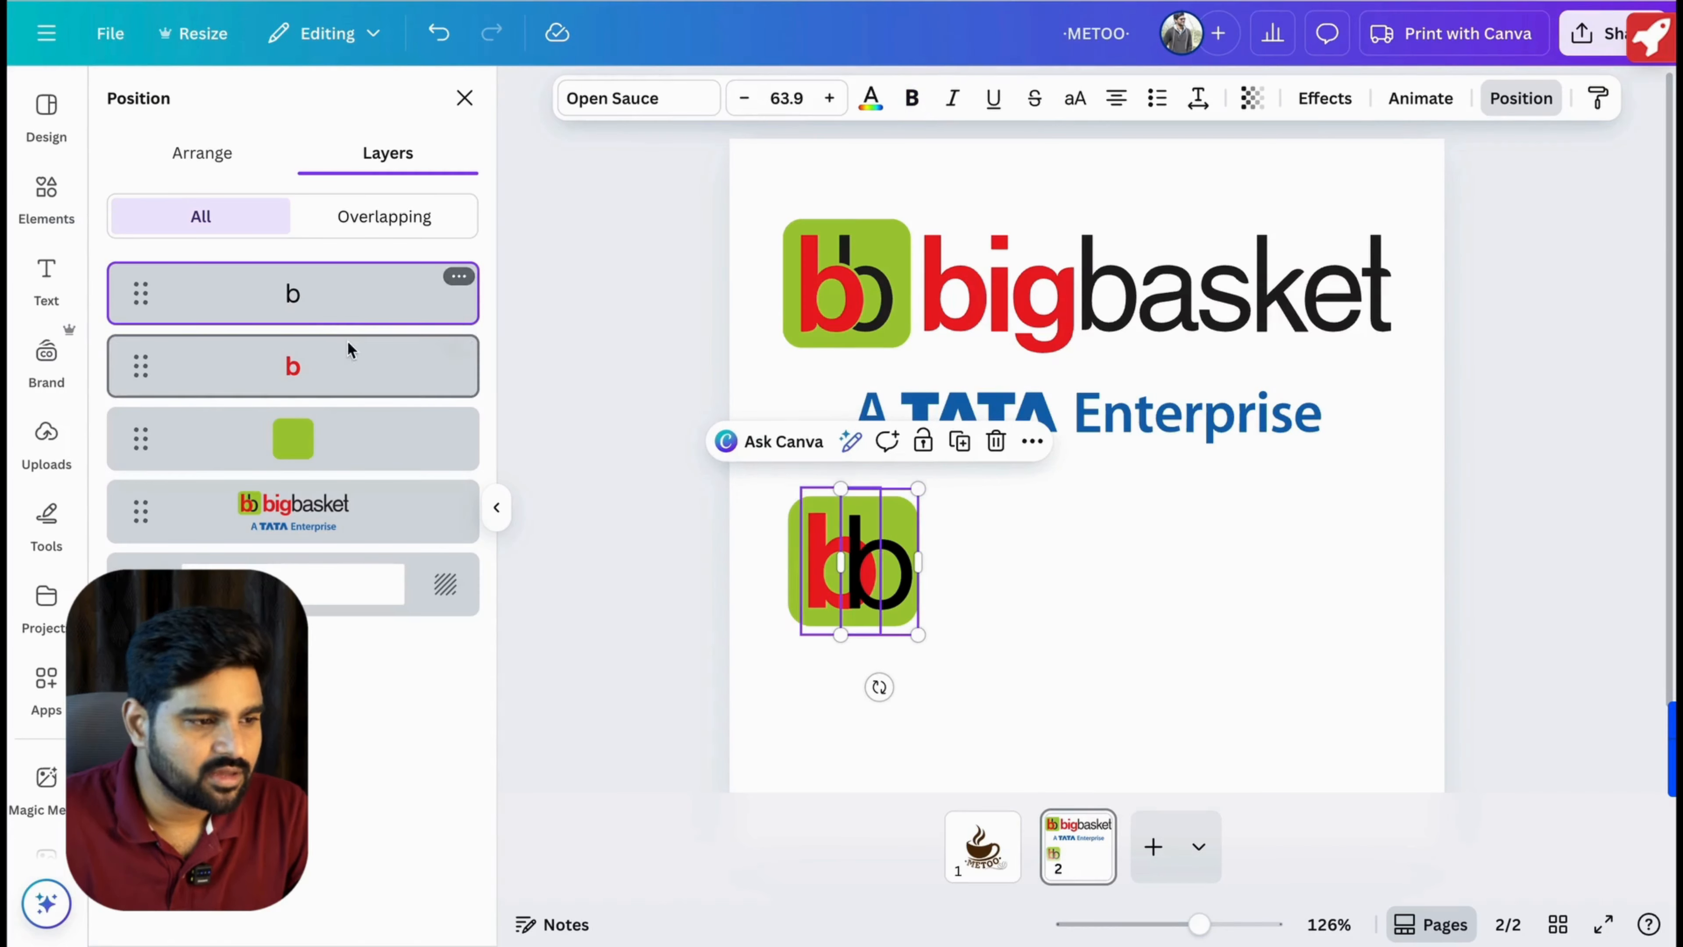
{"action": "left_click_drag", "start_coordinate": [352, 382], "coordinate": [351, 285]}
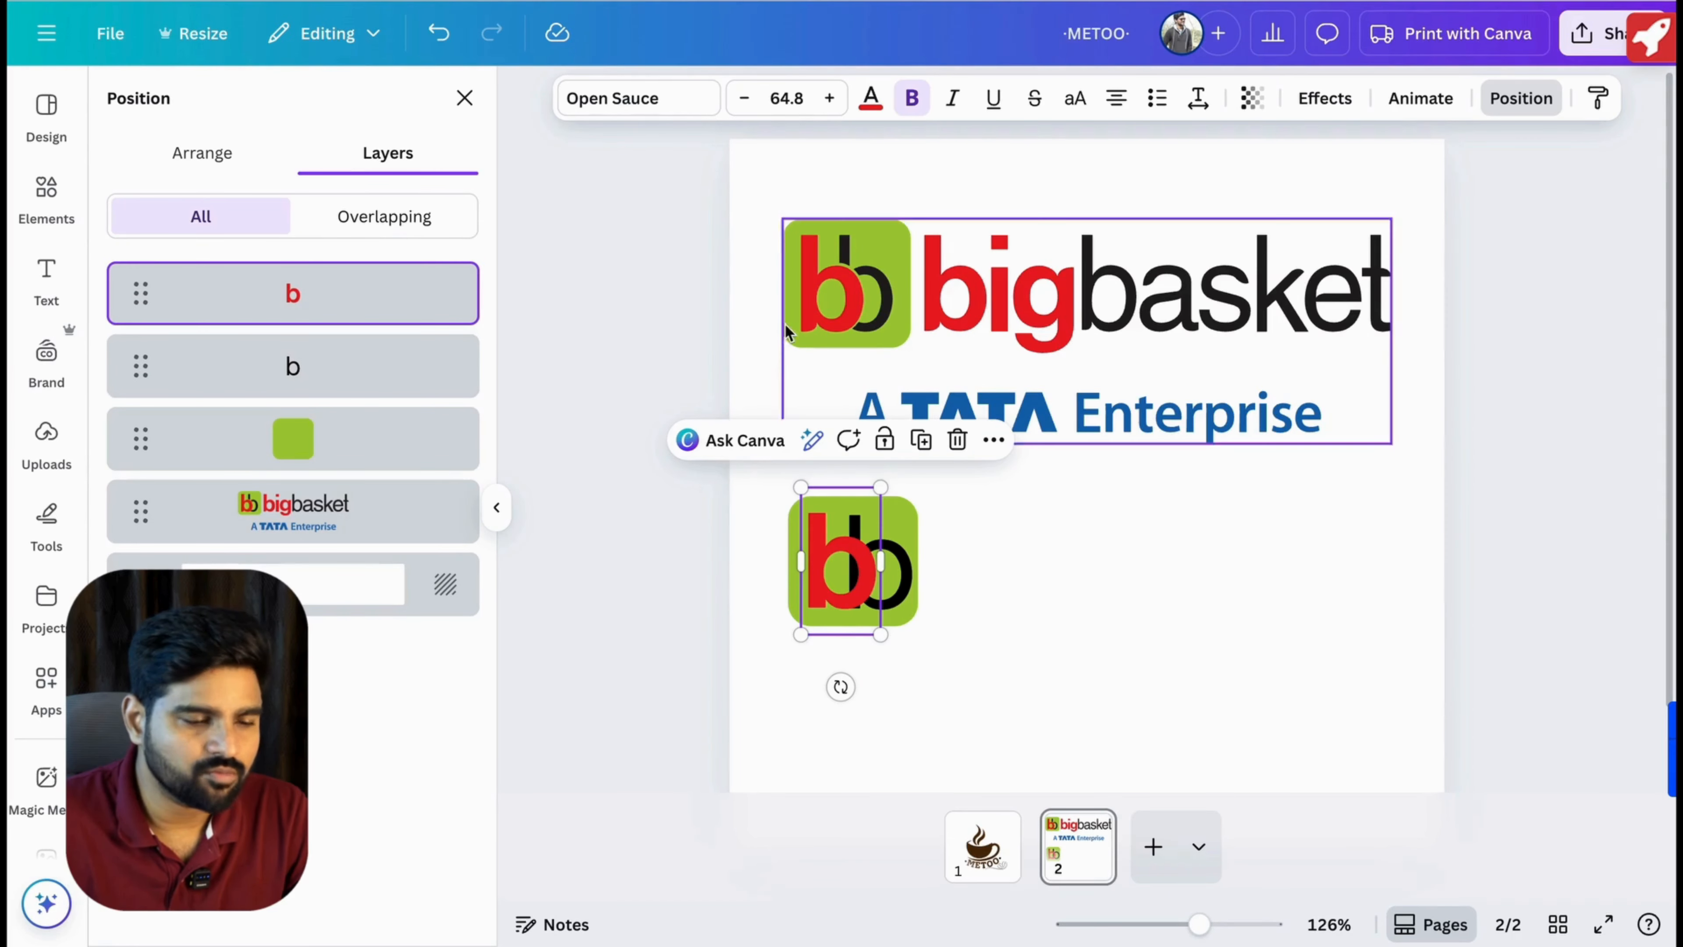
{"action": "left_click", "coordinate": [1008, 577]}
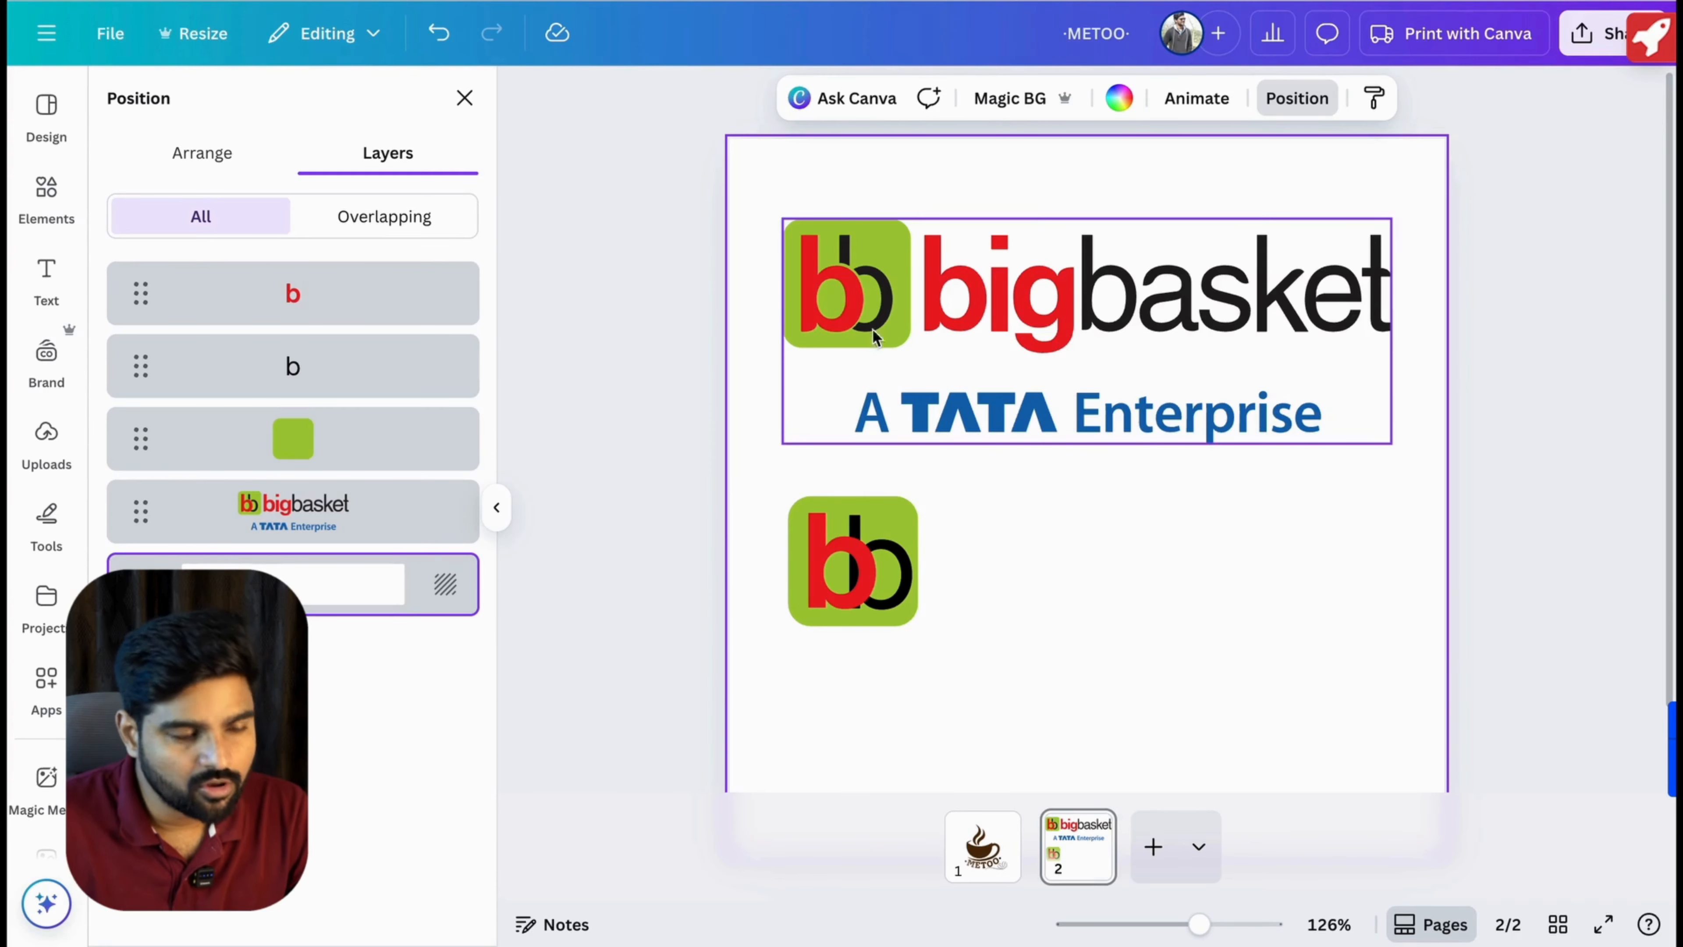
Examine how the red b overlaps the black b in the original bigbasket tile and compare it with the recreated one.
{"action": "scroll", "coordinate": [853, 290], "scroll_direction": "up", "scroll_amount": 6}
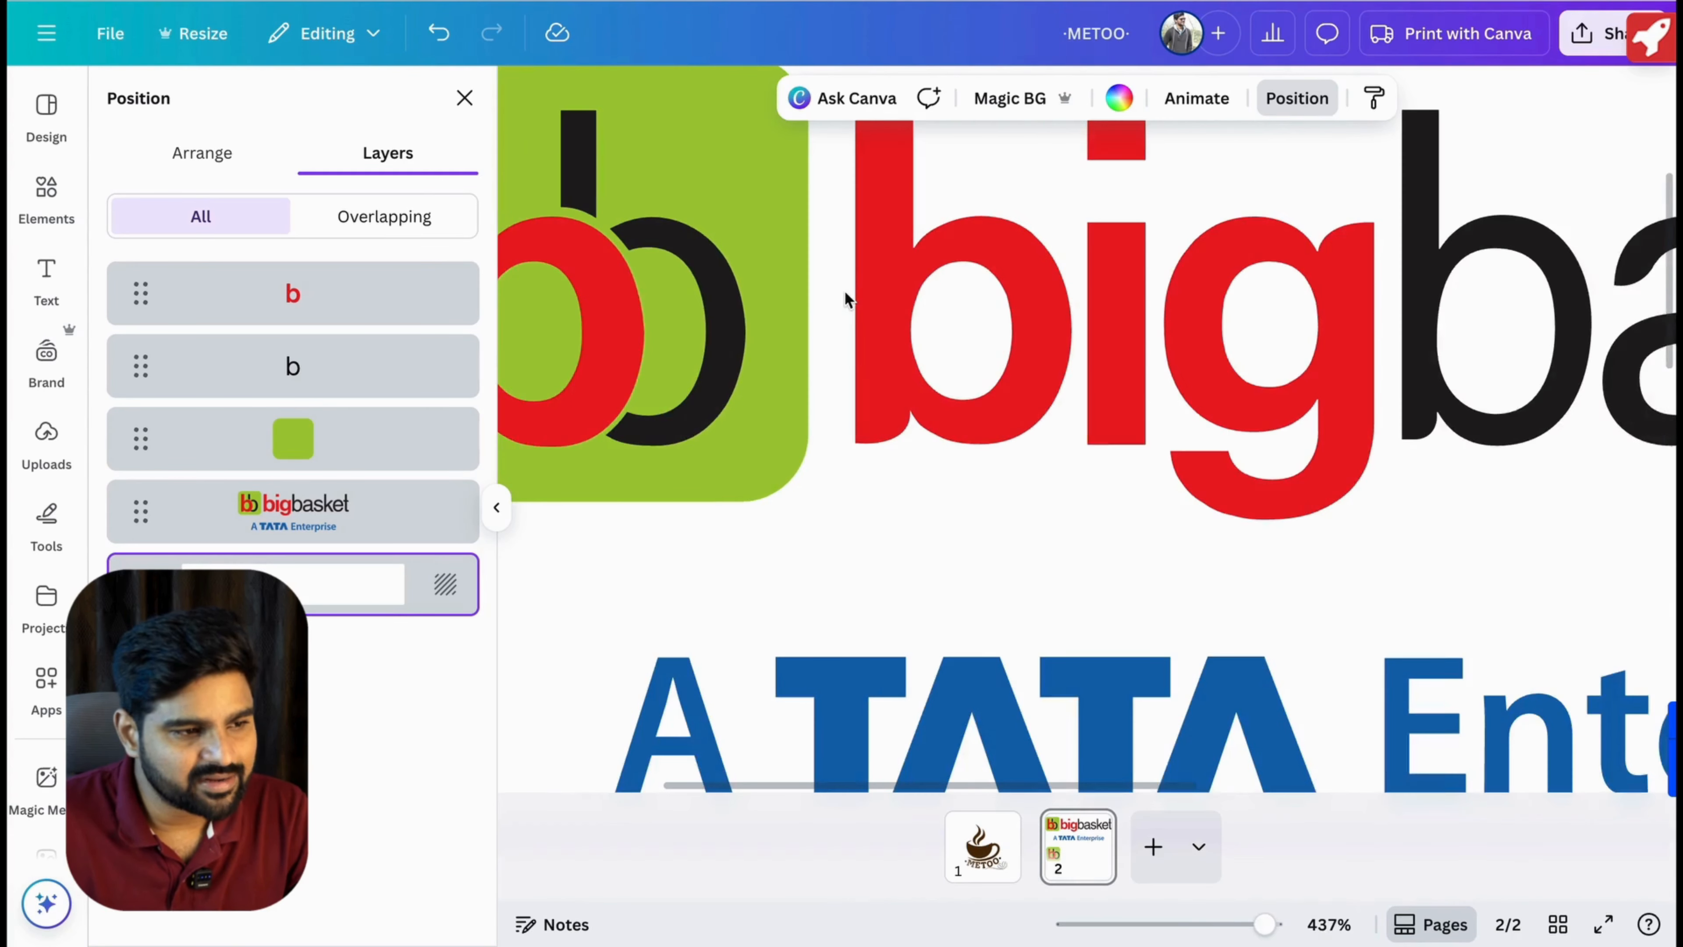
{"action": "scroll", "coordinate": [814, 295], "scroll_direction": "left", "scroll_amount": 3}
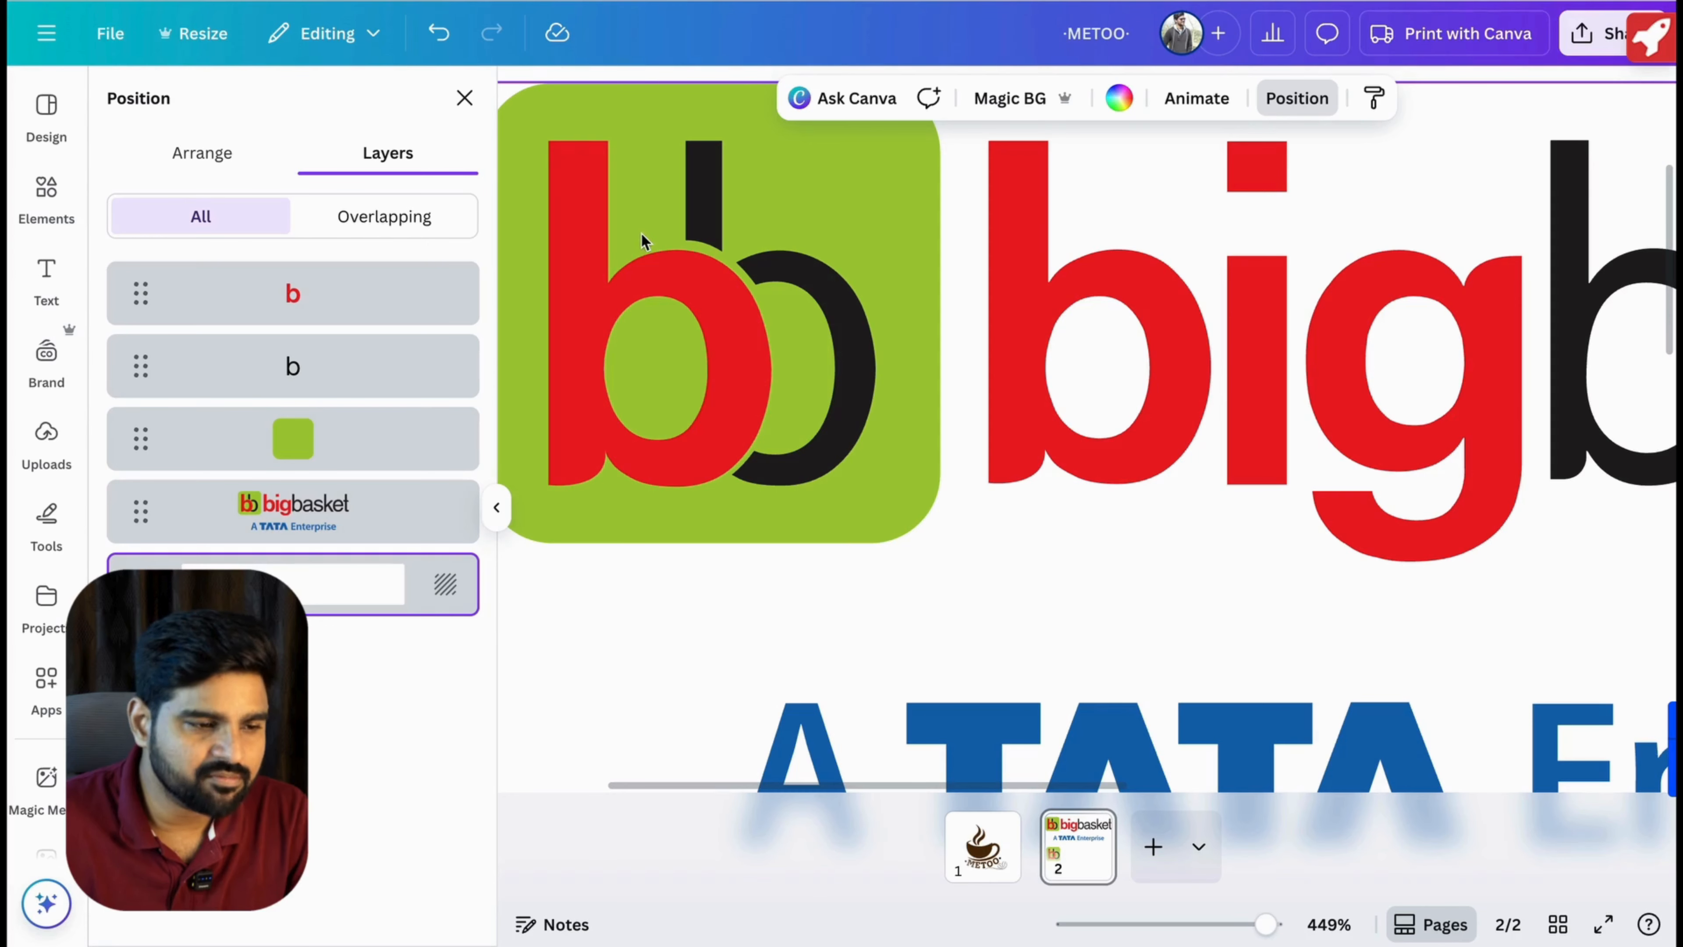
{"action": "scroll", "coordinate": [748, 303], "scroll_direction": "down", "scroll_amount": 2}
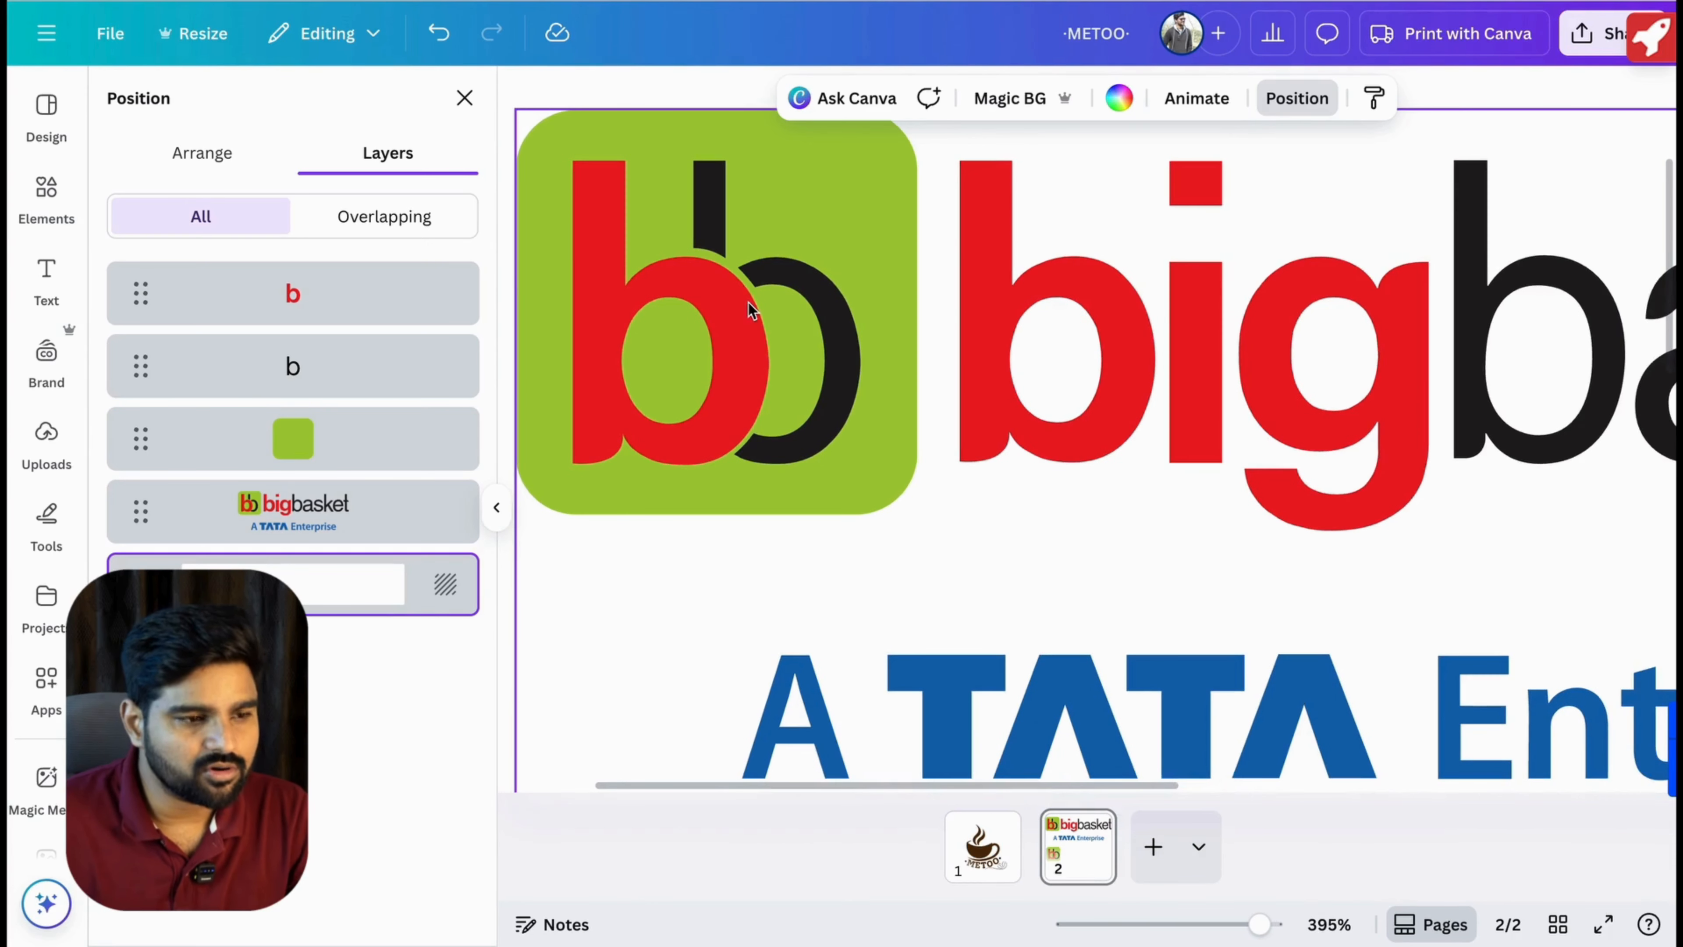
{"action": "scroll", "coordinate": [746, 302], "scroll_direction": "down", "scroll_amount": 5}
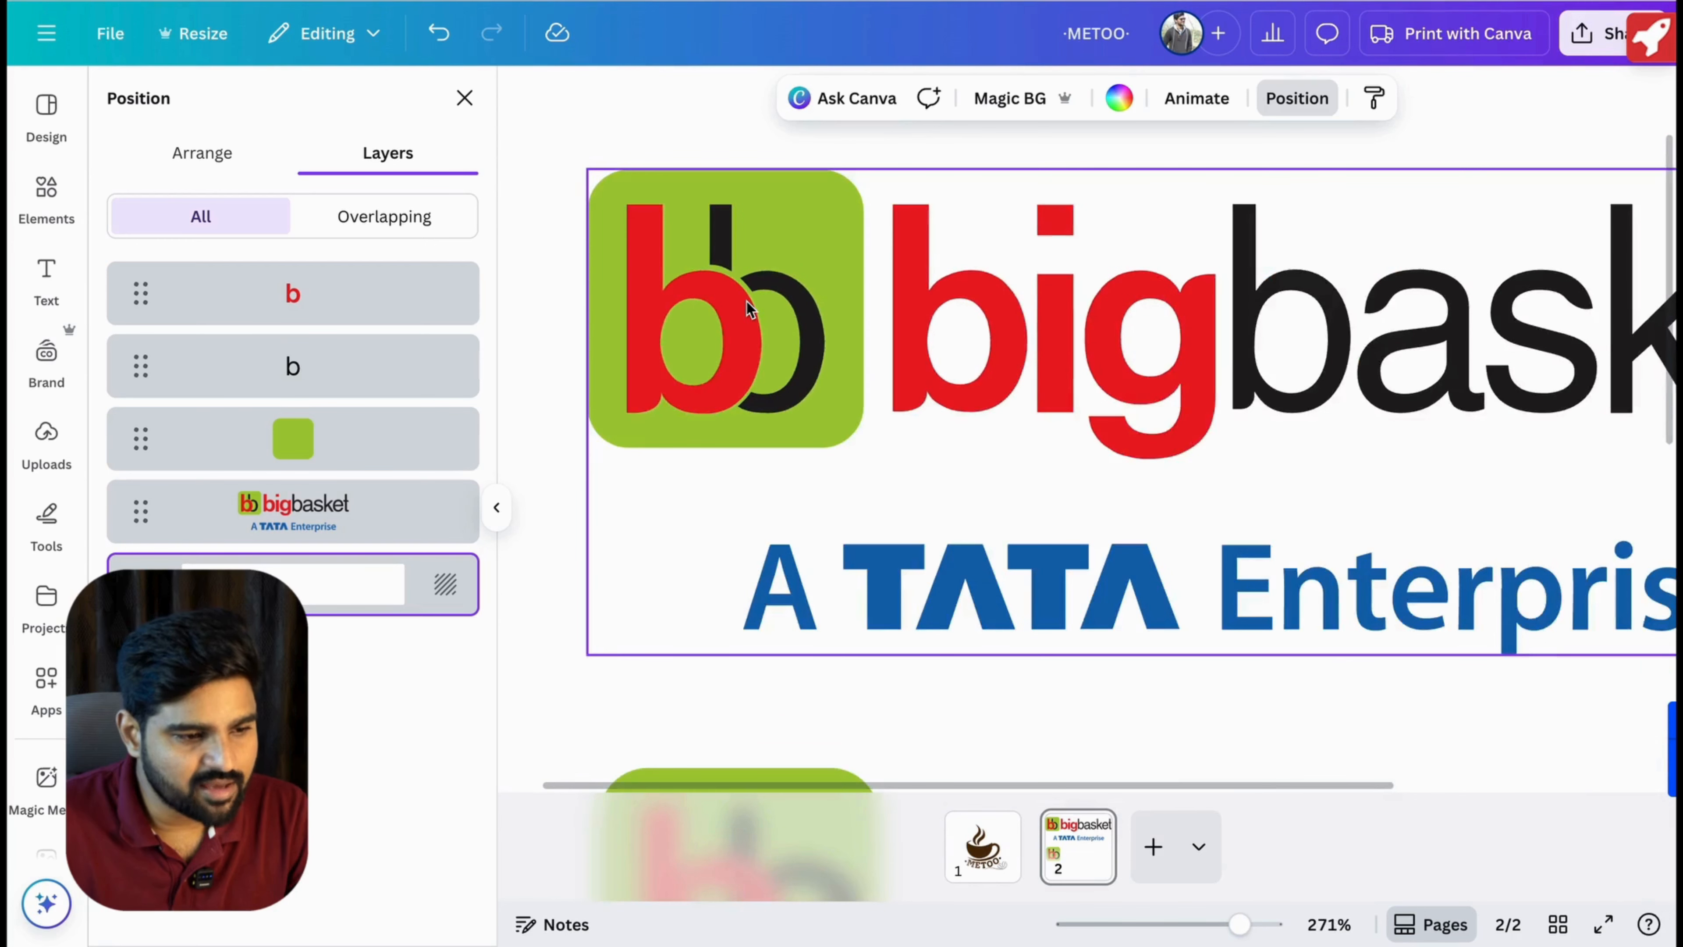
{"action": "scroll", "coordinate": [795, 570], "scroll_direction": "down", "scroll_amount": 4}
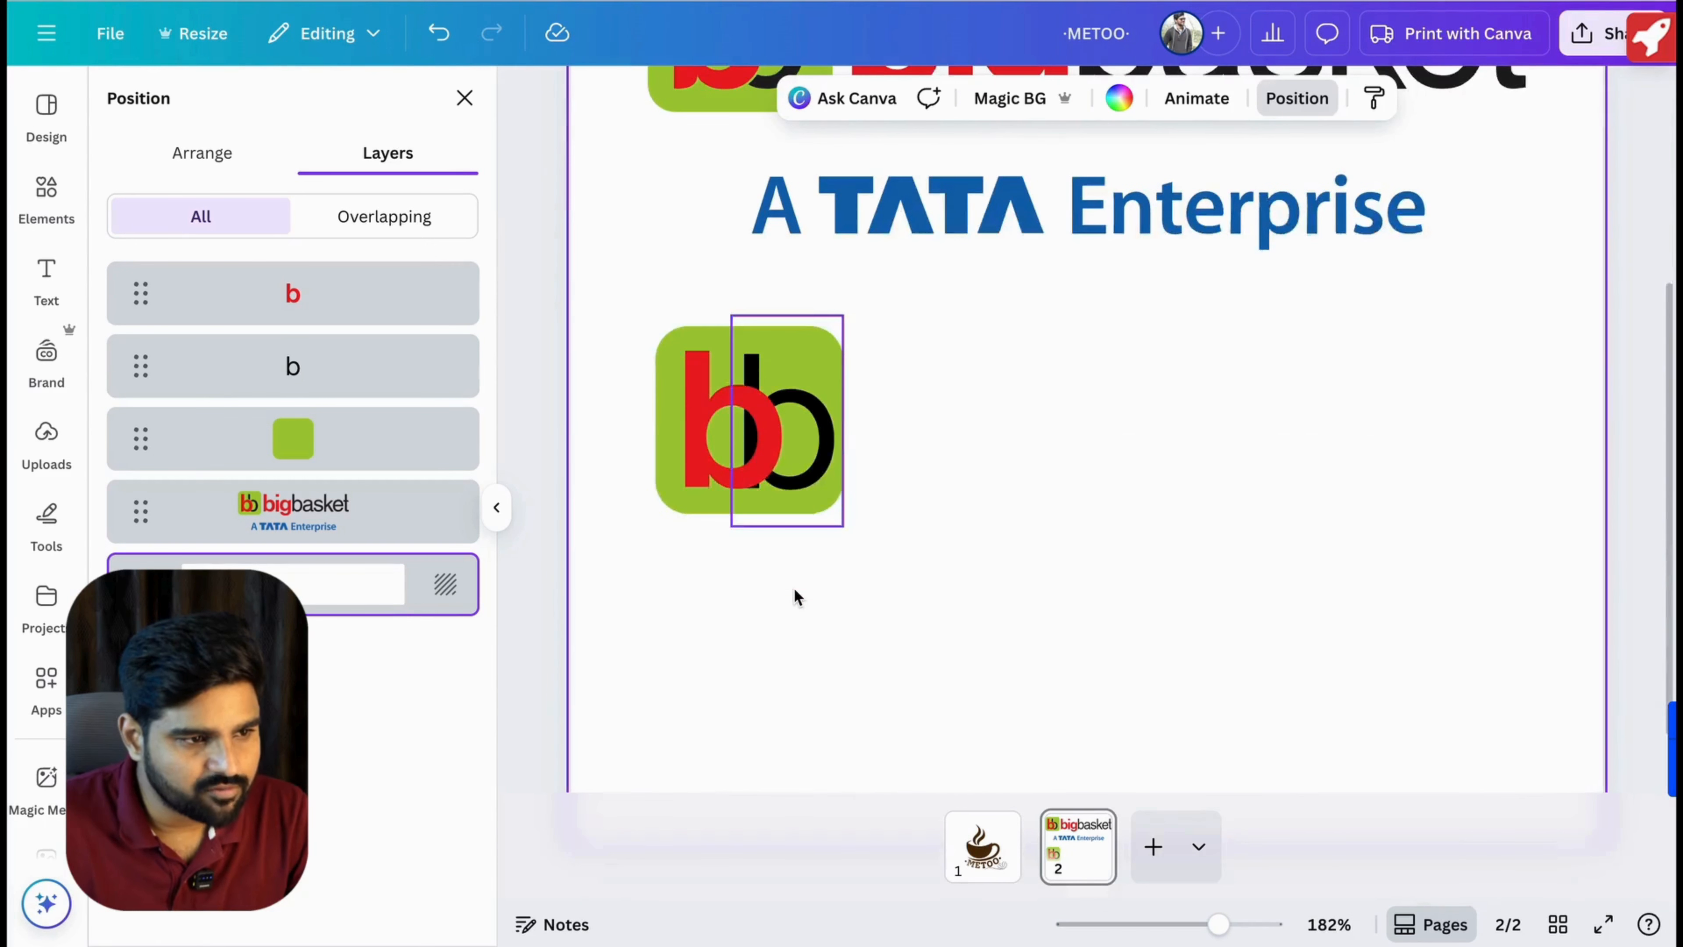
{"action": "scroll", "coordinate": [794, 590], "scroll_direction": "up", "scroll_amount": 2}
{"action": "scroll", "coordinate": [795, 595], "scroll_direction": "down", "scroll_amount": 1}
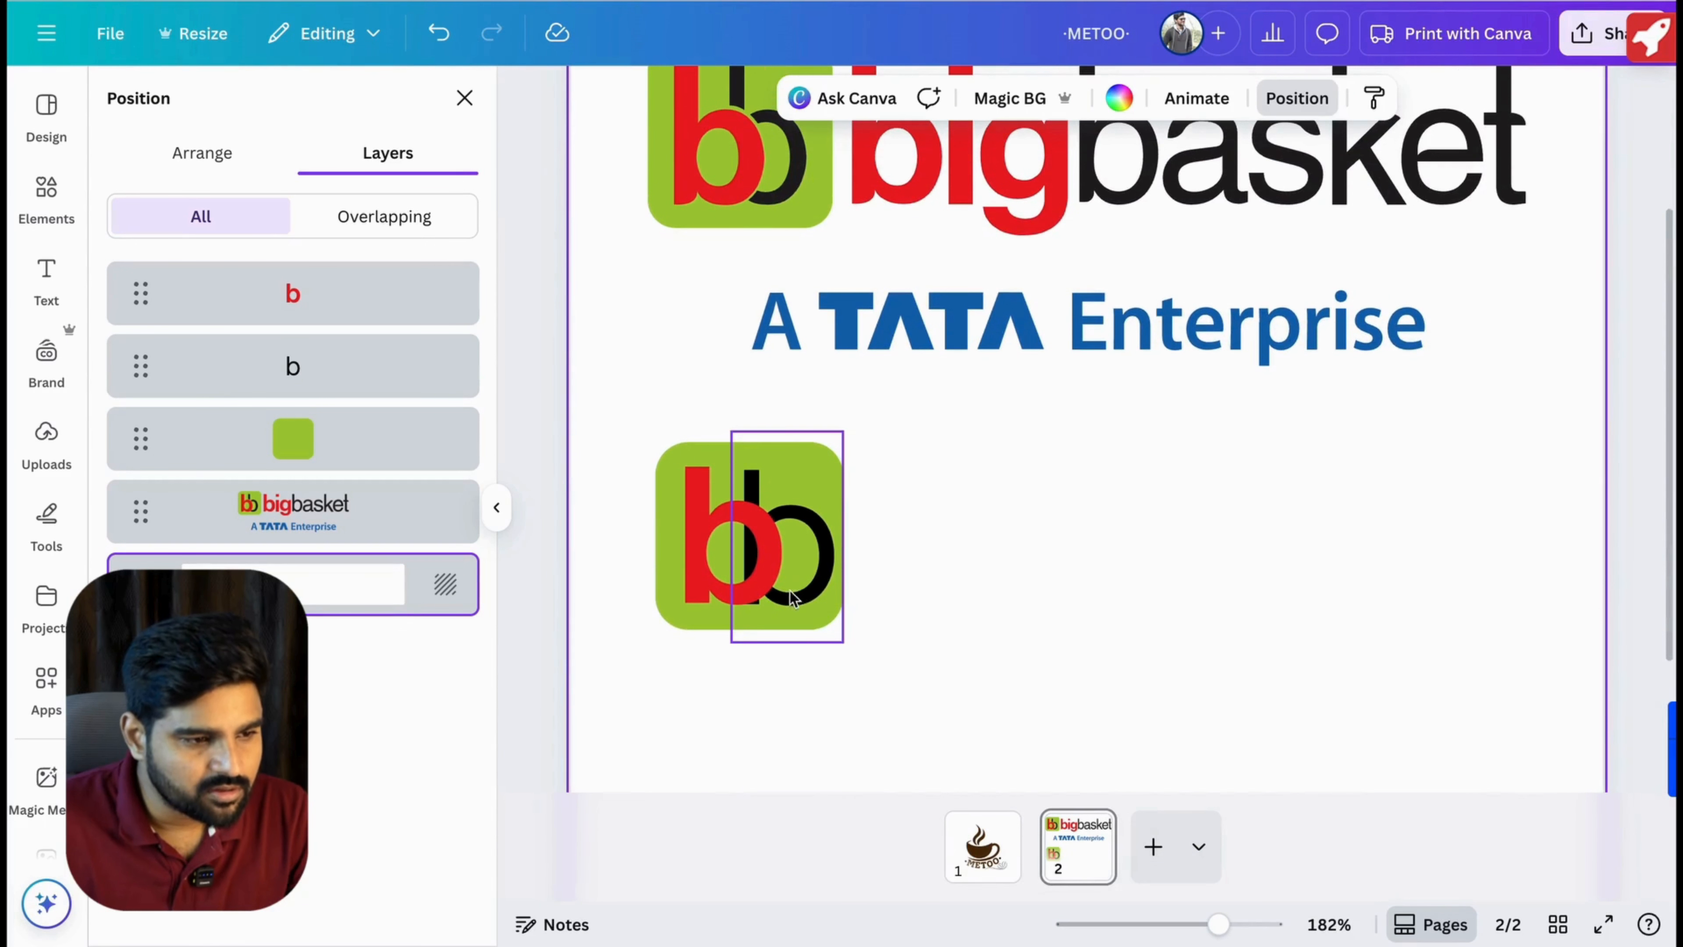
Apply an Outline effect to the recreated tile's red b and colour the outline with the document green.
{"action": "left_click", "coordinate": [725, 566]}
{"action": "double_click", "coordinate": [725, 565]}
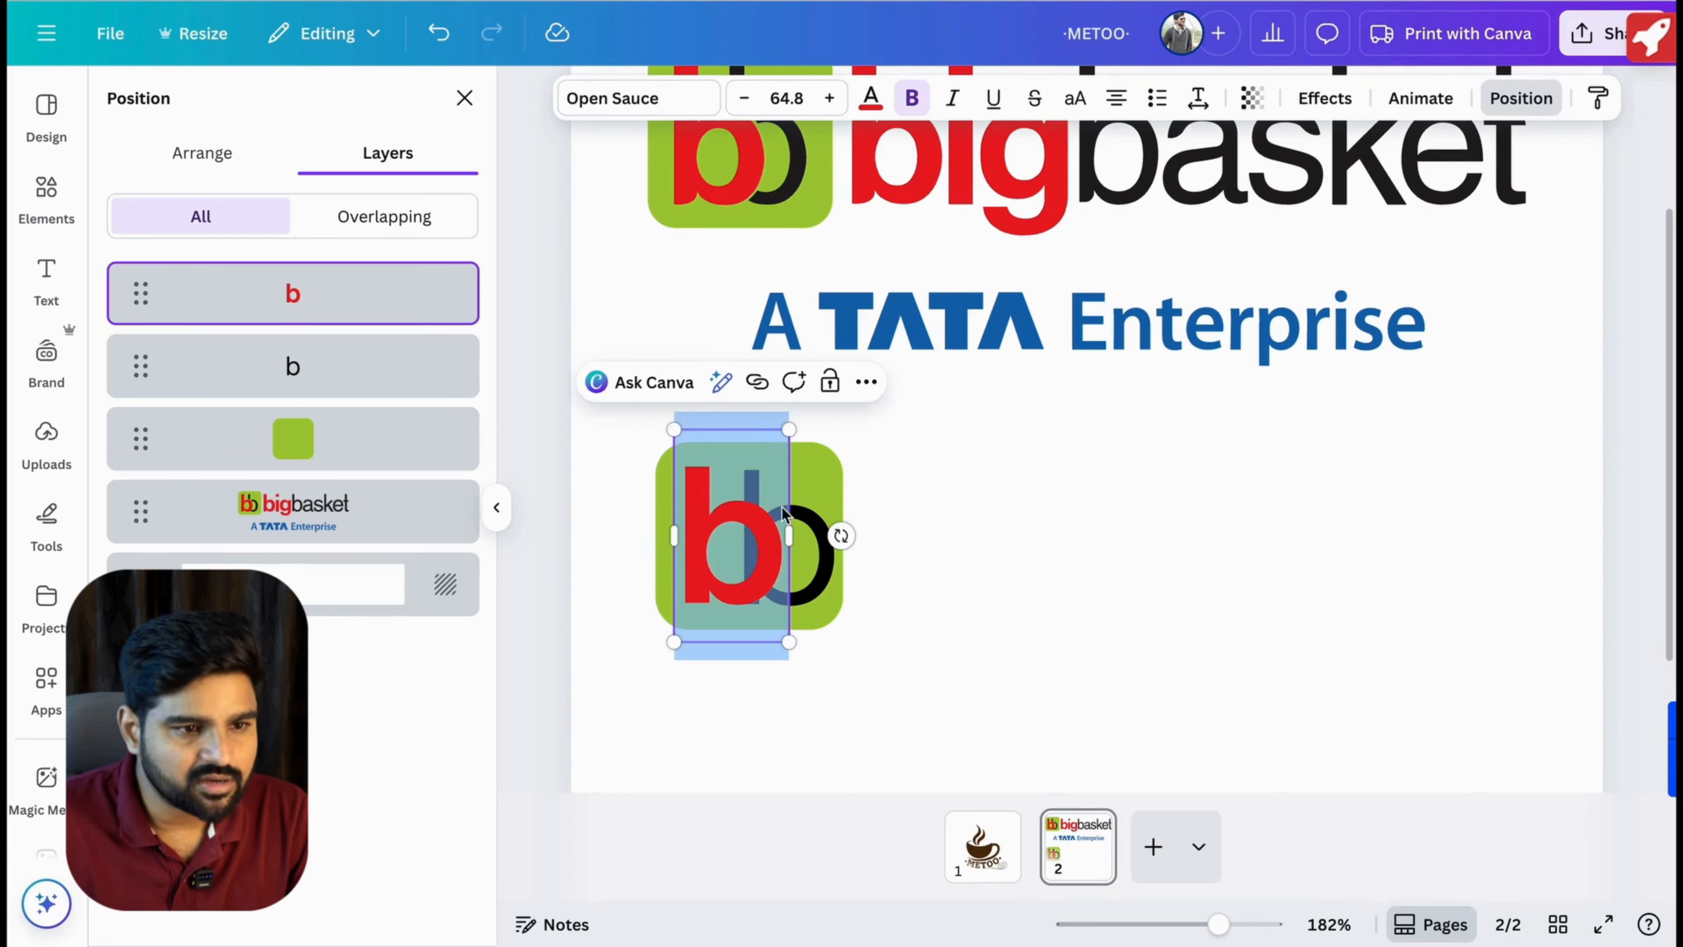
{"action": "left_click", "coordinate": [1319, 97]}
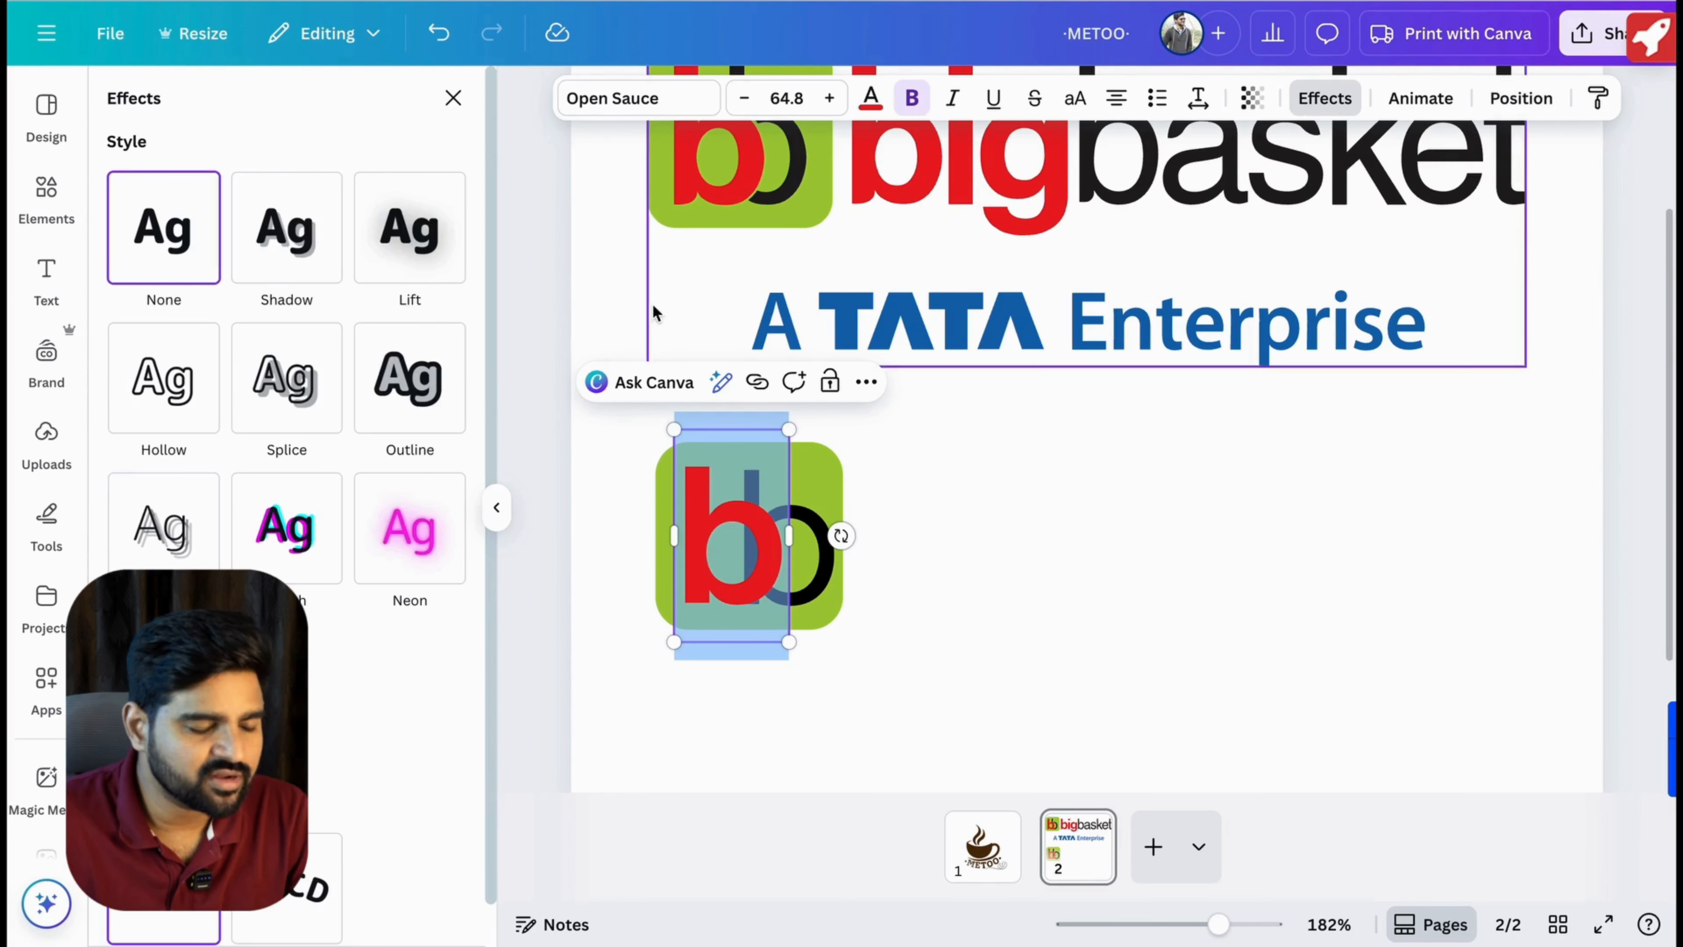
{"action": "left_click", "coordinate": [432, 418]}
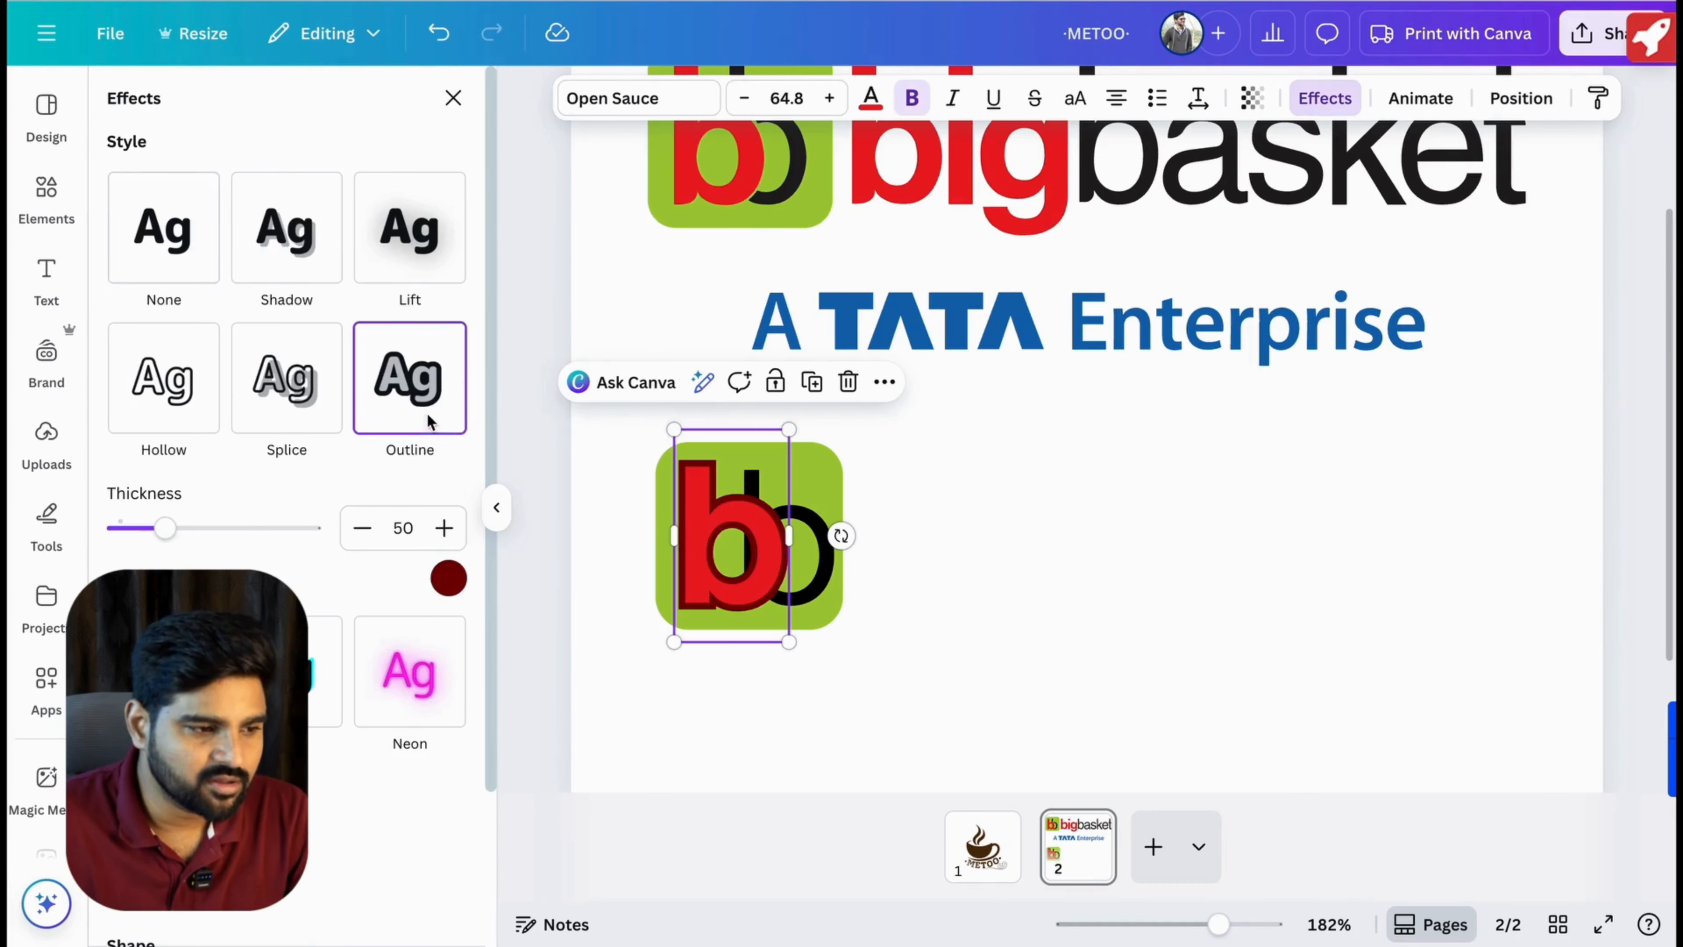
{"action": "left_click", "coordinate": [439, 581]}
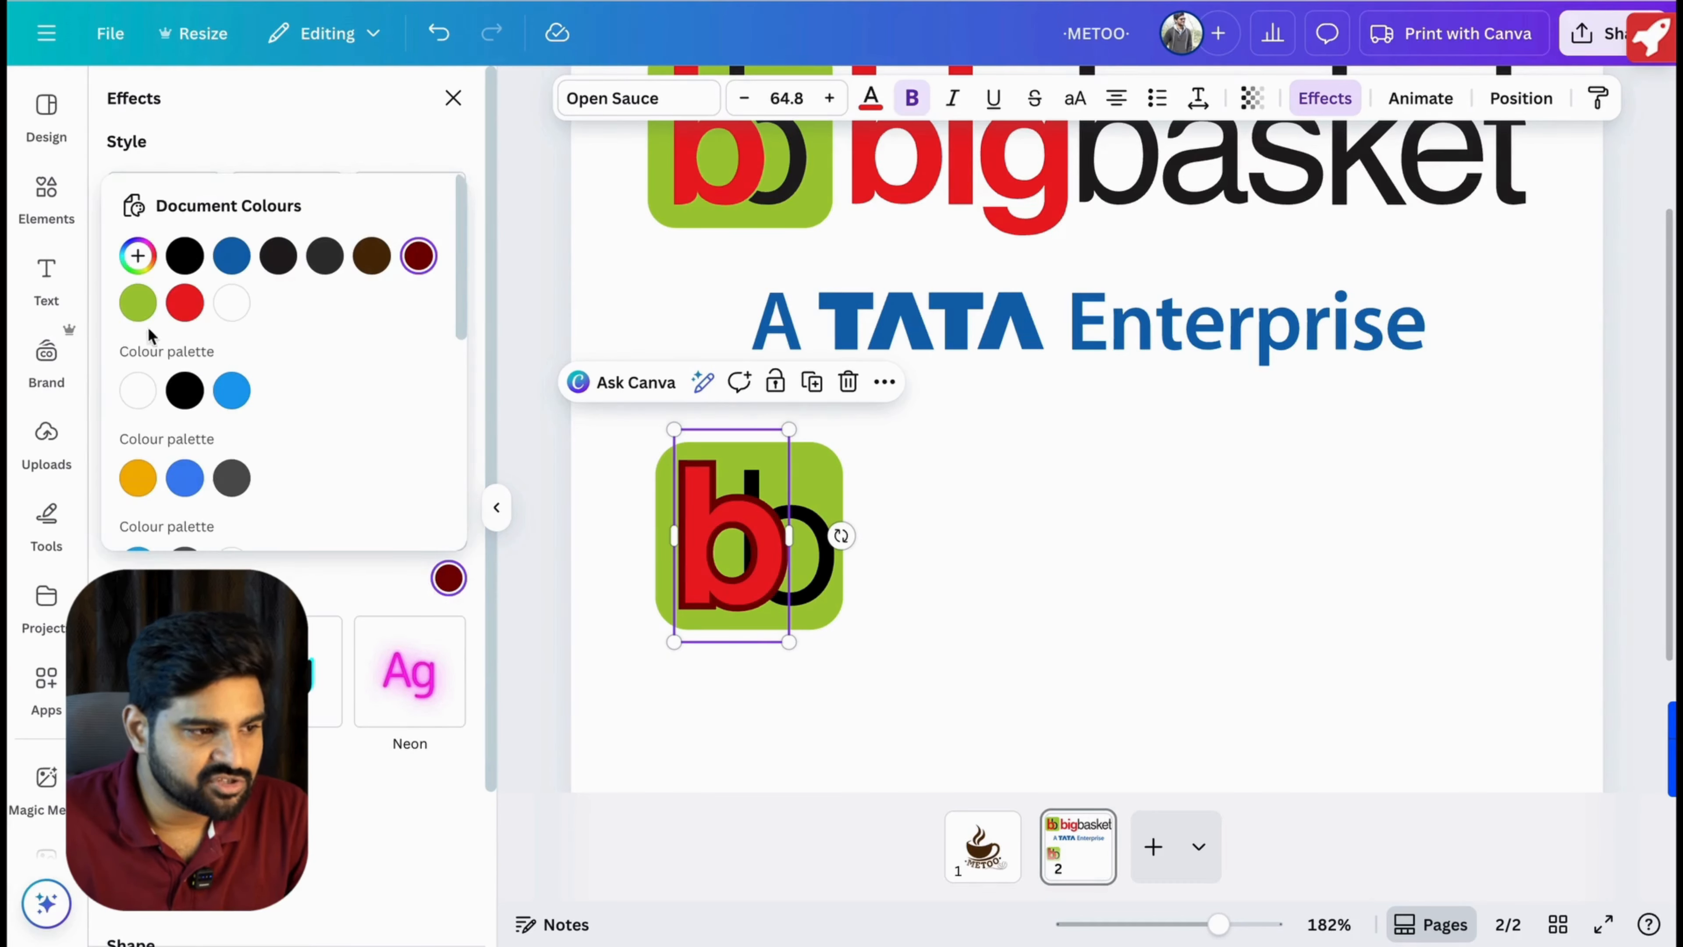
{"action": "left_click", "coordinate": [137, 304]}
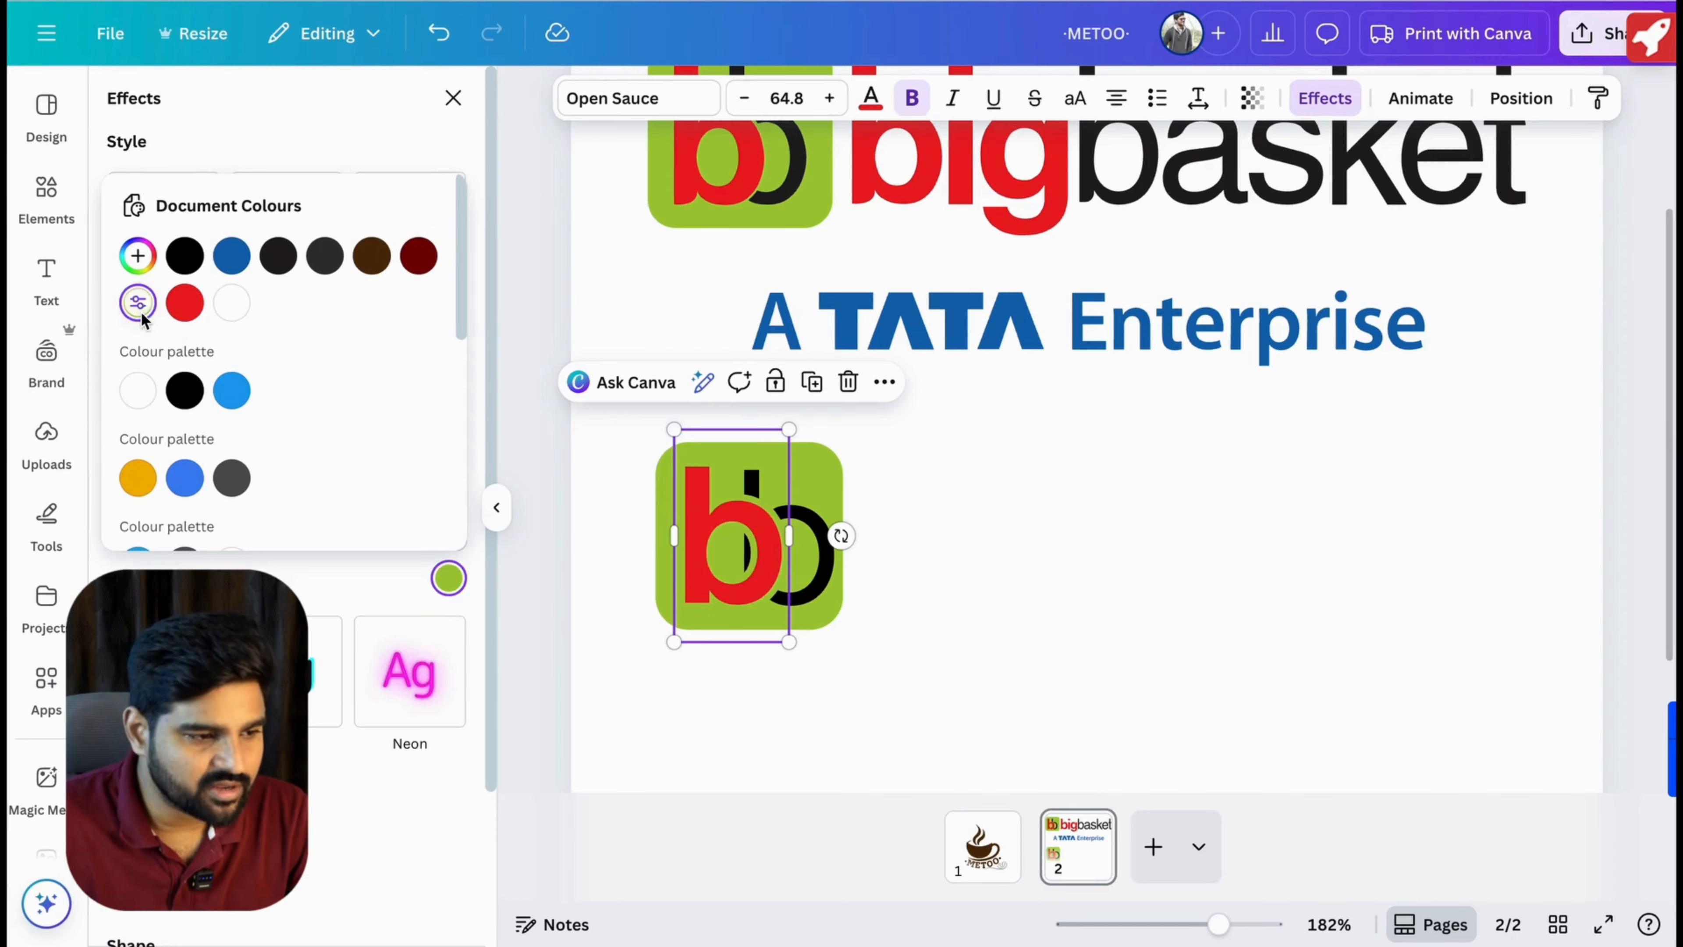
{"action": "left_click", "coordinate": [341, 564]}
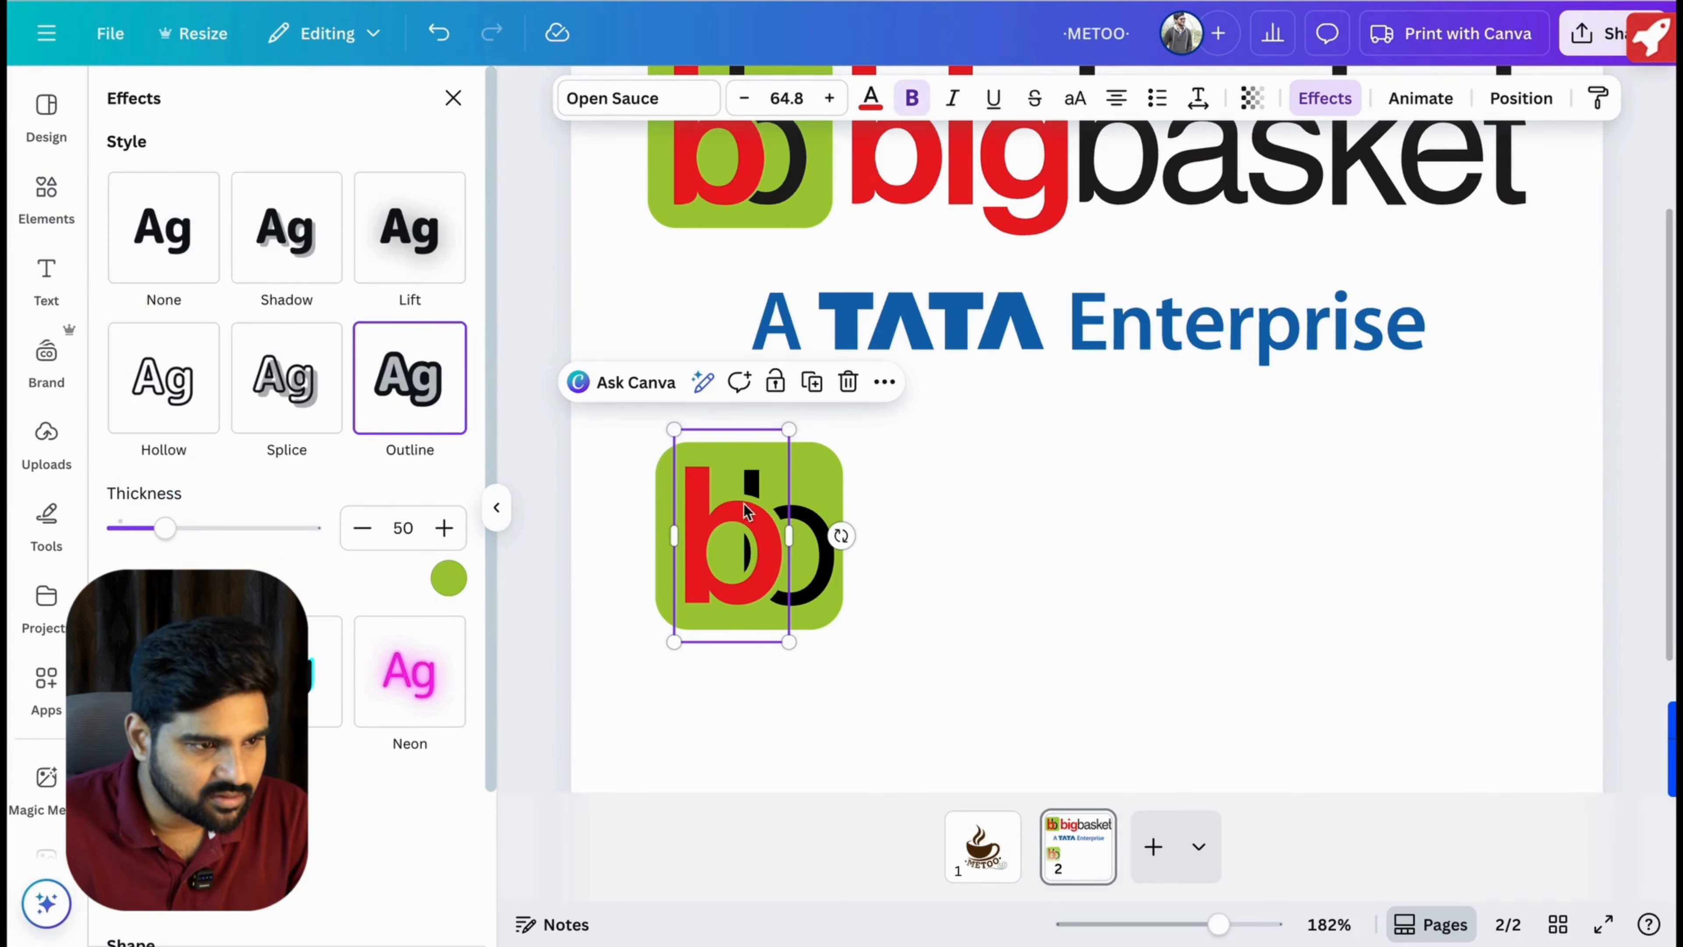
Reduce the thickness of the green outline on the recreated tile's red b to 20, comparing it with the original logo.
{"action": "scroll", "coordinate": [741, 503], "scroll_direction": "down", "scroll_amount": 3}
{"action": "scroll", "coordinate": [737, 504], "scroll_direction": "up", "scroll_amount": 6}
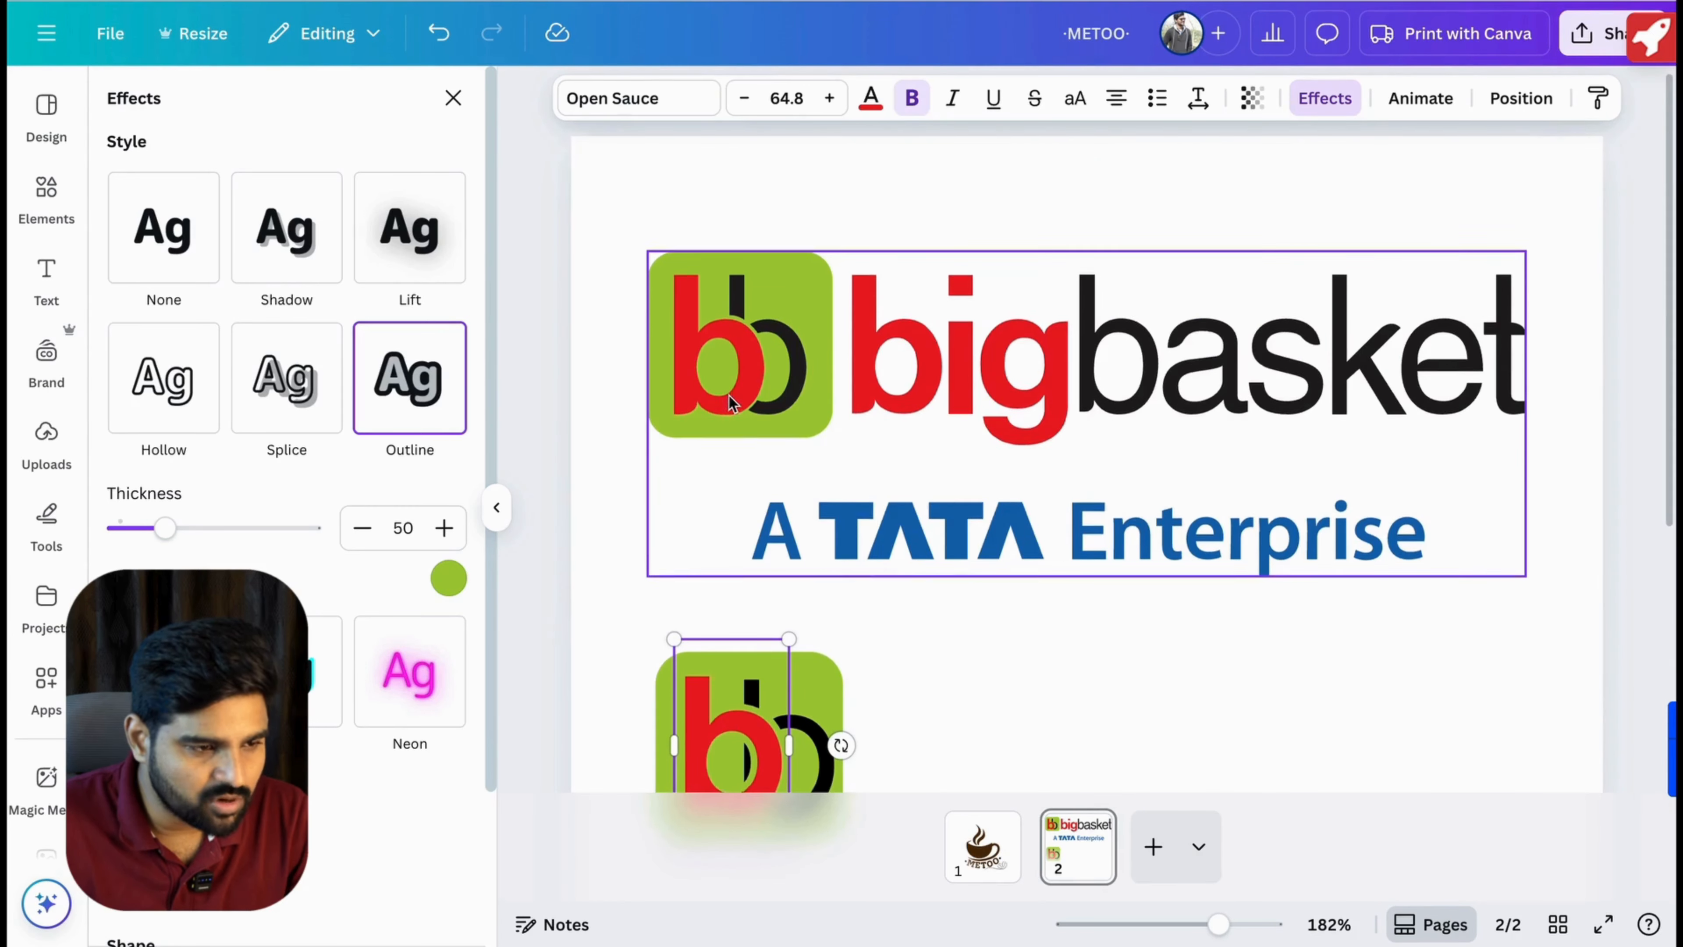
{"action": "scroll", "coordinate": [728, 395], "scroll_direction": "down", "scroll_amount": 2}
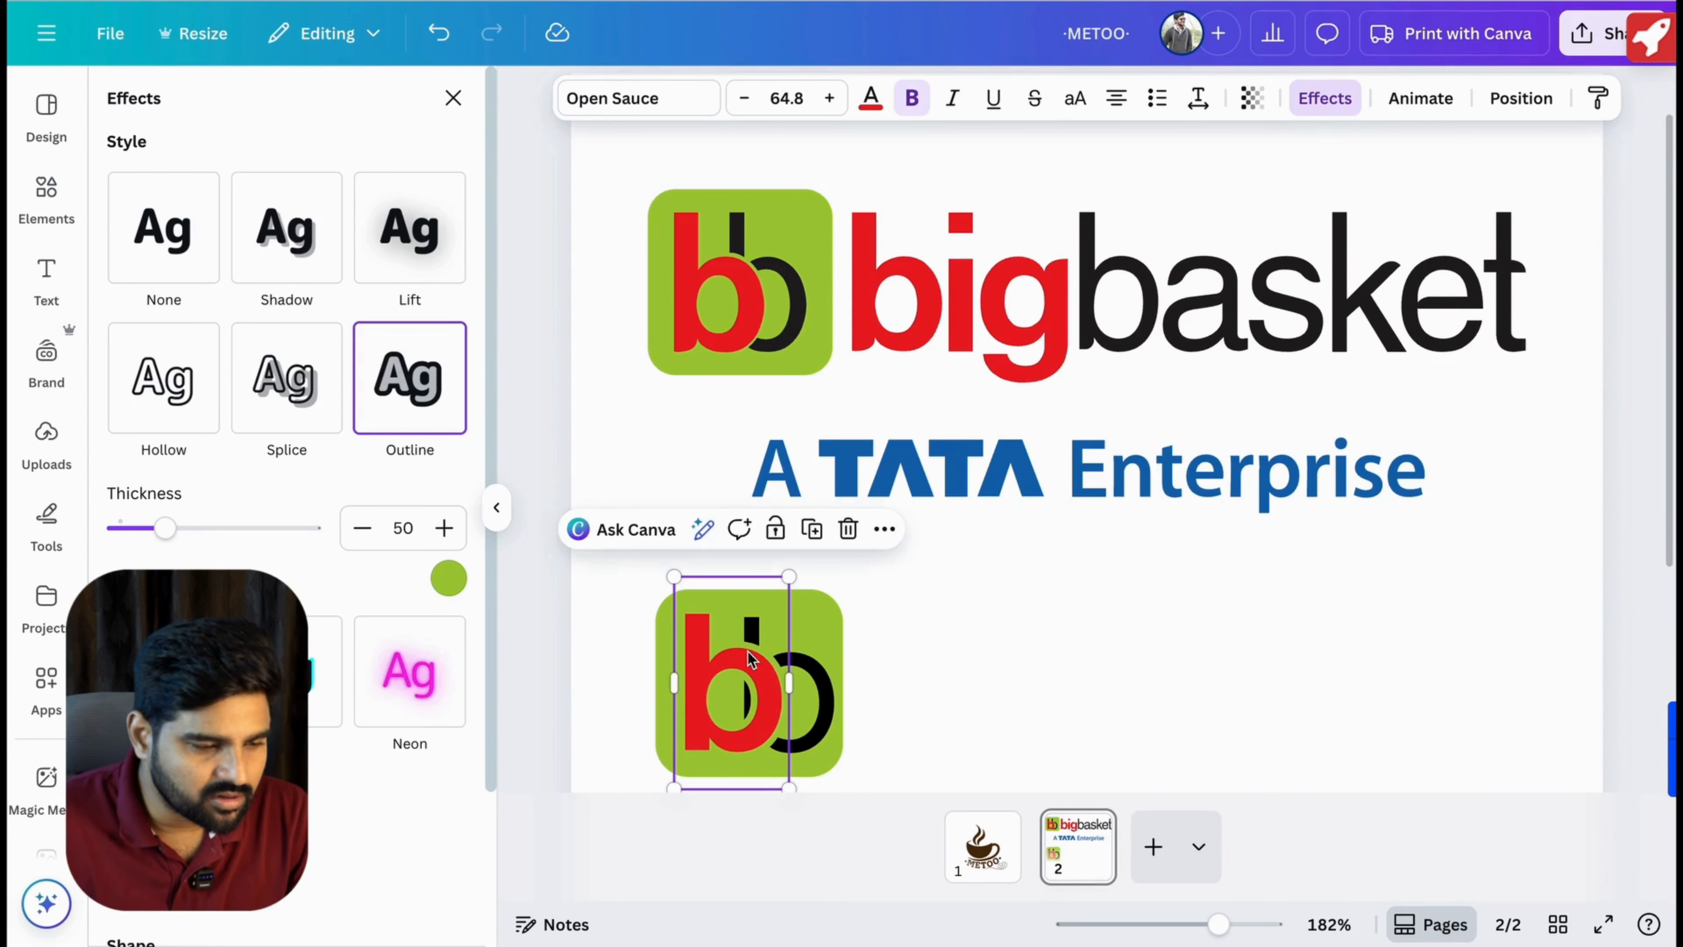
{"action": "scroll", "coordinate": [748, 651], "scroll_direction": "down", "scroll_amount": 4}
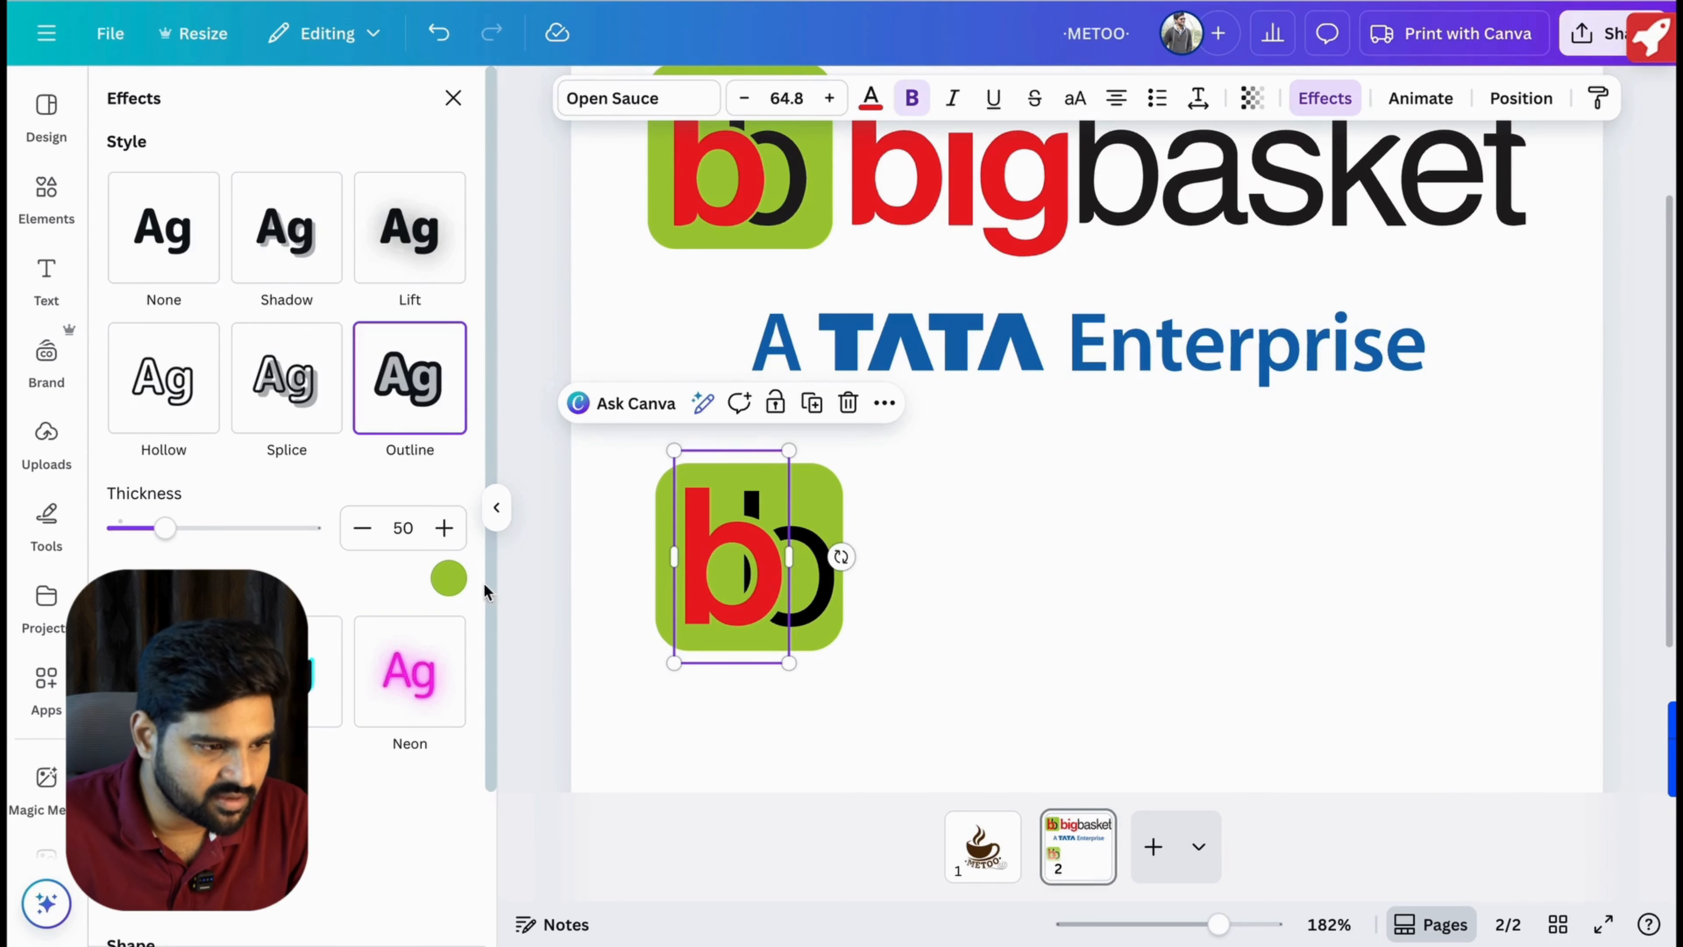
{"action": "left_click_drag", "start_coordinate": [156, 534], "coordinate": [134, 532]}
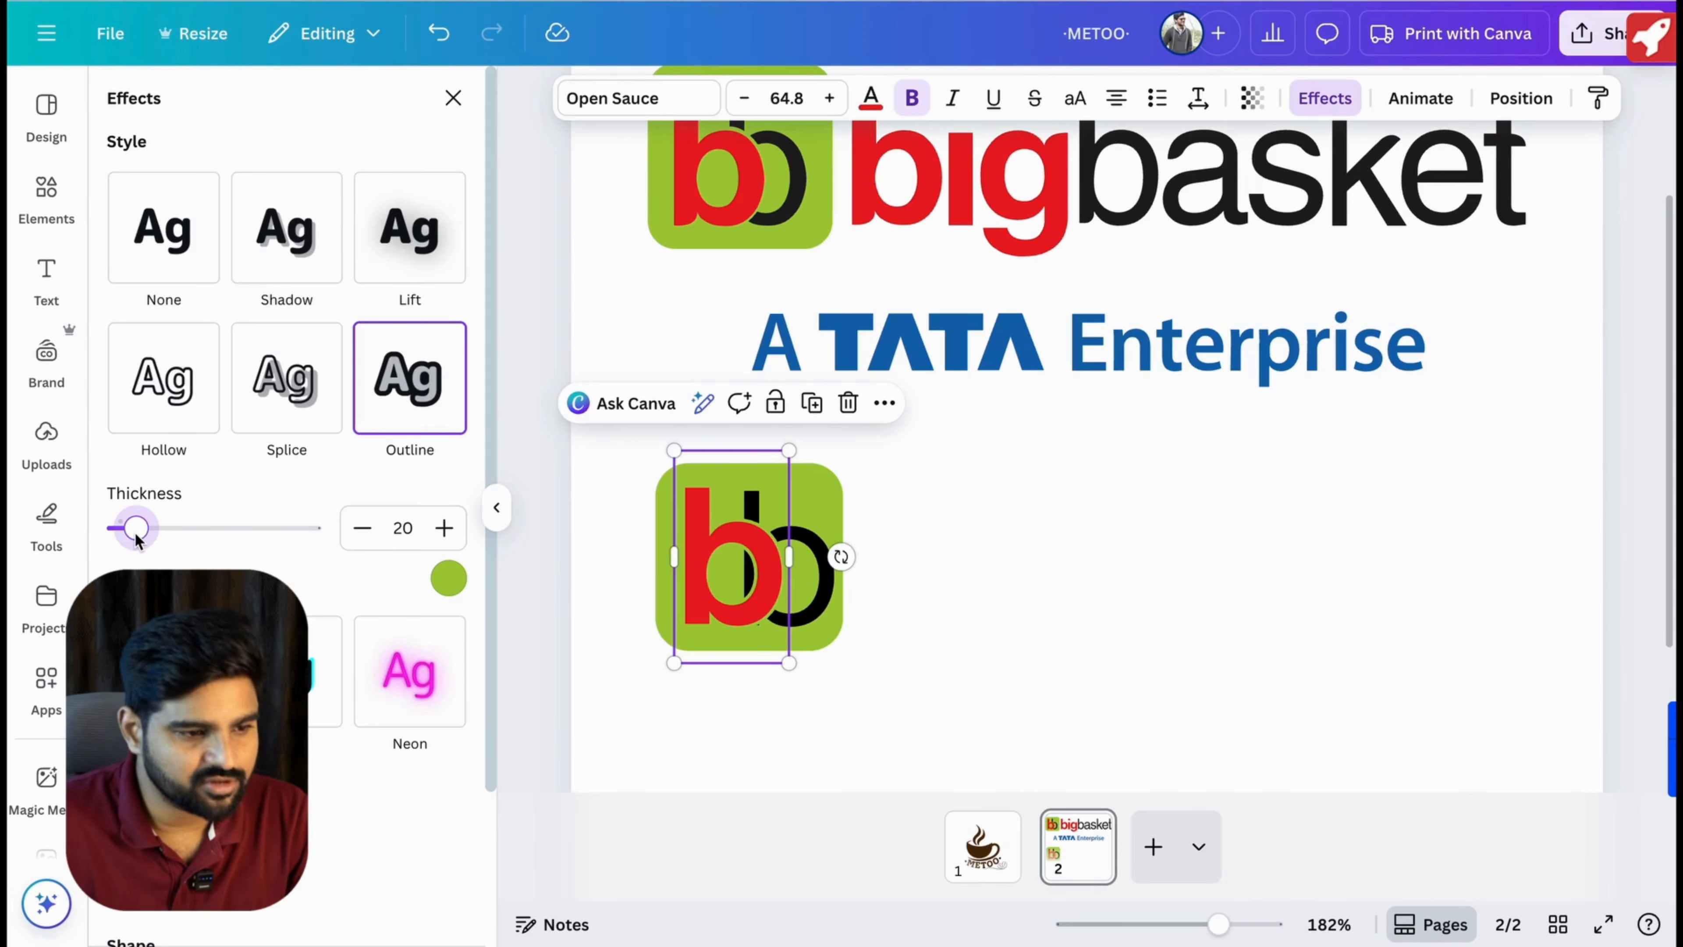
{"action": "left_click", "coordinate": [952, 550]}
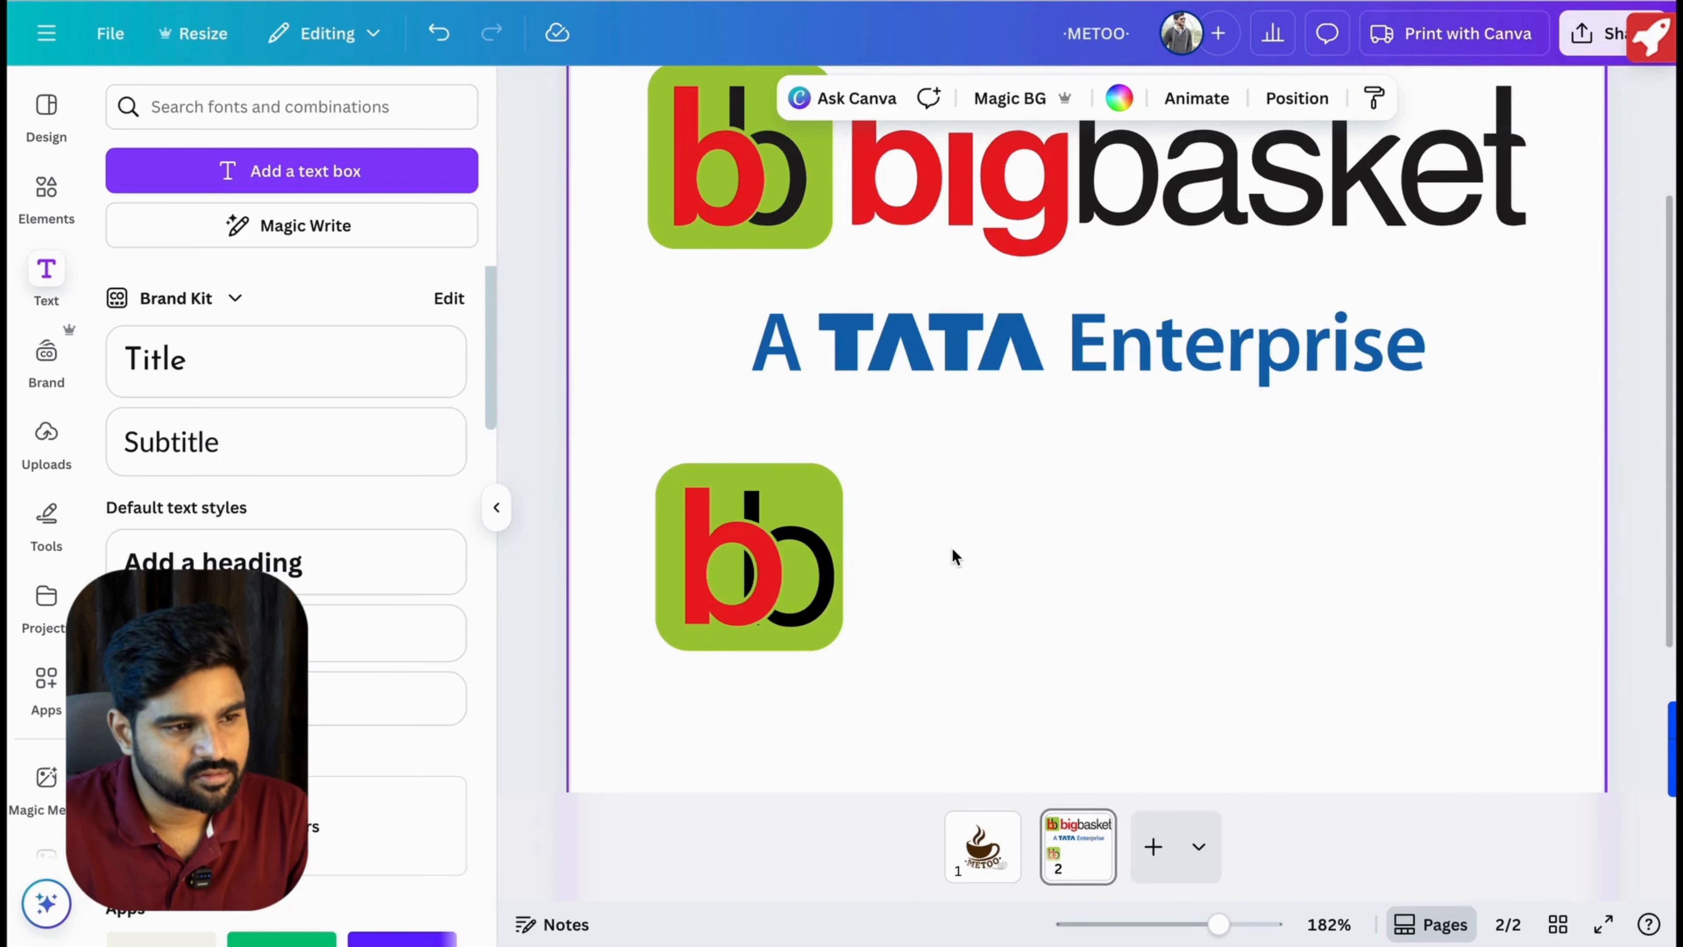
Select the recreated tile's black and red b together and shift both slightly left on the green square.
{"action": "left_click", "coordinate": [809, 556]}
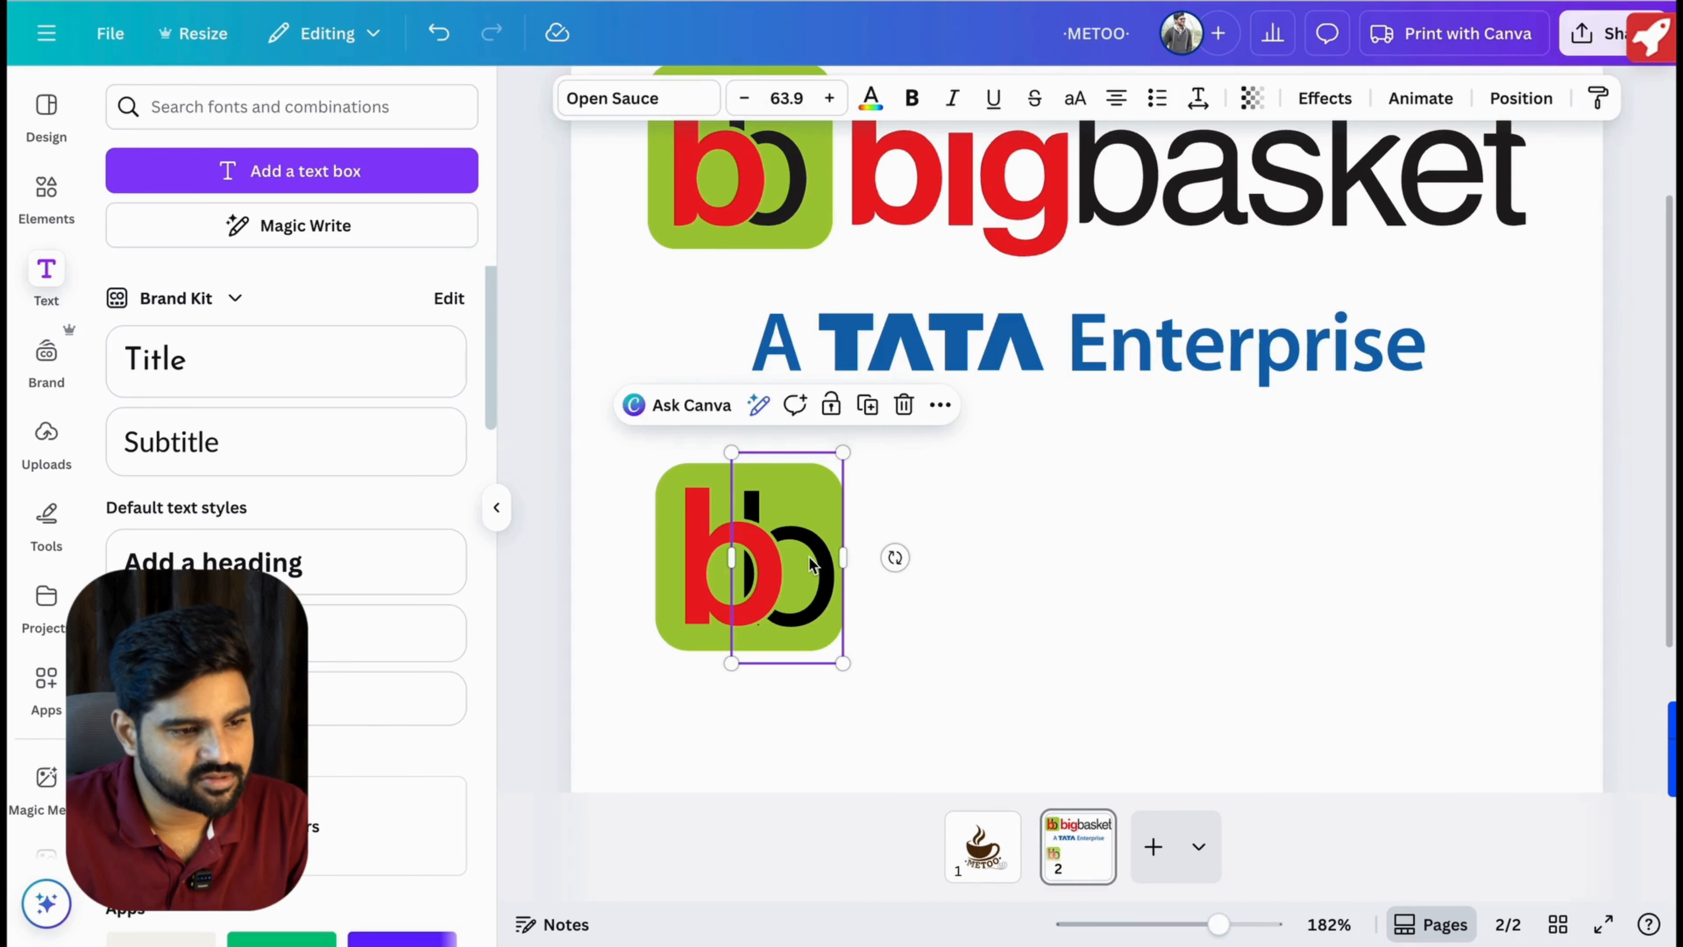
{"action": "left_click", "coordinate": [746, 575], "text": "shift"}
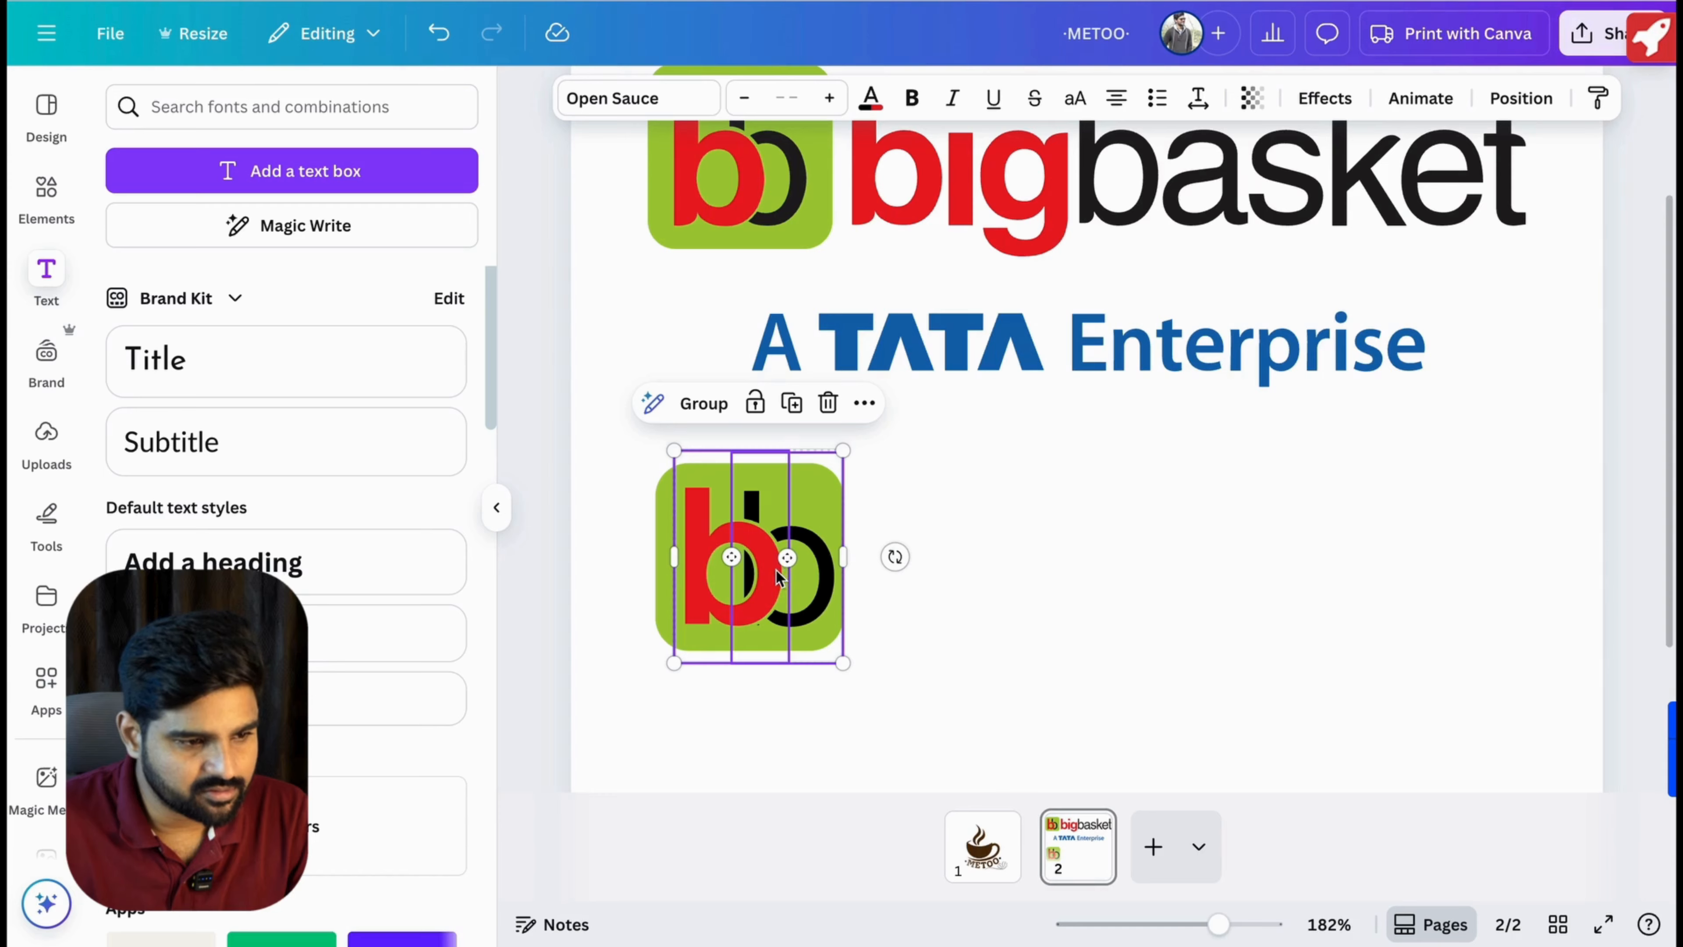
{"action": "left_click_drag", "start_coordinate": [772, 583], "coordinate": [762, 578]}
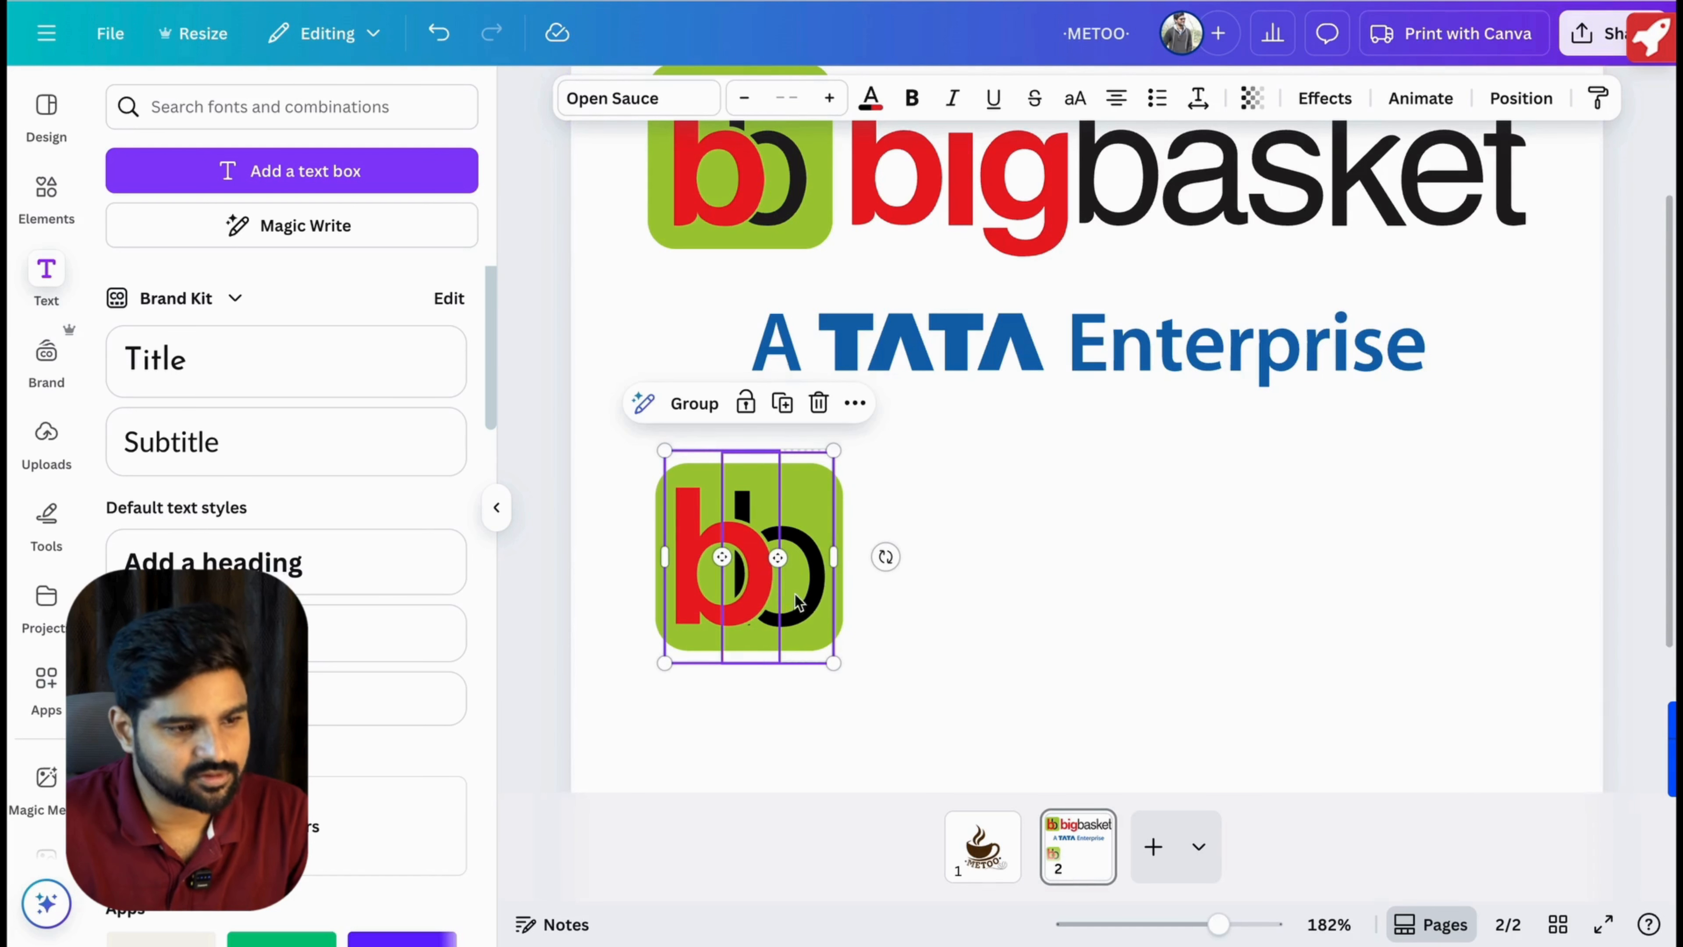
{"action": "left_click", "coordinate": [912, 596]}
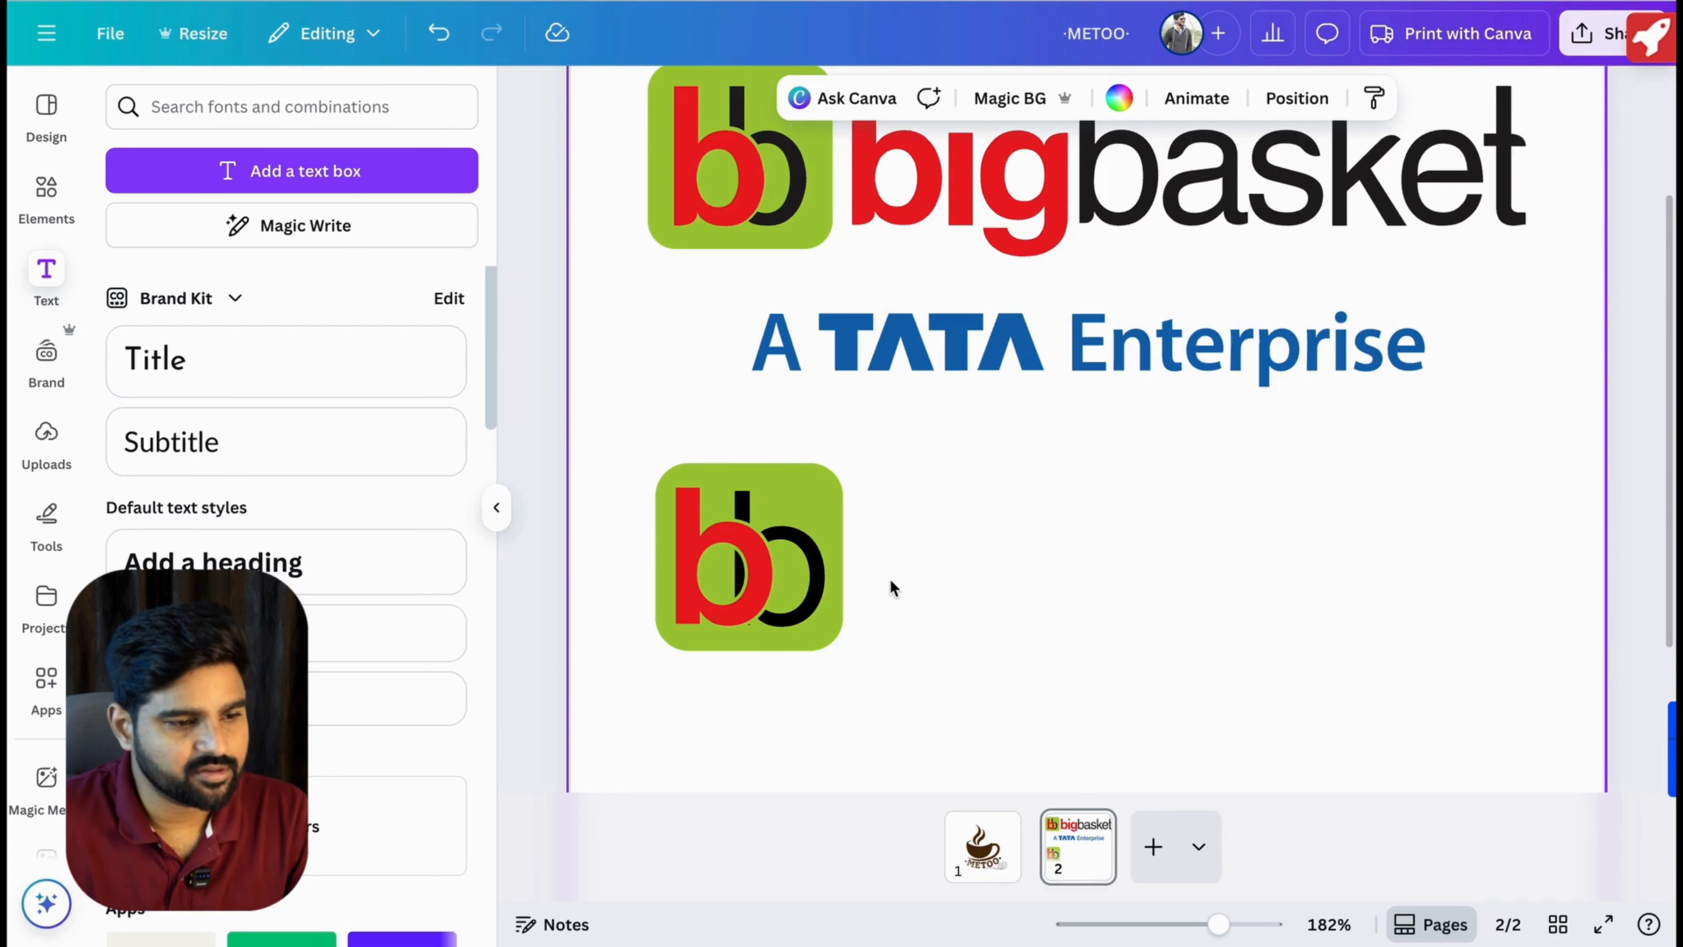
Try moving the red b lower over the black b on the recreated tile, and undo the move.
{"action": "key", "text": "ctrl+minus"}
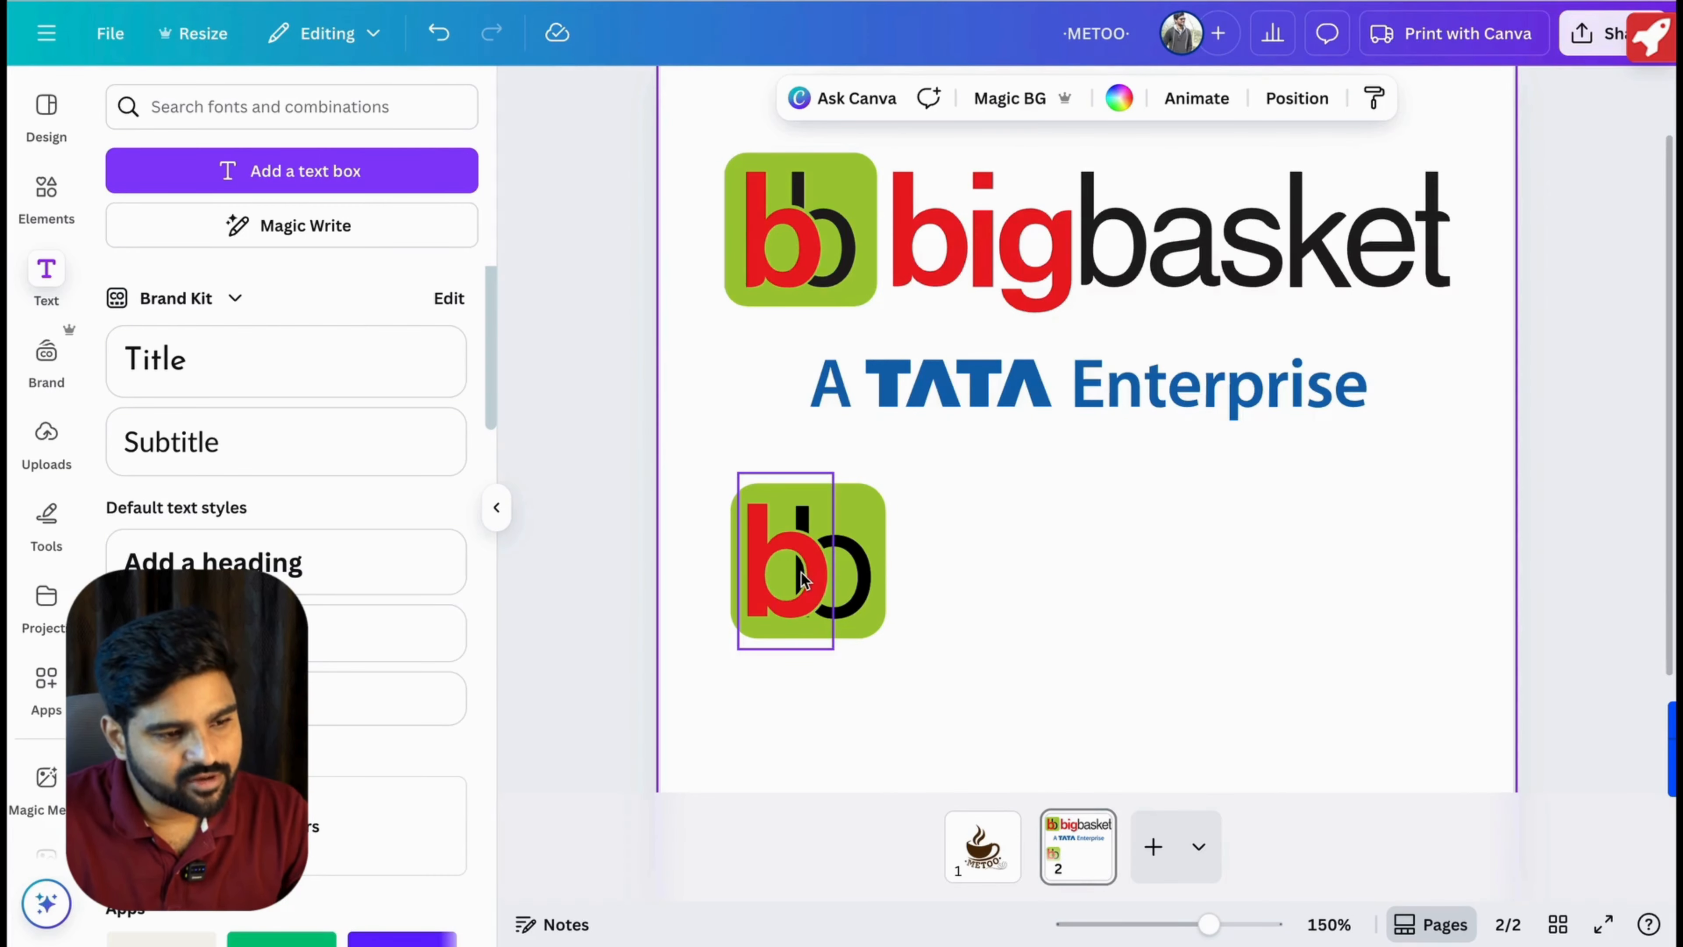
{"action": "scroll", "coordinate": [800, 571], "scroll_direction": "up", "scroll_amount": 5}
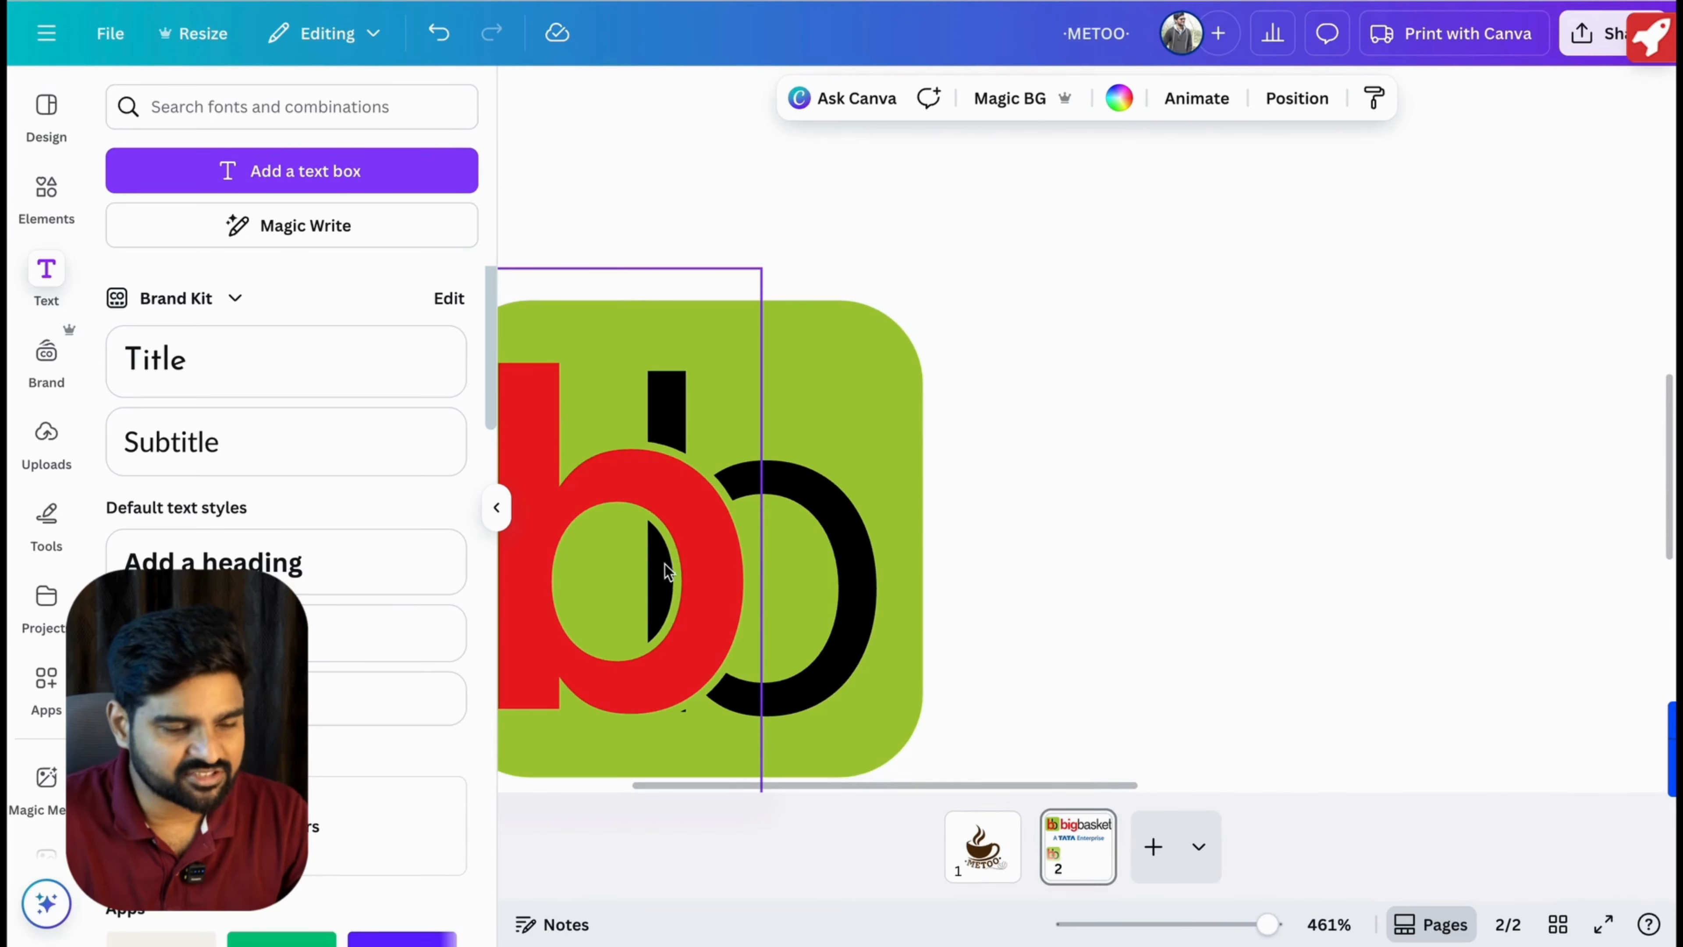
{"action": "scroll", "coordinate": [669, 574], "scroll_direction": "left", "scroll_amount": 2}
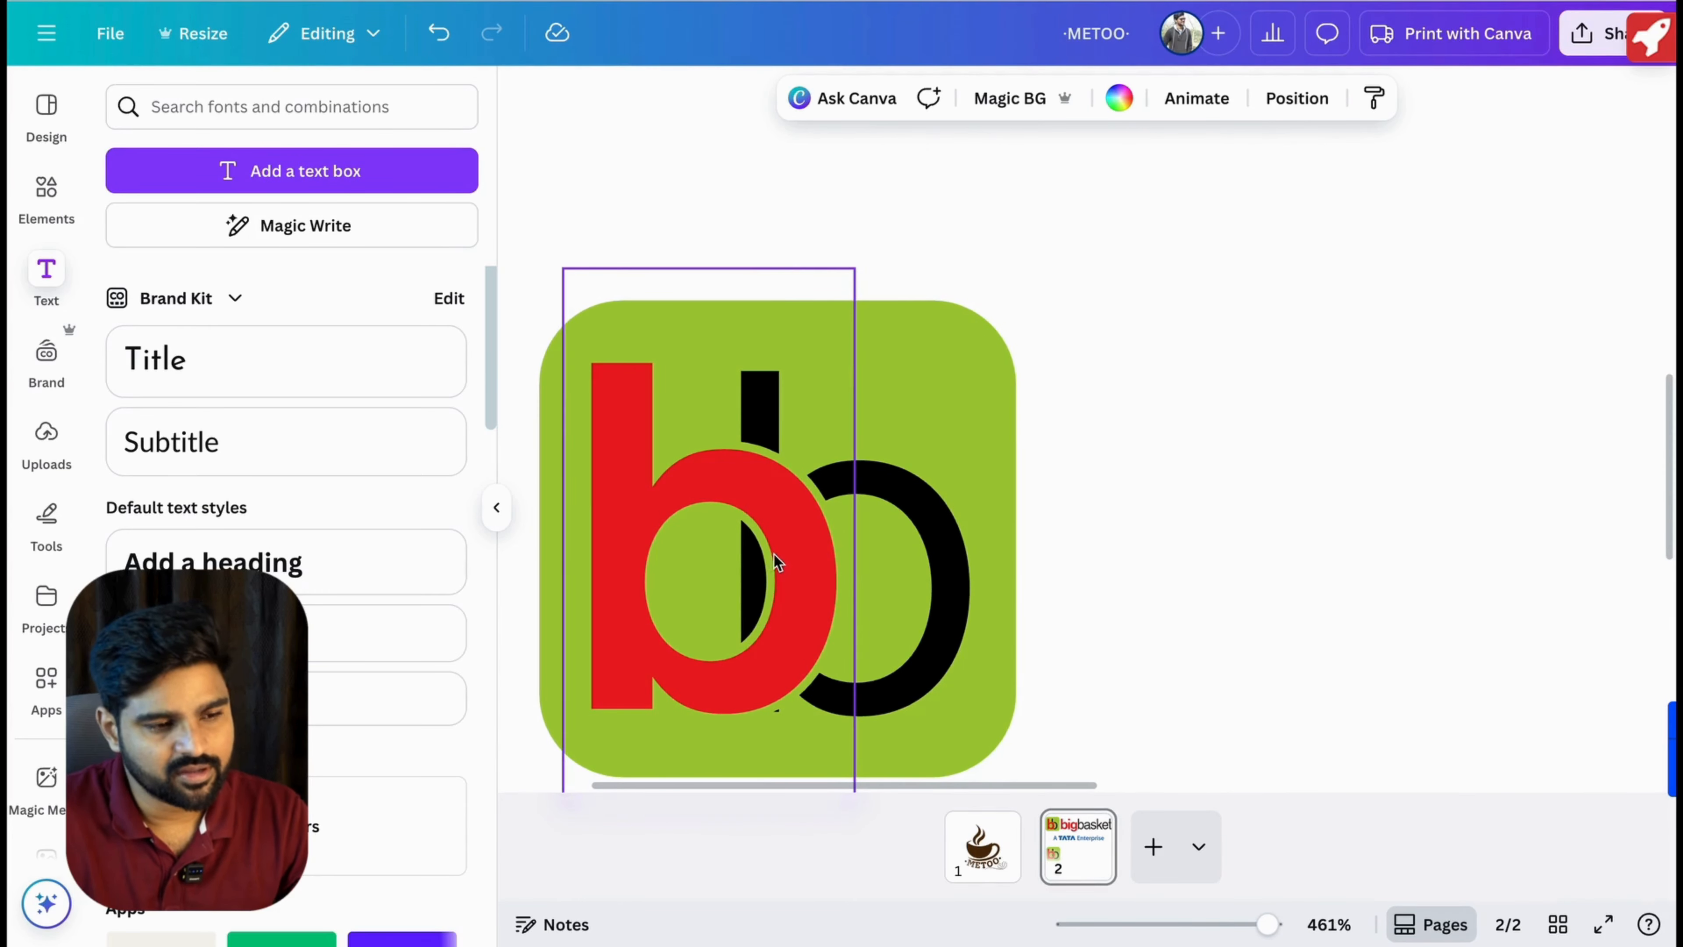
{"action": "scroll", "coordinate": [774, 553], "scroll_direction": "left", "scroll_amount": 1}
{"action": "scroll", "coordinate": [776, 555], "scroll_direction": "down", "scroll_amount": 1}
{"action": "left_click", "coordinate": [781, 568]}
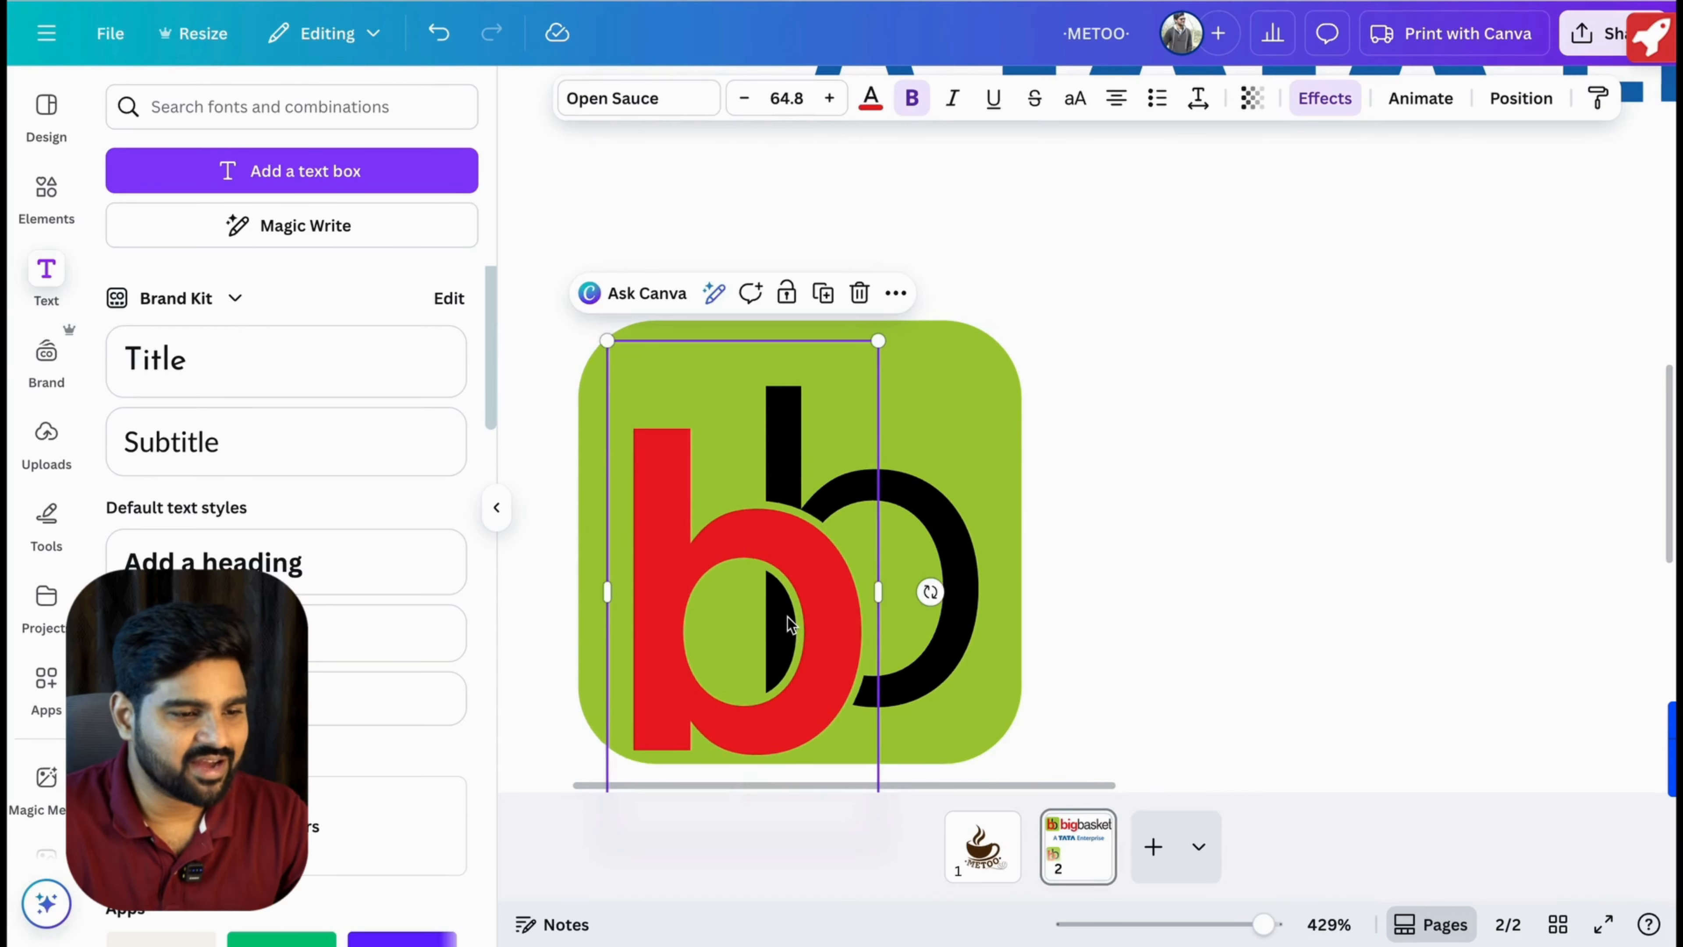
{"action": "scroll", "coordinate": [788, 620], "scroll_direction": "down", "scroll_amount": 2}
{"action": "key", "text": "ctrl+z"}
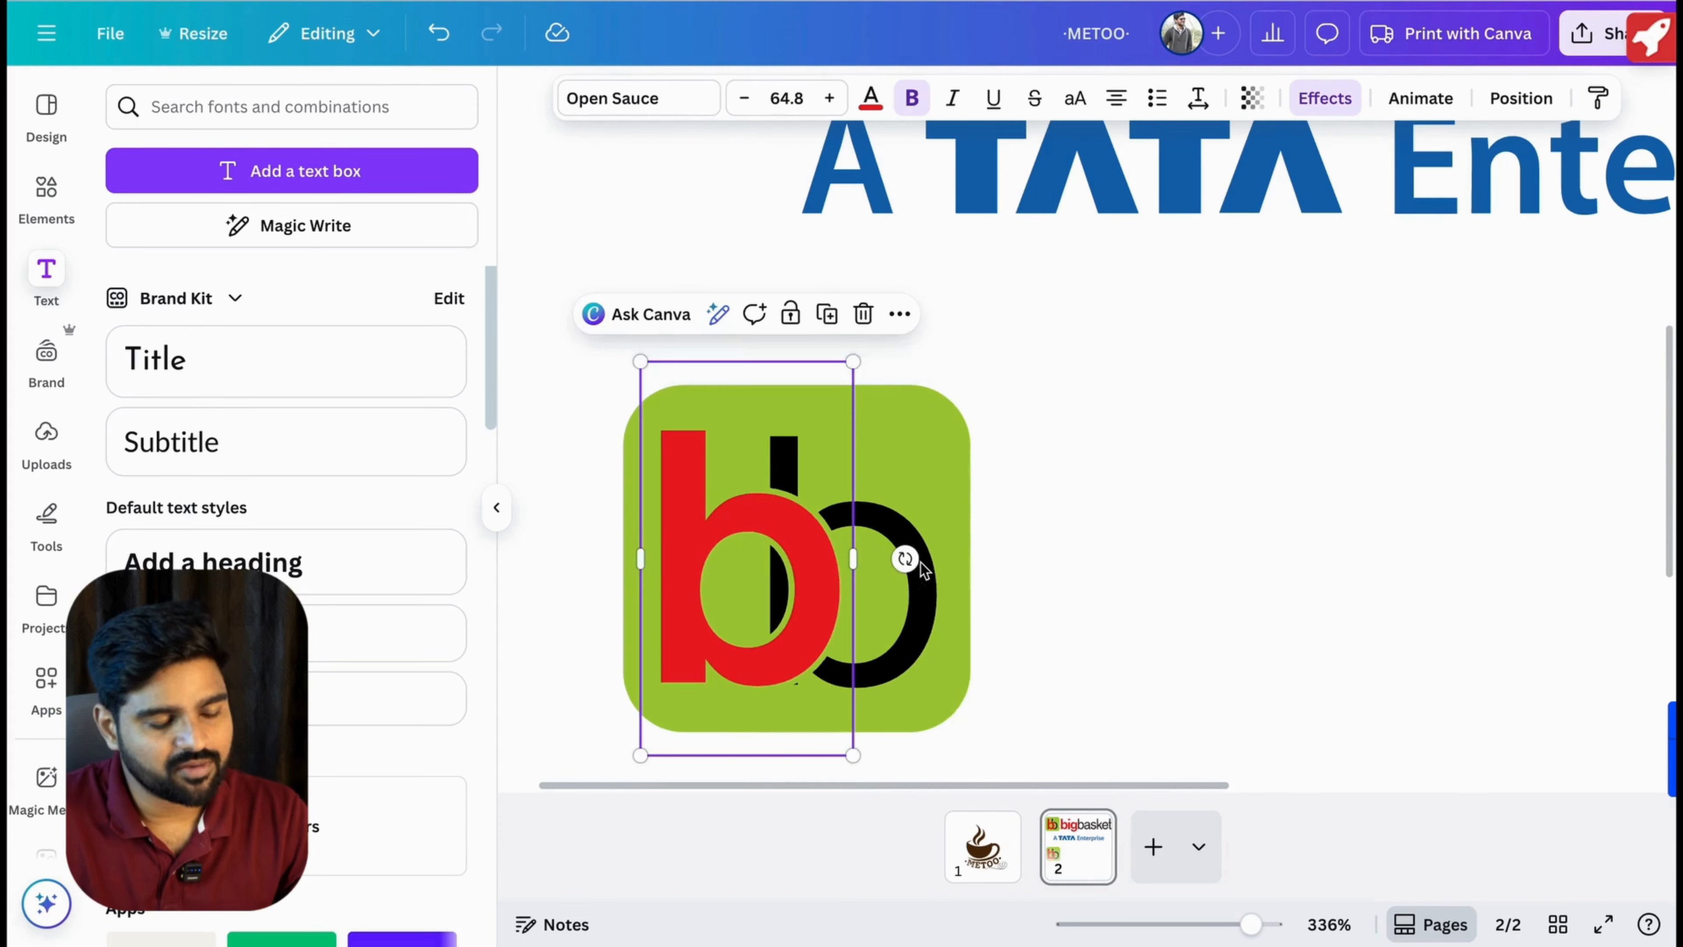
Add a circle shape to page 2 and place it beside the recreated tile, below the TATA Enterprise line.
{"action": "left_click", "coordinate": [1139, 523]}
{"action": "scroll", "coordinate": [1130, 520], "scroll_direction": "up", "scroll_amount": 3}
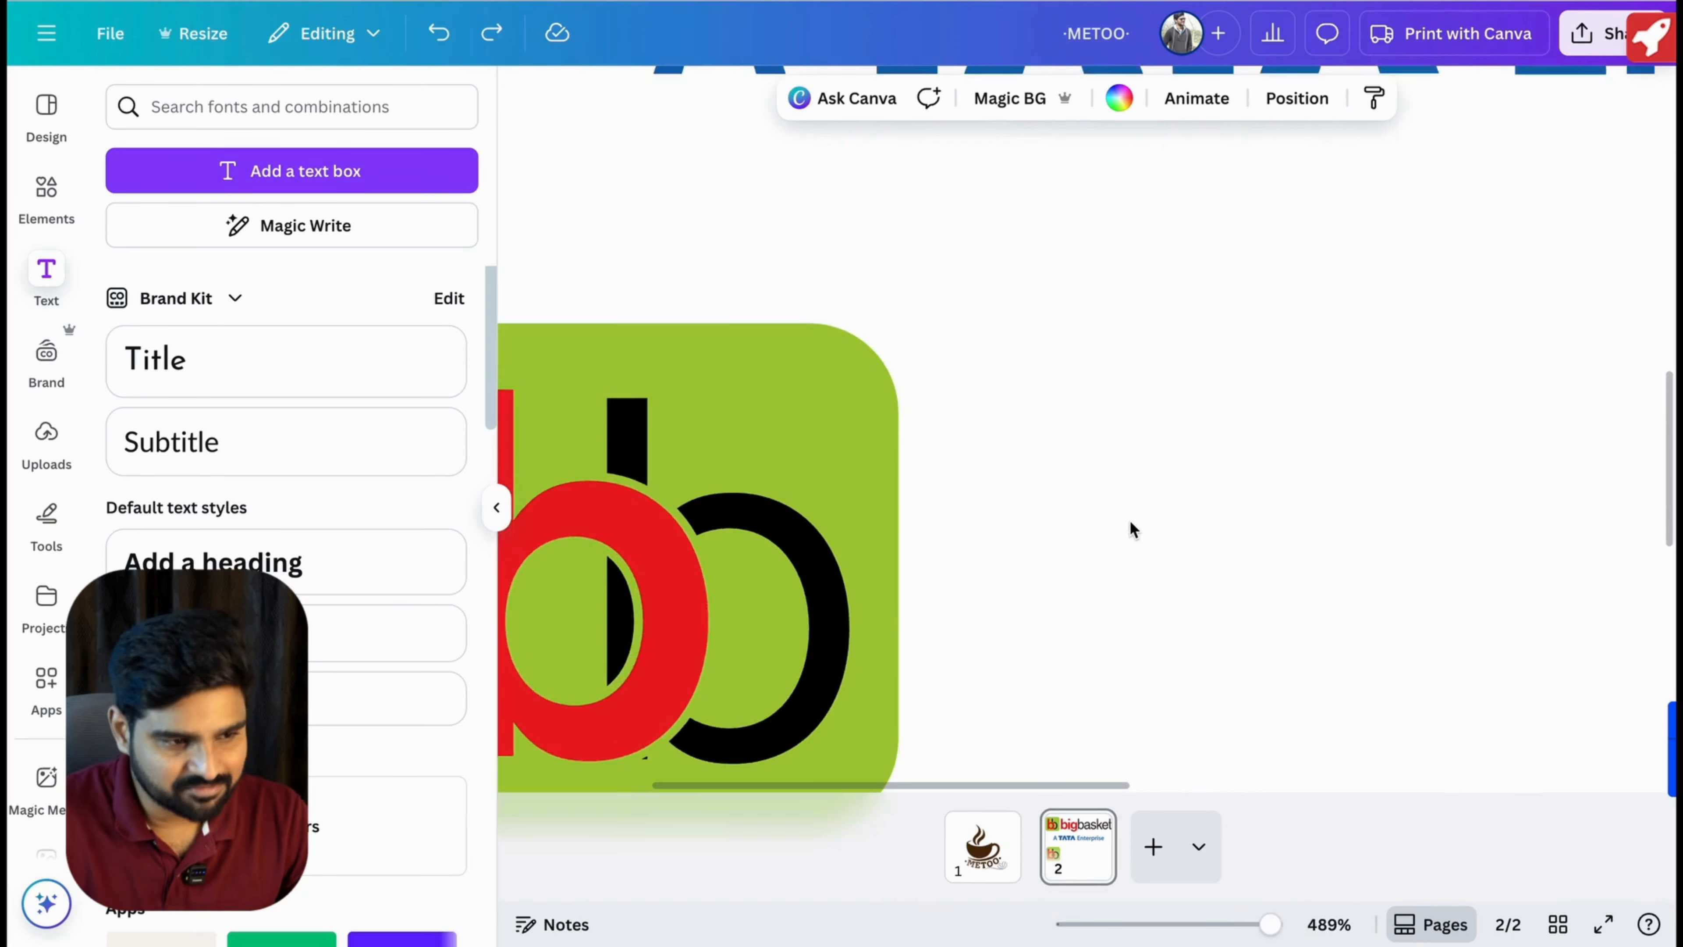
{"action": "scroll", "coordinate": [1124, 520], "scroll_direction": "down", "scroll_amount": 5}
{"action": "scroll", "coordinate": [1124, 517], "scroll_direction": "down", "scroll_amount": 1}
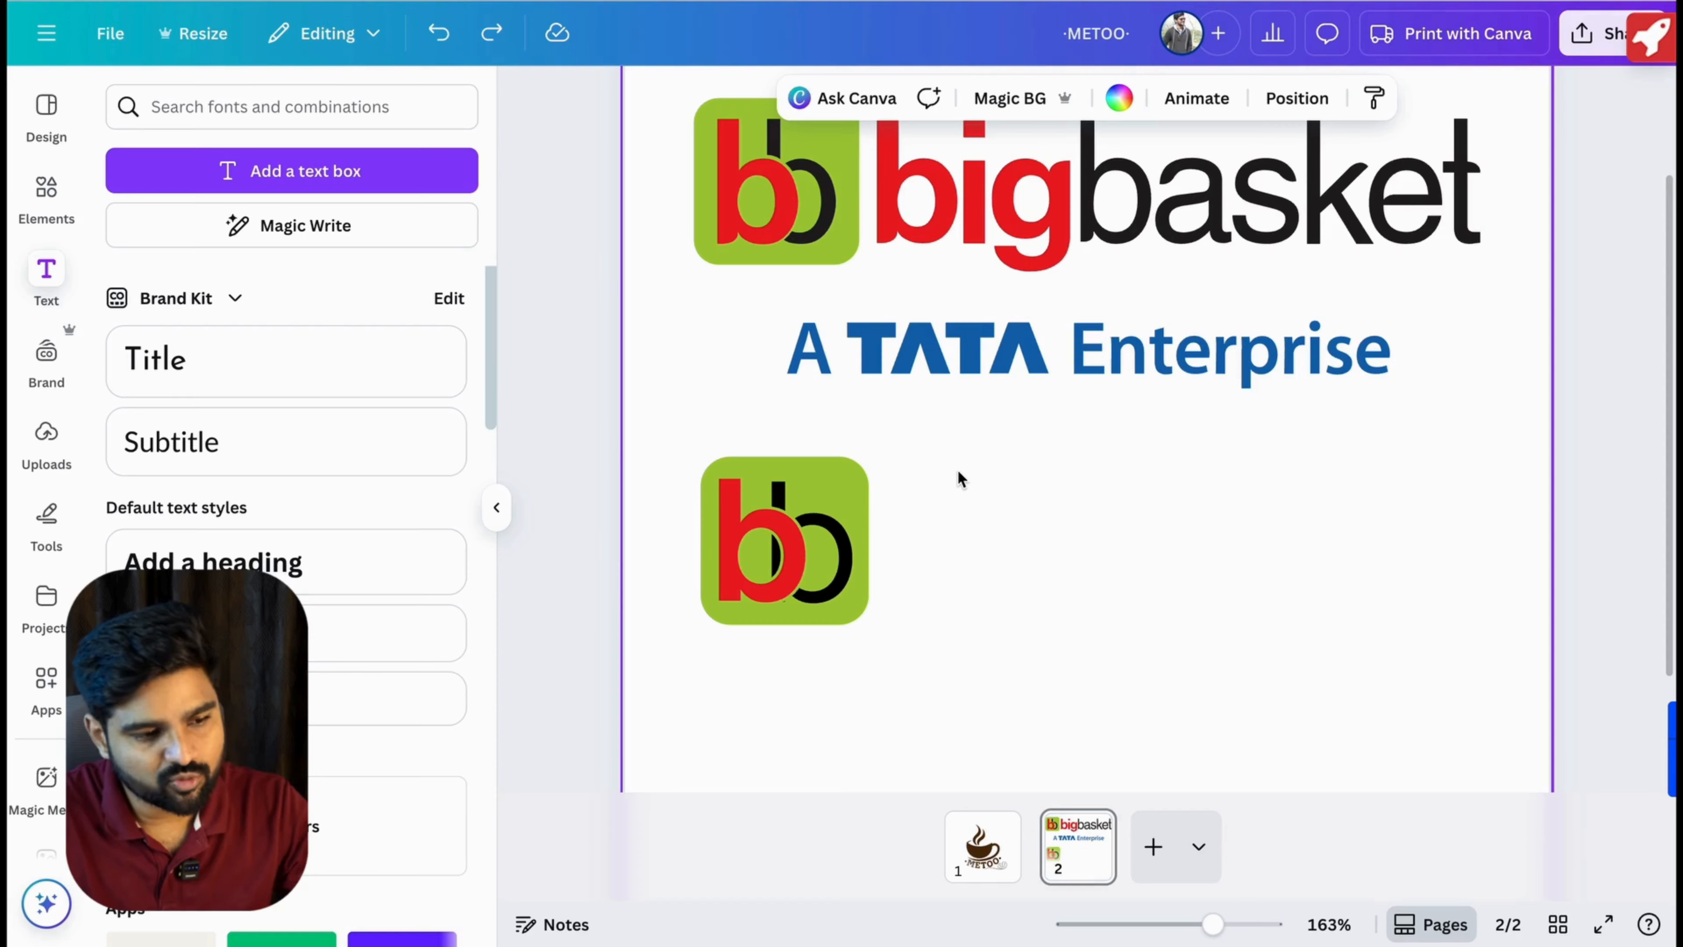
{"action": "key", "text": "c"}
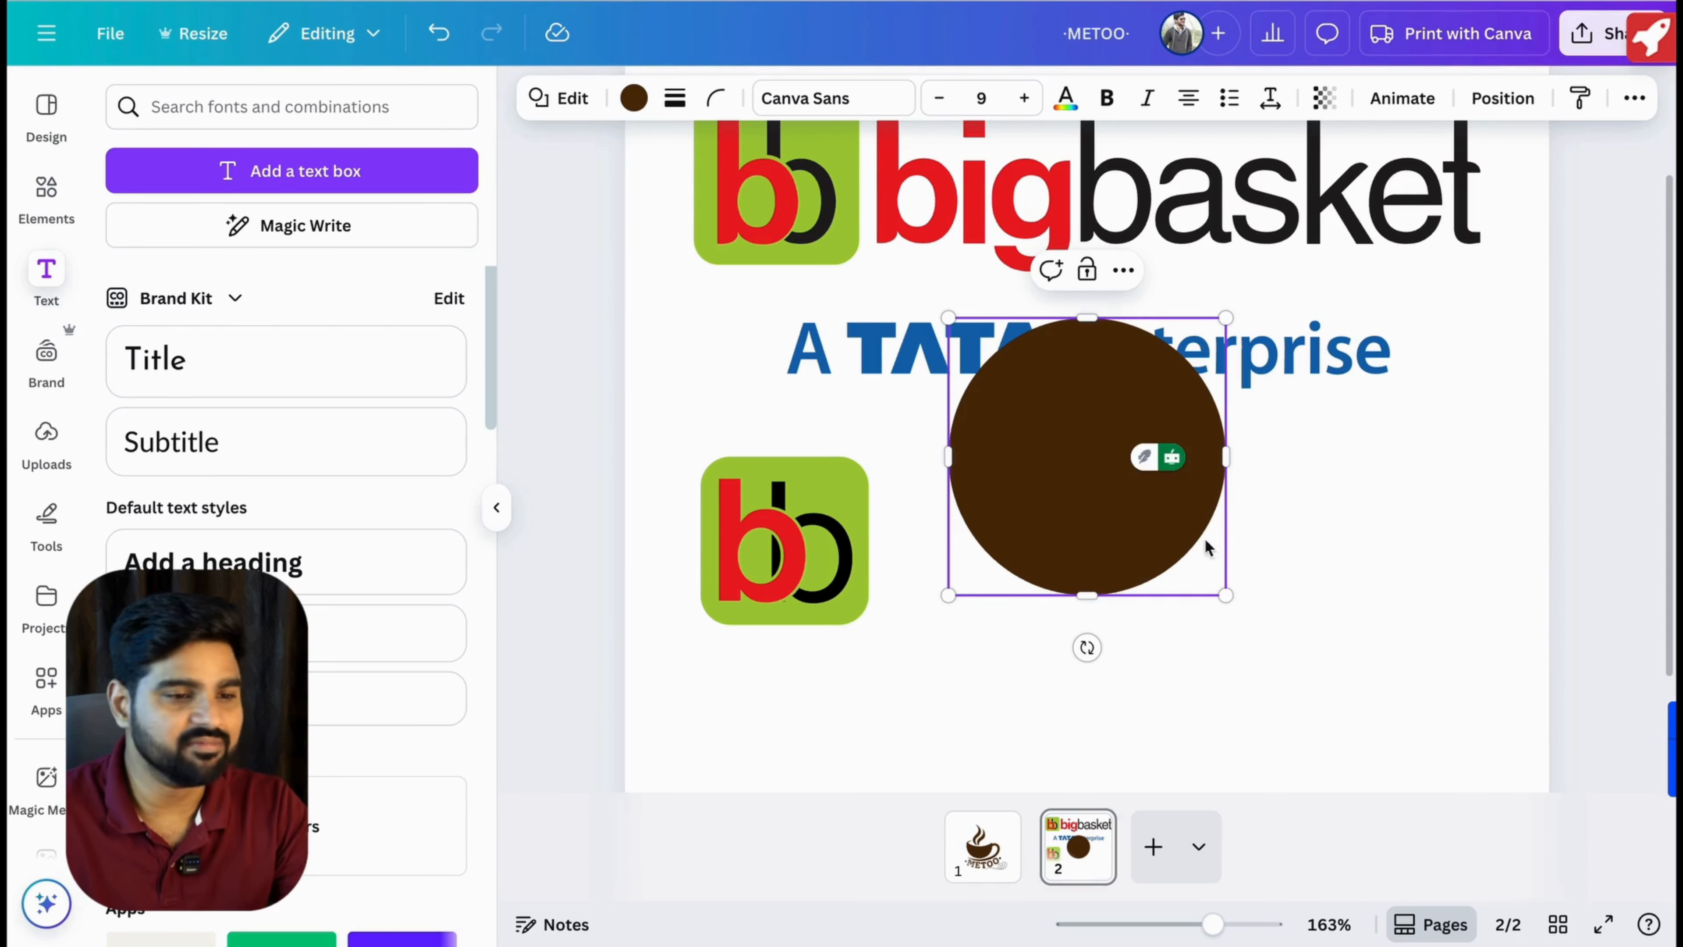
{"action": "left_click", "coordinate": [1281, 545]}
{"action": "left_click_drag", "start_coordinate": [1157, 514], "coordinate": [1153, 584]}
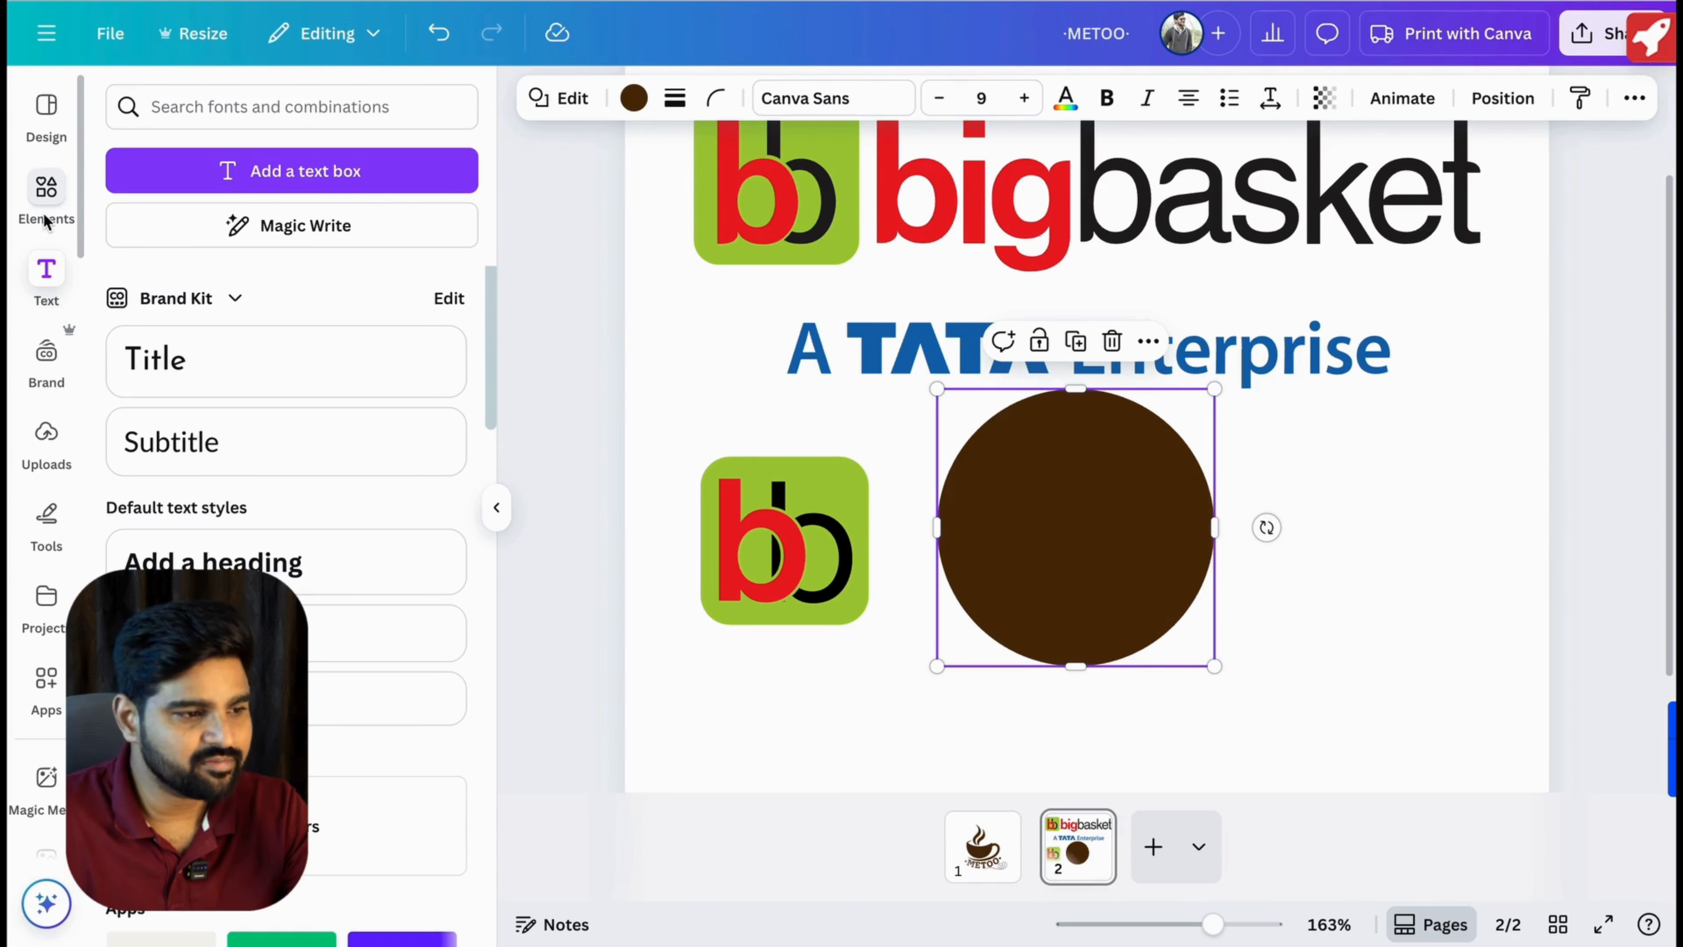
Fill the new circle with the document green used for the tile.
{"action": "left_click", "coordinate": [46, 199]}
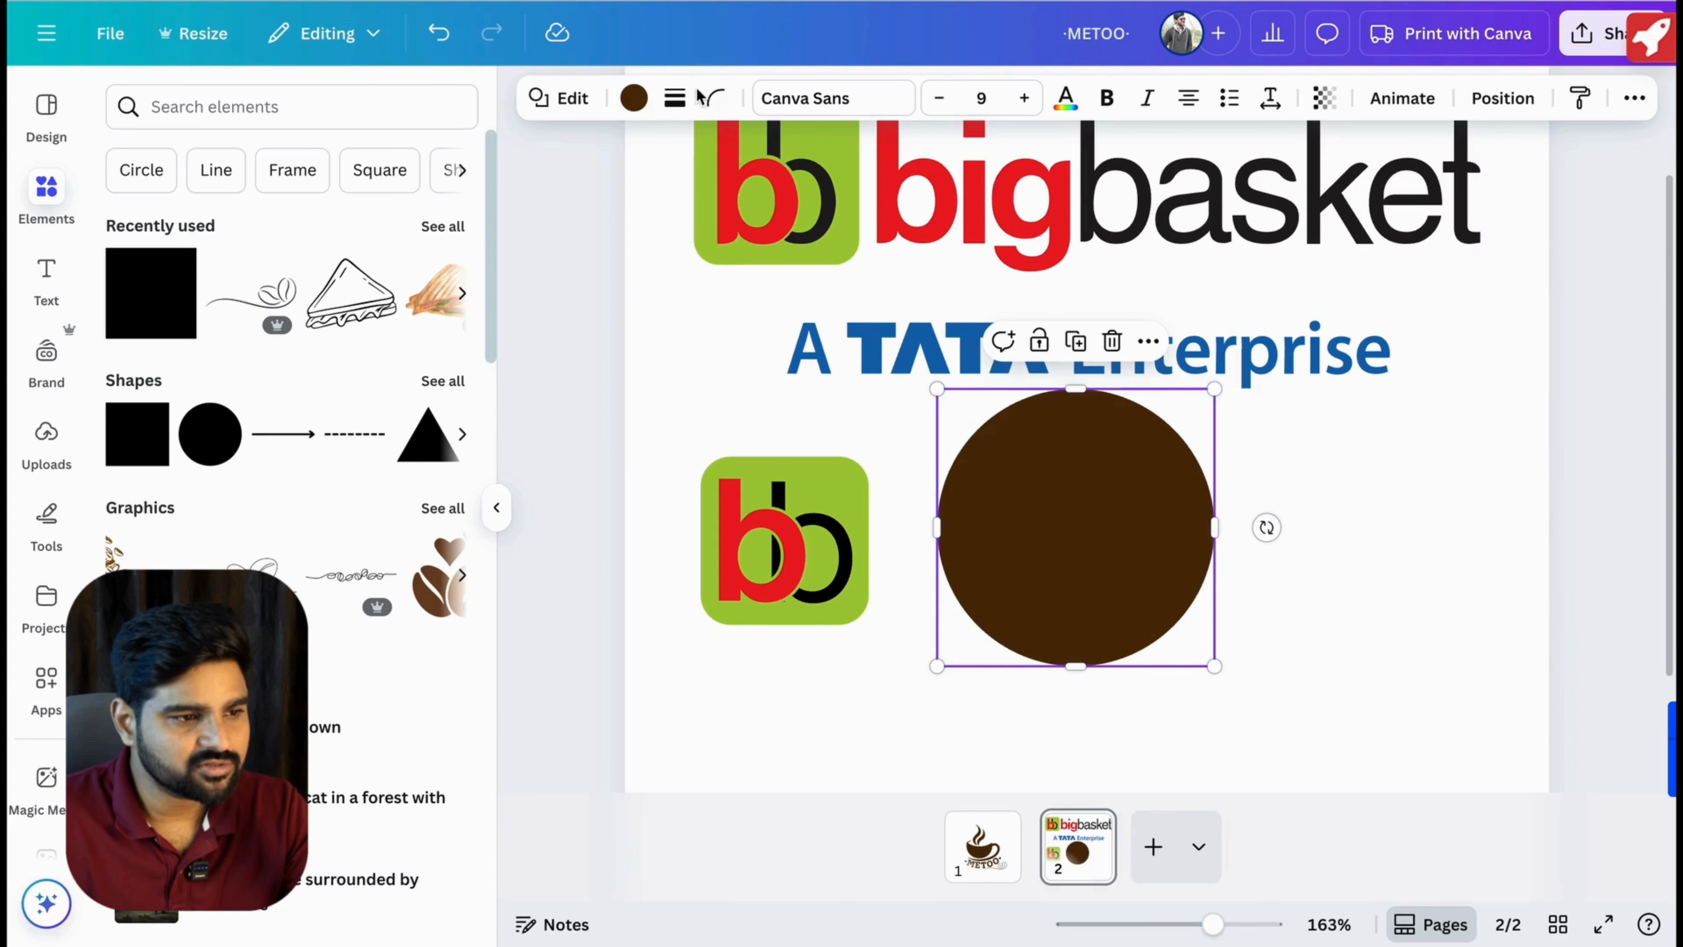
{"action": "left_click", "coordinate": [1021, 583]}
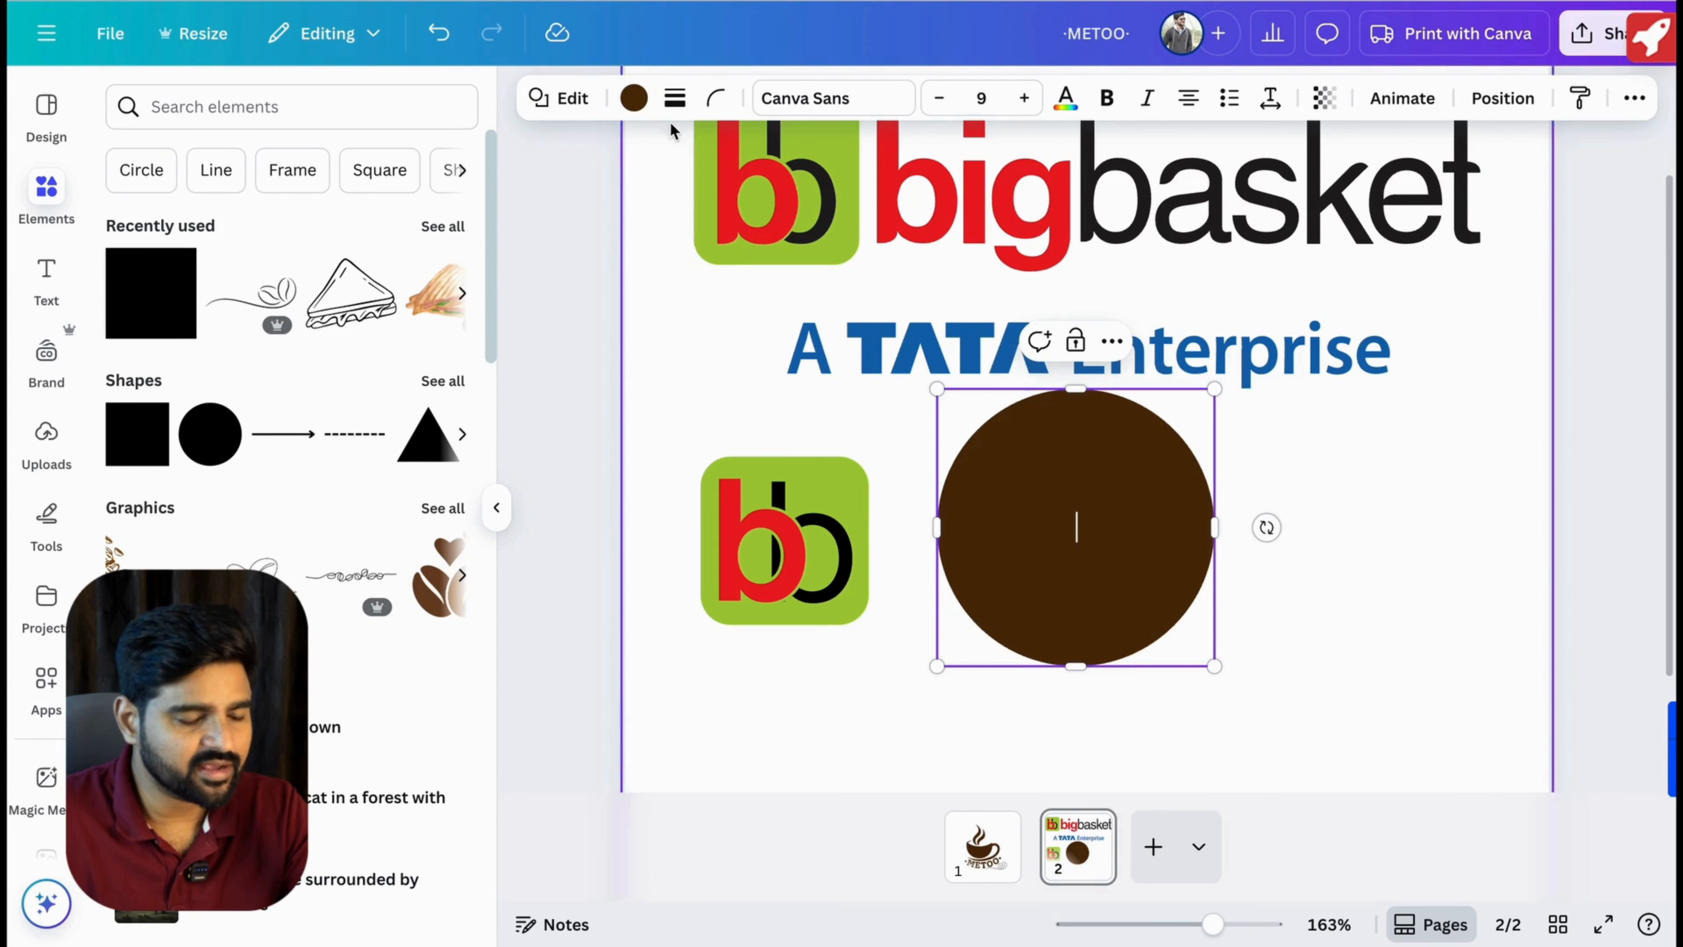
{"action": "left_click", "coordinate": [634, 99]}
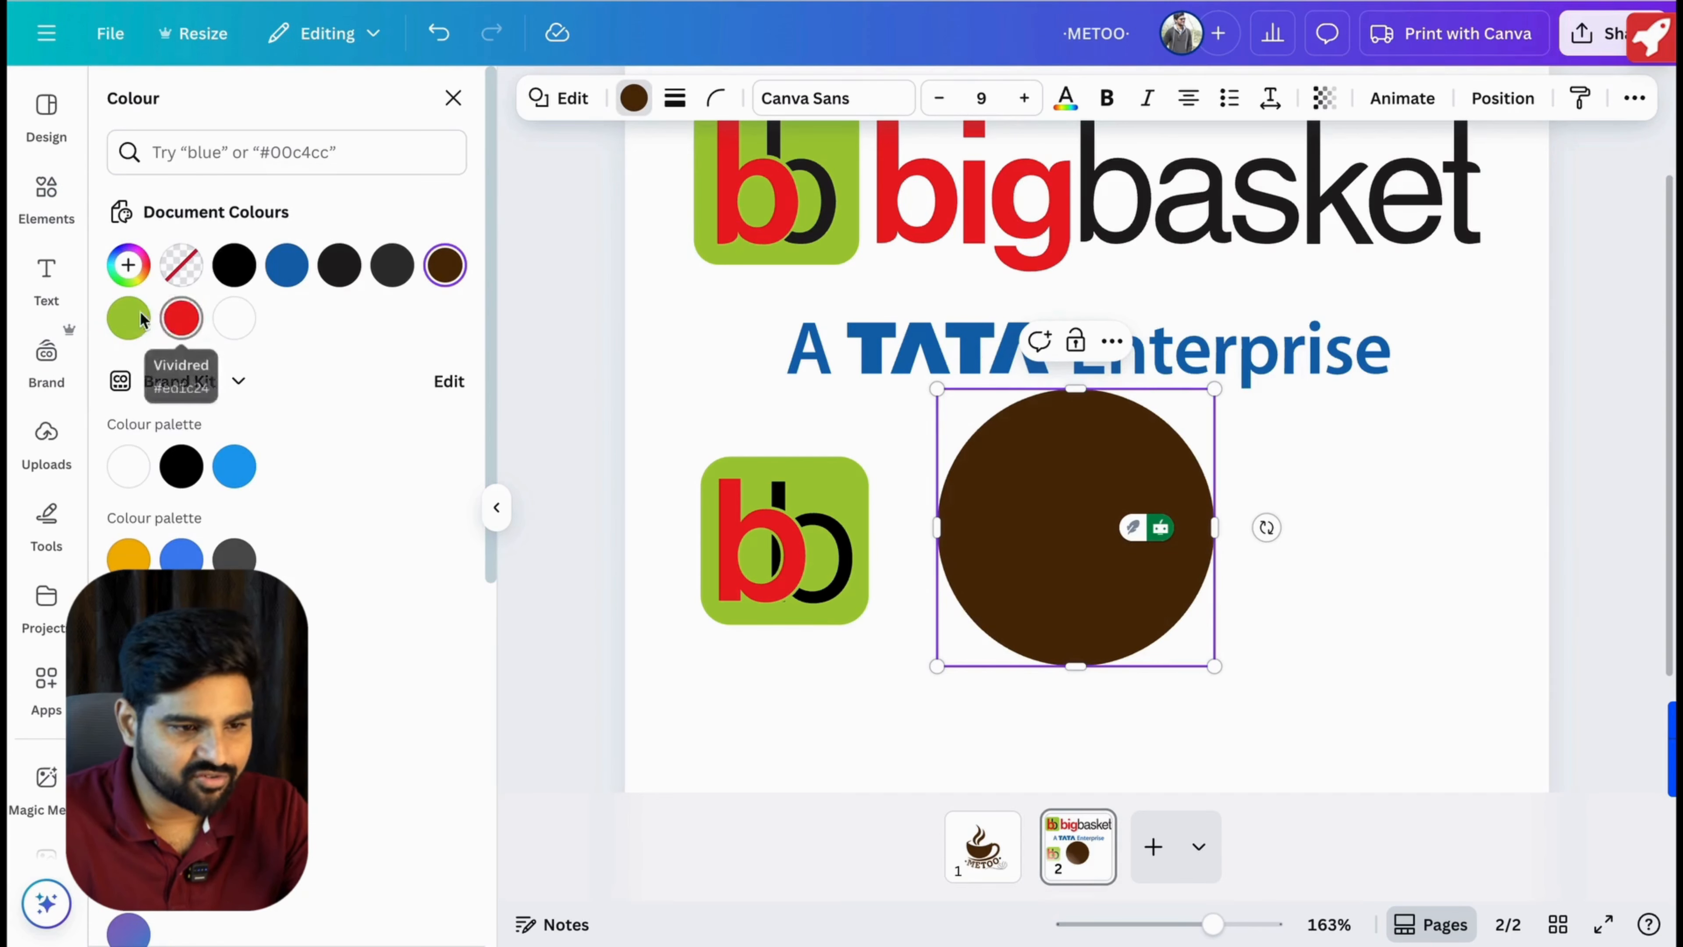
{"action": "left_click", "coordinate": [129, 319]}
{"action": "left_click", "coordinate": [1240, 470]}
{"action": "left_click", "coordinate": [1041, 519]}
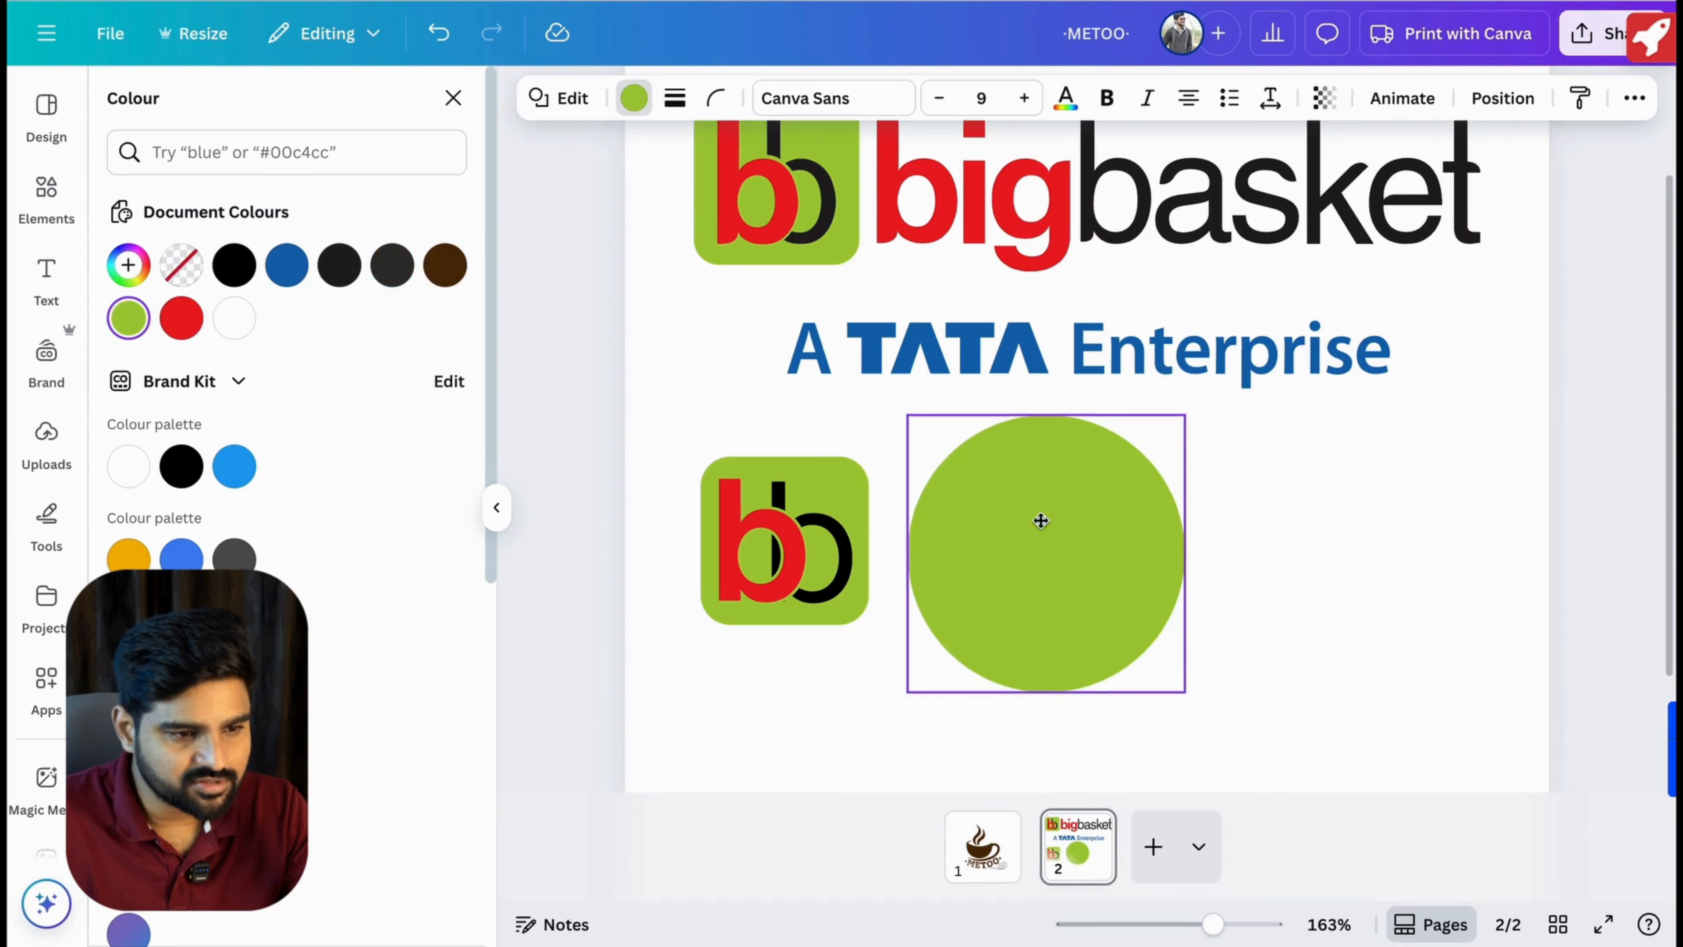
Shrink the green circle into a narrow upright oval and place it over the opening of the red b.
{"action": "left_click_drag", "start_coordinate": [1041, 518], "coordinate": [914, 596]}
{"action": "left_click_drag", "start_coordinate": [1082, 468], "coordinate": [902, 732]}
{"action": "scroll", "coordinate": [881, 703], "scroll_direction": "up", "scroll_amount": 5}
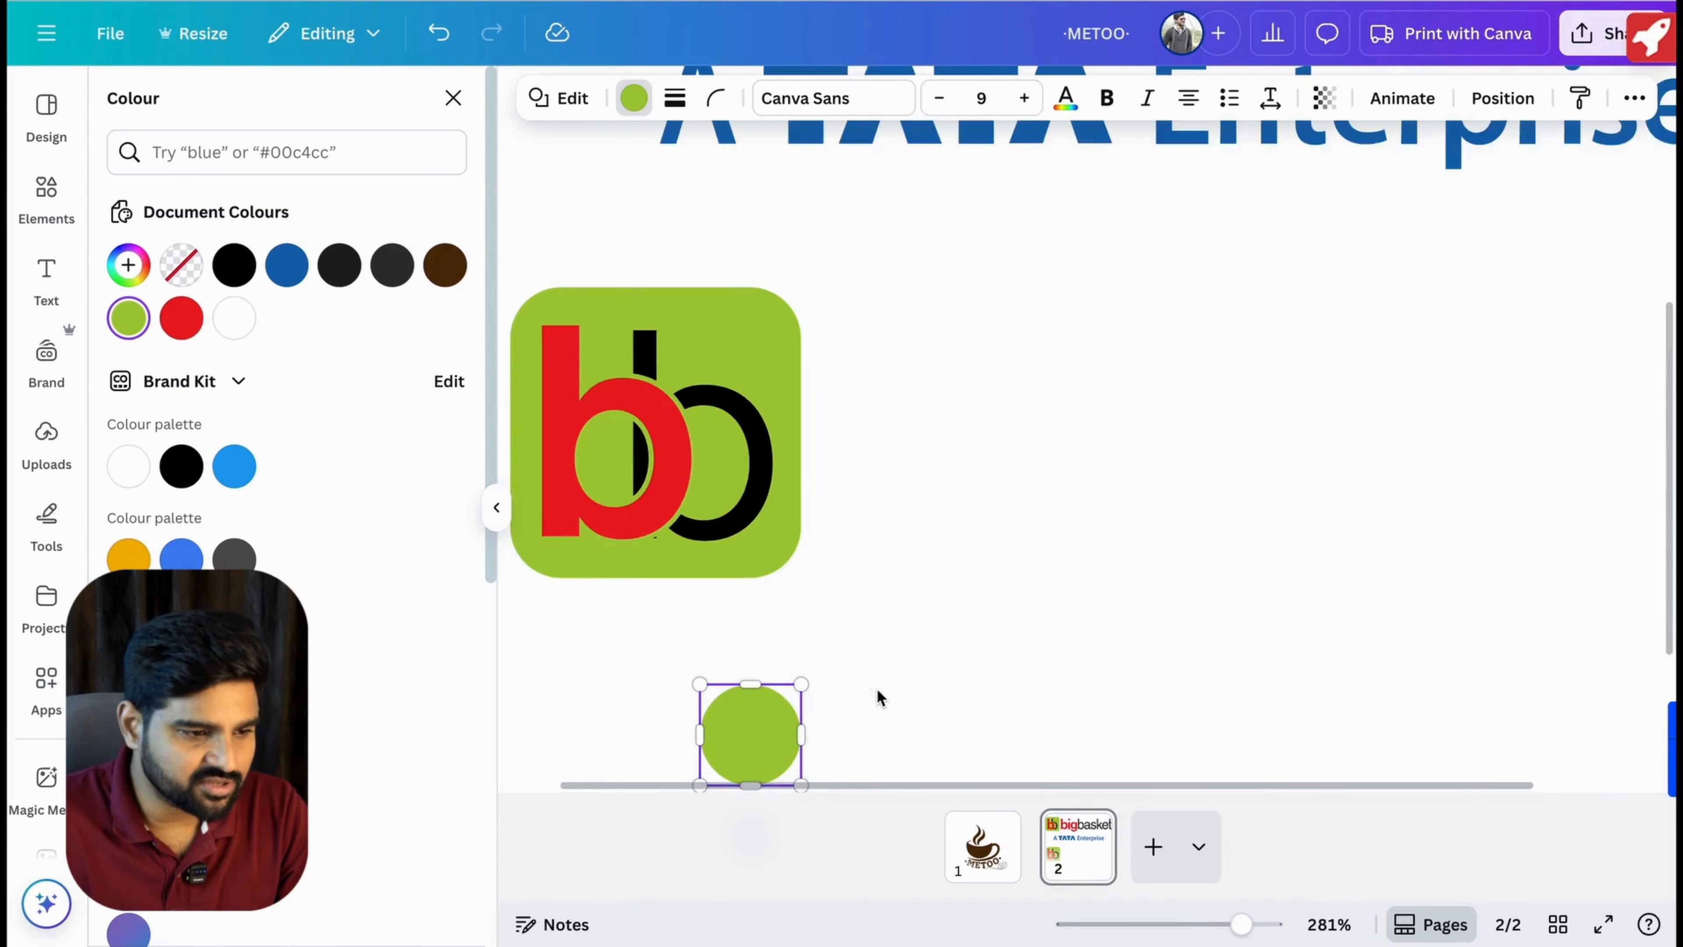
{"action": "left_click_drag", "start_coordinate": [763, 737], "coordinate": [597, 423]}
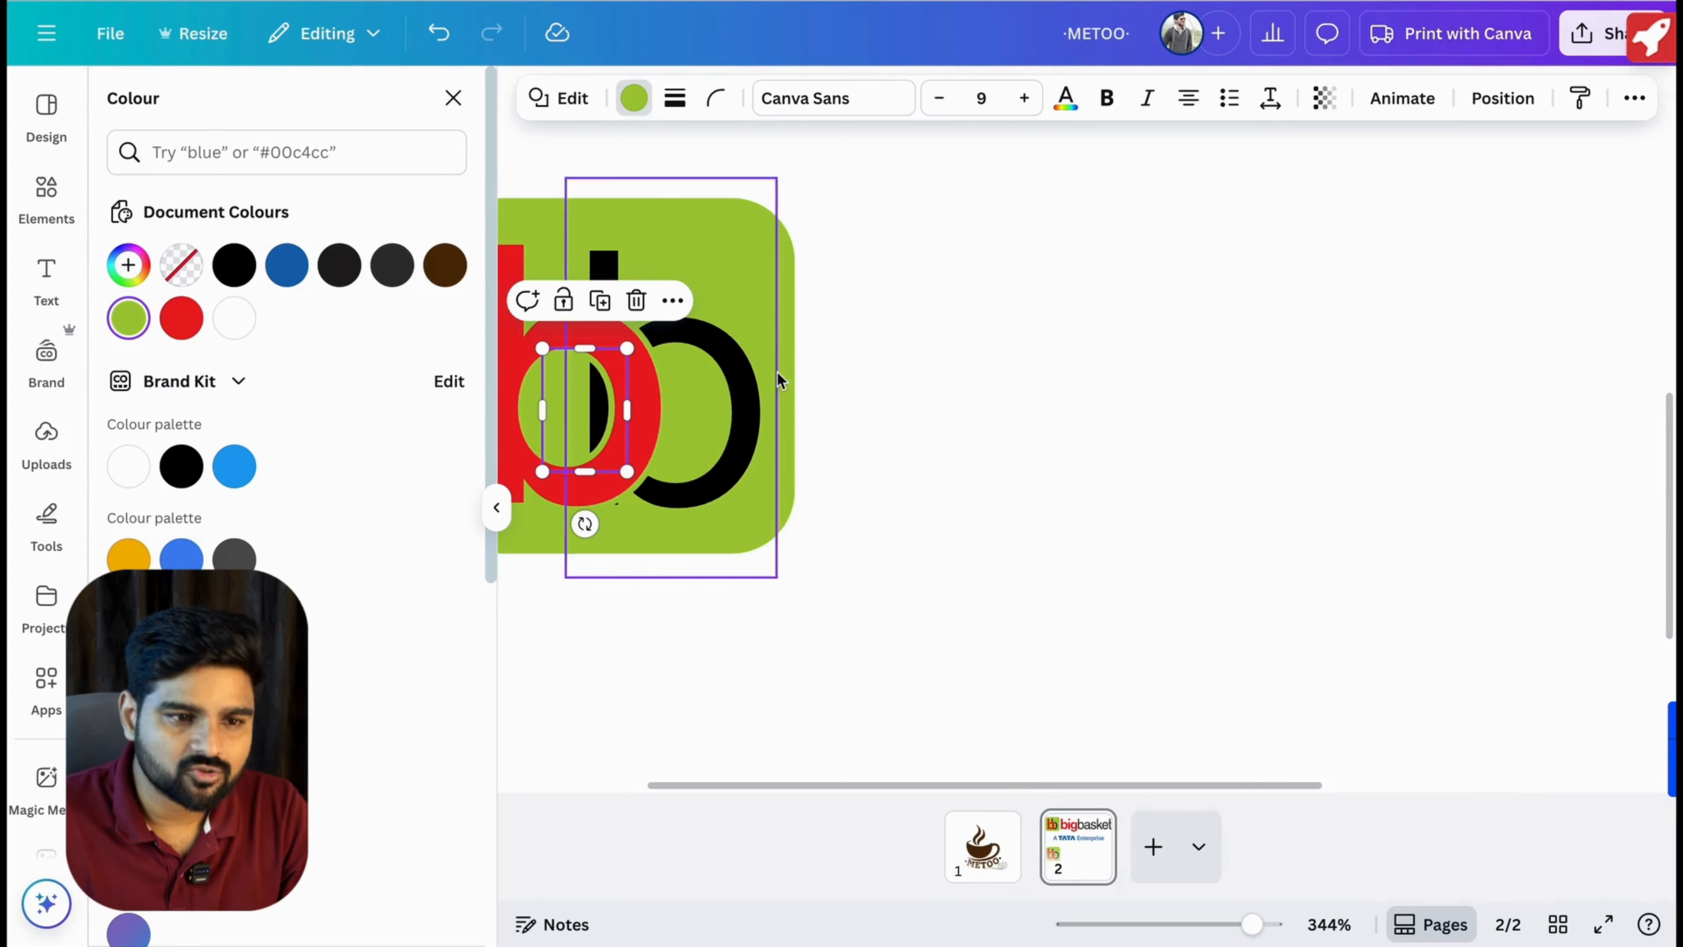
Raise the green oval in the layer order between the red b and the black b, and widen it slightly.
{"action": "left_click", "coordinate": [1502, 100]}
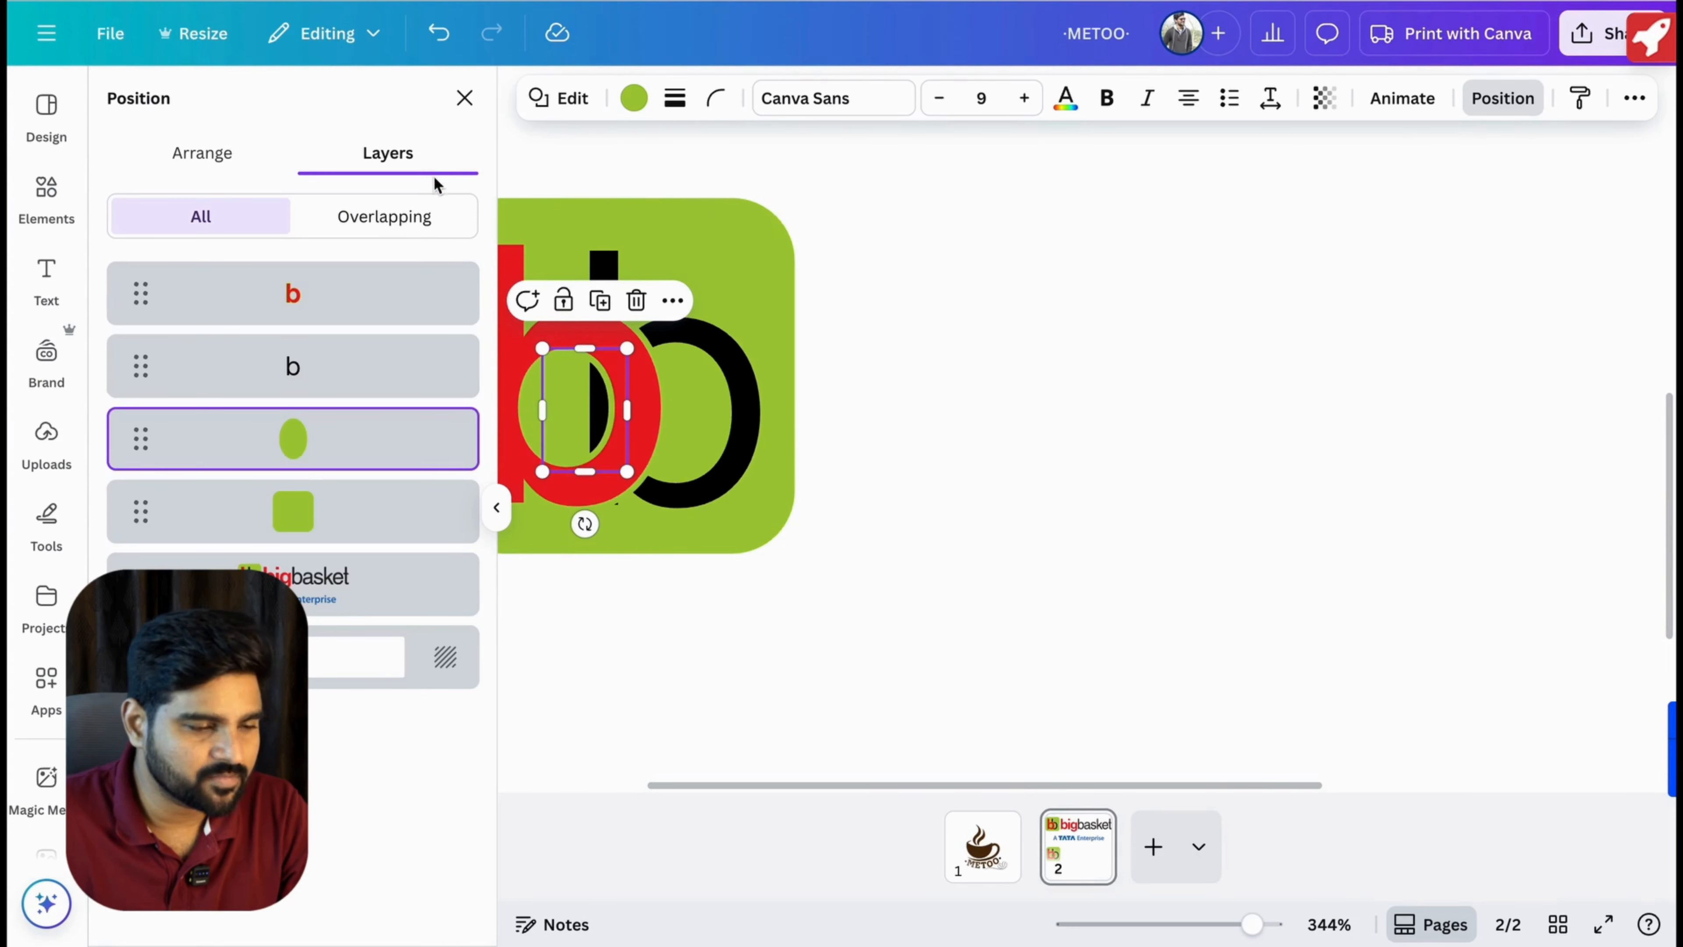
{"action": "left_click_drag", "start_coordinate": [333, 419], "coordinate": [330, 327]}
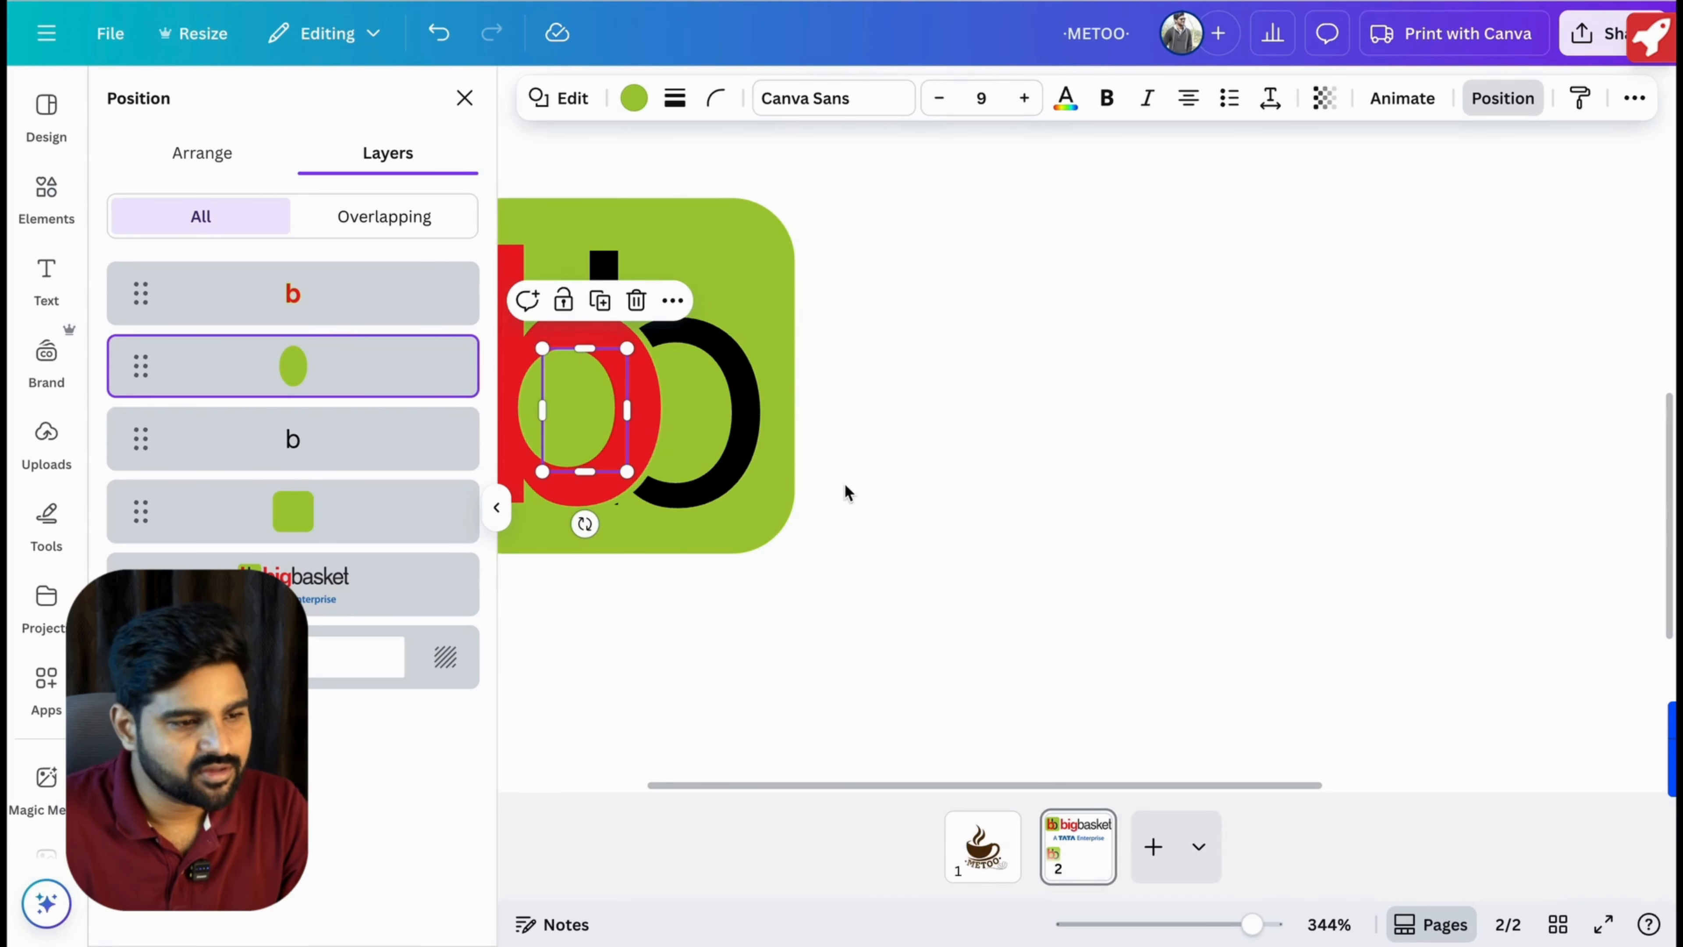
{"action": "scroll", "coordinate": [844, 482], "scroll_direction": "left", "scroll_amount": 3}
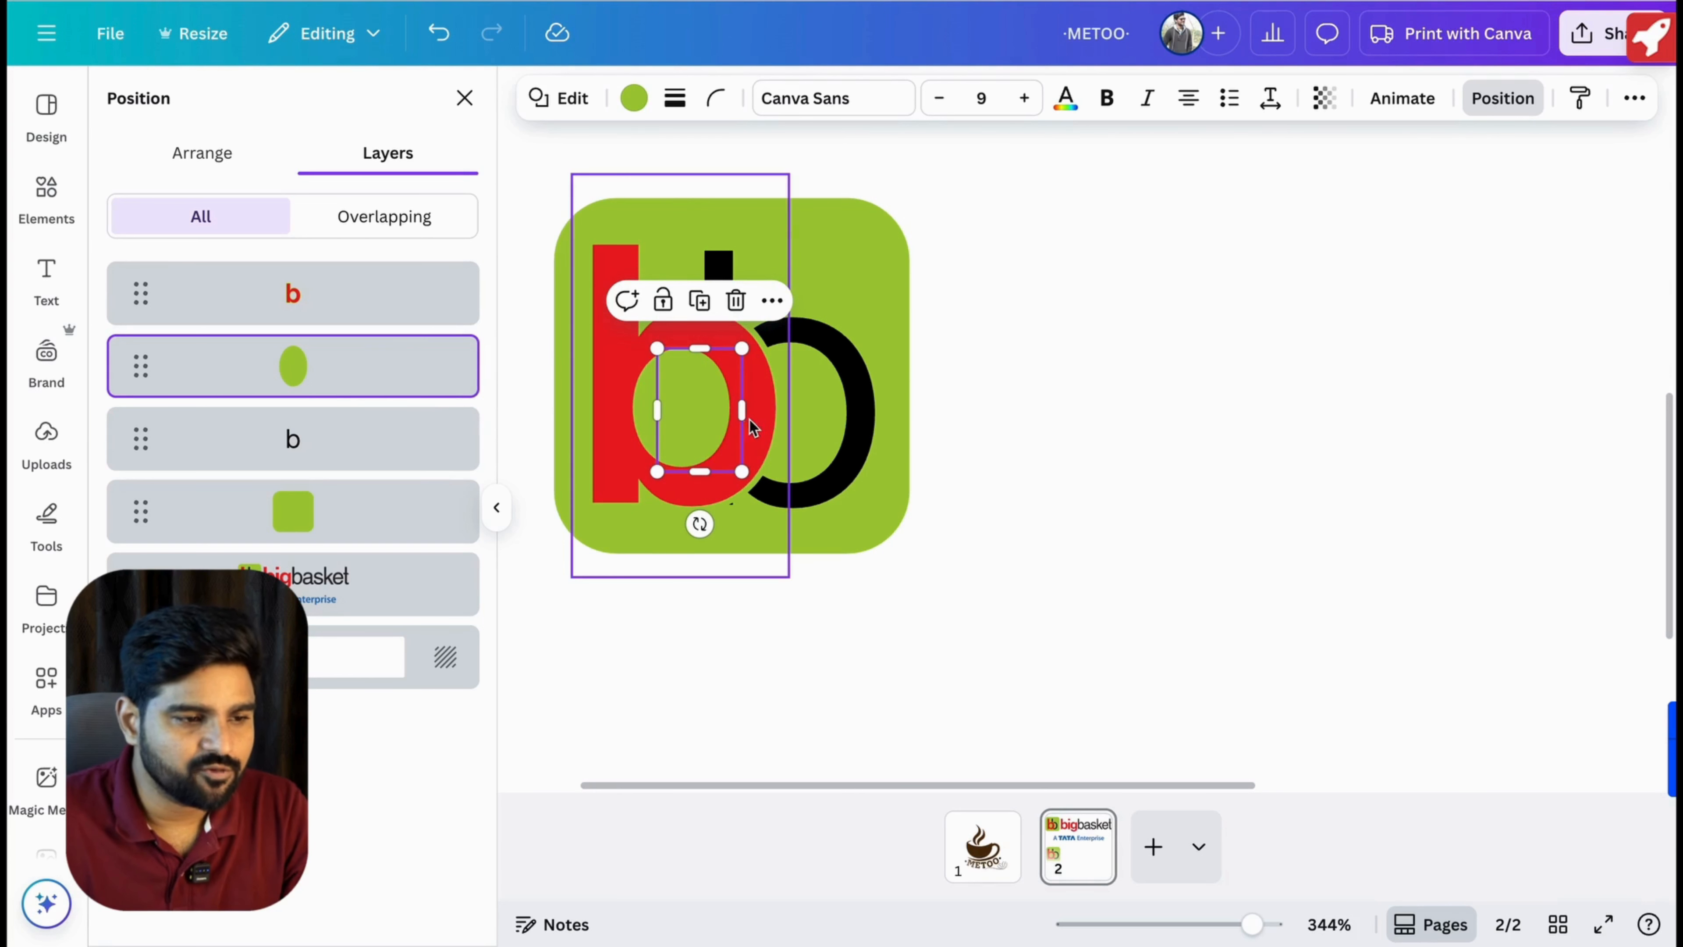
{"action": "mouse_move", "coordinate": [743, 412]}
{"action": "left_mouse_down"}
{"action": "mouse_move", "coordinate": [913, 421]}
{"action": "mouse_move", "coordinate": [763, 412]}
{"action": "left_mouse_up"}
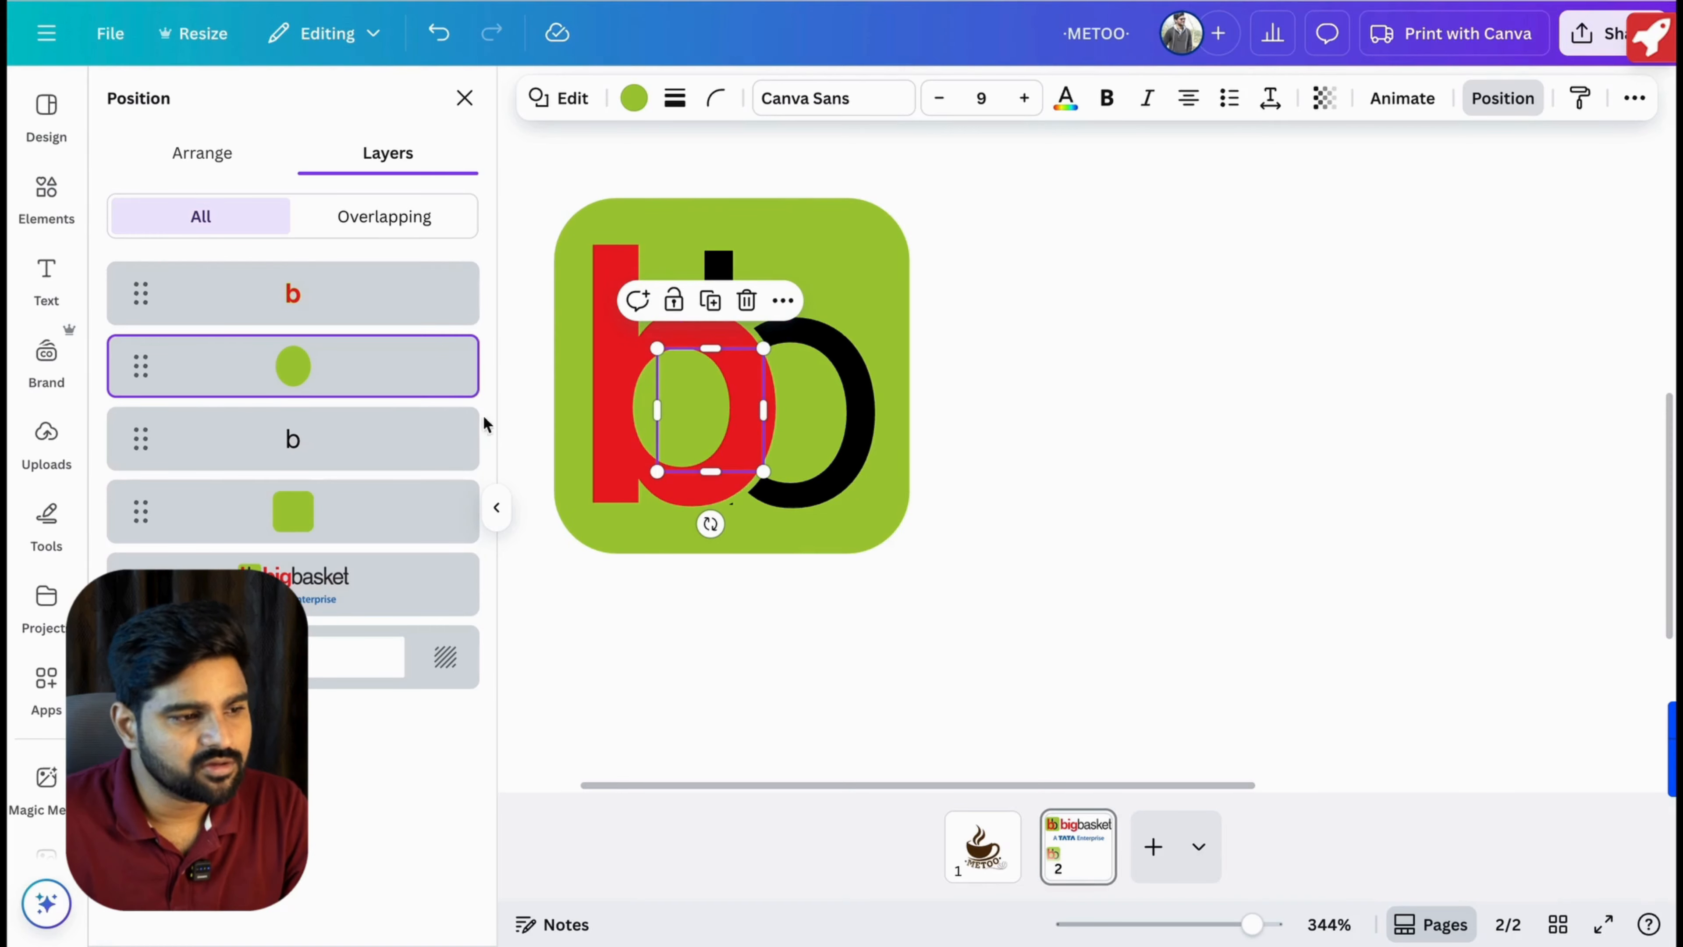
Try the green oval above the red b in the layer order, and return it beneath the red b.
{"action": "left_click_drag", "start_coordinate": [330, 383], "coordinate": [327, 293]}
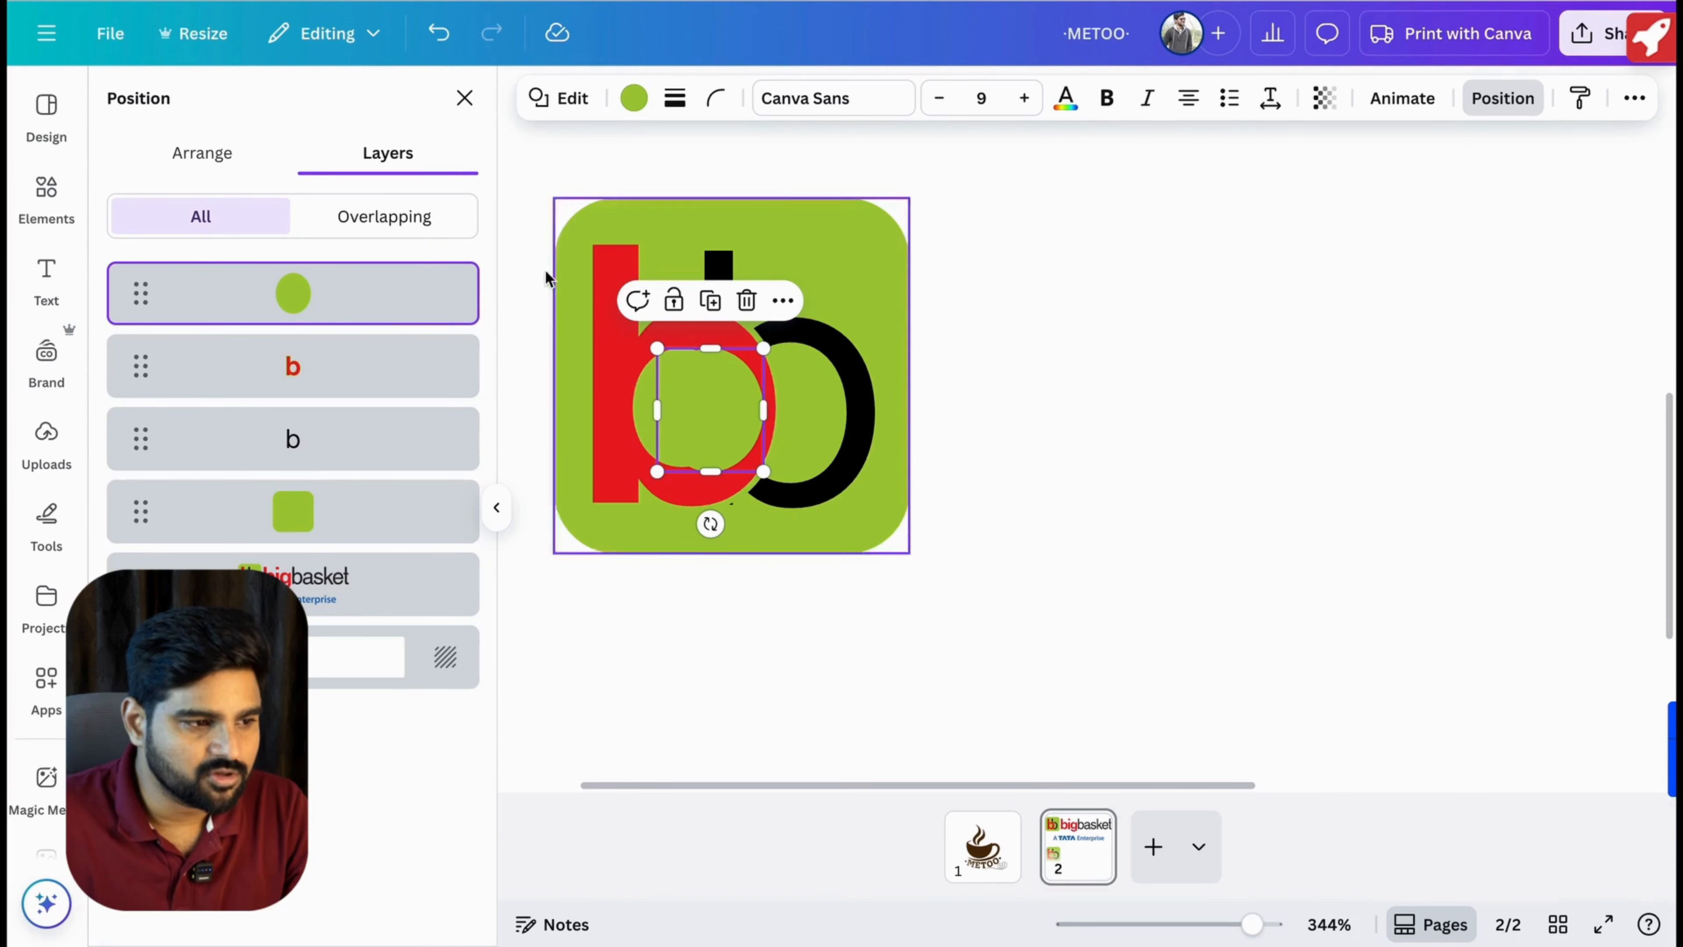
{"action": "left_click_drag", "start_coordinate": [403, 302], "coordinate": [379, 370]}
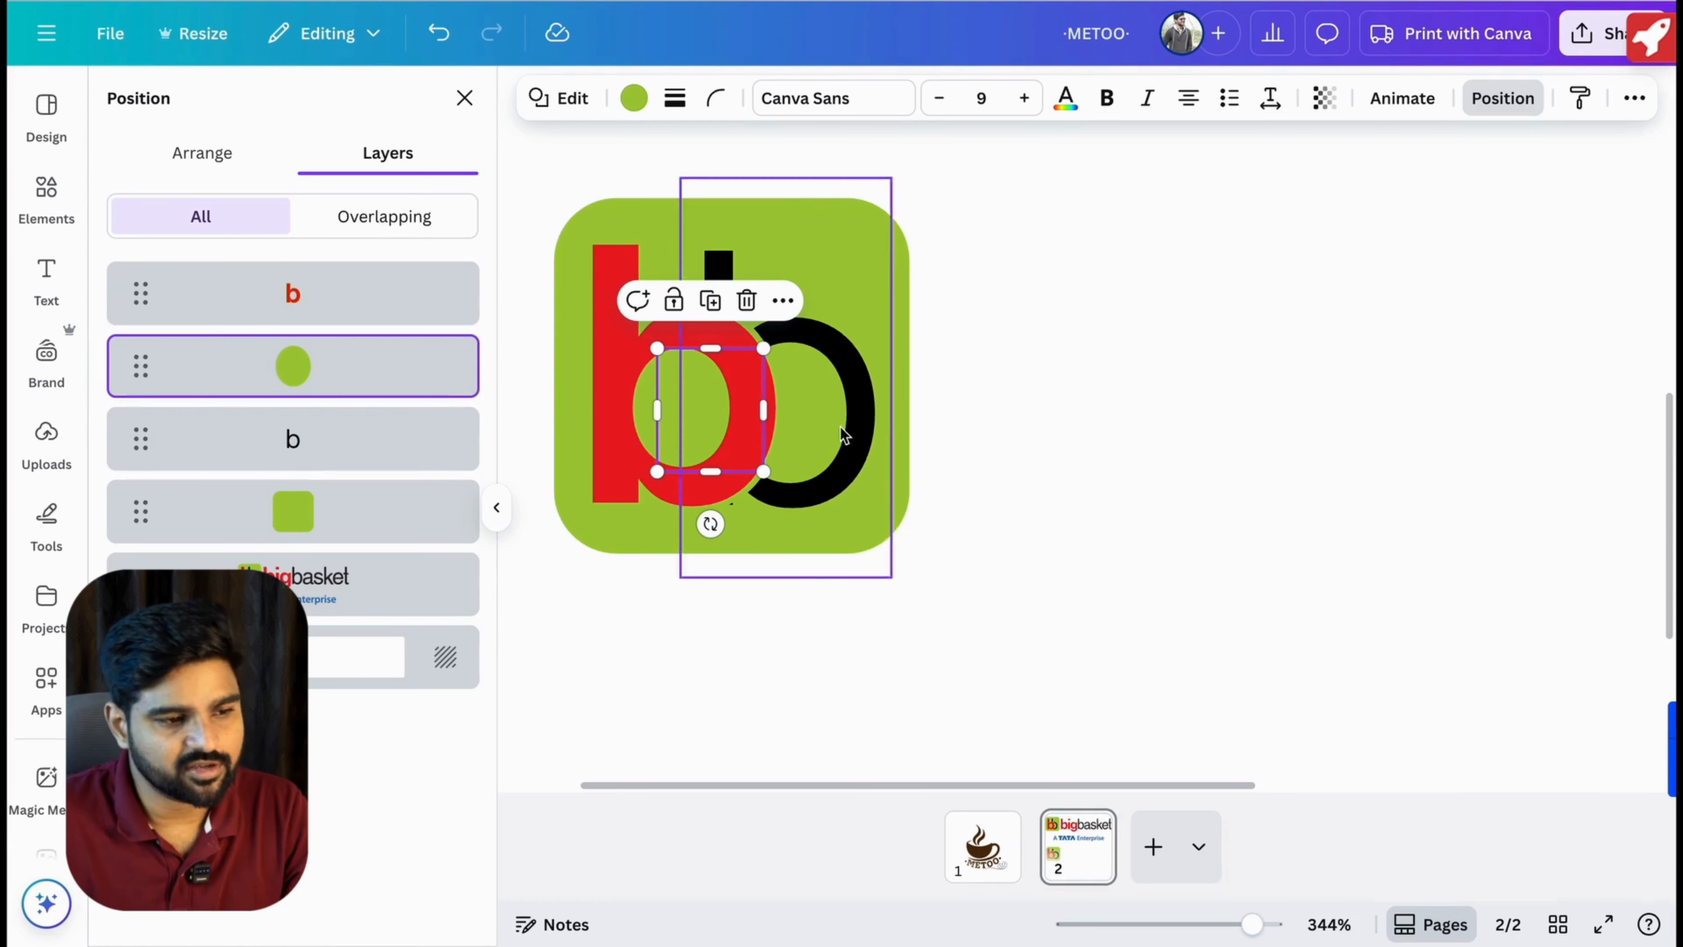
{"action": "left_click", "coordinate": [1092, 447]}
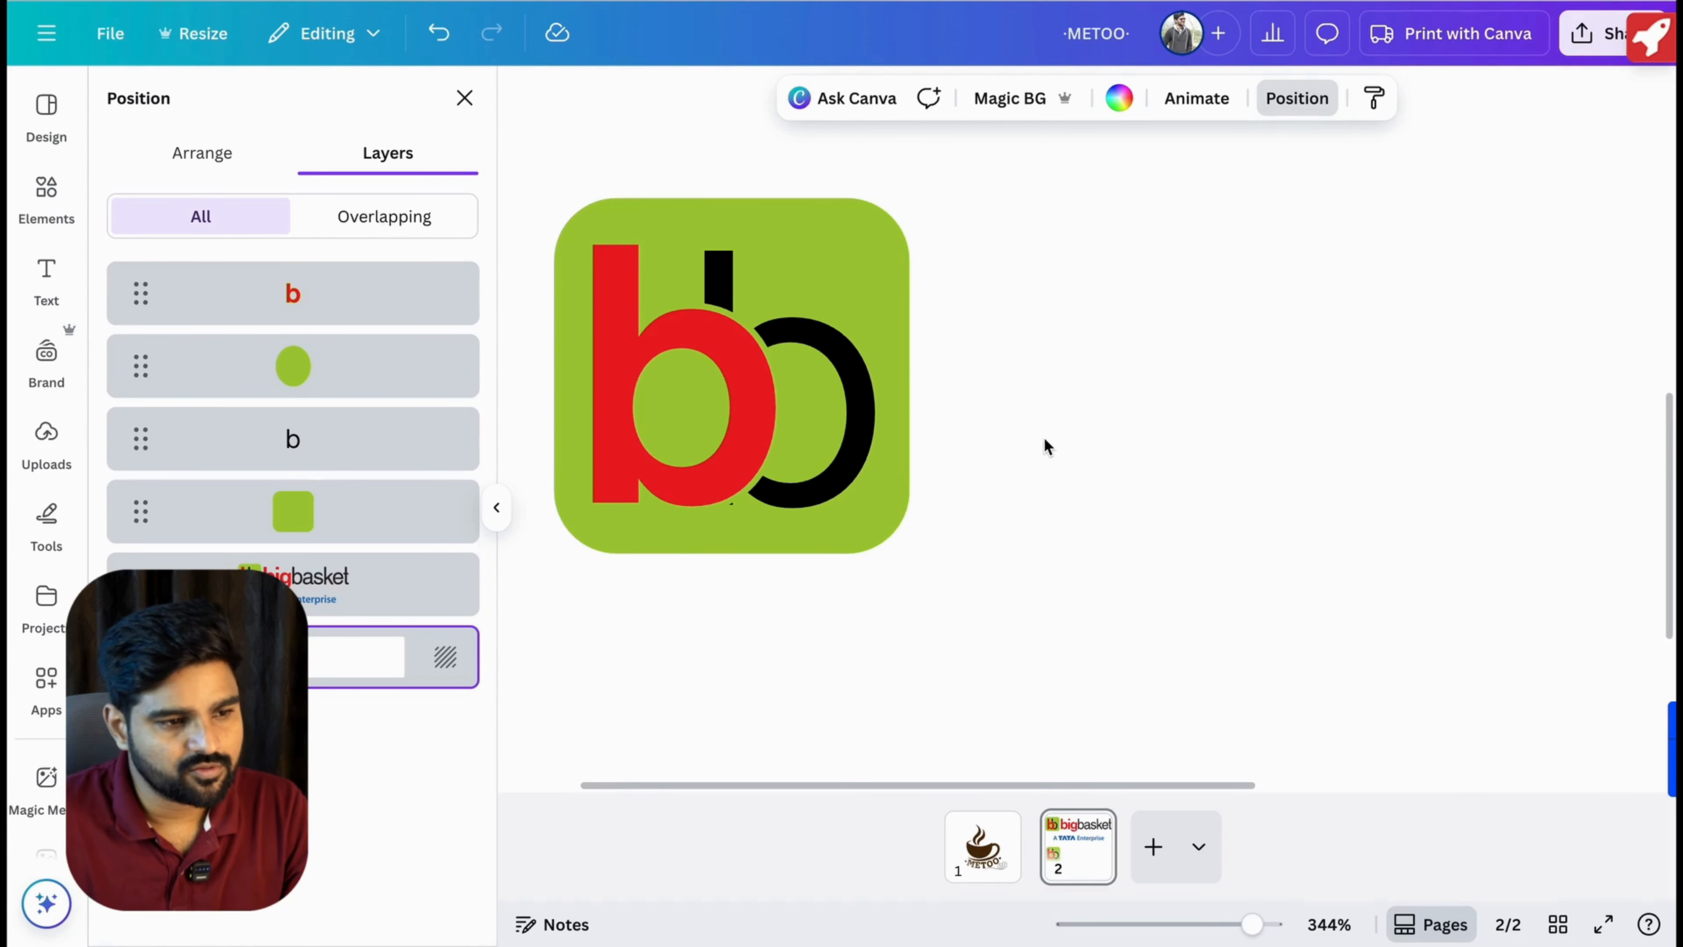
Duplicate the recreated tile's black b and place the copy just to the right of the green square.
{"action": "scroll", "coordinate": [1044, 437], "scroll_direction": "up", "scroll_amount": 2}
{"action": "scroll", "coordinate": [1046, 437], "scroll_direction": "down", "scroll_amount": 8}
{"action": "scroll", "coordinate": [1046, 437], "scroll_direction": "down", "scroll_amount": 1}
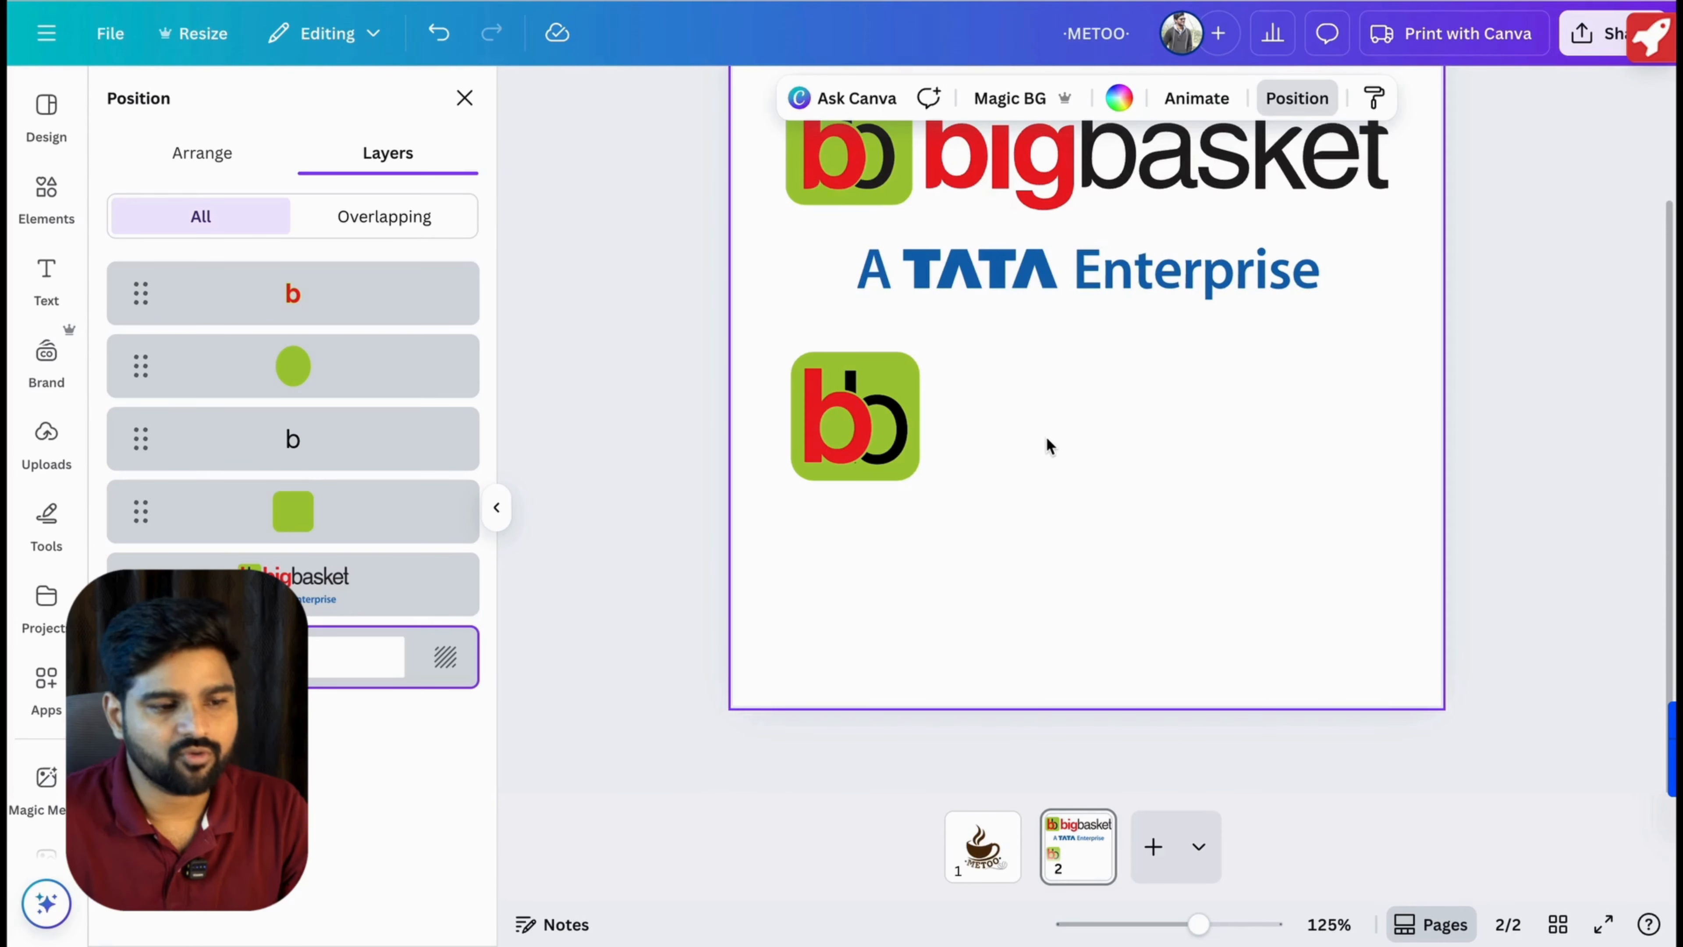
{"action": "scroll", "coordinate": [1047, 435], "scroll_direction": "up", "scroll_amount": 2}
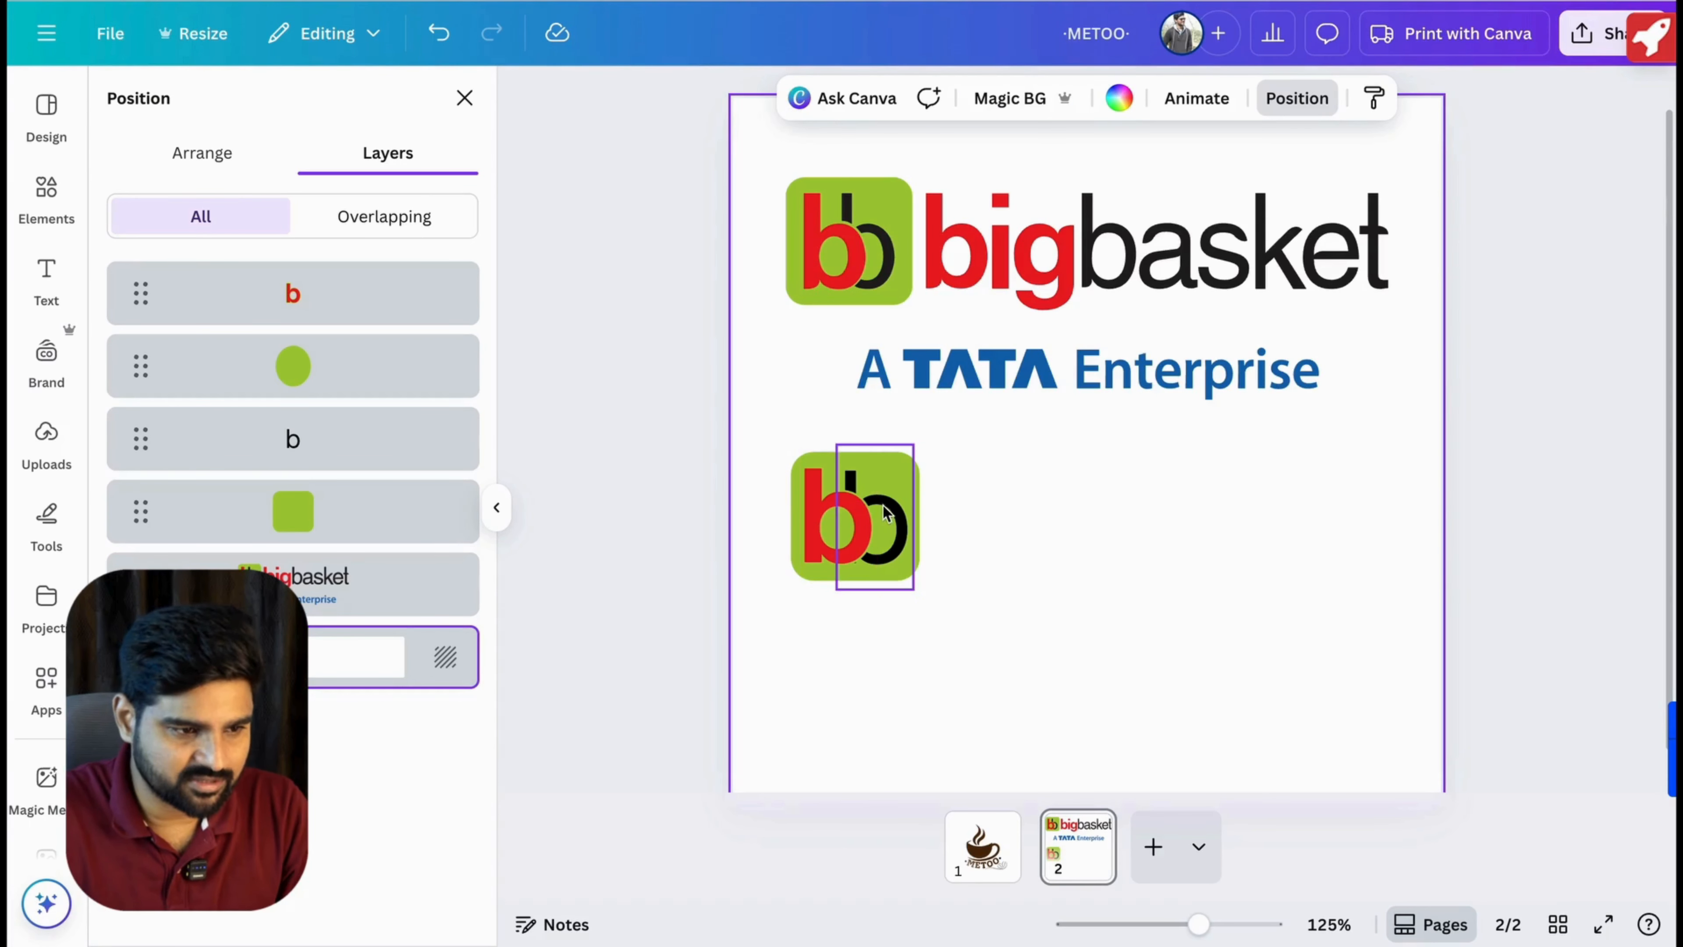
{"action": "left_click", "coordinate": [855, 487]}
{"action": "left_click", "coordinate": [957, 396]}
{"action": "left_click_drag", "start_coordinate": [927, 523], "coordinate": [977, 524]}
Replace the duplicated b's text with "bigbasket" and widen its text box so the word fits on one line.
{"action": "double_click", "coordinate": [976, 523]}
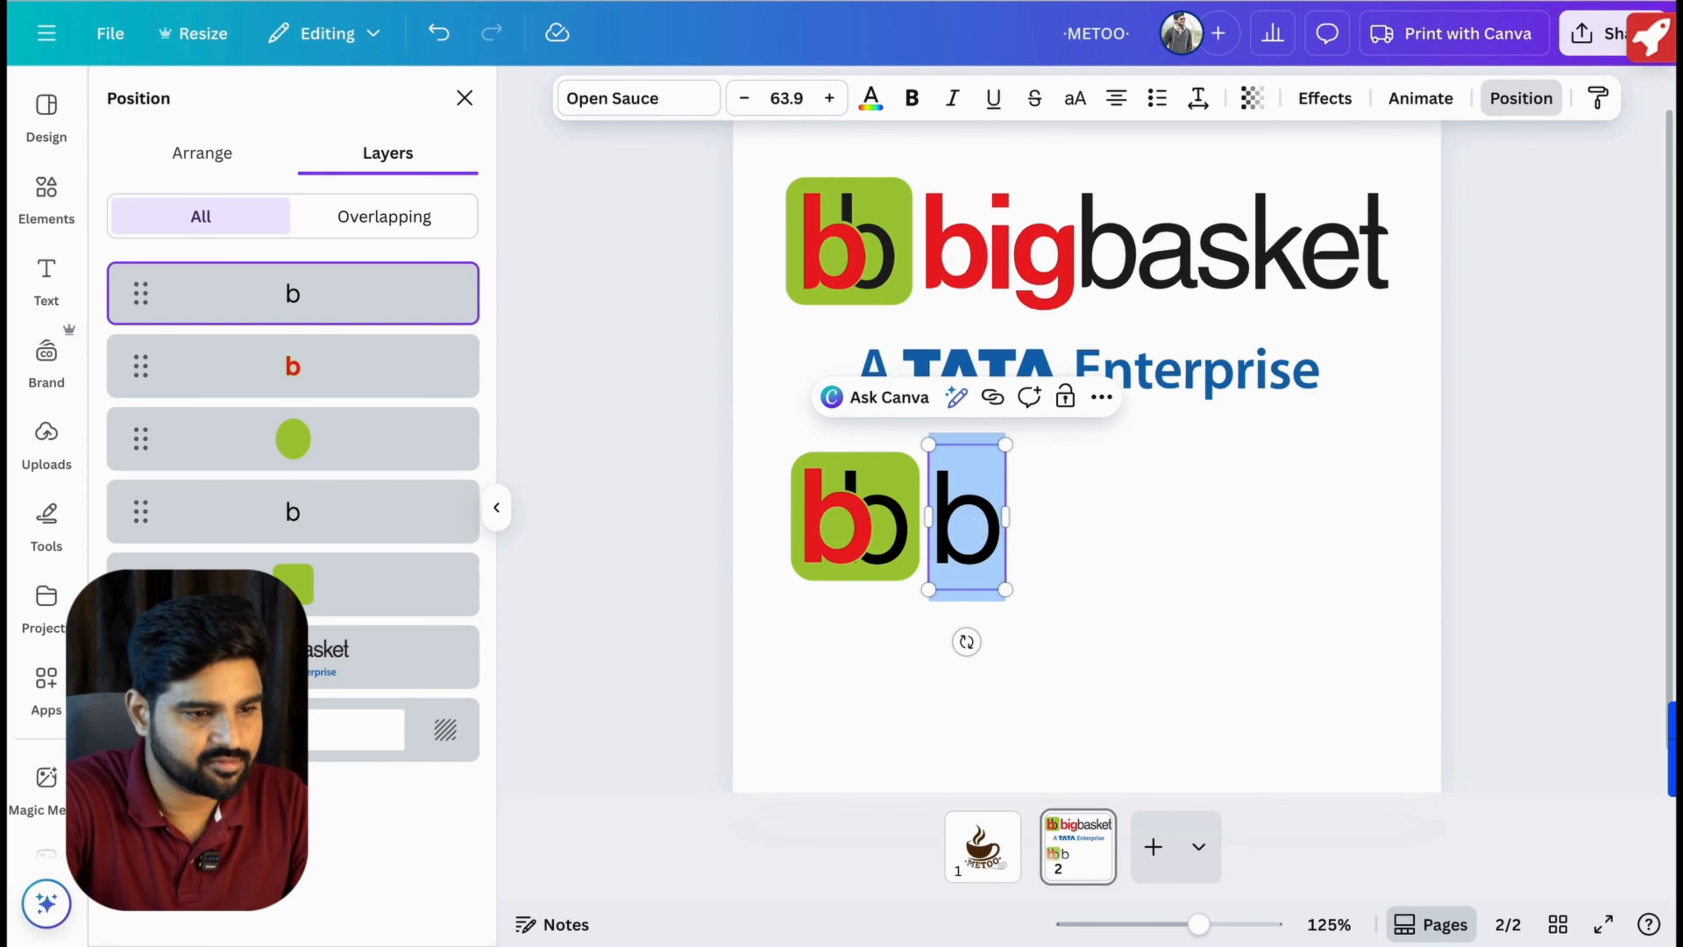
{"action": "type", "text": "biu"}
{"action": "key", "text": "BackSpace"}
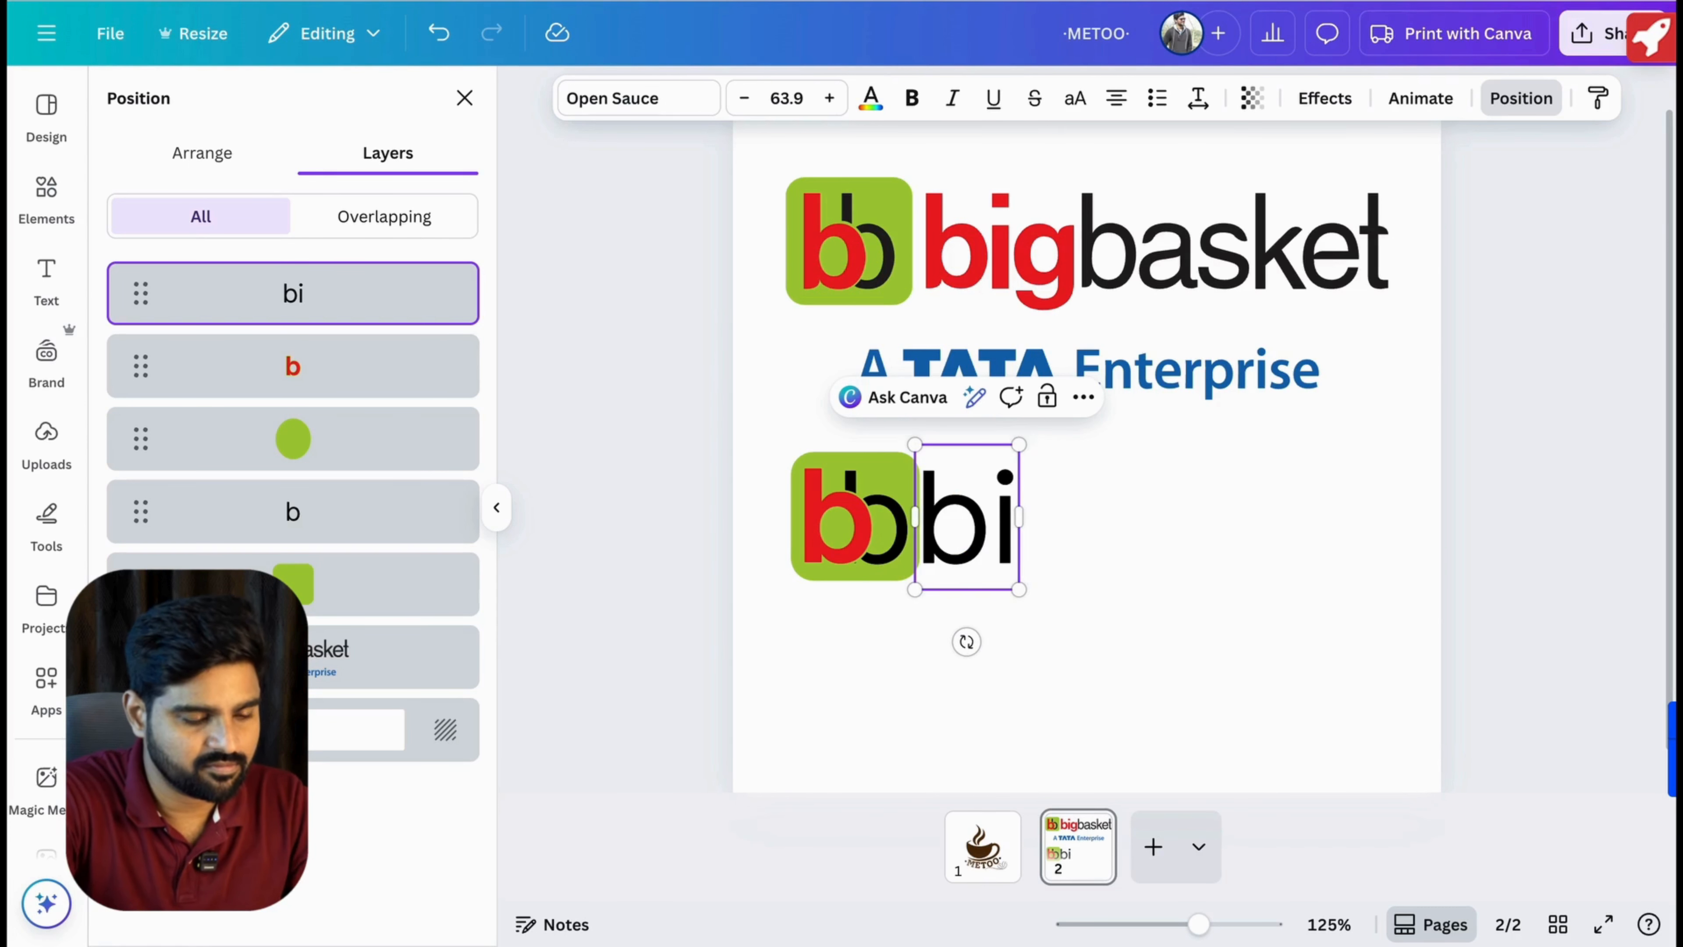
{"action": "type", "text": "gbasket"}
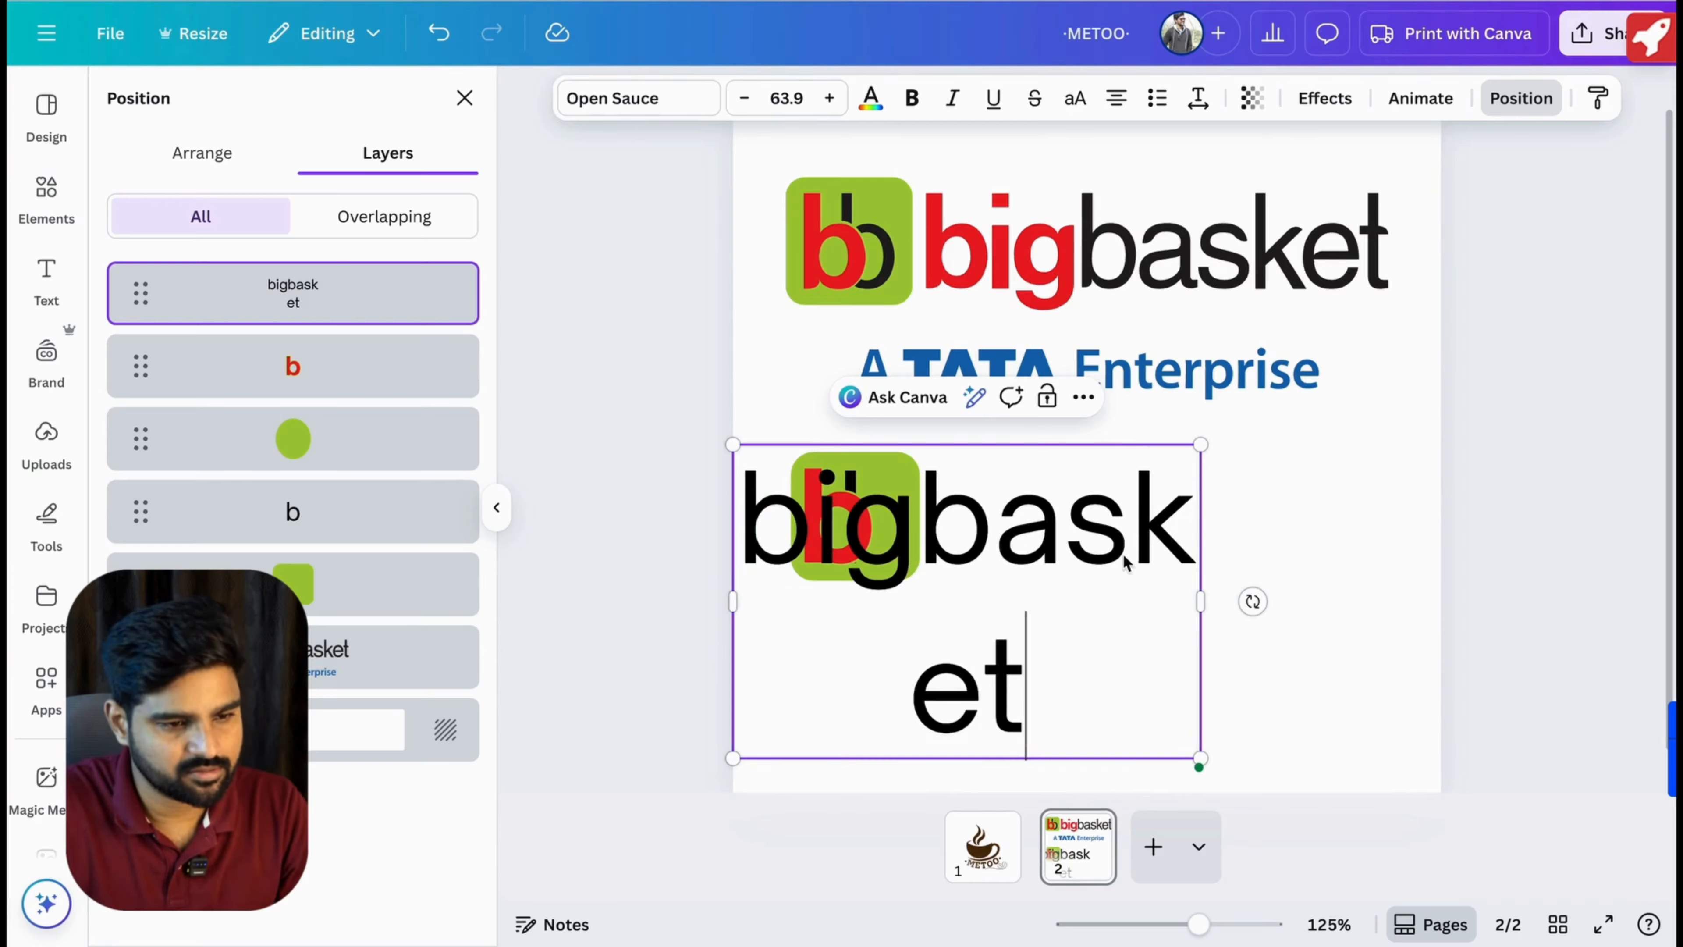
{"action": "left_click_drag", "start_coordinate": [1202, 596], "coordinate": [1371, 598]}
{"action": "left_click", "coordinate": [920, 673]}
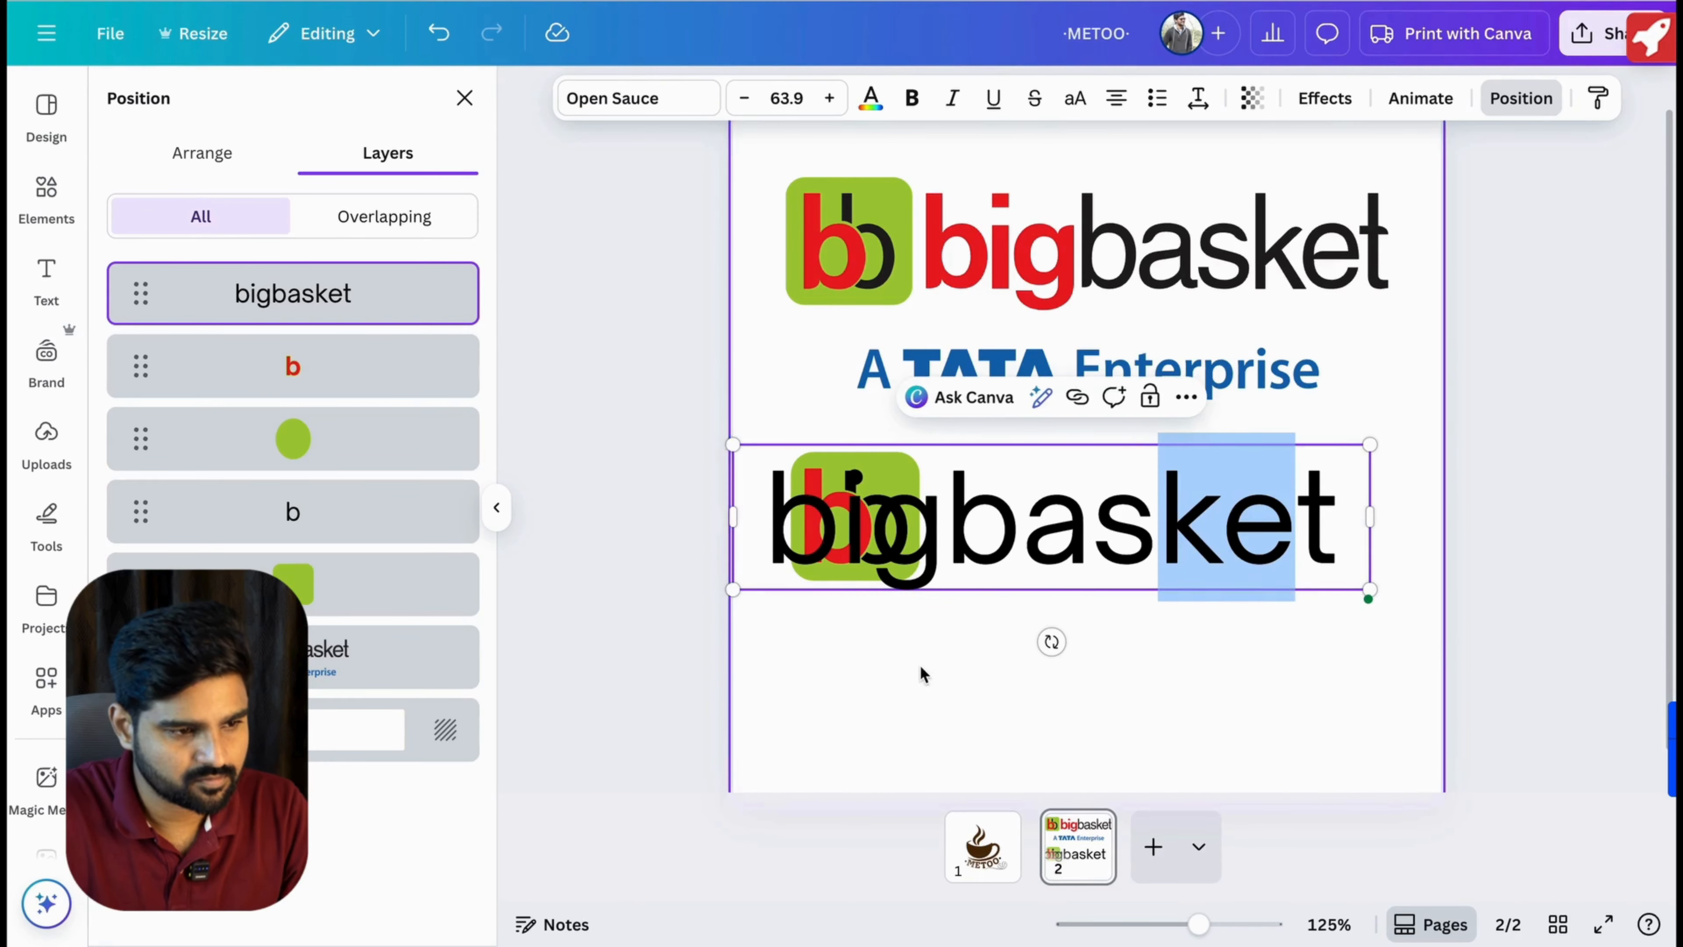
Scale the bigbasket text down to font size 53 and place it just to the right of the green tile.
{"action": "left_click", "coordinate": [762, 483]}
{"action": "left_click_drag", "start_coordinate": [736, 446], "coordinate": [827, 466]}
{"action": "left_click_drag", "start_coordinate": [1033, 583], "coordinate": [1115, 568]}
{"action": "left_click_drag", "start_coordinate": [1441, 582], "coordinate": [1428, 577]}
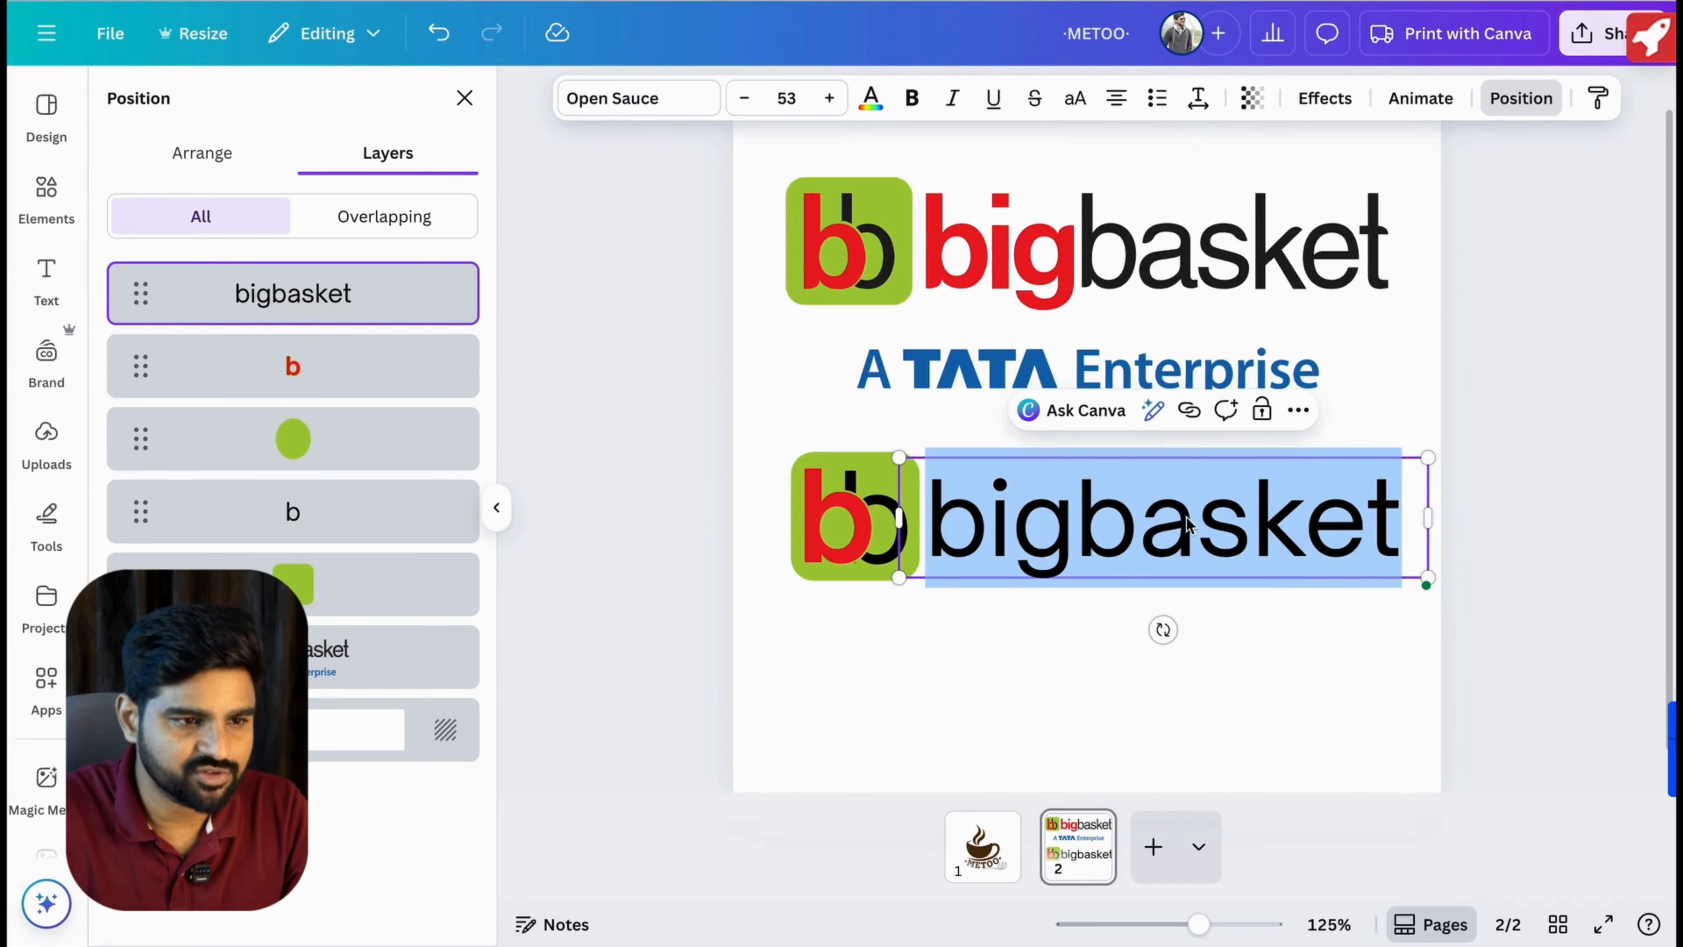
Set the bigbasket text's letter spacing to -64 and move the wordmark closer to the green tile.
{"action": "left_click", "coordinate": [1196, 100]}
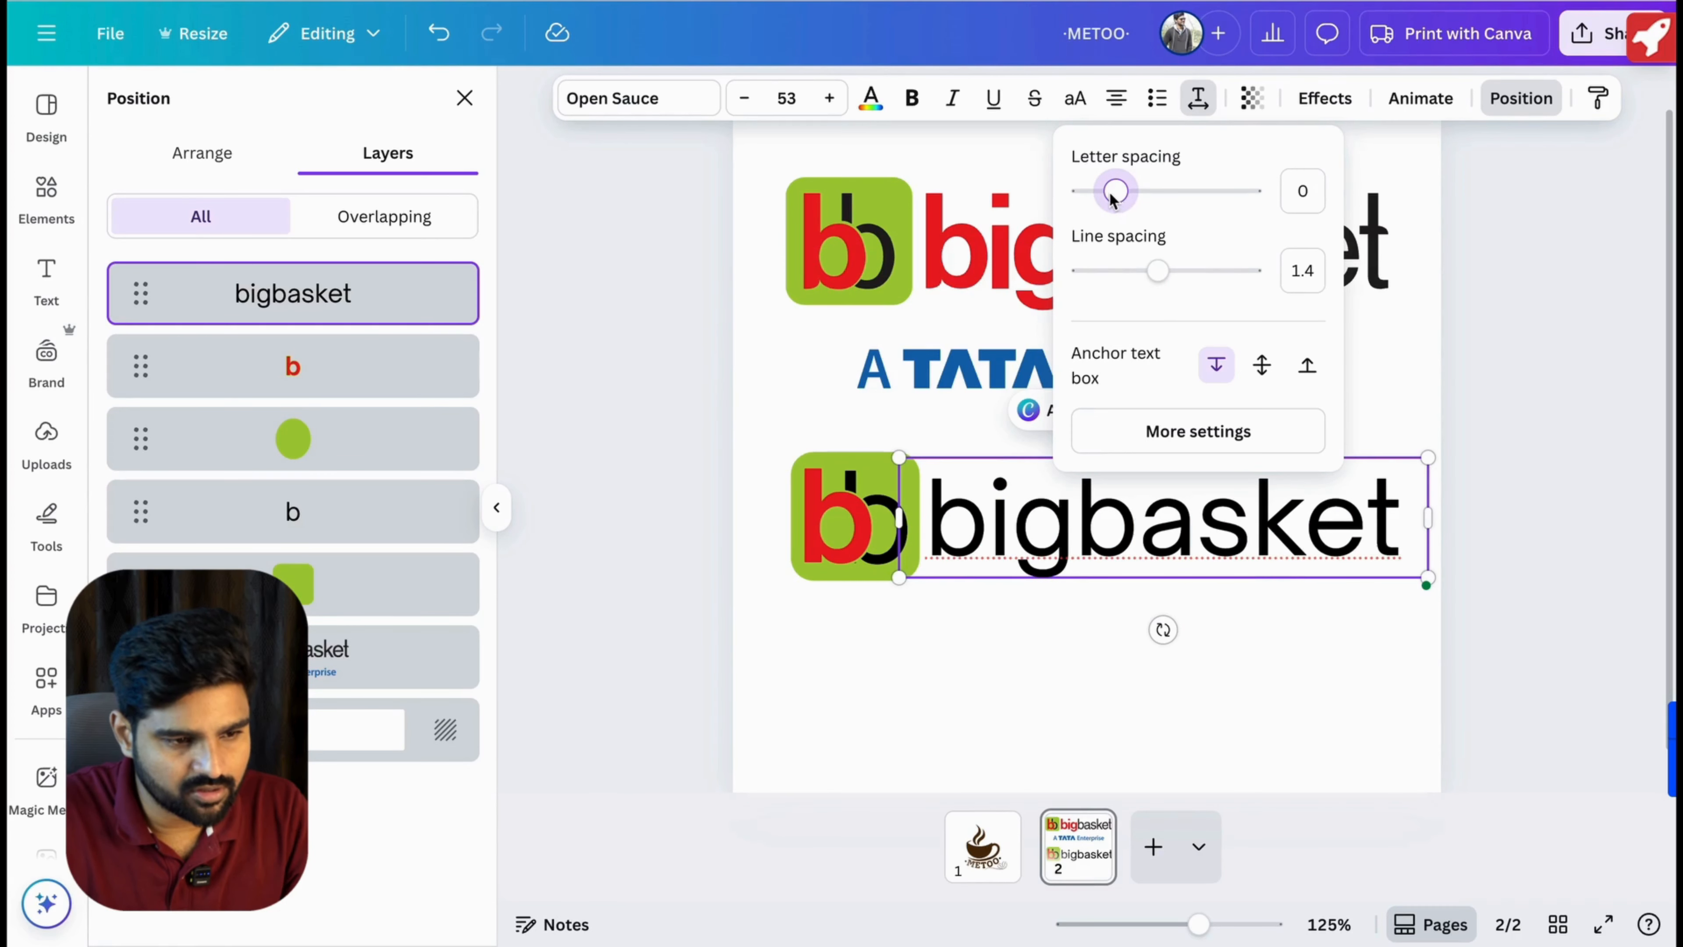
{"action": "left_click_drag", "start_coordinate": [1114, 198], "coordinate": [1105, 198]}
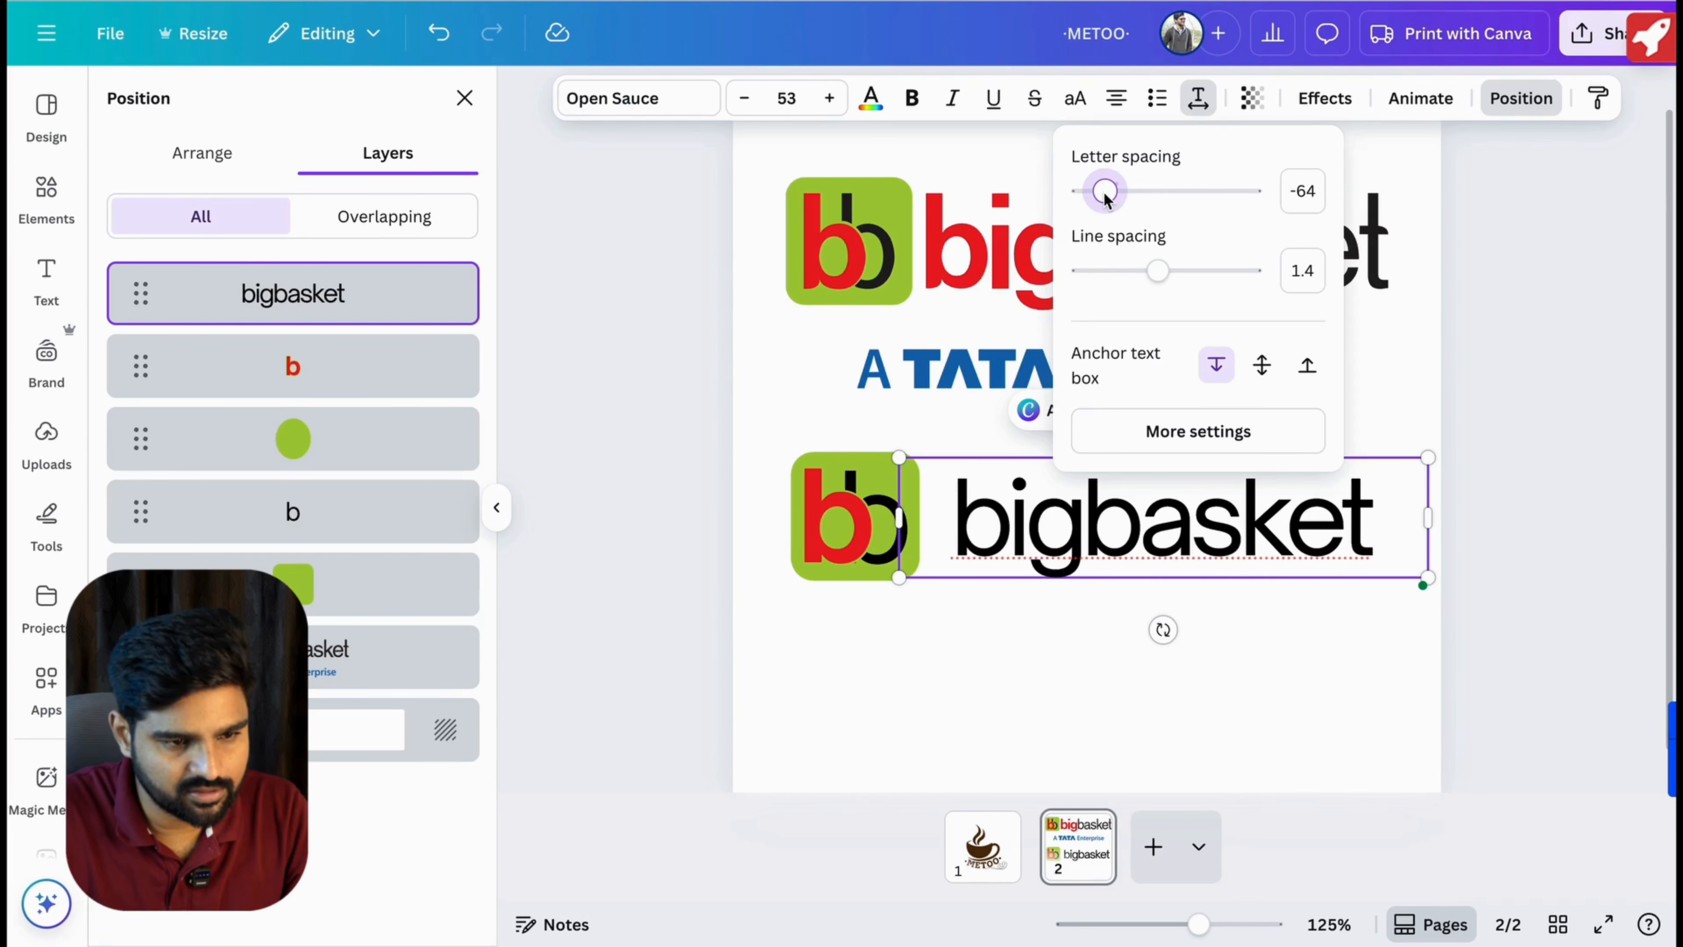
{"action": "left_click", "coordinate": [1117, 639]}
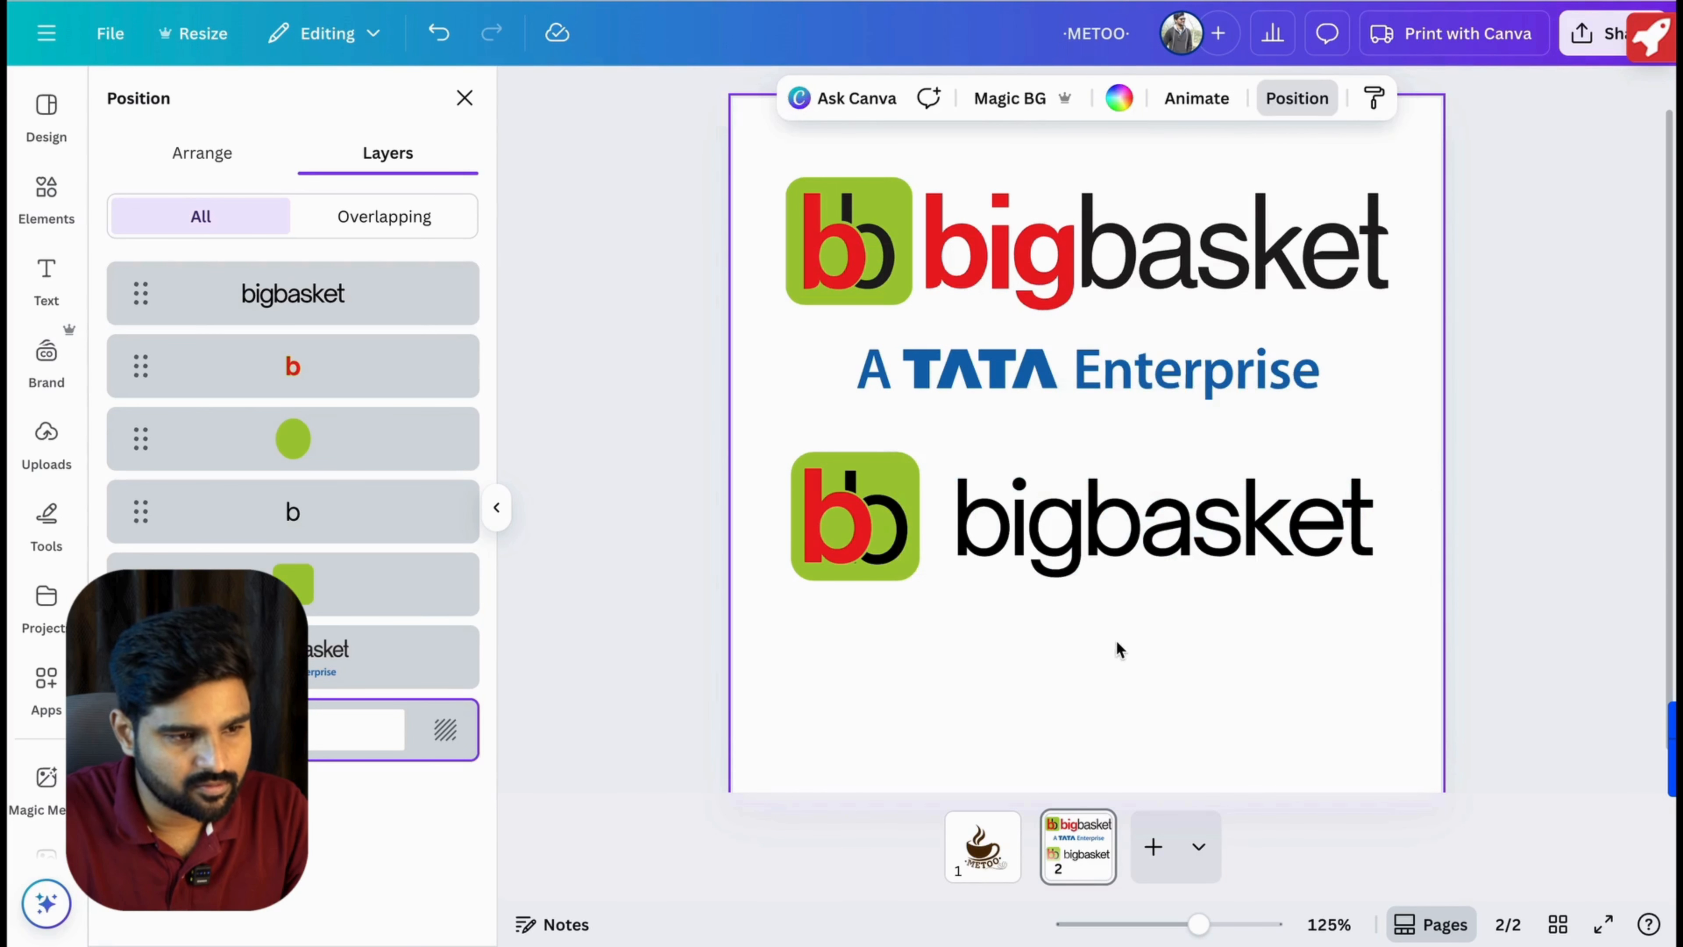
{"action": "left_click_drag", "start_coordinate": [1133, 575], "coordinate": [1113, 574]}
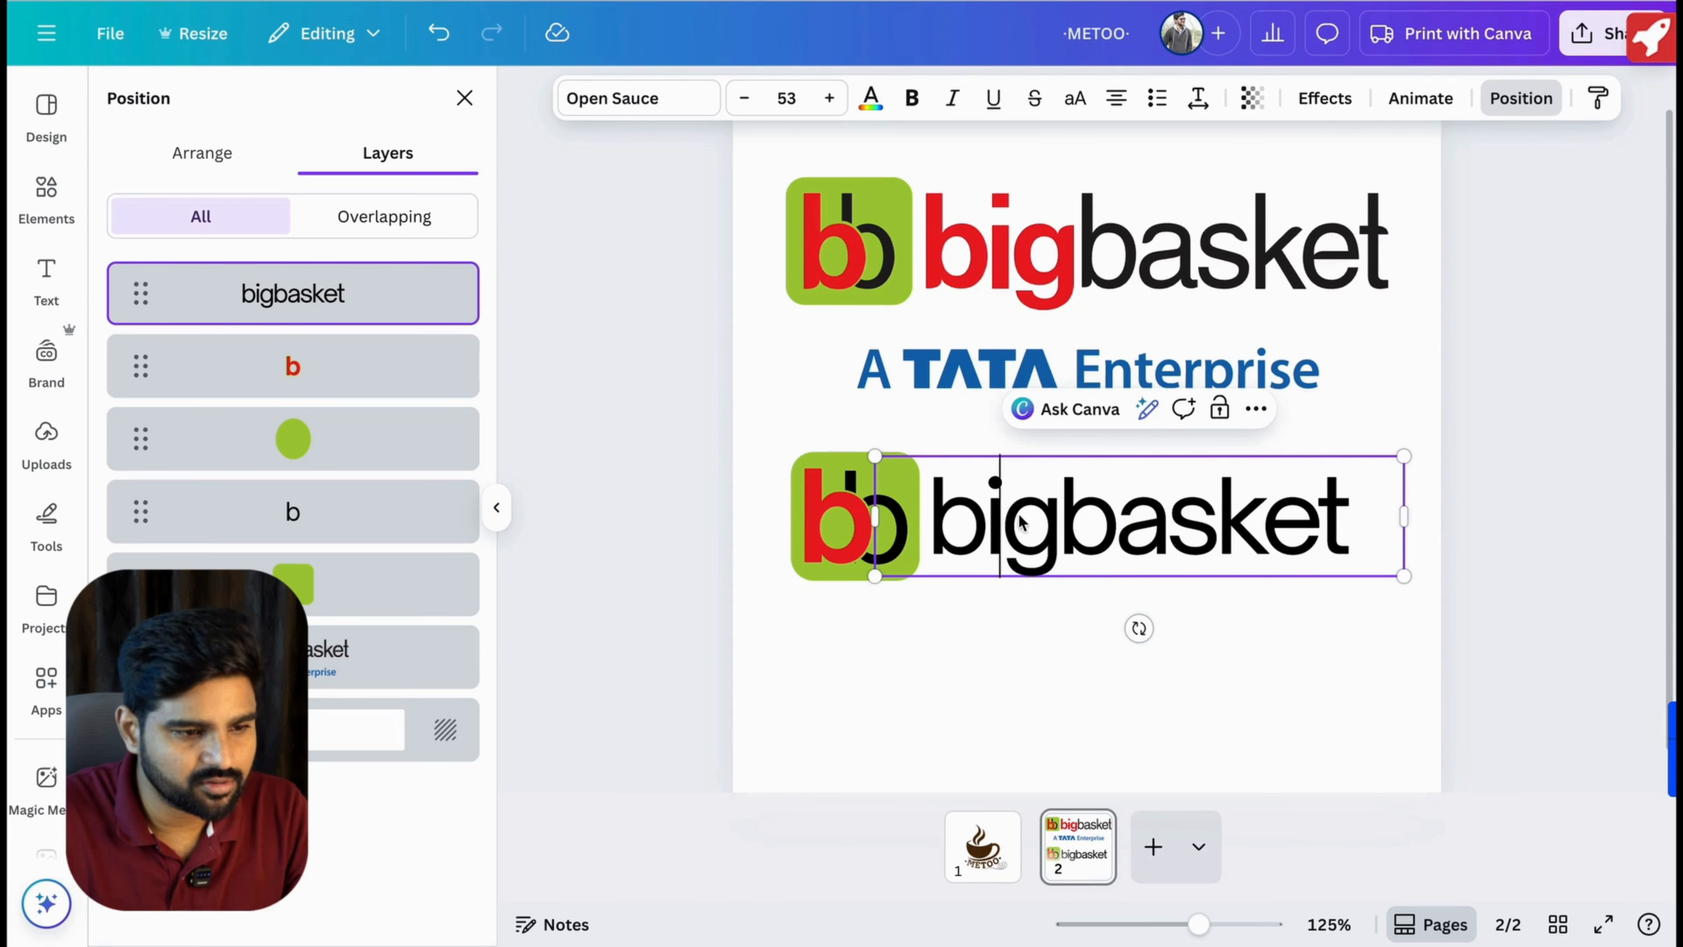
Make the letters "big" in the recreated wordmark bold.
{"action": "left_click_drag", "start_coordinate": [1055, 528], "coordinate": [928, 524]}
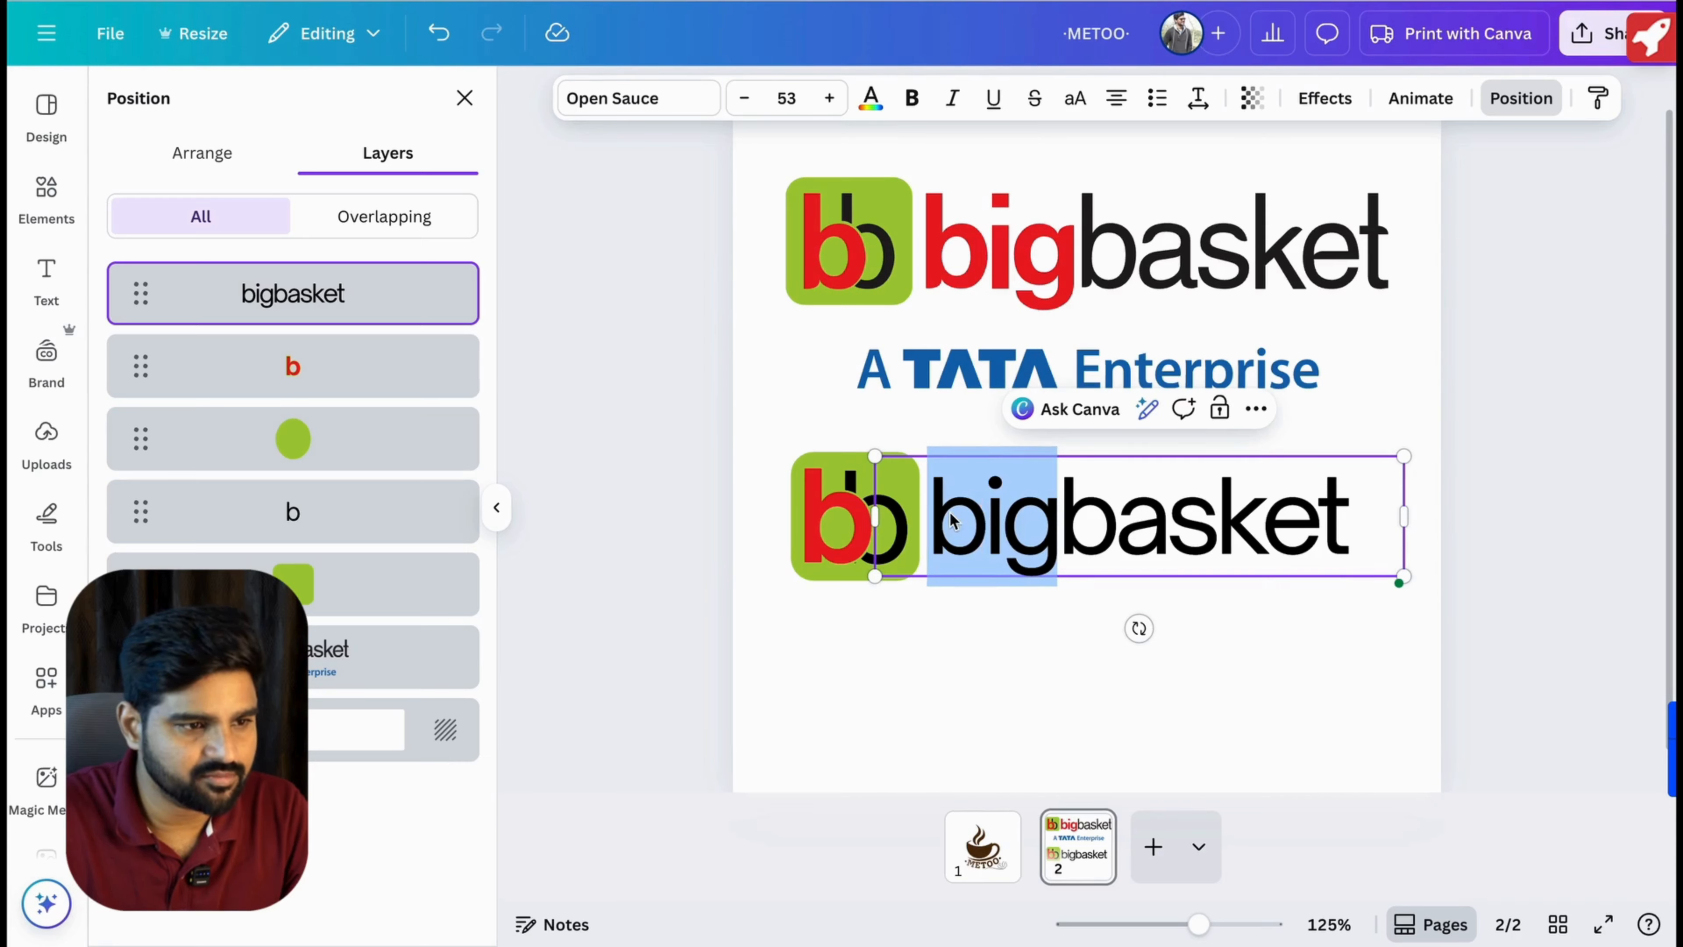
{"action": "left_click", "coordinate": [912, 97]}
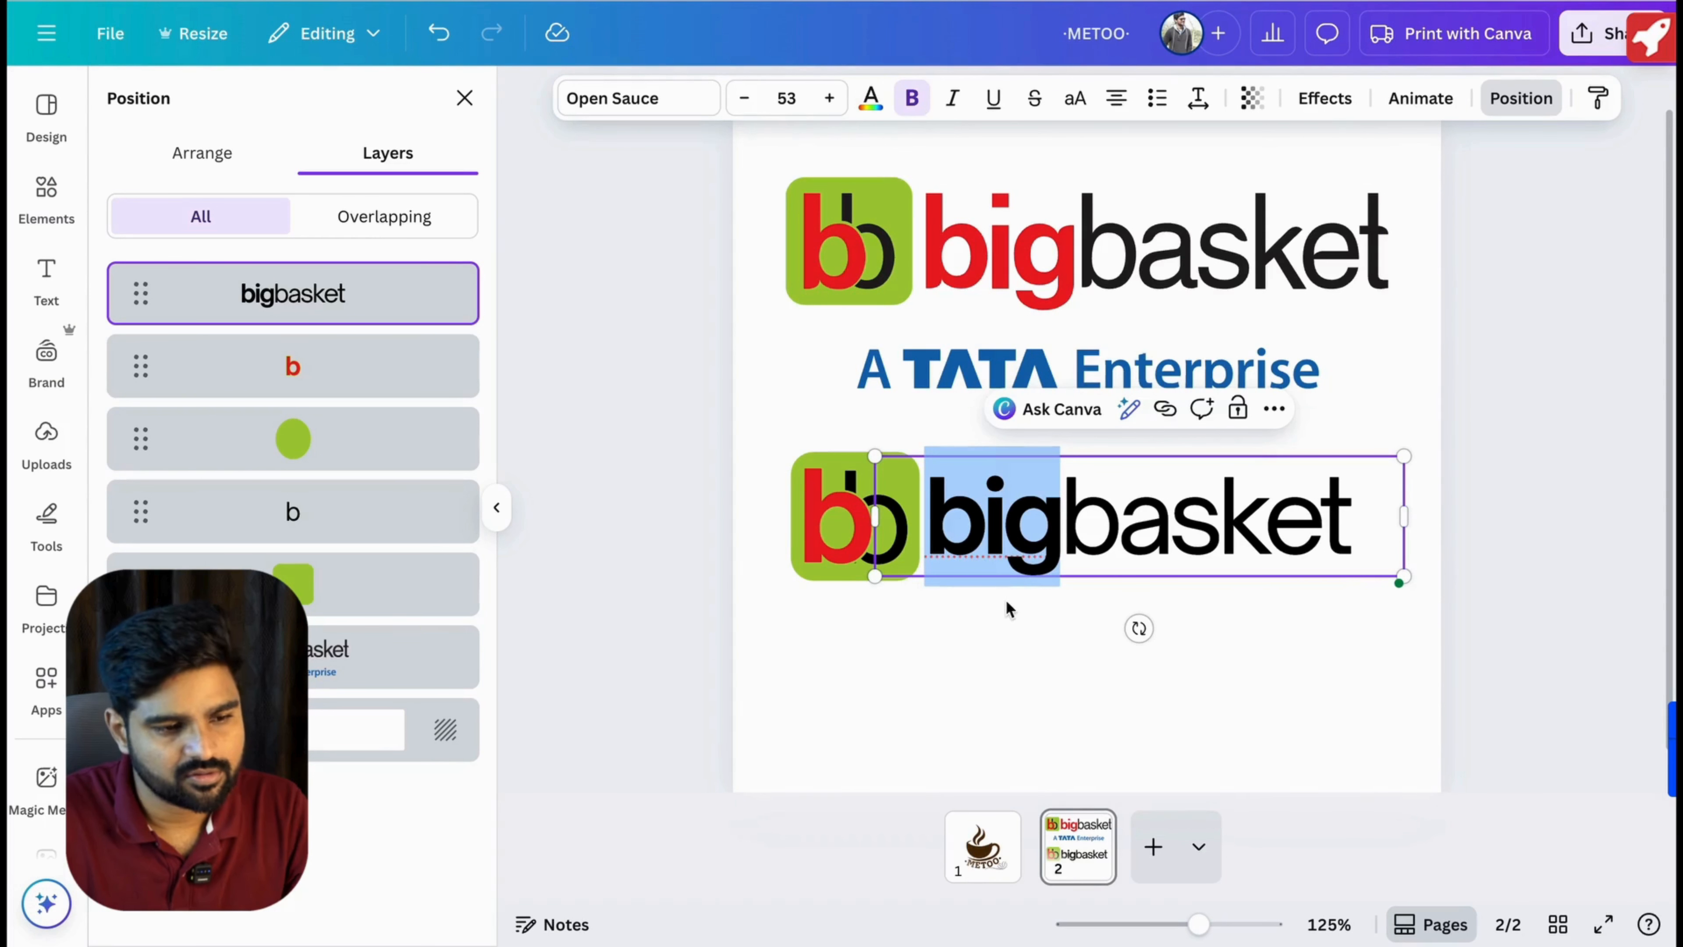
{"action": "left_click", "coordinate": [1001, 615]}
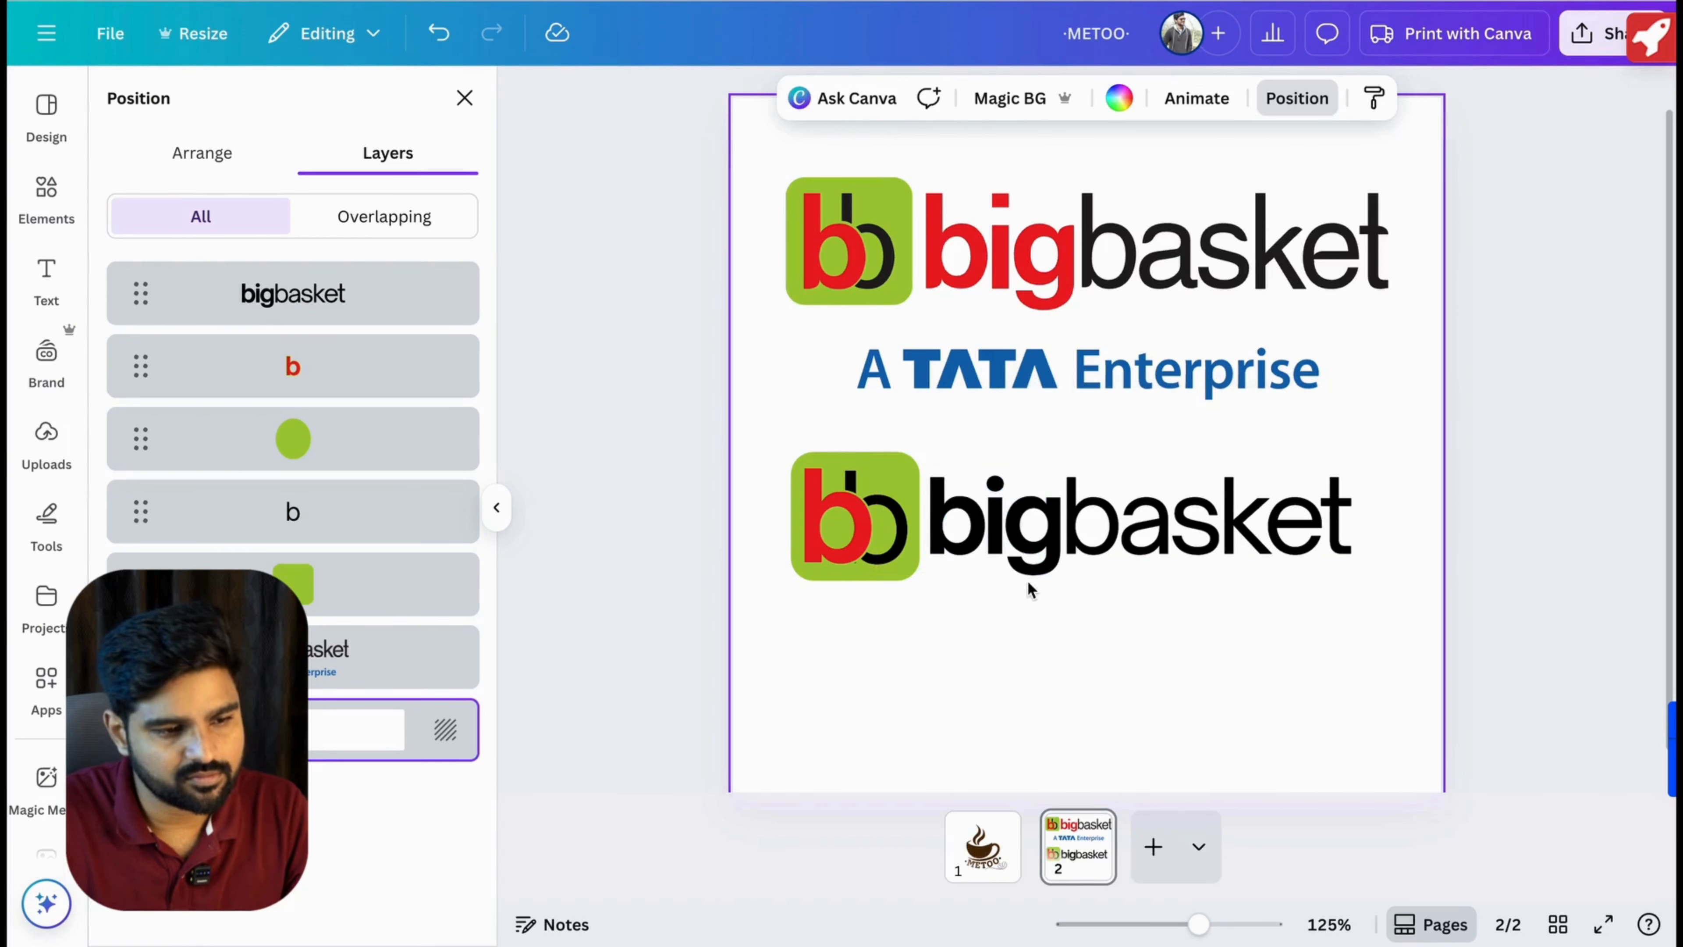
Colour the letters "big" in the recreated wordmark with the document's red.
{"action": "left_click_drag", "start_coordinate": [1063, 543], "coordinate": [935, 529]}
{"action": "left_click", "coordinate": [1066, 535]}
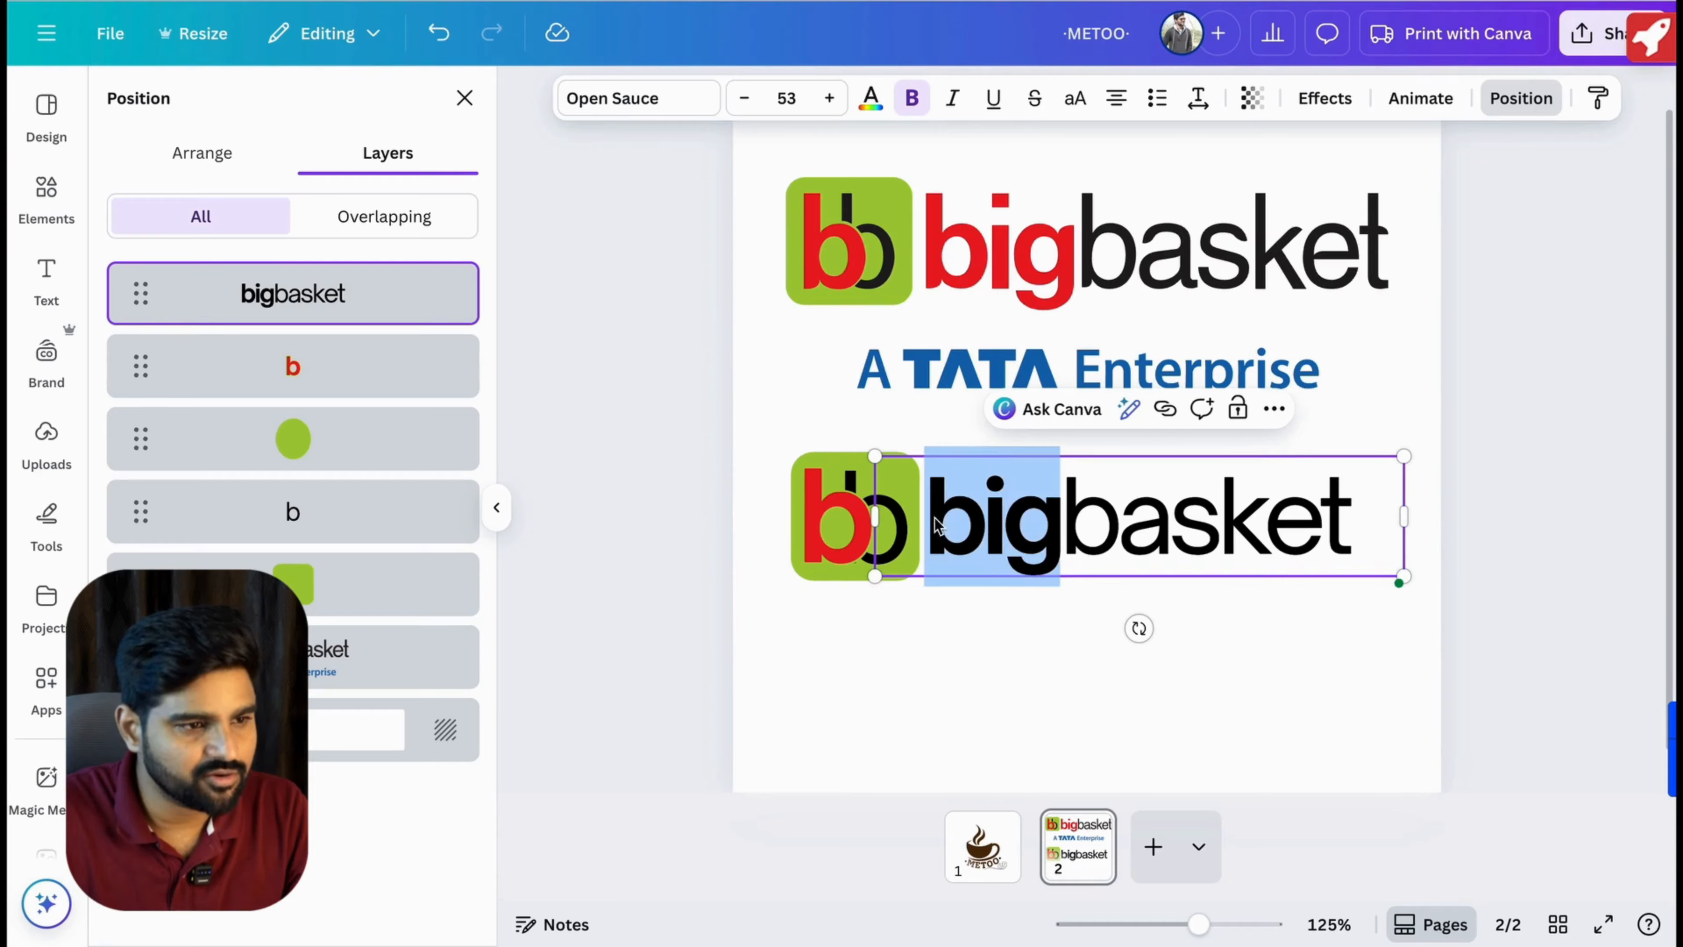
{"action": "left_click", "coordinate": [870, 97]}
{"action": "left_click", "coordinate": [128, 318]}
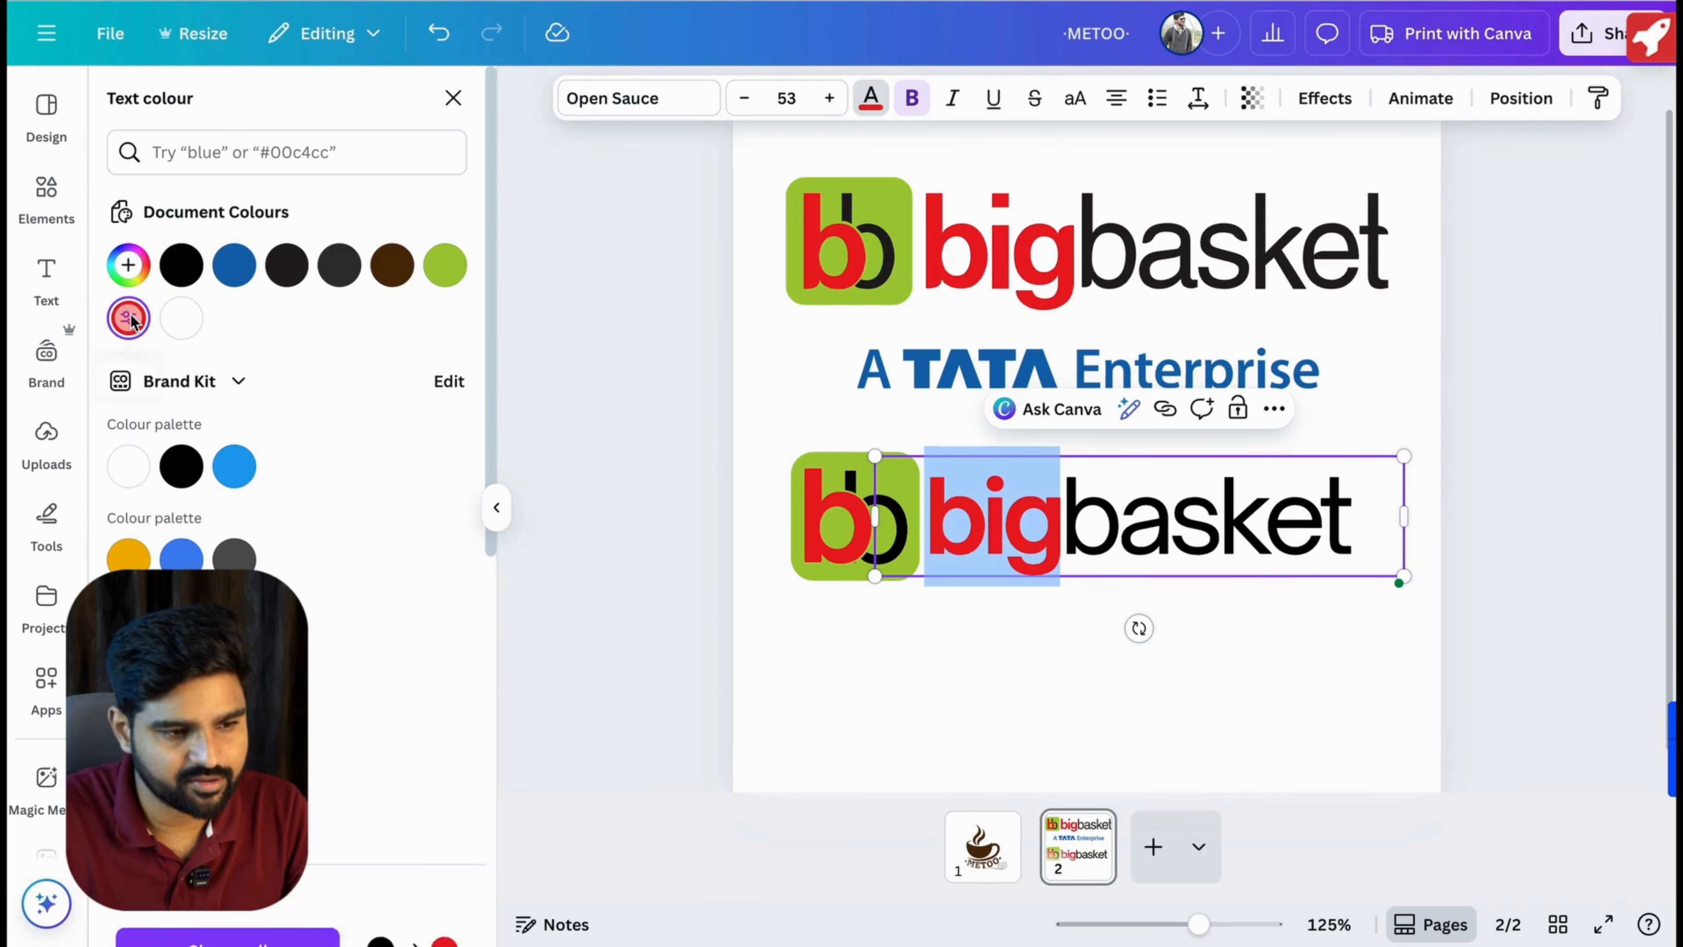
{"action": "left_click", "coordinate": [947, 691]}
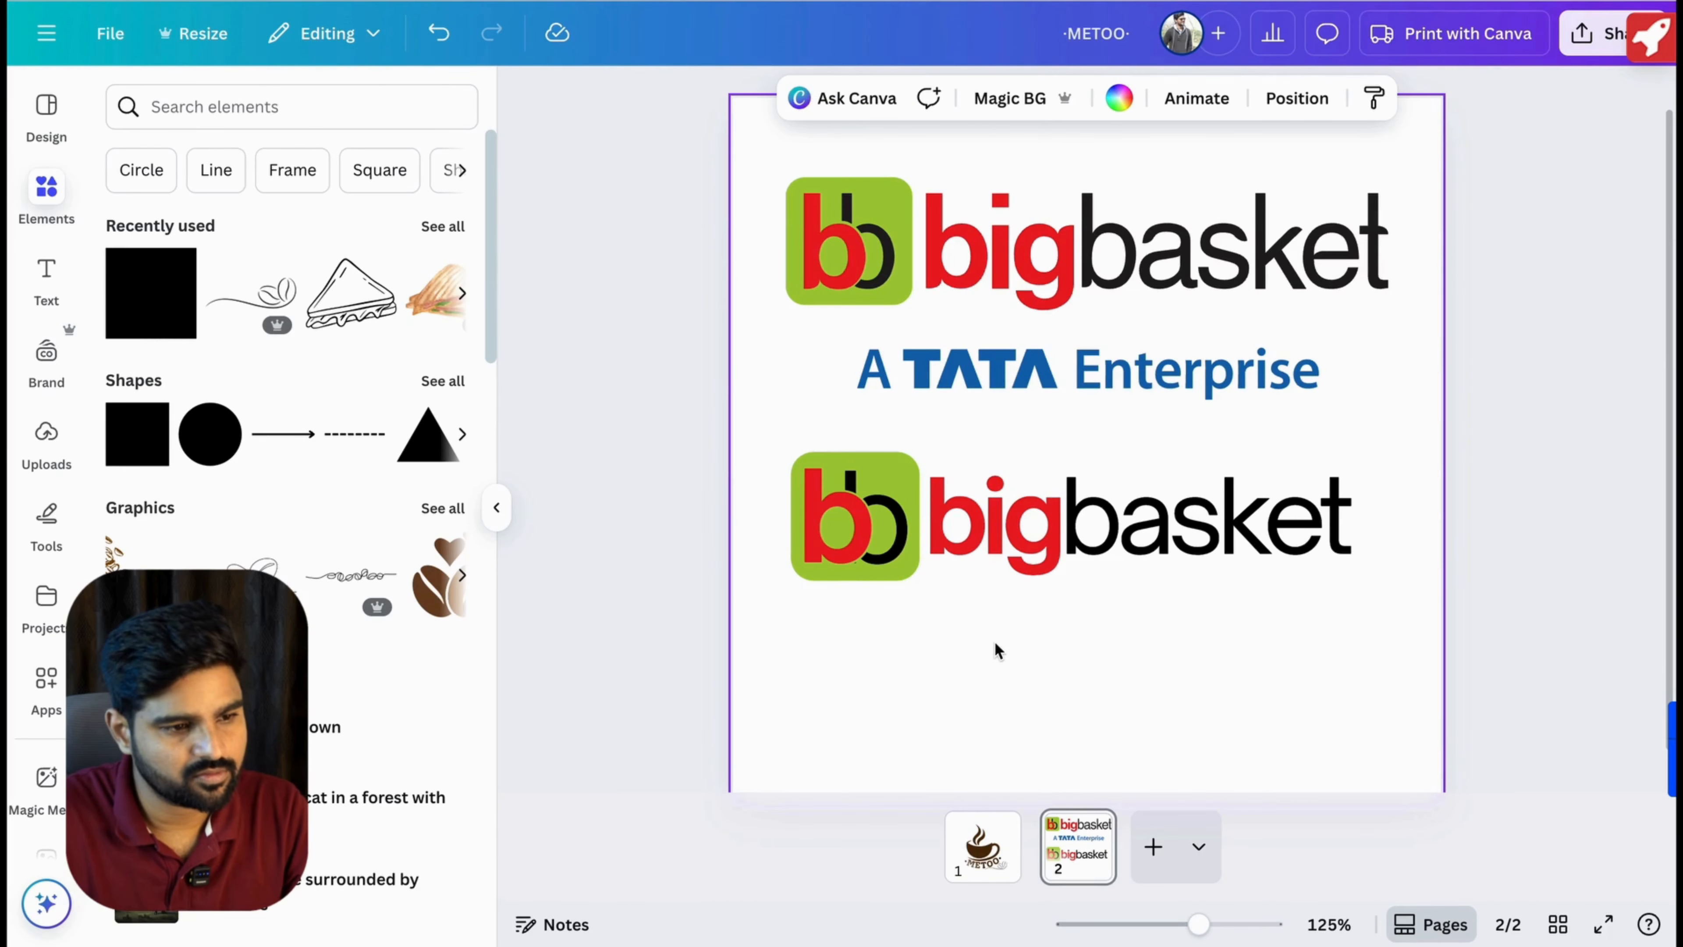
Select the recreated tile and wordmark together and move them slightly lower and to the right beneath the original logo.
{"action": "scroll", "coordinate": [997, 651], "scroll_direction": "down", "scroll_amount": 3}
{"action": "left_click_drag", "start_coordinate": [835, 489], "coordinate": [1192, 525]}
{"action": "left_click", "coordinate": [1215, 598]}
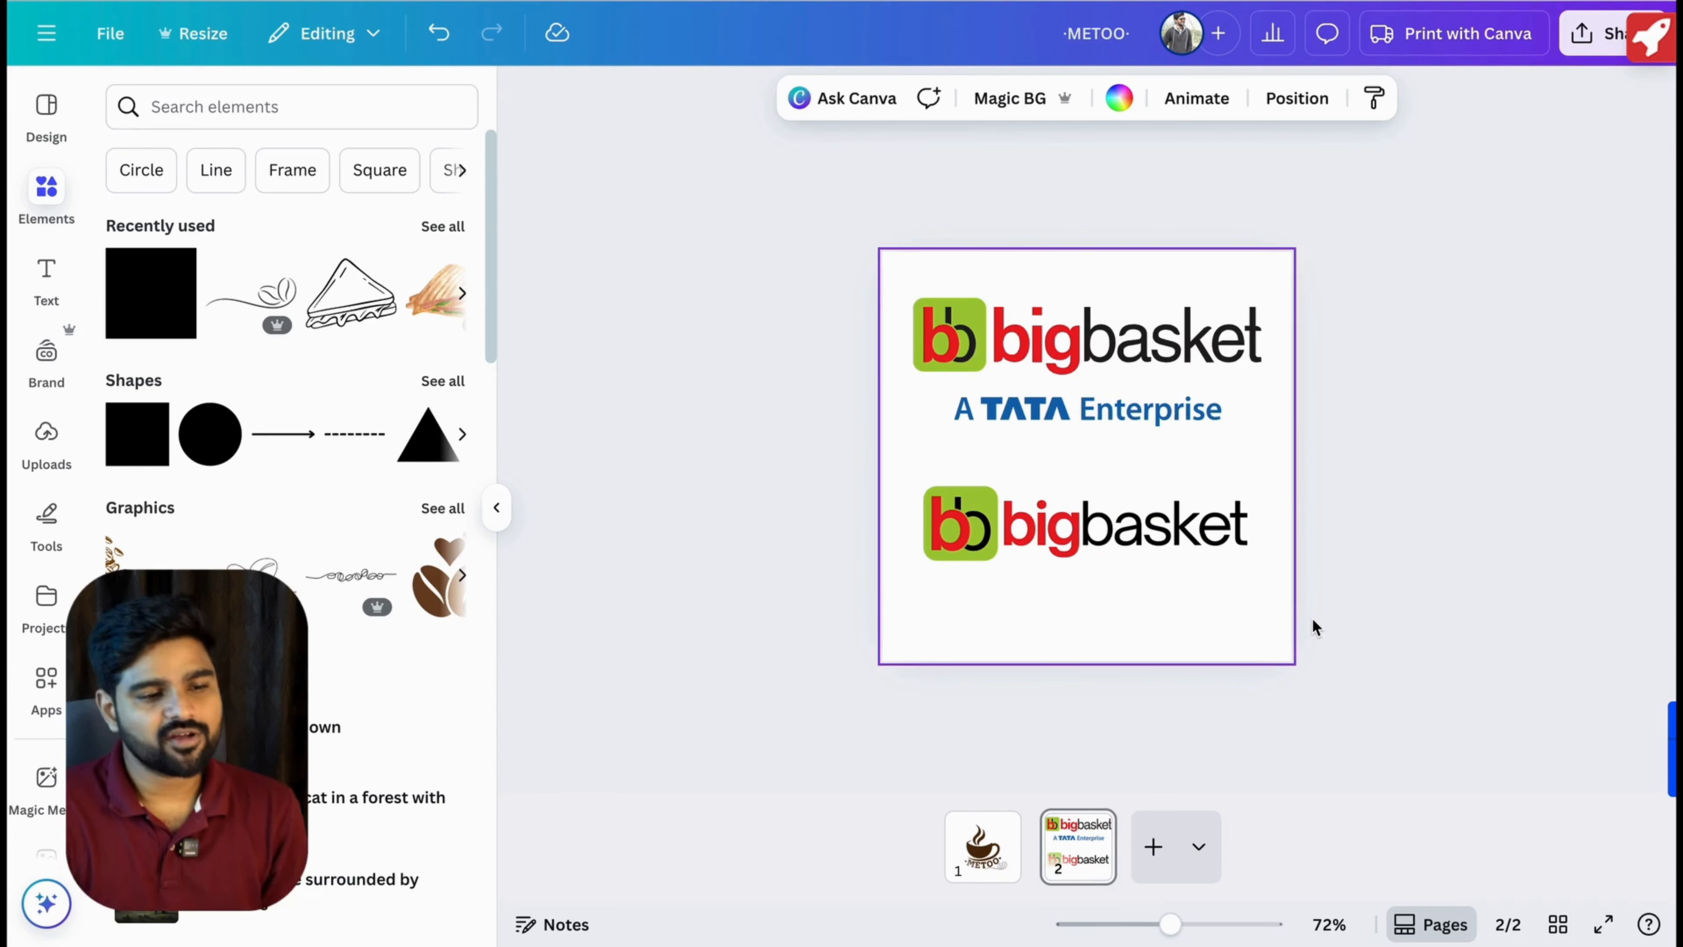